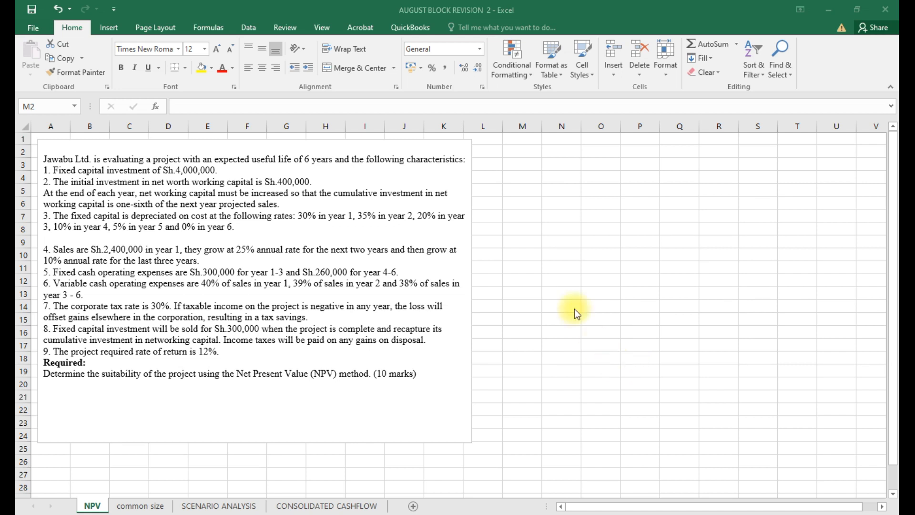
{"action": "left_click", "coordinate": [539, 213]}
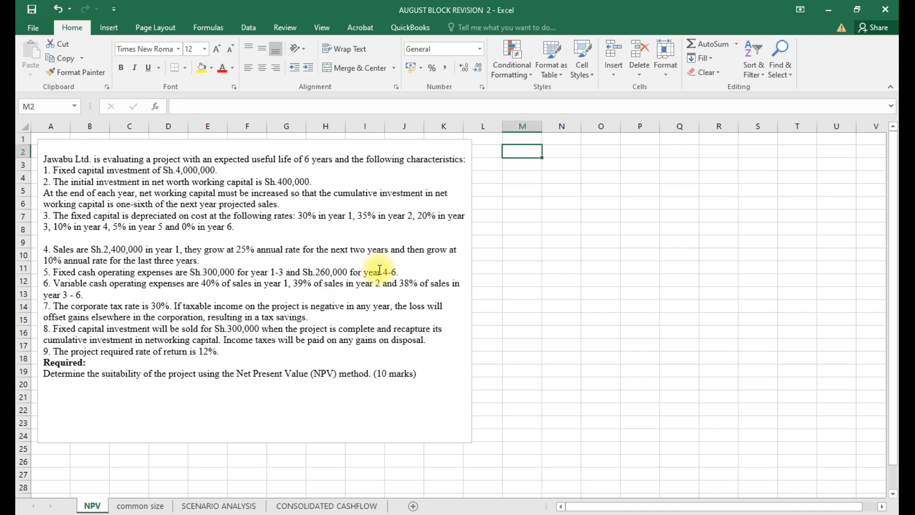
{"action": "left_click", "coordinate": [831, 503]}
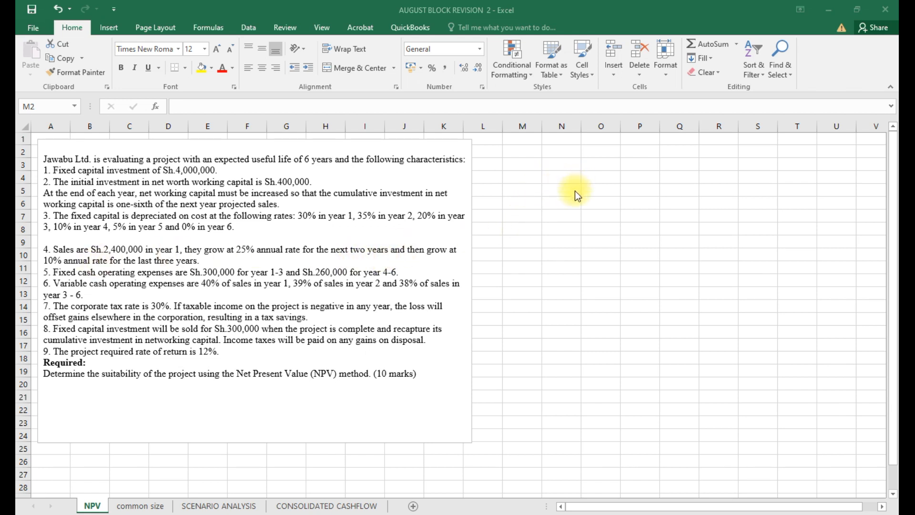
{"action": "left_click", "coordinate": [595, 176]}
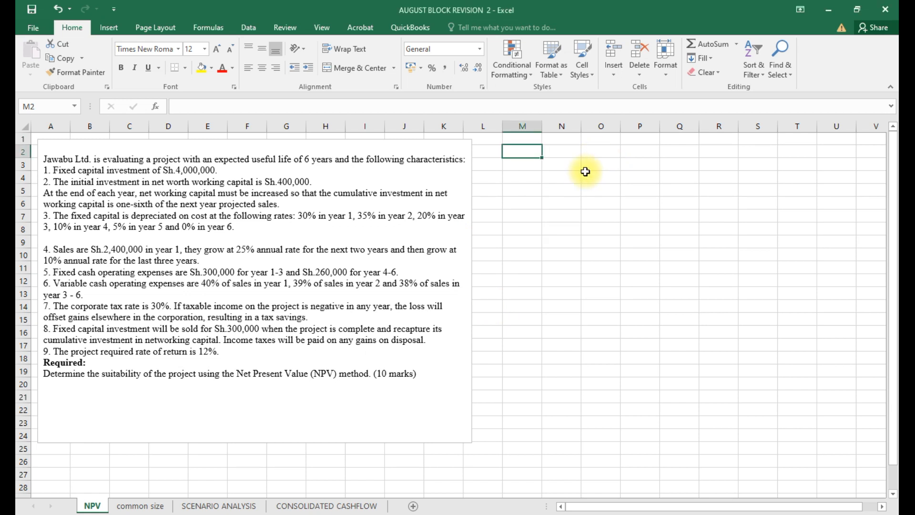
Enter year number 1 in O3 and the heading YEARS in P2.
{"action": "left_click", "coordinate": [603, 165]}
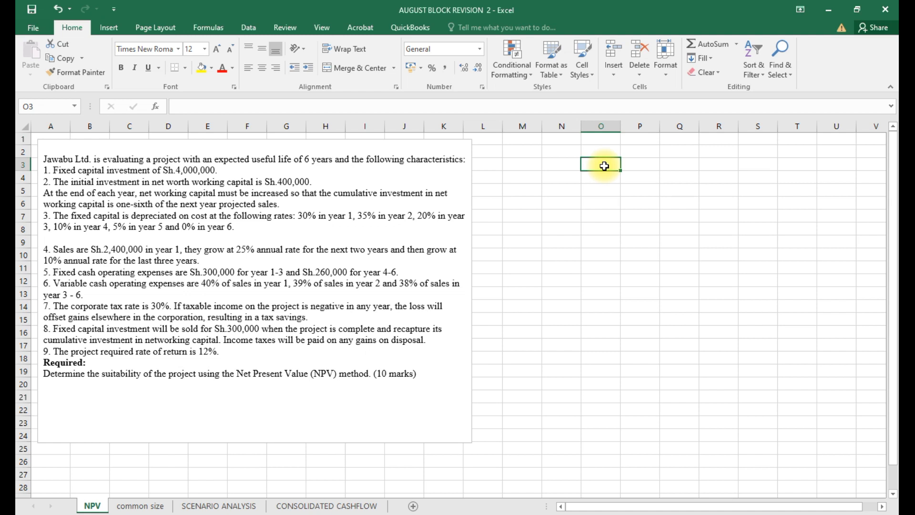
{"action": "type", "text": "1"}
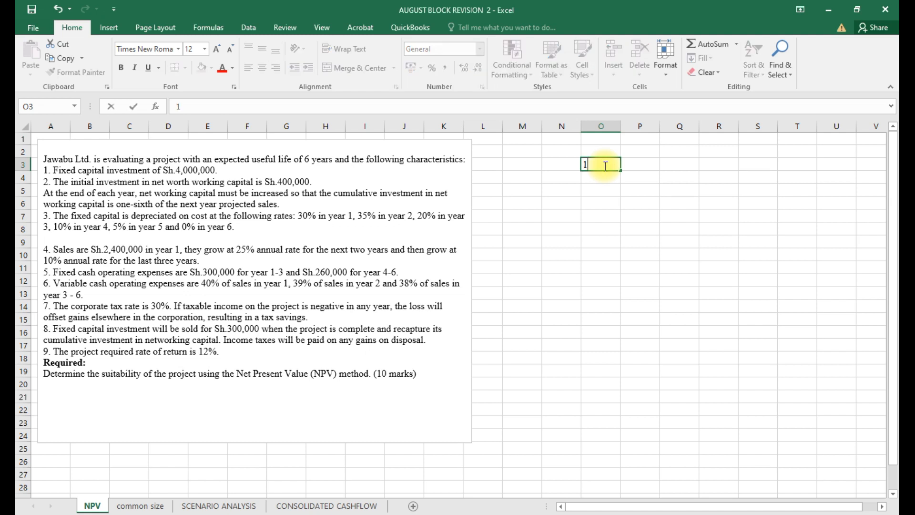
{"action": "left_click", "coordinate": [648, 152]}
{"action": "type", "text": "years"}
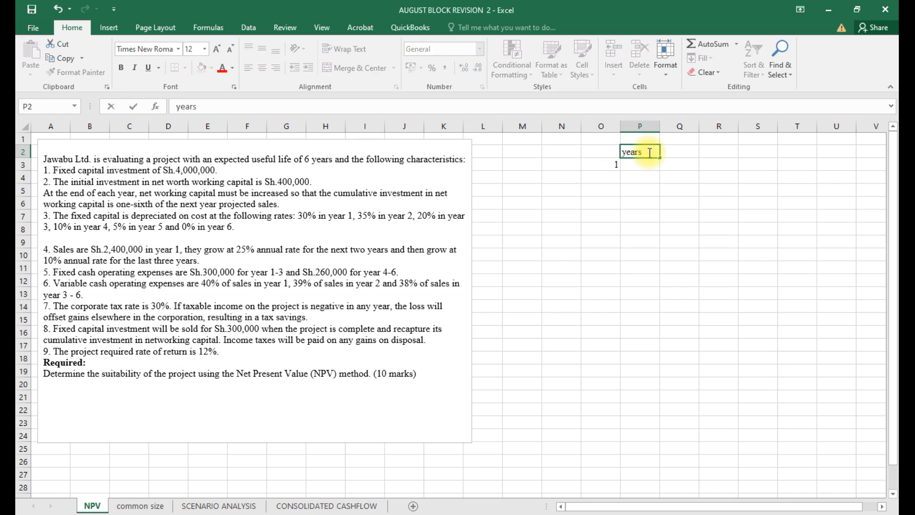
{"action": "key", "text": "BackSpace"}
{"action": "key", "text": "BackSpace"}
{"action": "key", "text": "BackSpace"}
{"action": "key", "text": "BackSpace"}
{"action": "key", "text": "BackSpace"}
{"action": "type", "text": "YEARS"}
Continue the year numbers in row 3 with 2, 3 and 4 in cells P3 to R3.
{"action": "left_click", "coordinate": [639, 160]}
{"action": "type", "text": "2"}
{"action": "left_click", "coordinate": [676, 164]}
{"action": "type", "text": "3"}
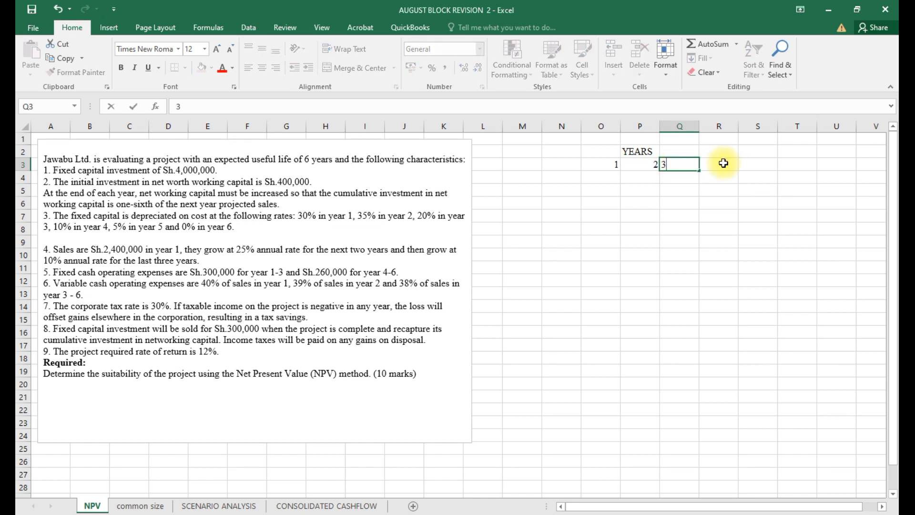
{"action": "left_click", "coordinate": [723, 163]}
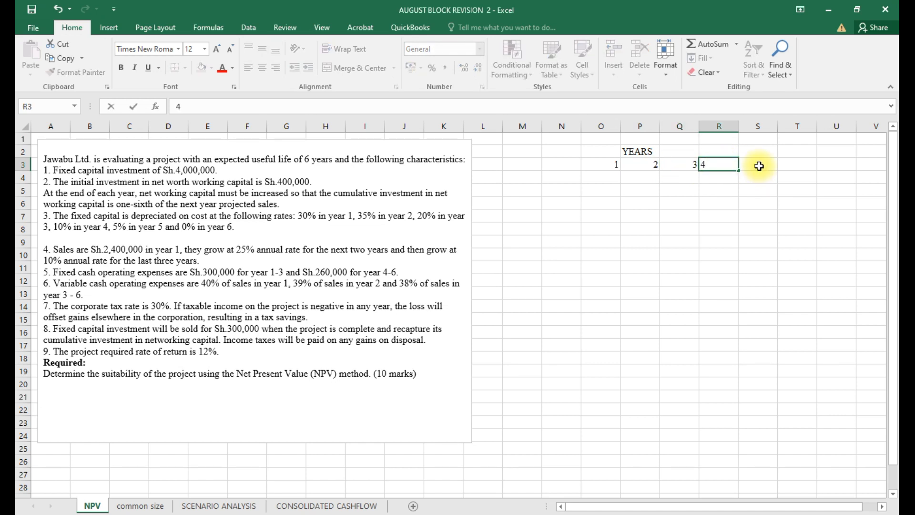
{"action": "left_click", "coordinate": [684, 172]}
{"action": "left_click", "coordinate": [687, 165]}
{"action": "left_click_drag", "start_coordinate": [726, 166], "coordinate": [801, 174]}
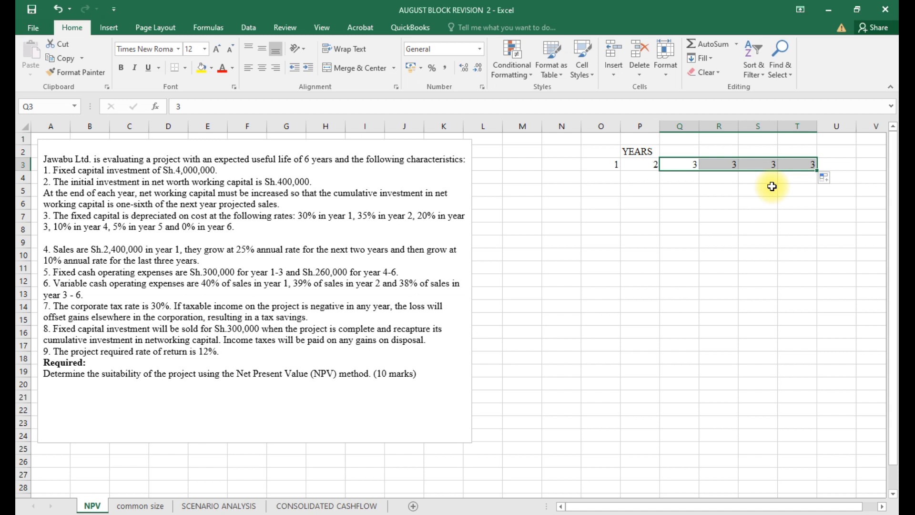
{"action": "key", "text": "ctrl+z"}
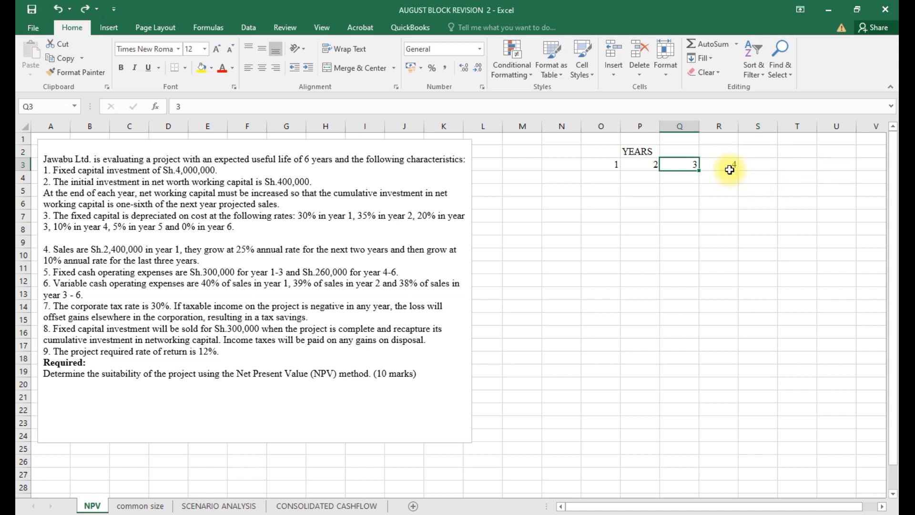
Complete the year row with 5 in S3 and 6 in T3.
{"action": "left_click", "coordinate": [759, 163]}
{"action": "type", "text": "5"}
{"action": "left_click", "coordinate": [791, 163]}
{"action": "type", "text": "6"}
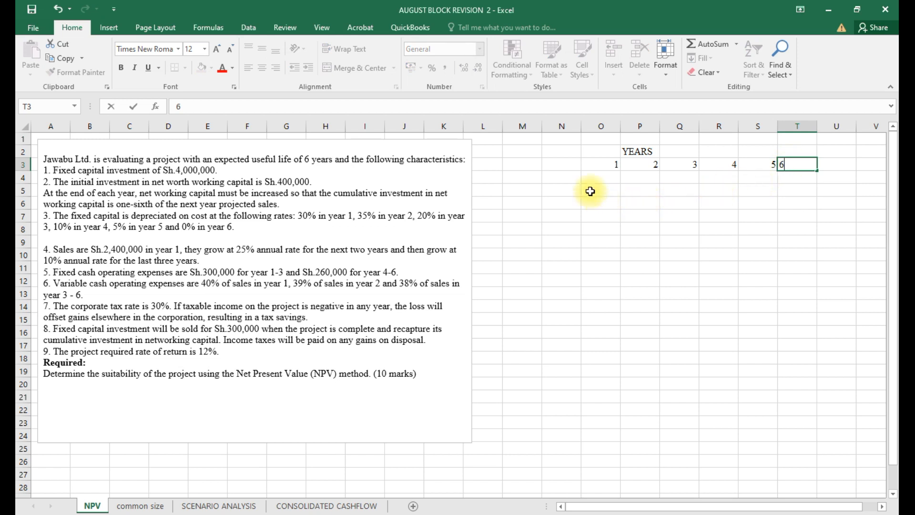
Label N4 as SALES and enter the year 1 sales of 2400000 in O4.
{"action": "left_click", "coordinate": [555, 179]}
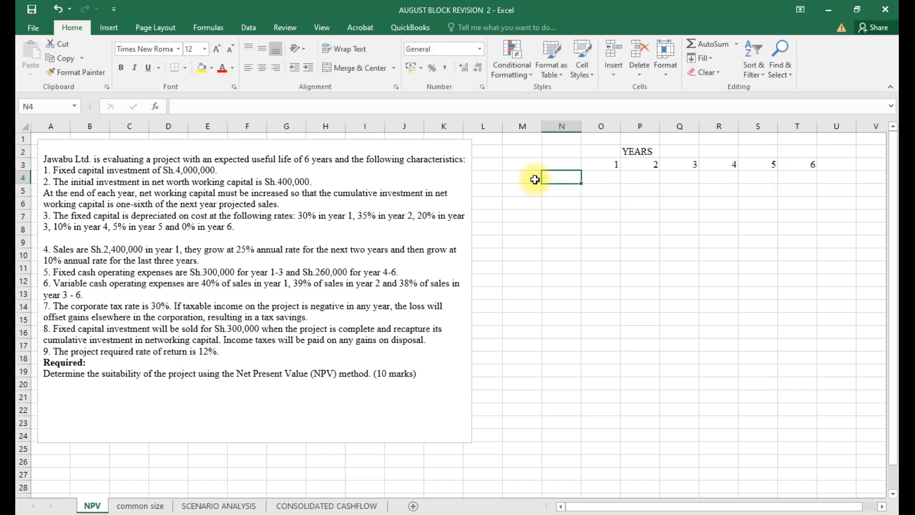
{"action": "type", "text": "SA"}
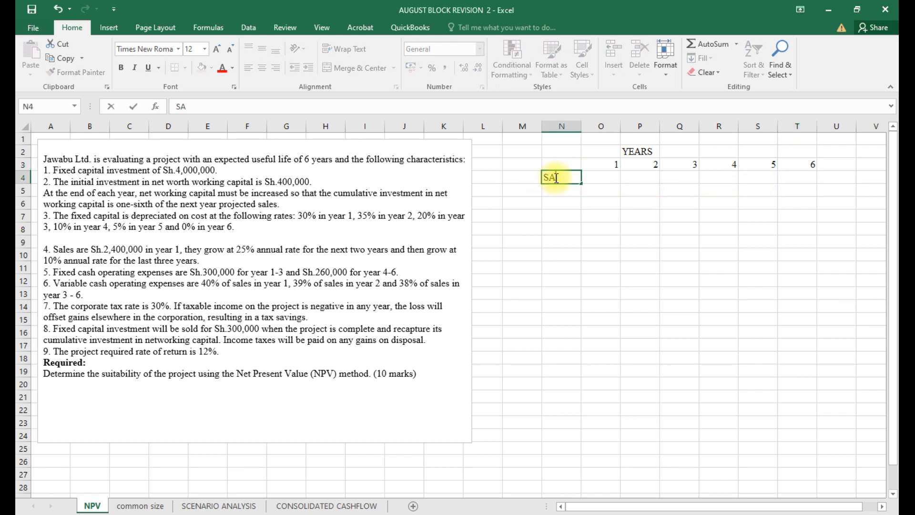
{"action": "type", "text": "LES"}
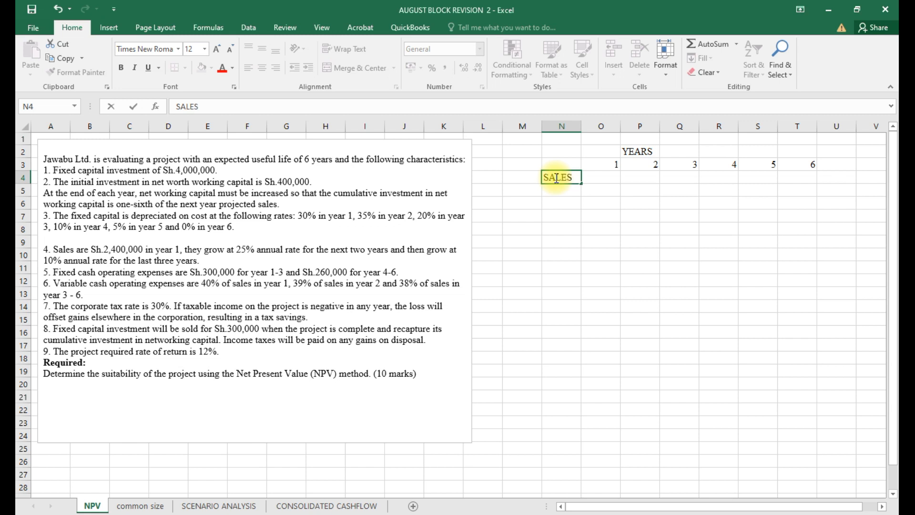
{"action": "left_click", "coordinate": [602, 177]}
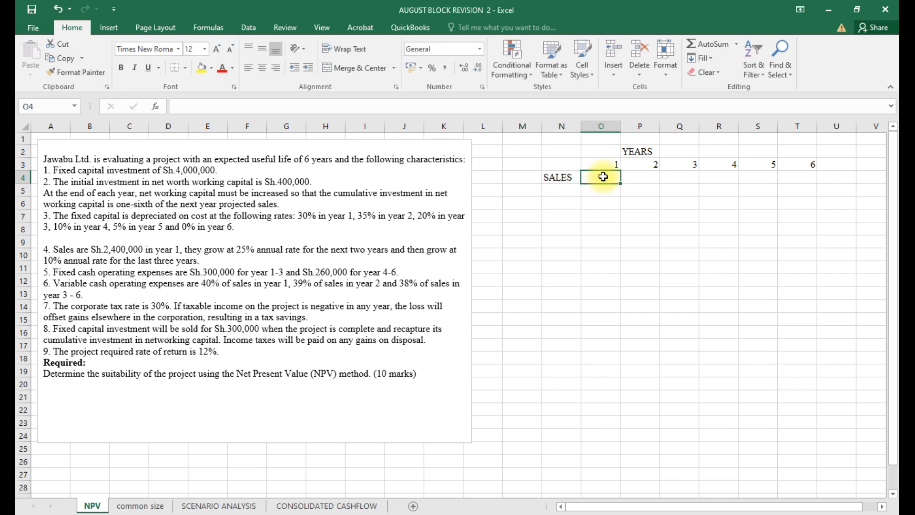
{"action": "type", "text": "24"}
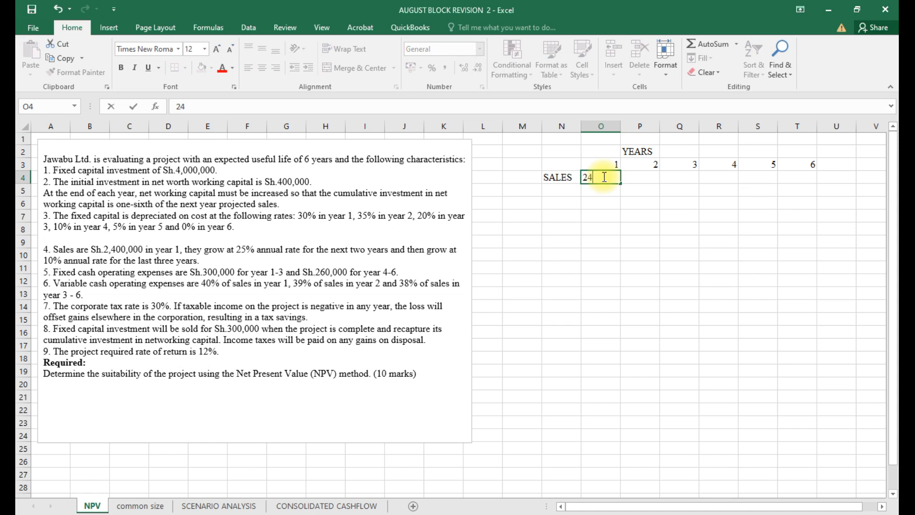
{"action": "type", "text": "00000"}
{"action": "left_click", "coordinate": [639, 178]}
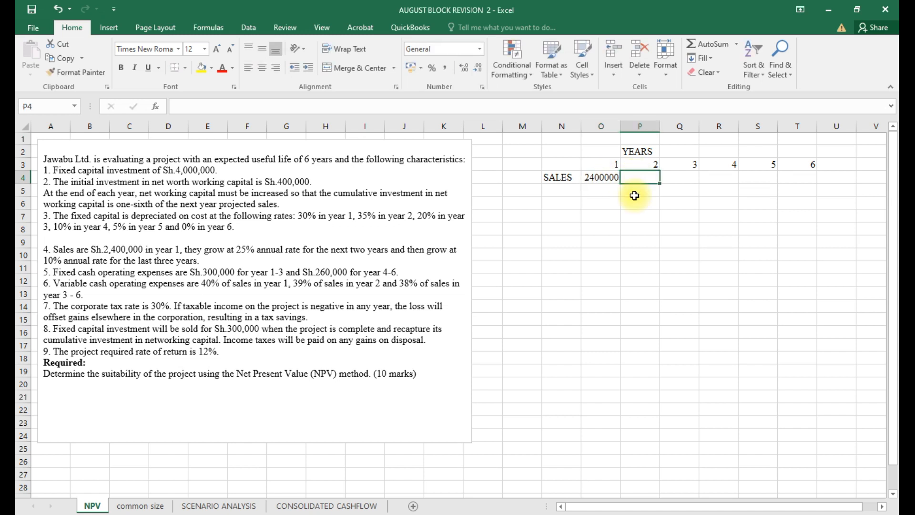
Format the range O4:U26 with thousands separators and no decimal places.
{"action": "left_click_drag", "start_coordinate": [589, 176], "coordinate": [821, 461]}
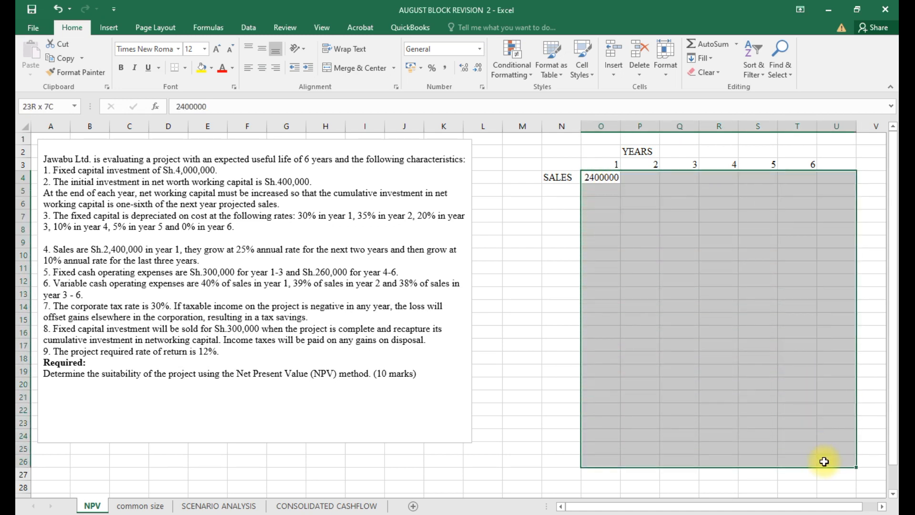
{"action": "left_click", "coordinate": [446, 70]}
{"action": "left_click", "coordinate": [477, 69]}
{"action": "left_click", "coordinate": [478, 69]}
{"action": "left_click", "coordinate": [727, 308]}
{"action": "left_click", "coordinate": [655, 177]}
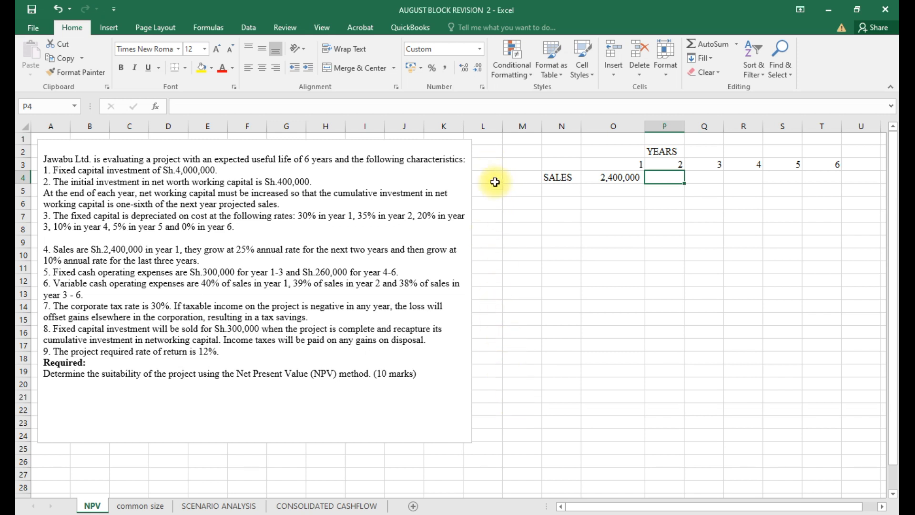
Label G26 below the problem text as GROWTH RATE and enter the column number 1 in I25.
{"action": "left_click", "coordinate": [512, 423]}
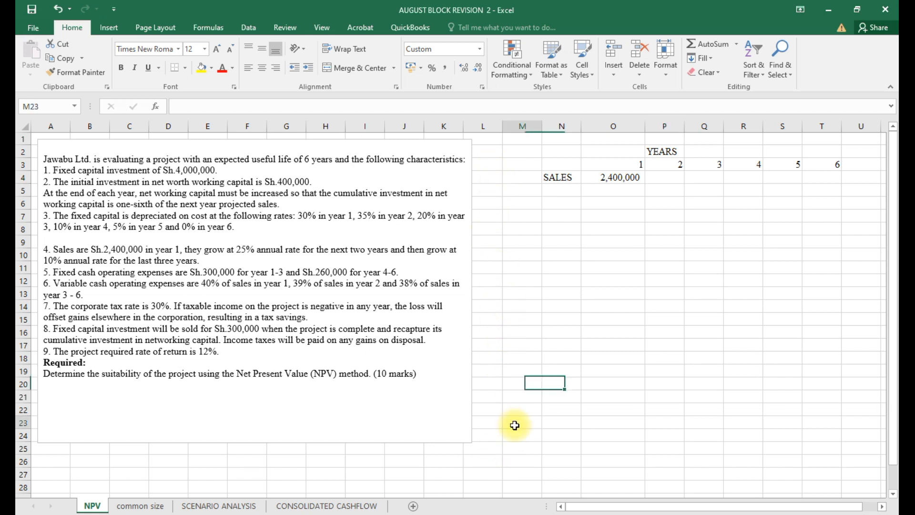
{"action": "scroll", "coordinate": [515, 425], "scroll_direction": "down", "scroll_amount": 1}
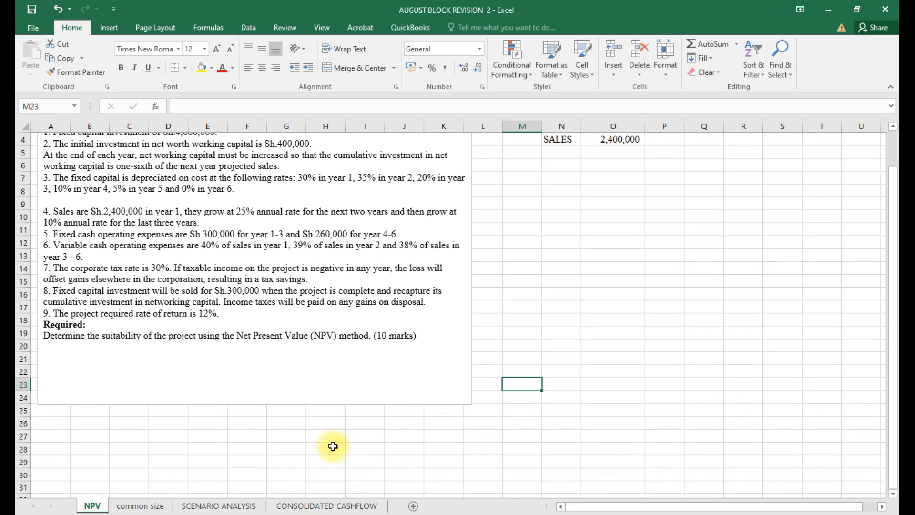
{"action": "left_click", "coordinate": [272, 426]}
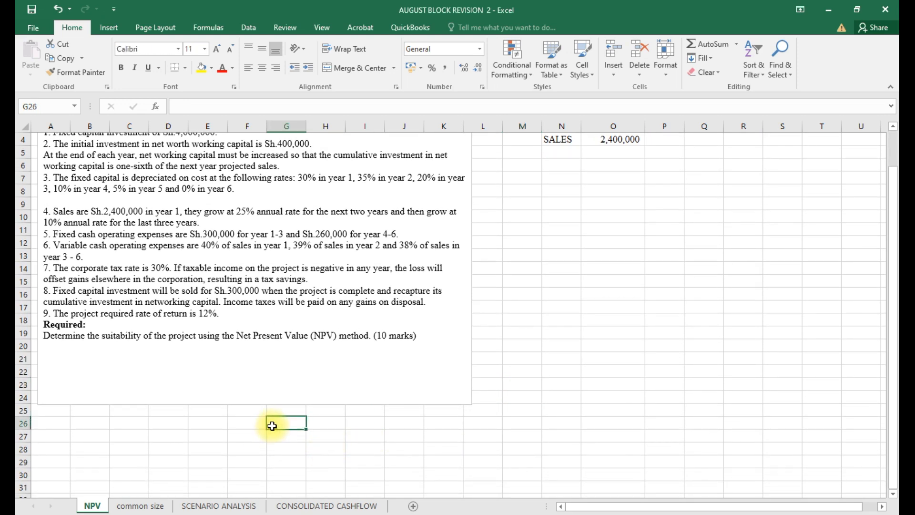
{"action": "type", "text": "GROTH"}
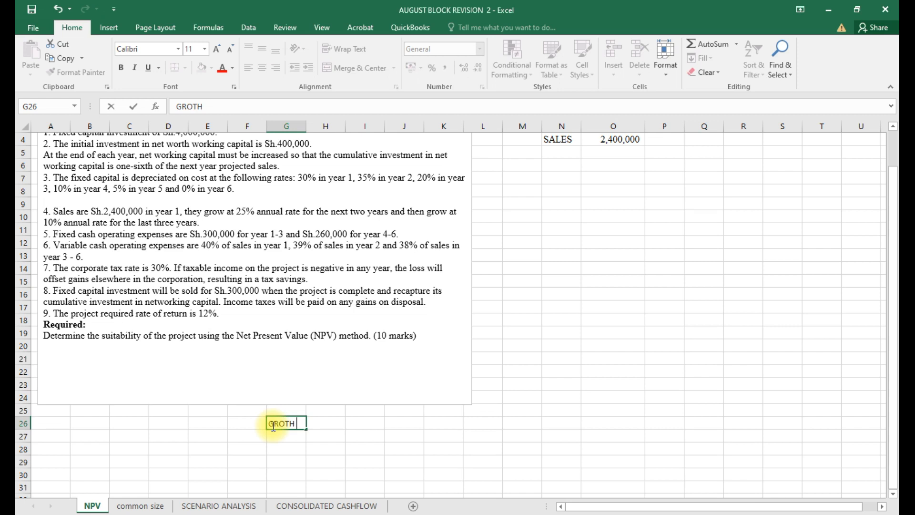
{"action": "key", "text": "BackSpace"}
{"action": "key", "text": "BackSpace"}
{"action": "key", "text": "BackSpace"}
{"action": "type", "text": "OWTH RATE"}
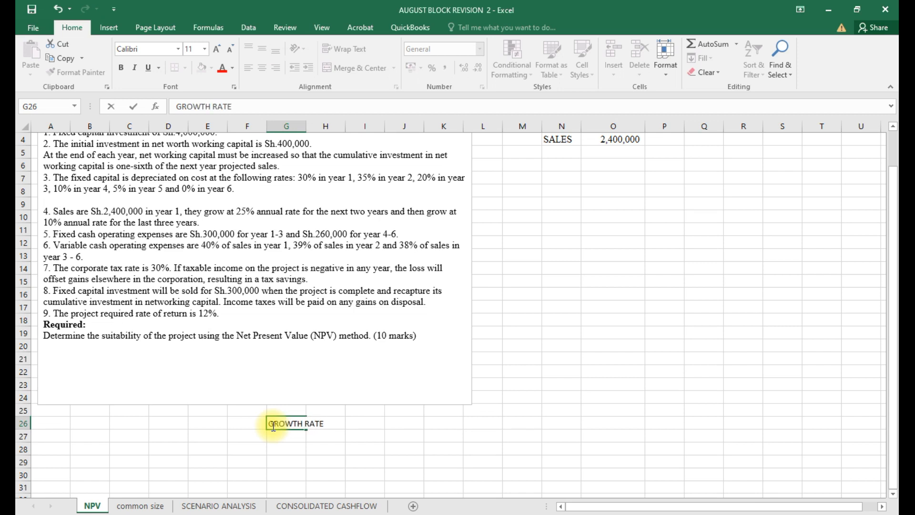
{"action": "left_click", "coordinate": [363, 412]}
{"action": "type", "text": "1"}
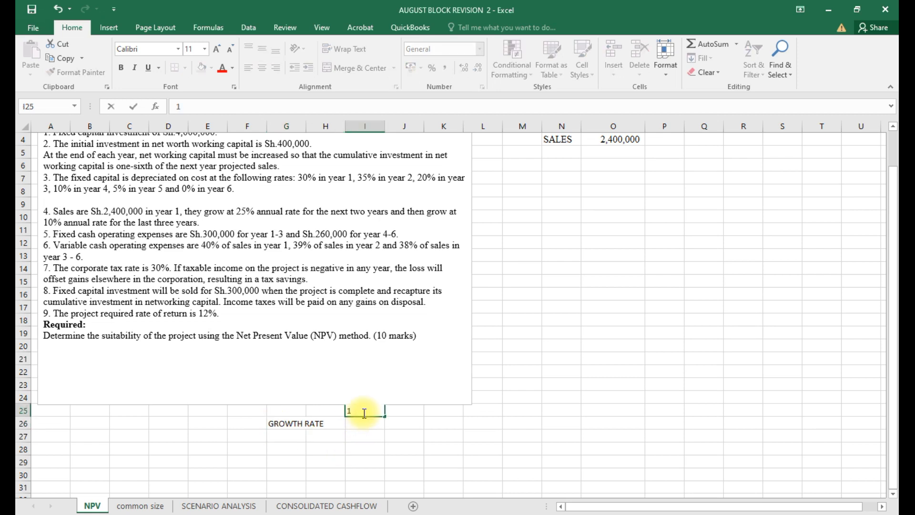
Enter the first growth rate as =25% in I26 and format the cell as a percentage.
{"action": "left_click", "coordinate": [361, 424]}
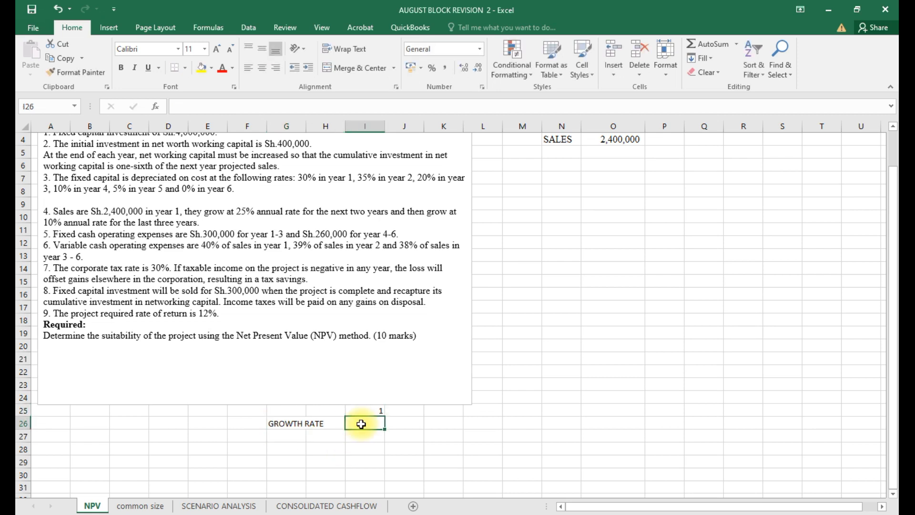
{"action": "type", "text": "25"}
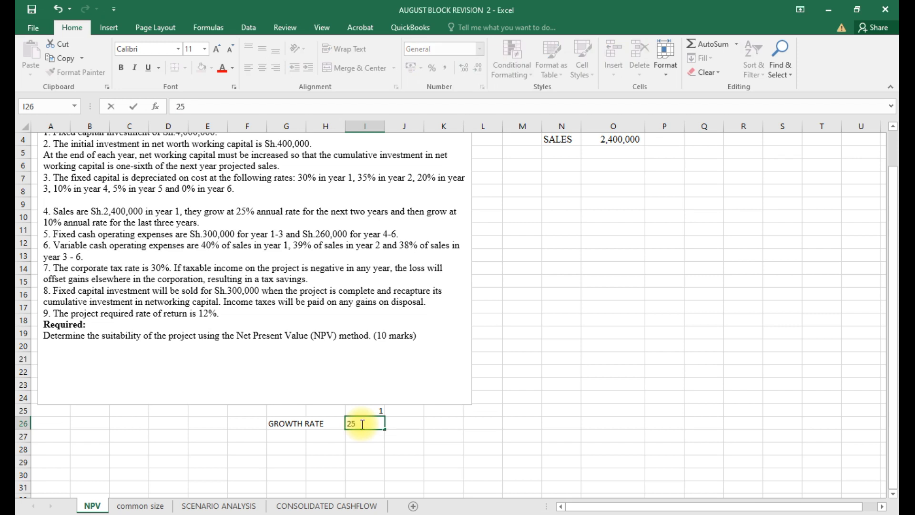
{"action": "type", "text": "%"}
{"action": "double_click", "coordinate": [349, 423]}
{"action": "type", "text": "="}
{"action": "key", "text": "Return"}
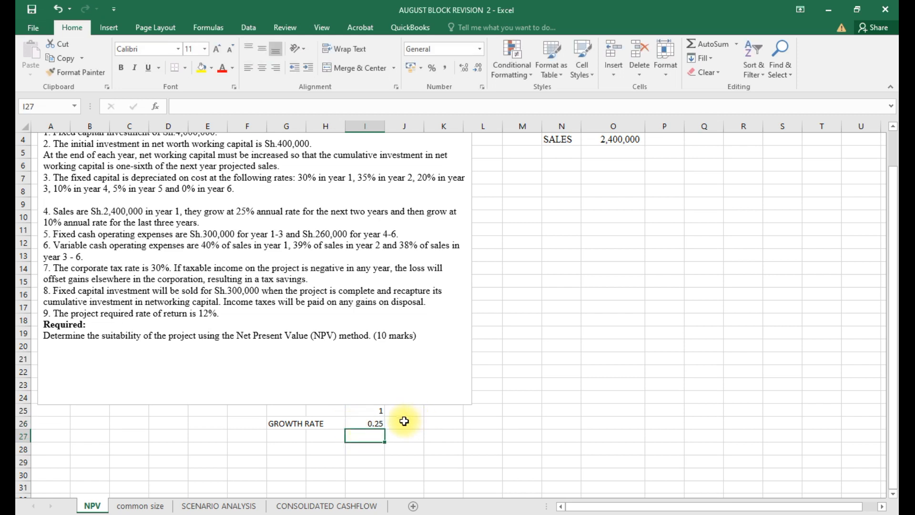
{"action": "left_click", "coordinate": [376, 422]}
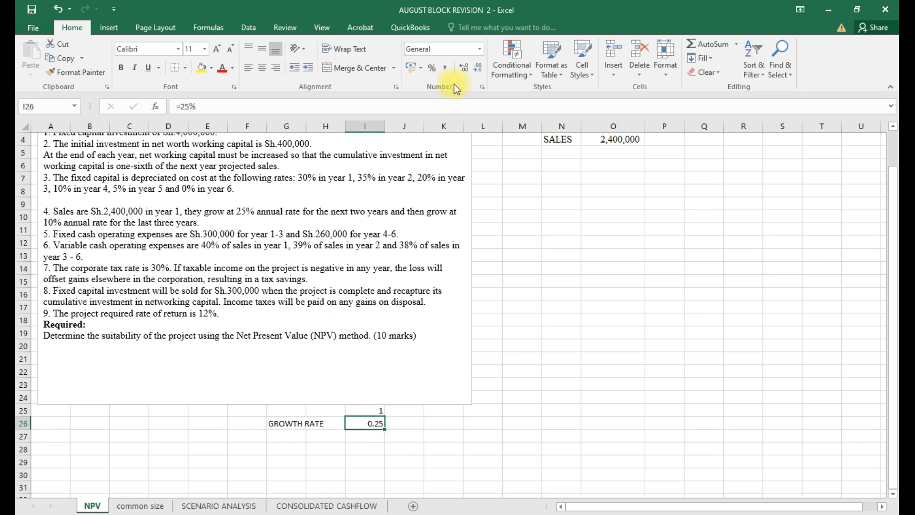
{"action": "left_click", "coordinate": [430, 71]}
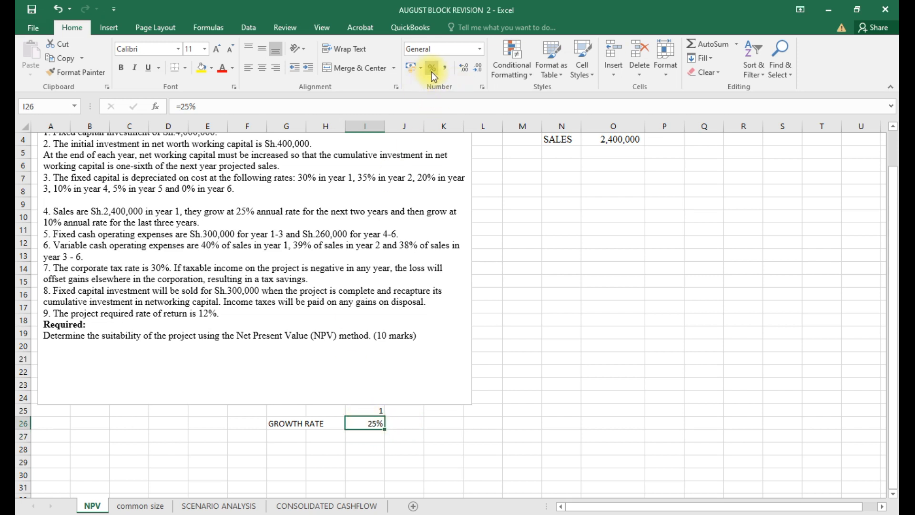
Enter the second growth rate as =10% in J26.
{"action": "left_click", "coordinate": [405, 410]}
{"action": "left_click", "coordinate": [399, 424]}
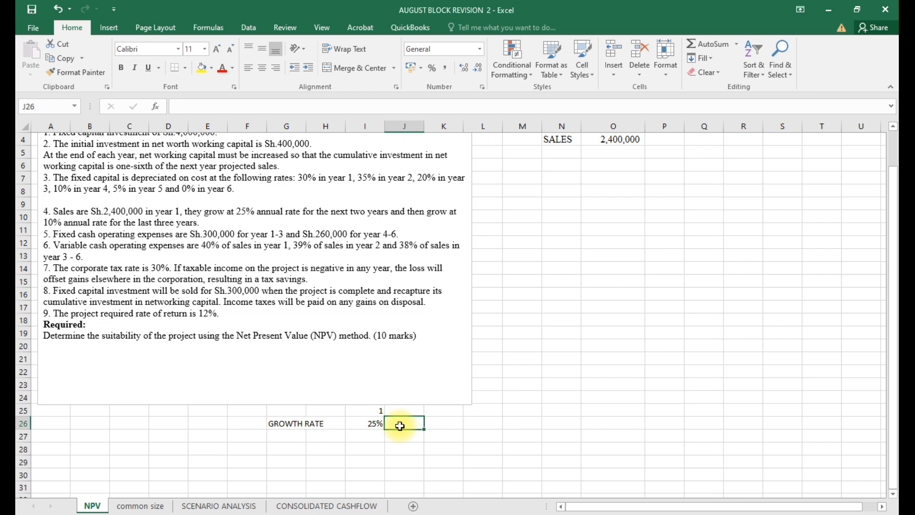
{"action": "type", "text": "10"}
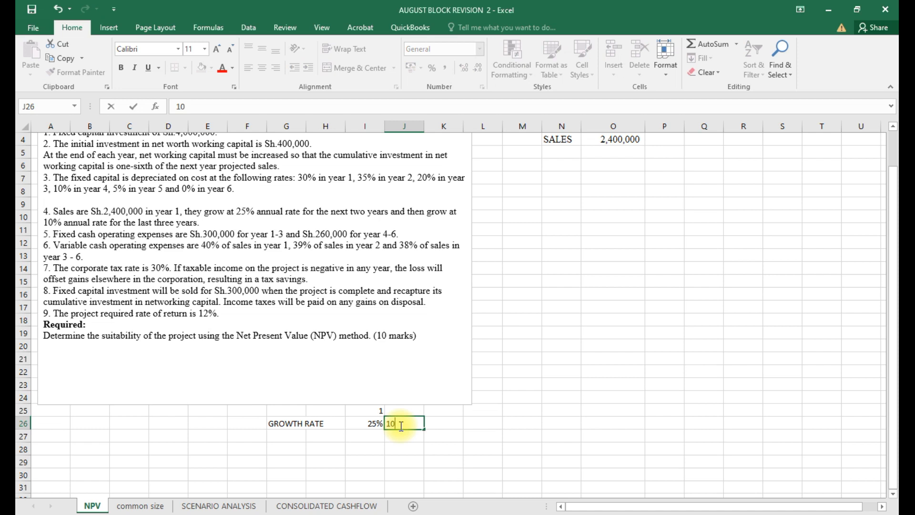
{"action": "type", "text": "%"}
{"action": "key", "text": "BackSpace"}
{"action": "key", "text": "BackSpace"}
{"action": "key", "text": "BackSpace"}
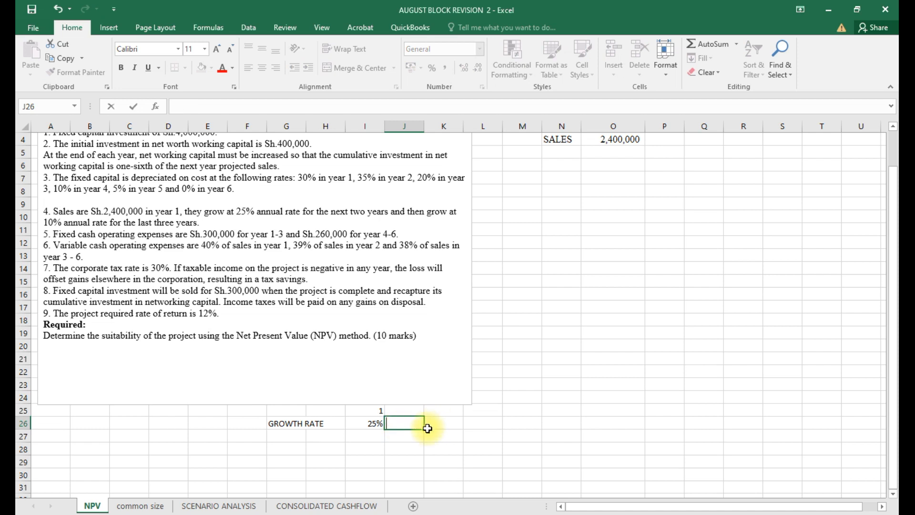
{"action": "type", "text": "=10"}
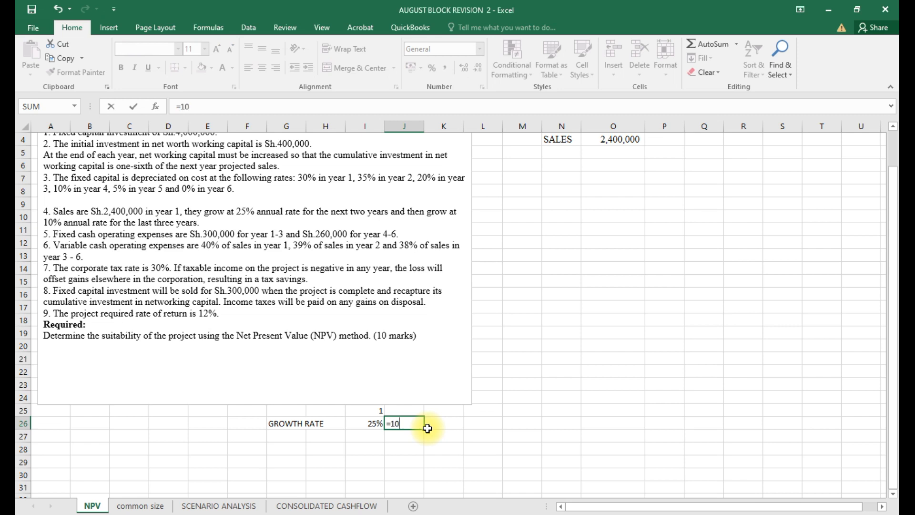
{"action": "type", "text": "%"}
{"action": "left_click", "coordinate": [434, 437]}
{"action": "left_click", "coordinate": [413, 422]}
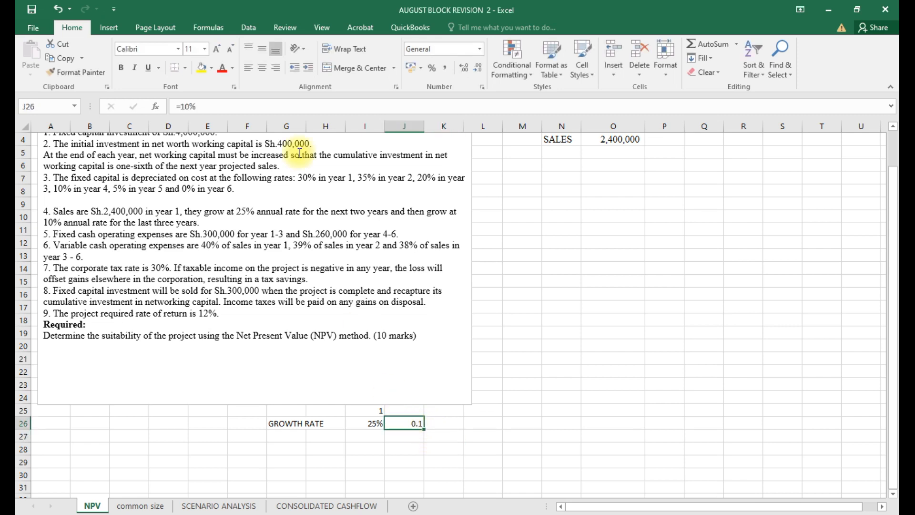
Format the growth rate in J26 as a percentage and calculate year 2 sales in P4 as =O4*(1+I26).
{"action": "left_click", "coordinate": [432, 70]}
{"action": "scroll", "coordinate": [633, 260], "scroll_direction": "up", "scroll_amount": 1}
{"action": "left_click", "coordinate": [661, 180]}
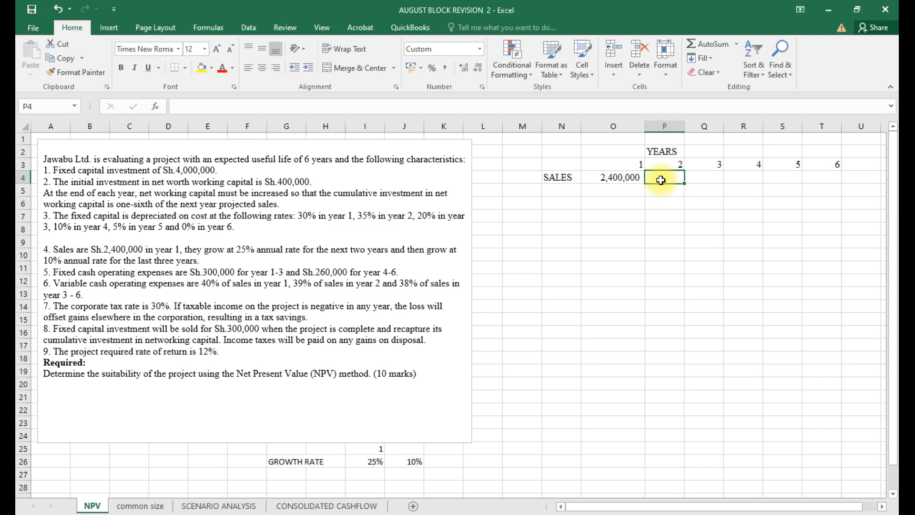
{"action": "type", "text": "="}
{"action": "left_click", "coordinate": [632, 177]}
{"action": "type", "text": "*"}
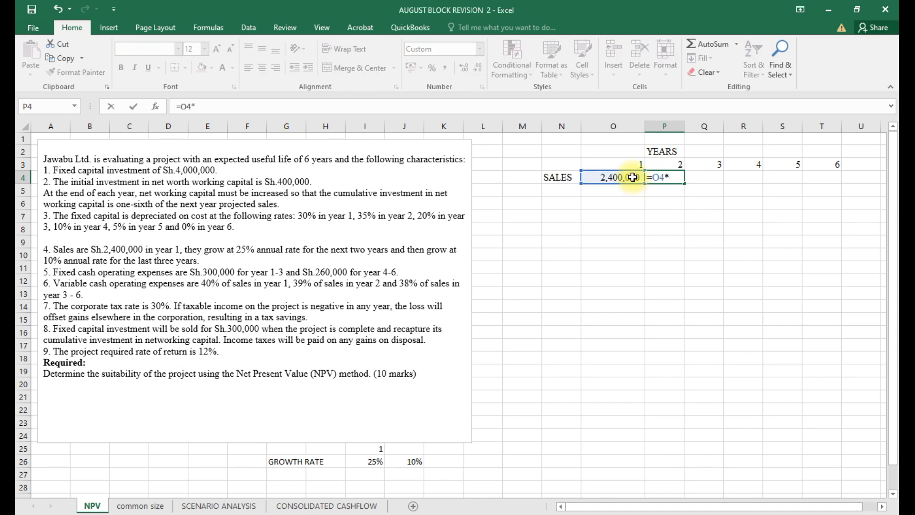
{"action": "type", "text": "(1+"}
{"action": "left_click", "coordinate": [368, 461]}
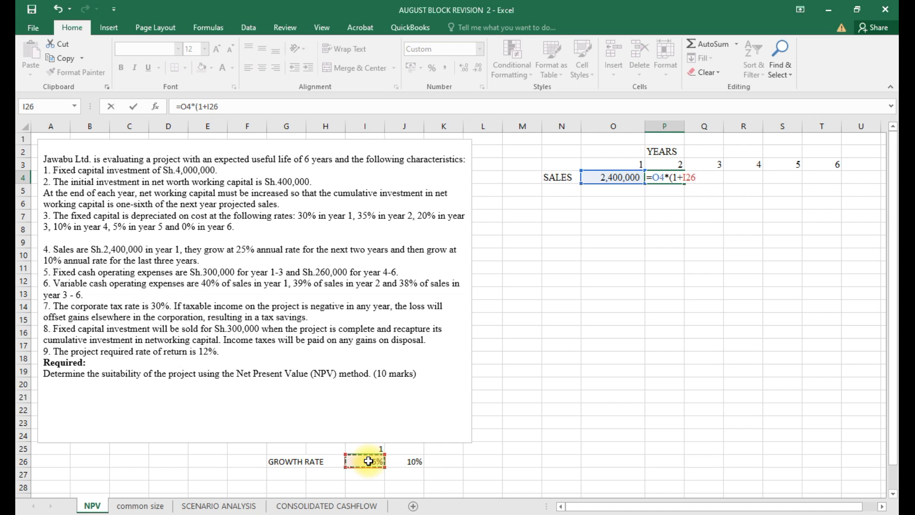
{"action": "type", "text": ")"}
{"action": "key", "text": "Return"}
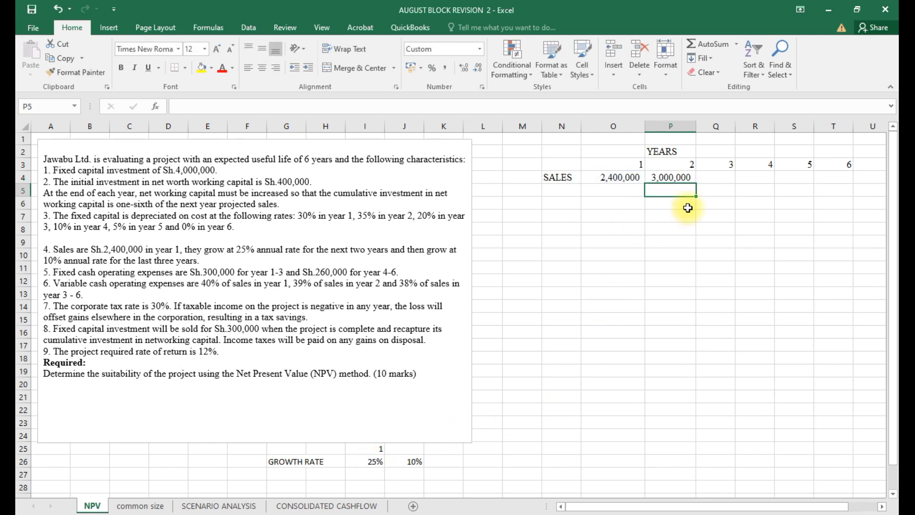
Calculate year 3 sales in Q4 with the formula =P4*(1+I26).
{"action": "left_click", "coordinate": [707, 170]}
{"action": "left_click", "coordinate": [708, 173]}
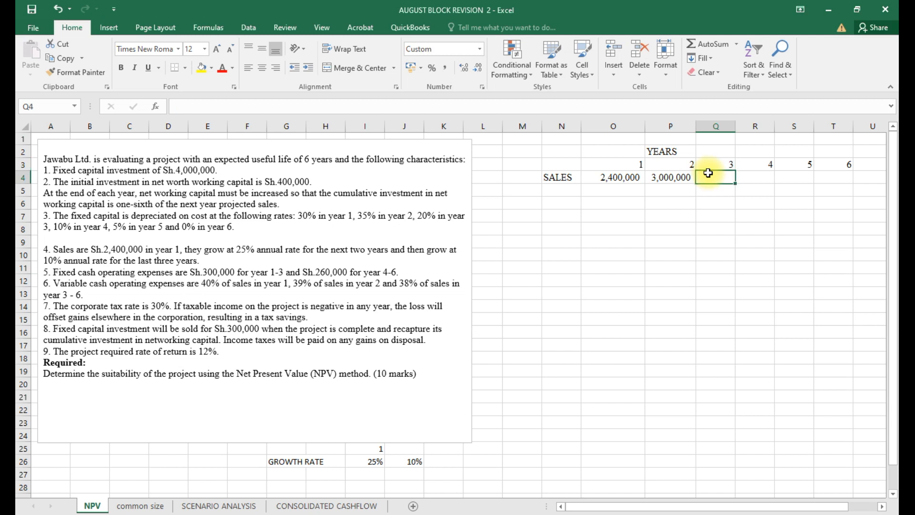
{"action": "type", "text": "="}
{"action": "left_click", "coordinate": [671, 175]}
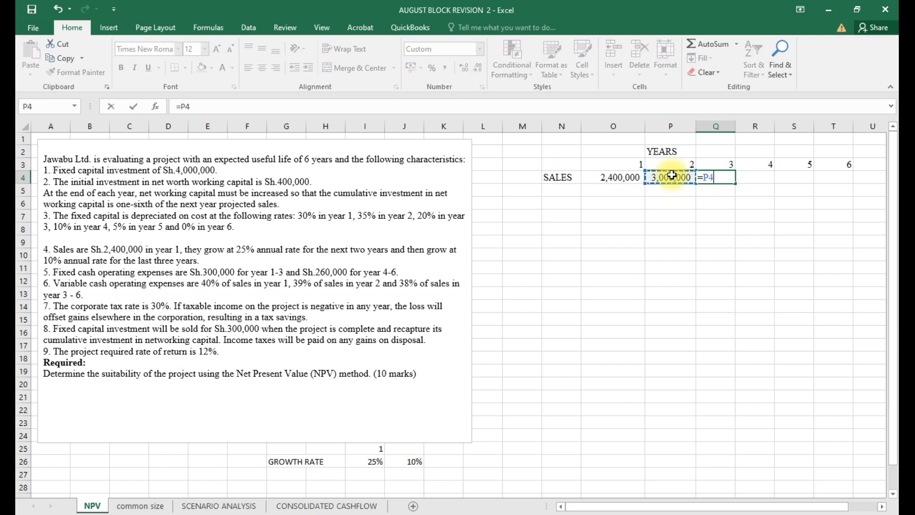
{"action": "type", "text": "*(1"}
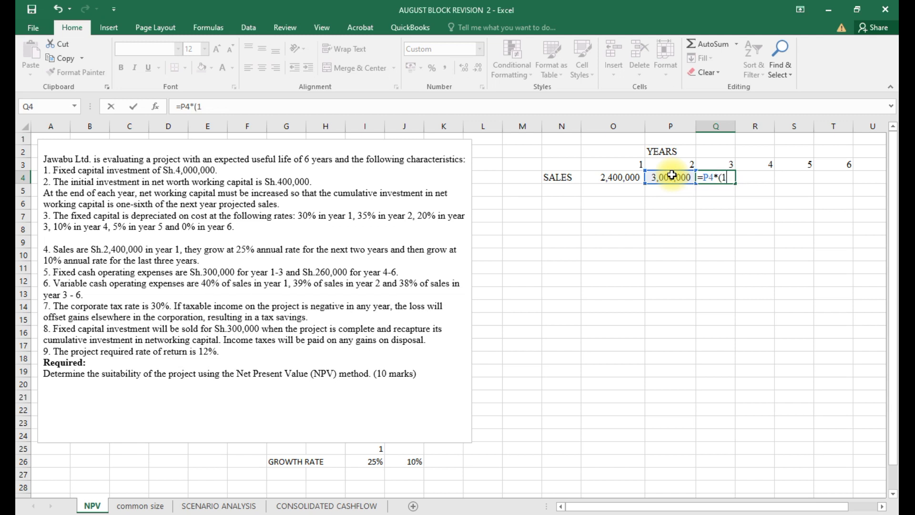
{"action": "type", "text": "+"}
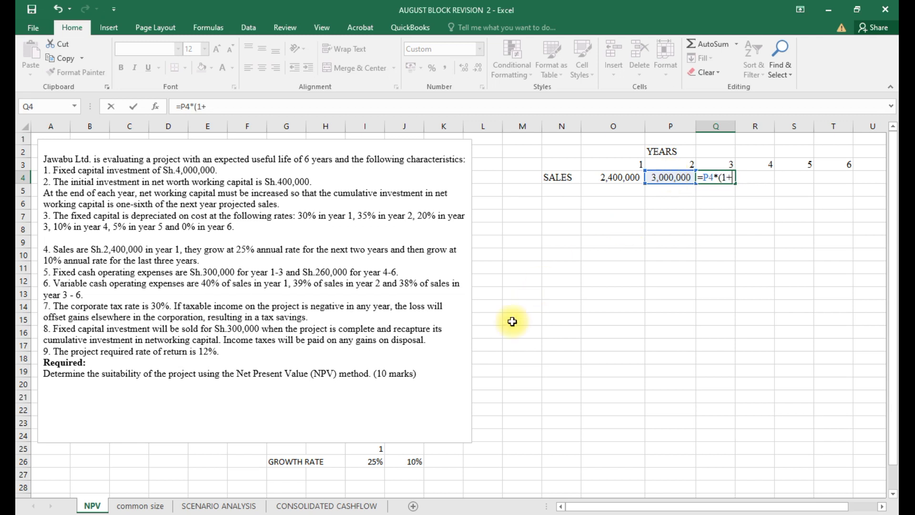
{"action": "left_click", "coordinate": [375, 463]}
{"action": "type", "text": ")"}
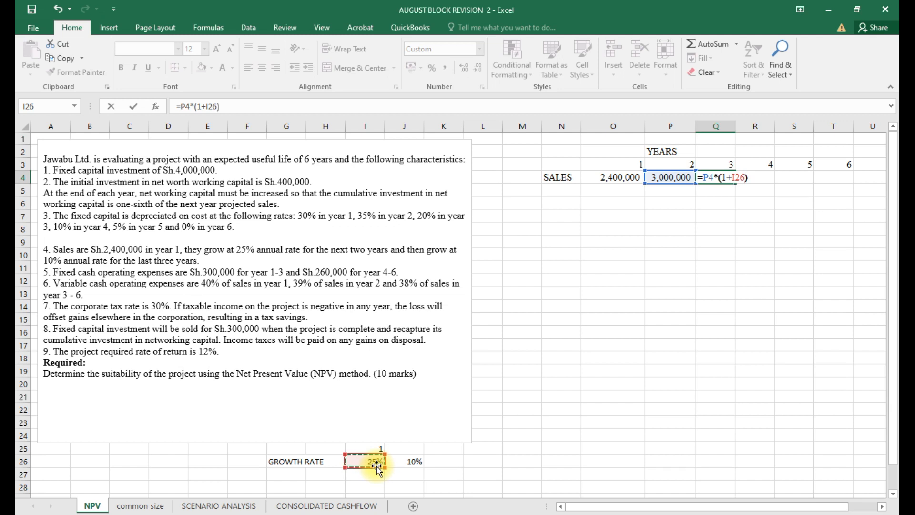
{"action": "key", "text": "ctrl+Return"}
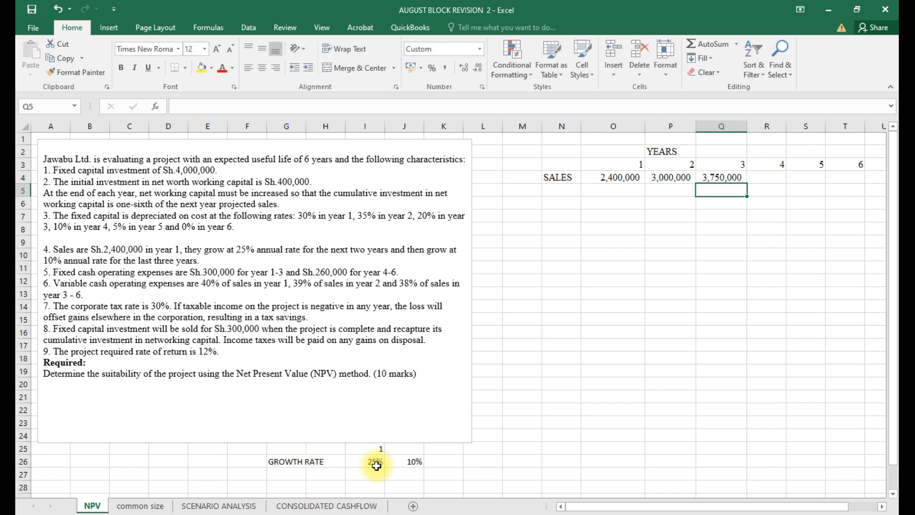
{"action": "left_click", "coordinate": [728, 189]}
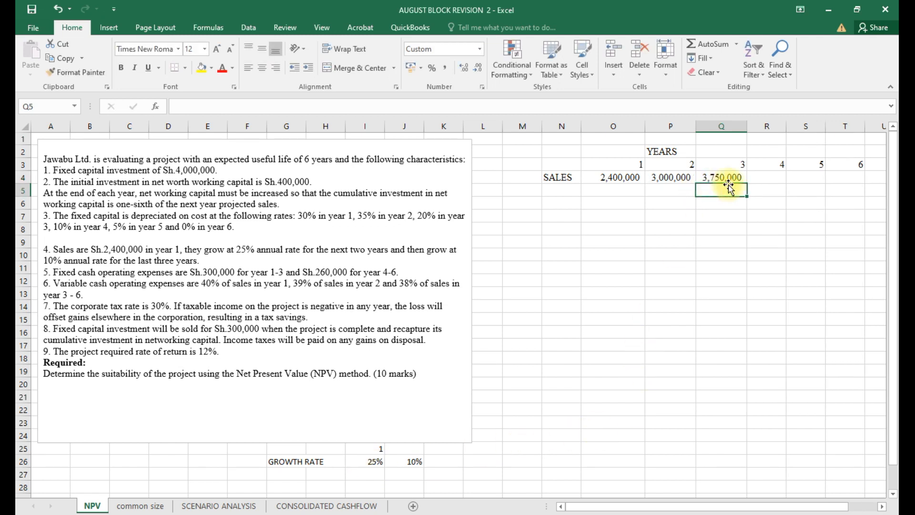
Calculate year 4 sales in R4 as =Q$4*(1+$J$26), with the second growth rate as an absolute reference.
{"action": "left_click", "coordinate": [763, 175]}
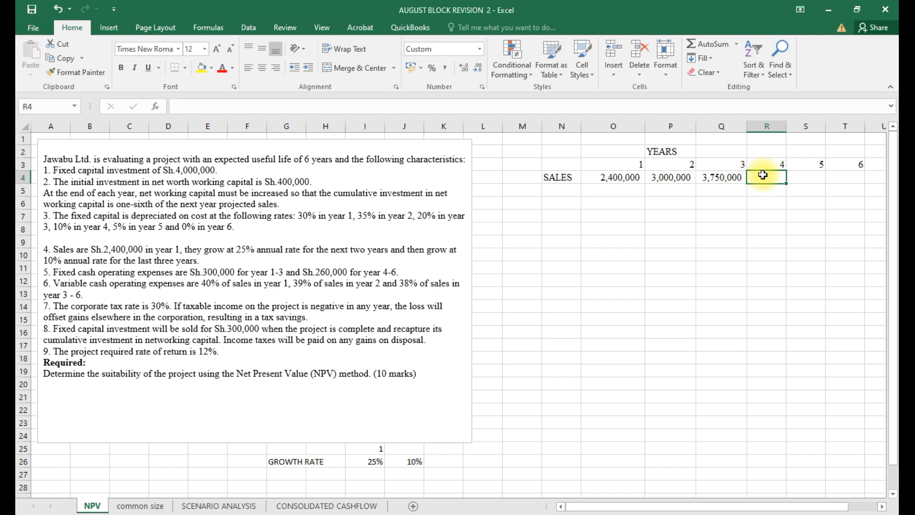
{"action": "type", "text": "="}
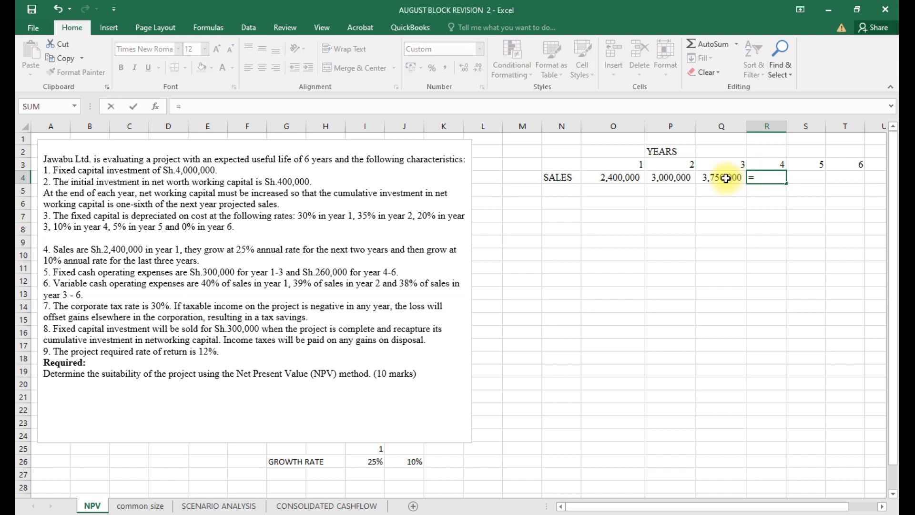
{"action": "left_click", "coordinate": [725, 178]}
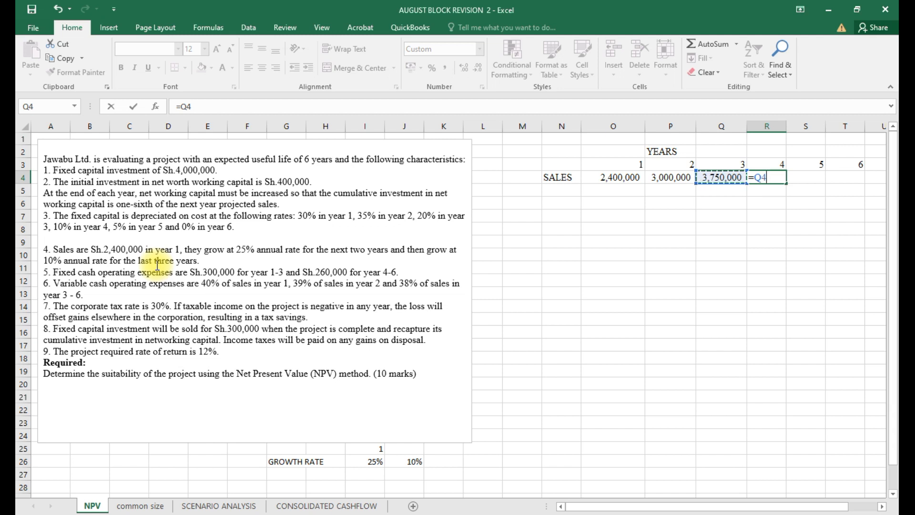
{"action": "type", "text": "*(1+"}
{"action": "left_click", "coordinate": [416, 462]}
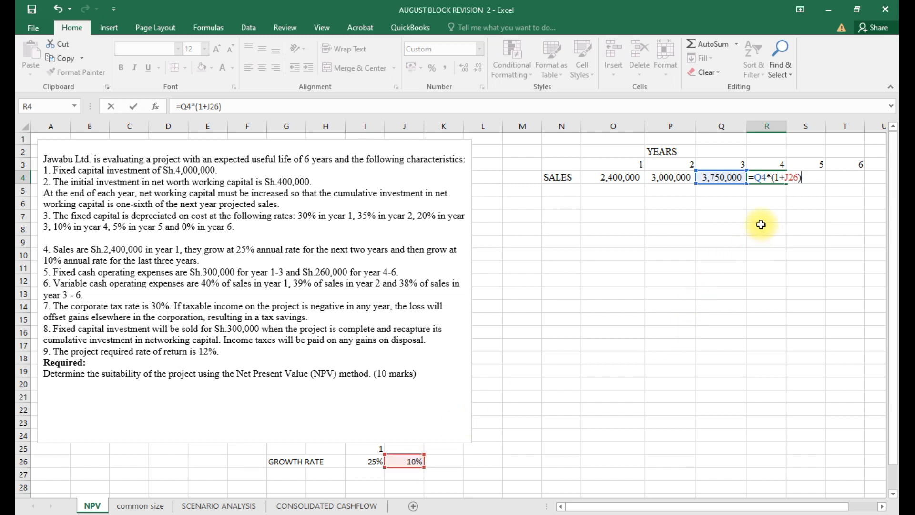
{"action": "left_click", "coordinate": [187, 108]}
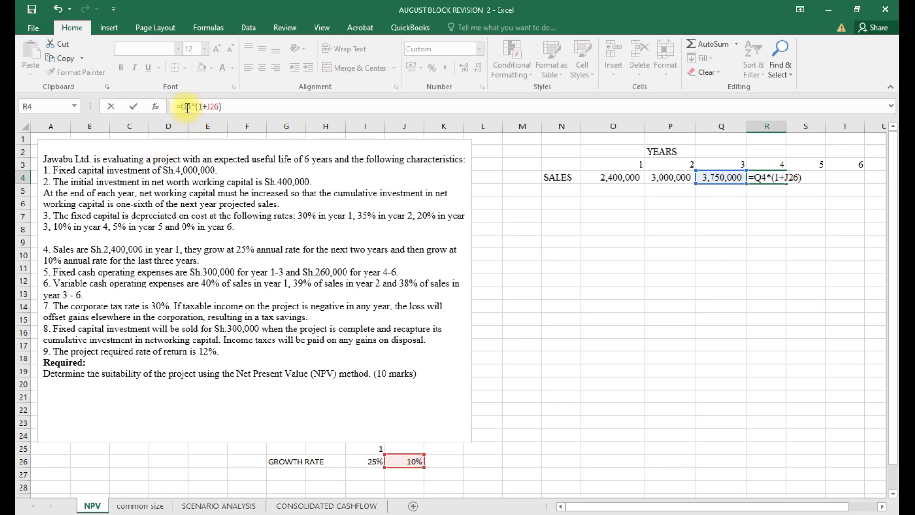
{"action": "type", "text": "$"}
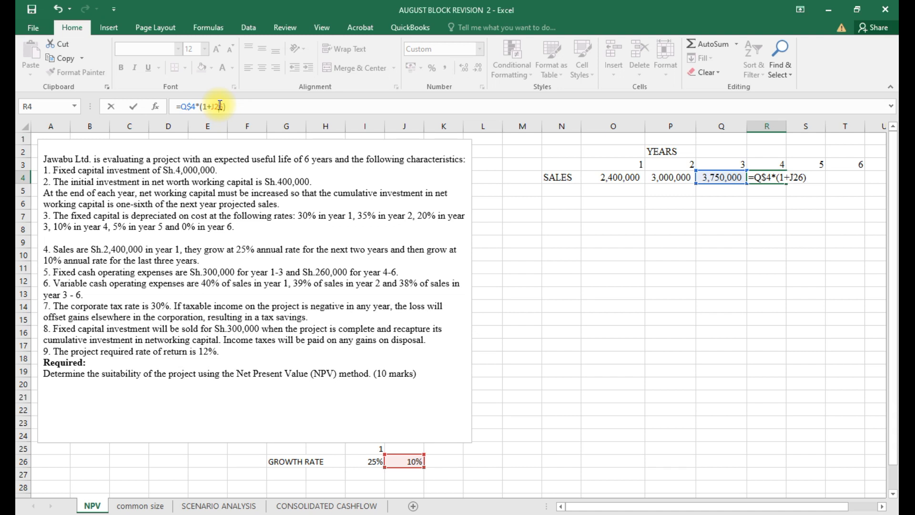
{"action": "key", "text": "F4"}
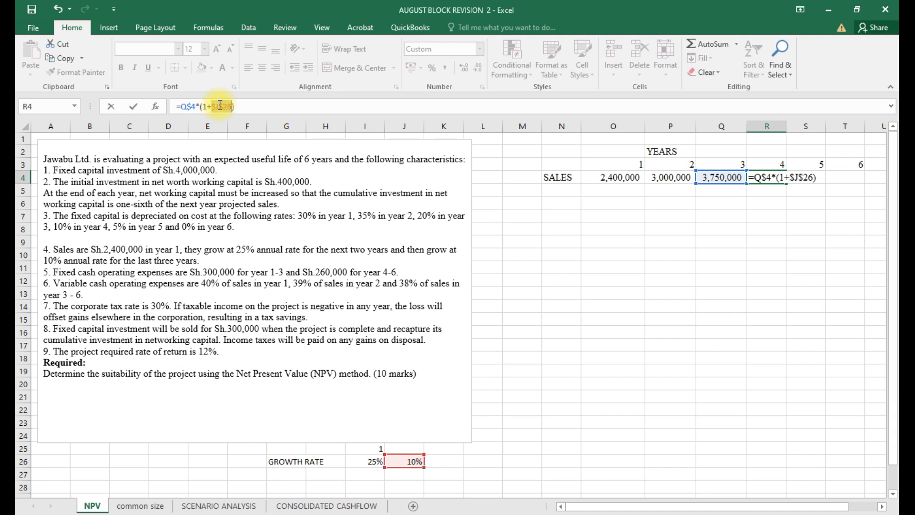
{"action": "key", "text": "Return"}
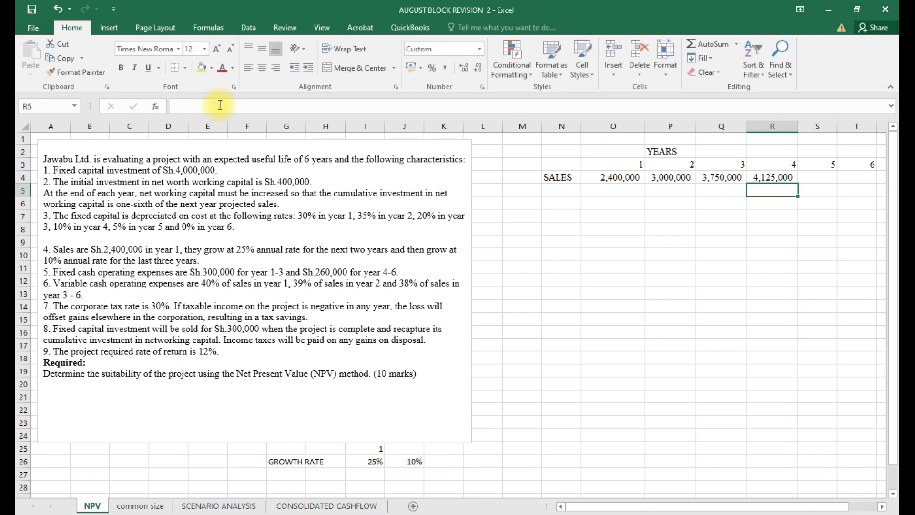
Fill the year 4 sales formula across to years 5 and 6, and widen columns S and T to fit the values.
{"action": "left_click", "coordinate": [787, 179]}
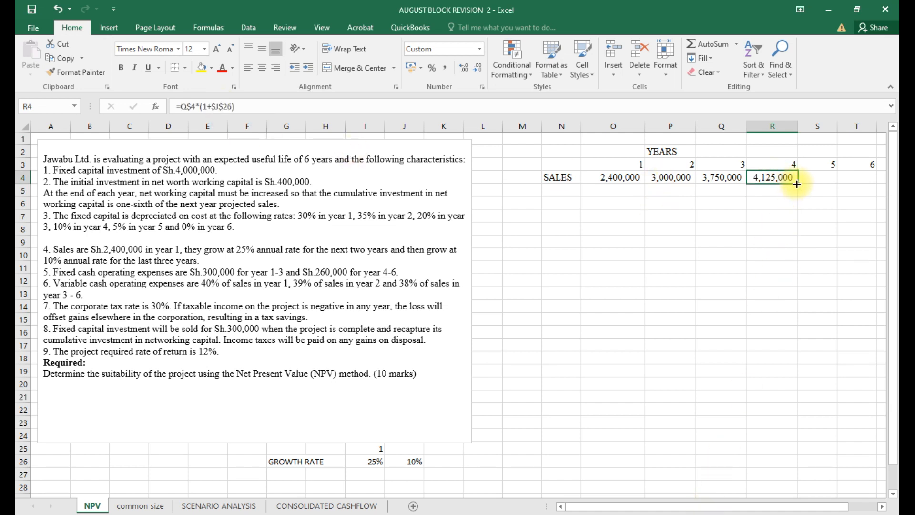
{"action": "left_click_drag", "start_coordinate": [835, 180], "coordinate": [874, 177]}
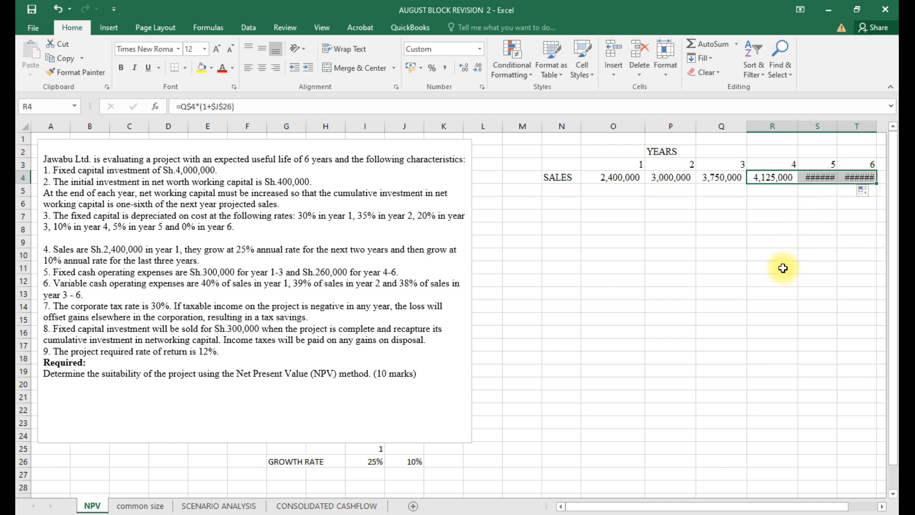
{"action": "left_click_drag", "start_coordinate": [583, 505], "coordinate": [602, 508]}
{"action": "left_click", "coordinate": [799, 127]}
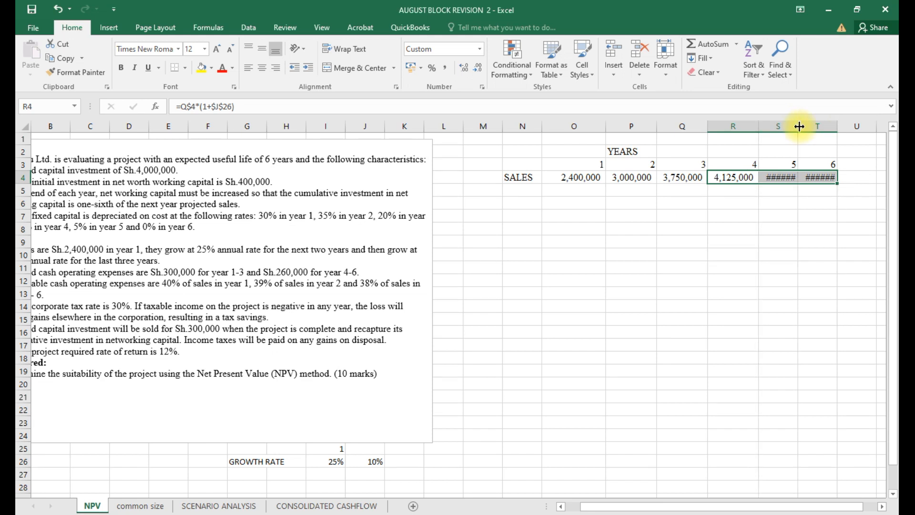
{"action": "left_click_drag", "start_coordinate": [799, 127], "coordinate": [811, 127]}
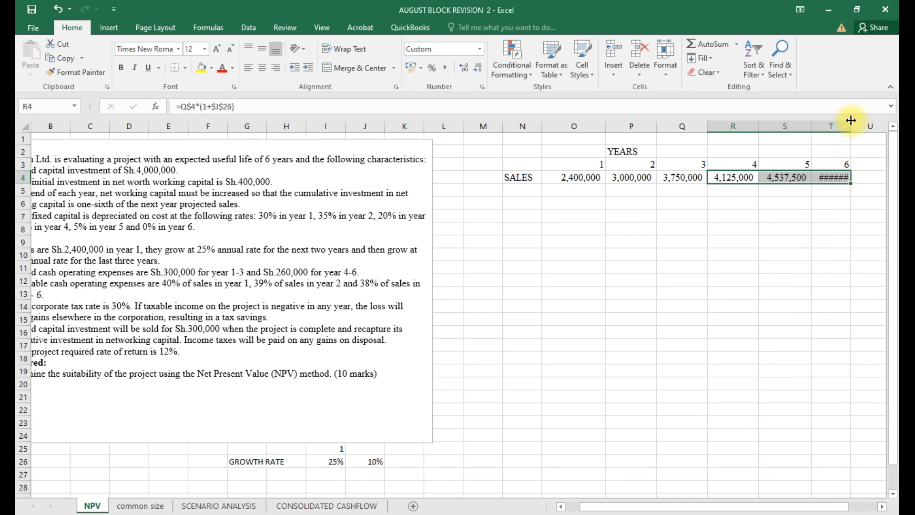
{"action": "left_click_drag", "start_coordinate": [851, 122], "coordinate": [868, 122]}
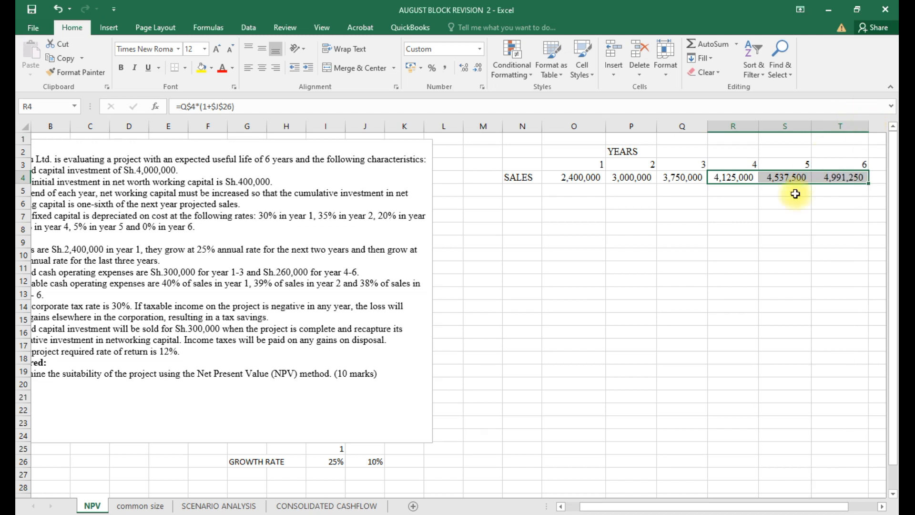
{"action": "left_click", "coordinate": [770, 208]}
{"action": "left_click", "coordinate": [783, 182]}
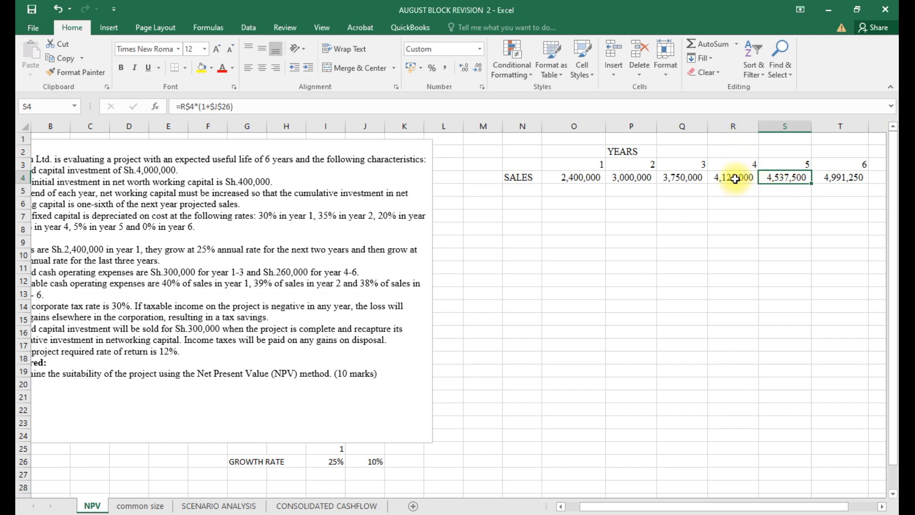
{"action": "left_click", "coordinate": [842, 179]}
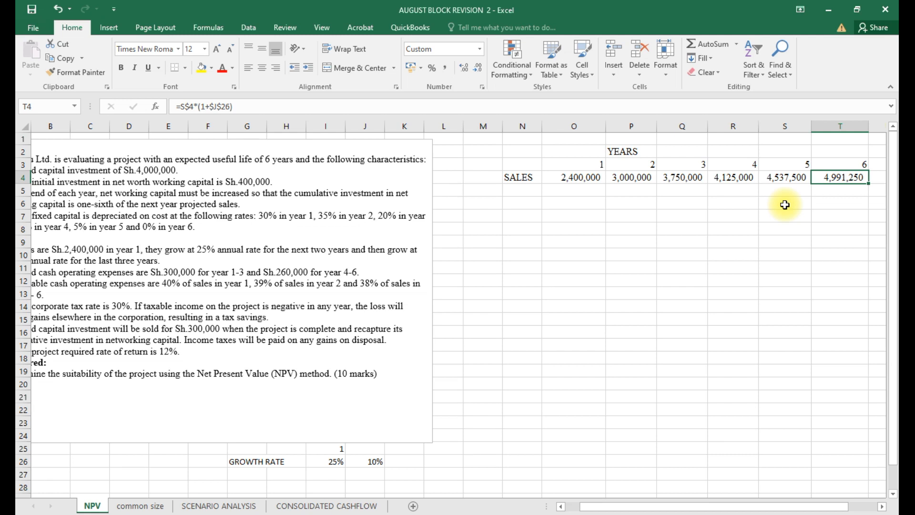
{"action": "left_click", "coordinate": [514, 191]}
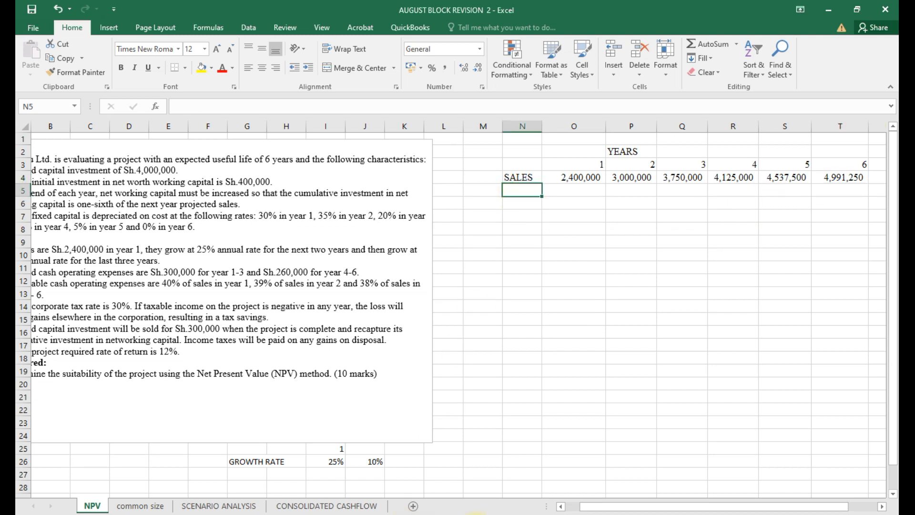
{"action": "left_click_drag", "start_coordinate": [595, 508], "coordinate": [579, 509]}
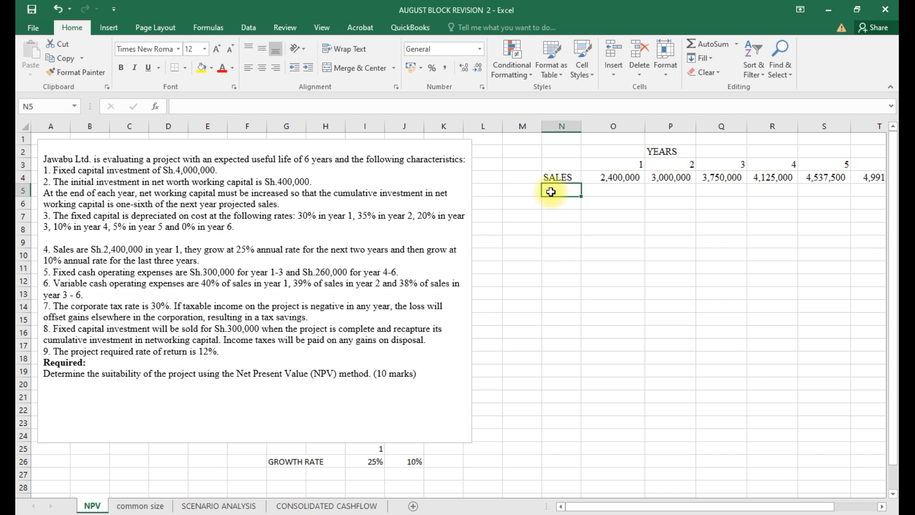
{"action": "type", "text": "O"}
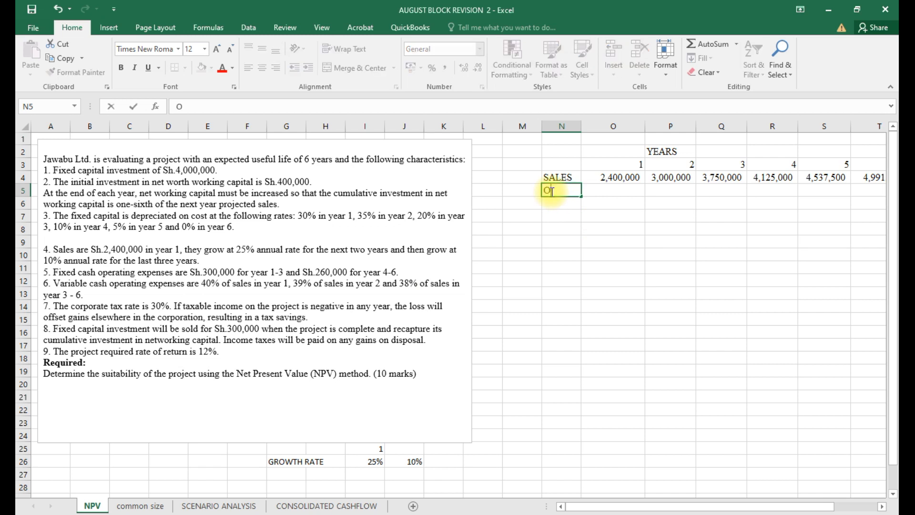
{"action": "type", "text": "PERARAT"}
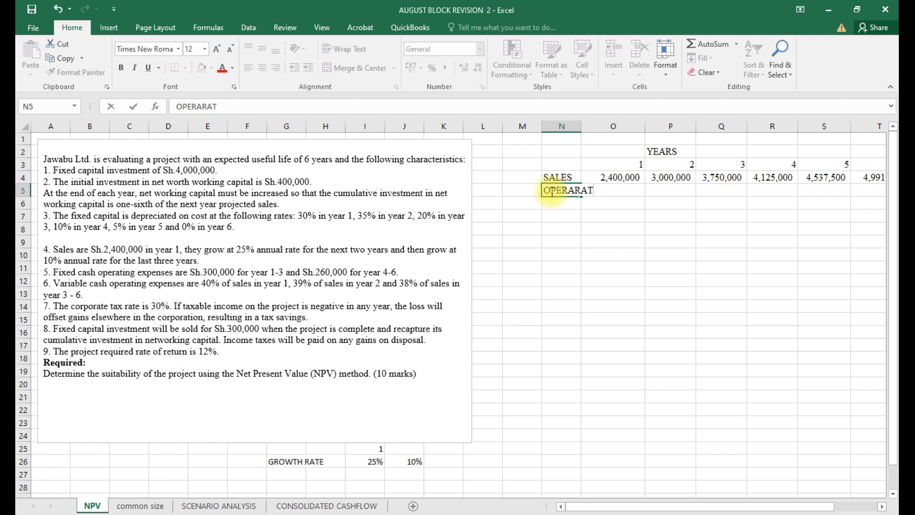
{"action": "type", "text": "ING EXPENSES"}
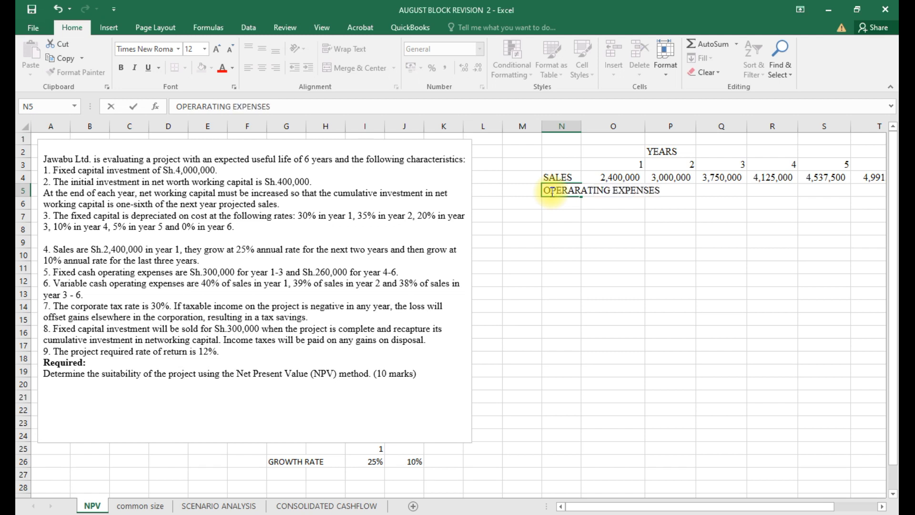
{"action": "key", "text": "BackSpace"}
{"action": "key", "text": "BackSpace"}
{"action": "key", "text": "BackSpace"}
{"action": "key", "text": "BackSpace"}
{"action": "key", "text": "BackSpace"}
{"action": "key", "text": "BackSpace"}
{"action": "key", "text": "BackSpace"}
{"action": "key", "text": "BackSpace"}
{"action": "key", "text": "BackSpace"}
{"action": "key", "text": "BackSpace"}
{"action": "key", "text": "BackSpace"}
{"action": "key", "text": "BackSpace"}
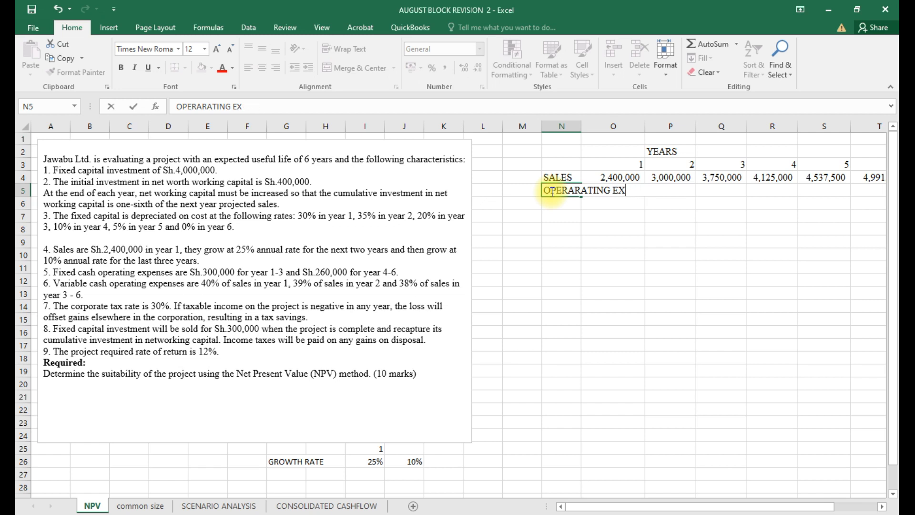
{"action": "key", "text": "BackSpace"}
{"action": "key", "text": "BackSpace"}
{"action": "key", "text": "BackSpace"}
{"action": "key", "text": "BackSpace"}
{"action": "key", "text": "BackSpace"}
{"action": "key", "text": "BackSpace"}
{"action": "key", "text": "BackSpace"}
{"action": "key", "text": "BackSpace"}
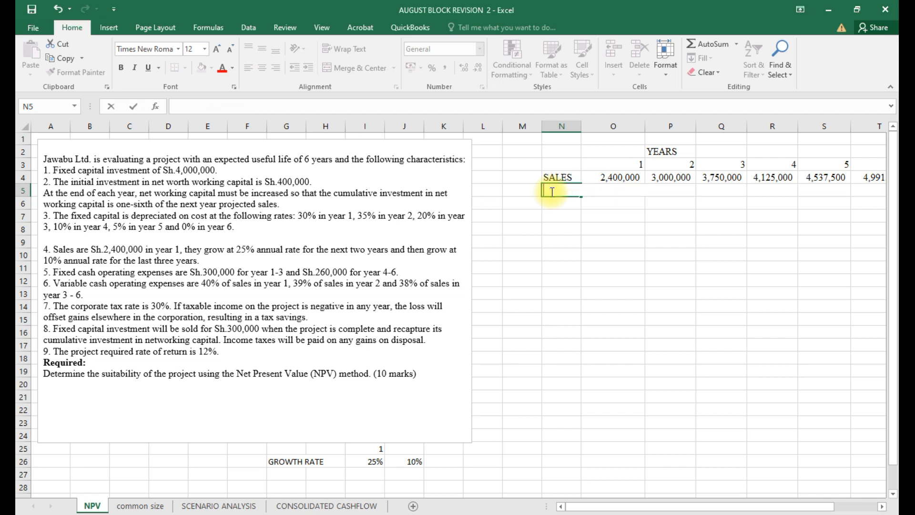
Enter the row label OPERATING EXPENSES in cell M5, below the sales row.
{"action": "left_click", "coordinate": [510, 192]}
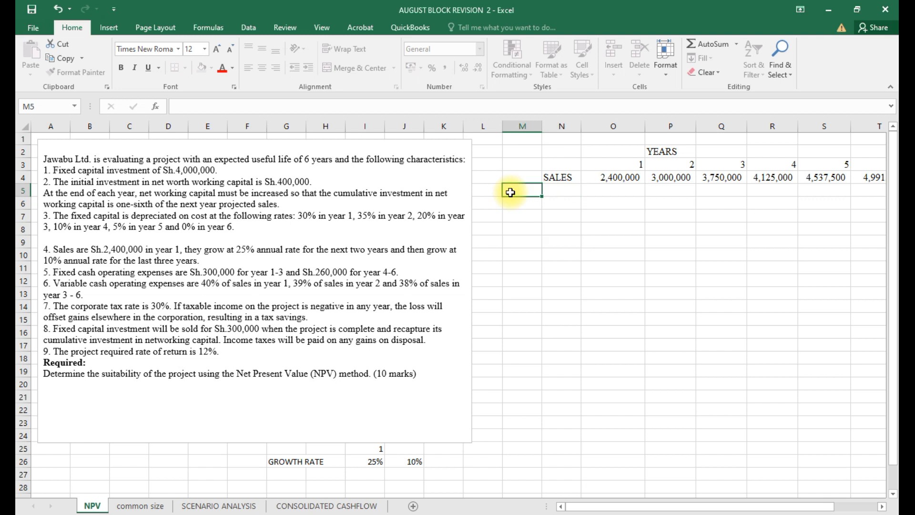
{"action": "type", "text": "OPERATING "}
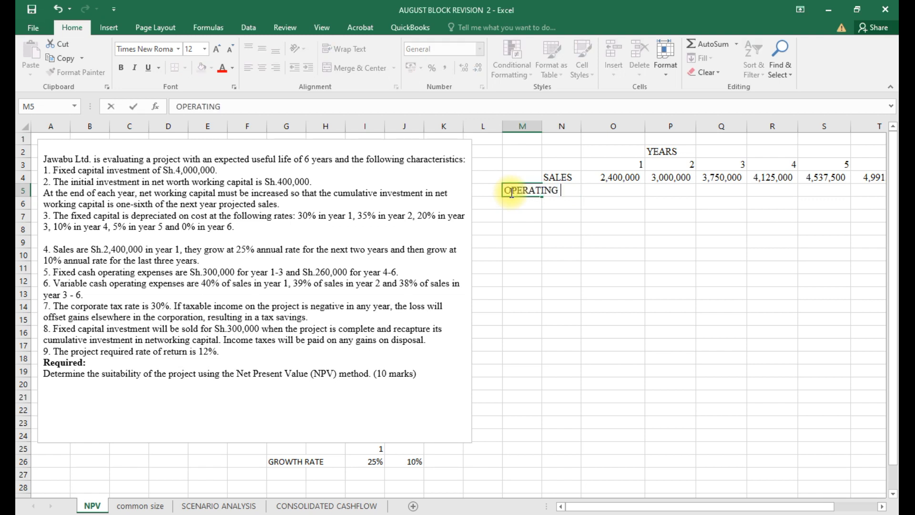
{"action": "type", "text": "EXPENSES"}
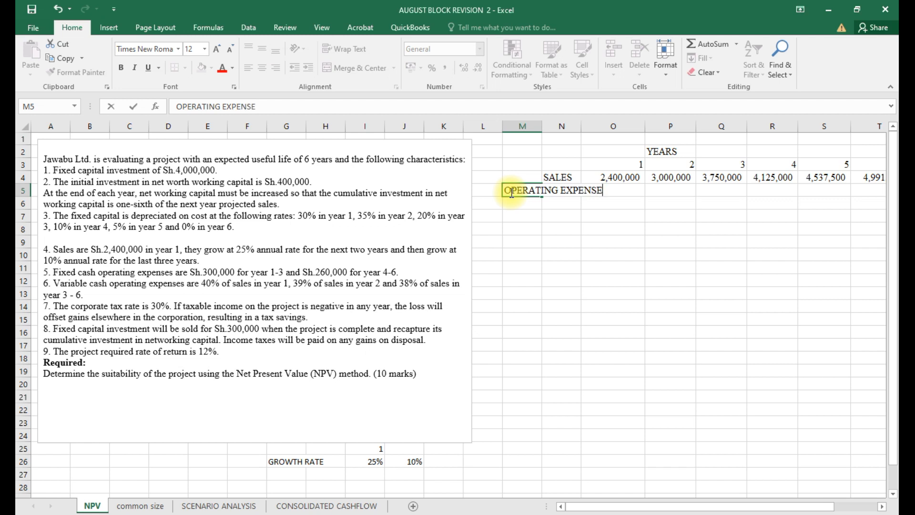
Enter the fixed operating expense =300000 for year 1 in O5 and fill it across to year 3 in Q5.
{"action": "left_click", "coordinate": [616, 191]}
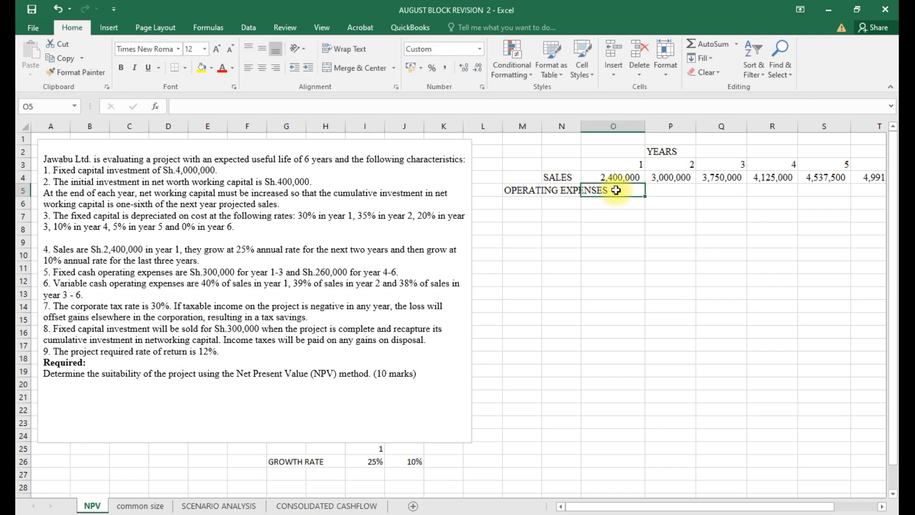
{"action": "type", "text": "="}
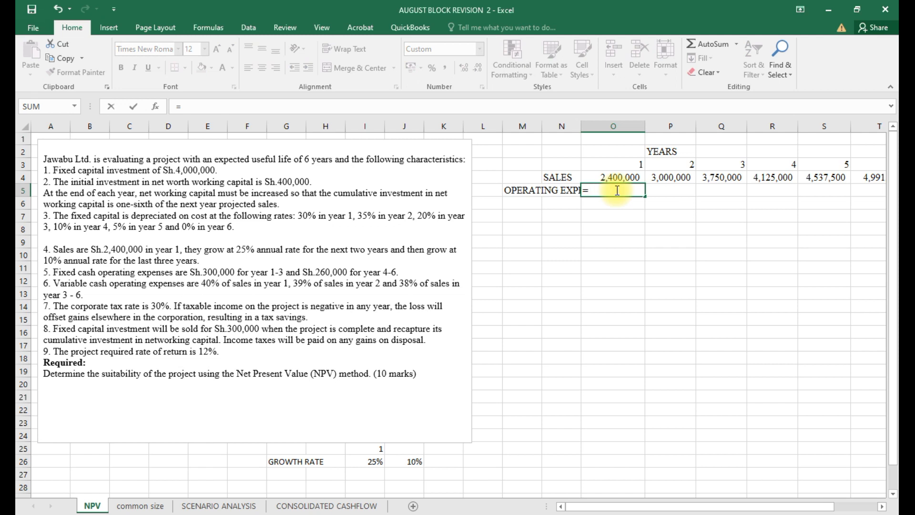
{"action": "type", "text": "300000"}
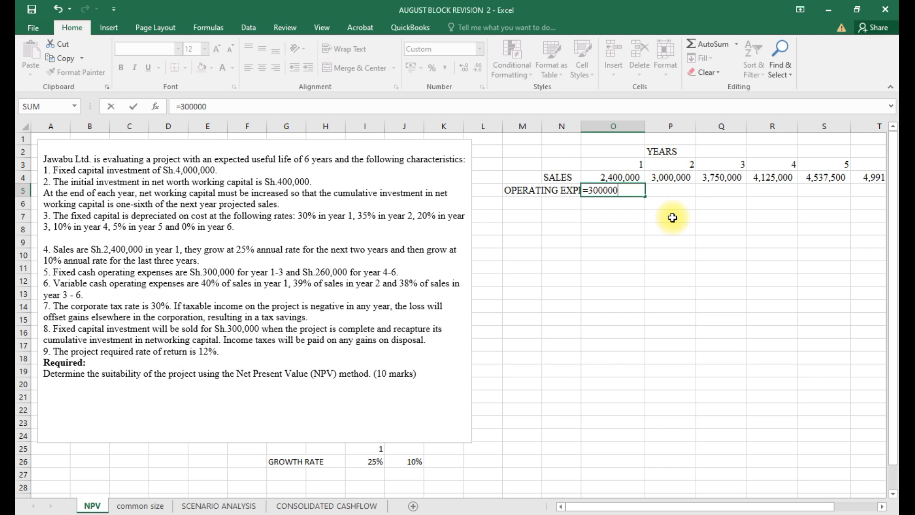
{"action": "key", "text": "Return"}
{"action": "left_click", "coordinate": [619, 191]}
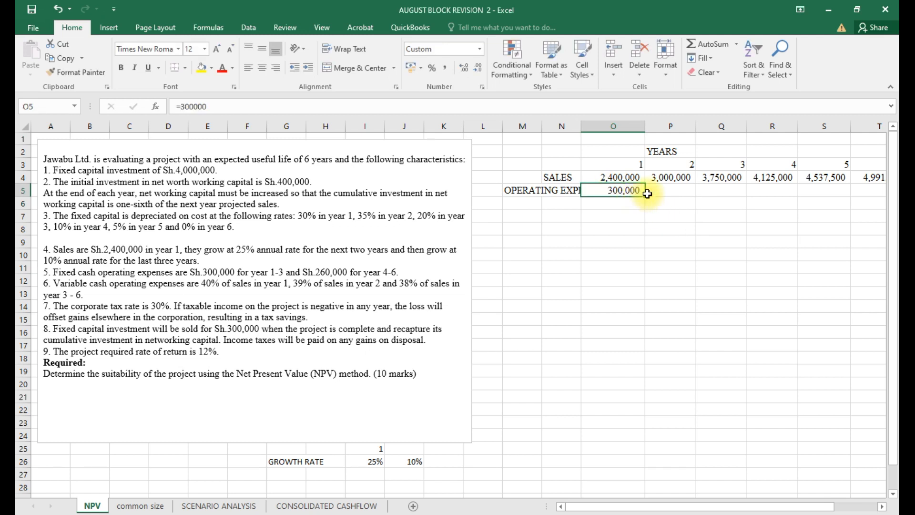
{"action": "left_click_drag", "start_coordinate": [645, 196], "coordinate": [741, 196]}
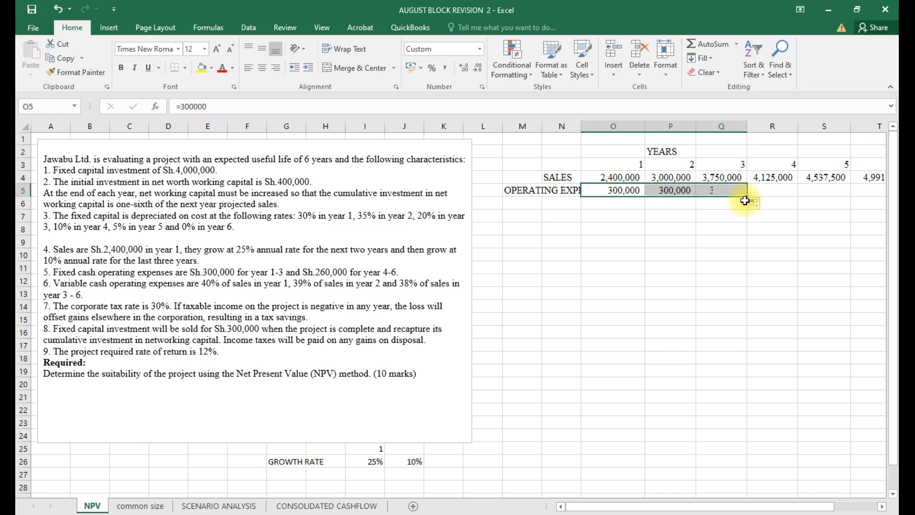
Enter the operating expense 260000 for year 4 in R5 and fill it across to year 6 in T5.
{"action": "left_click", "coordinate": [770, 190]}
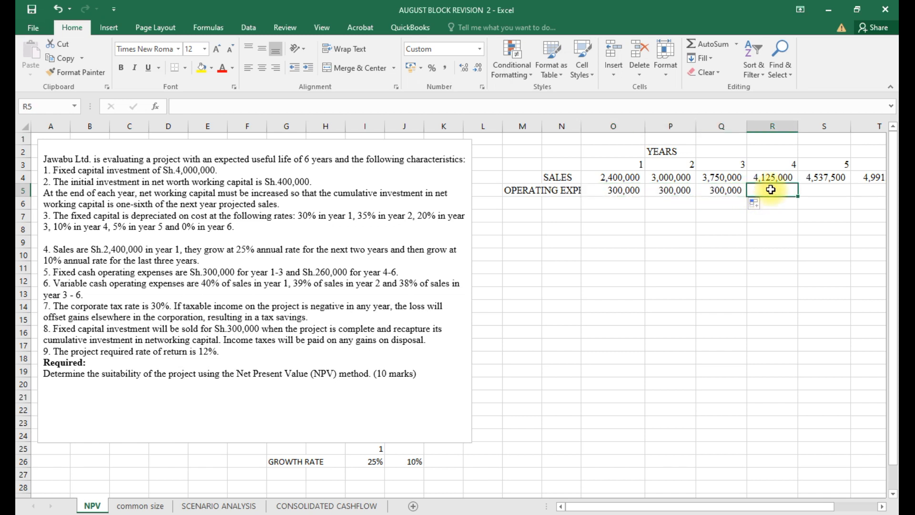
{"action": "type", "text": "260000"}
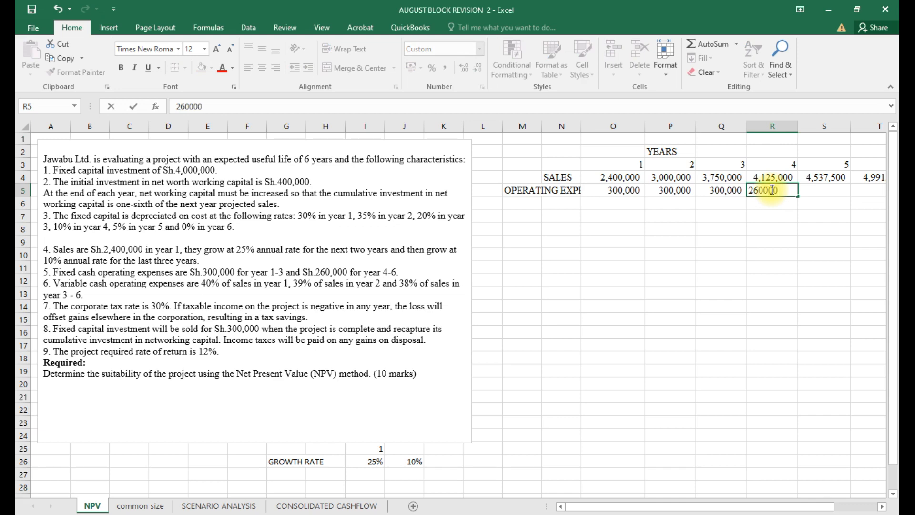
{"action": "key", "text": "Return"}
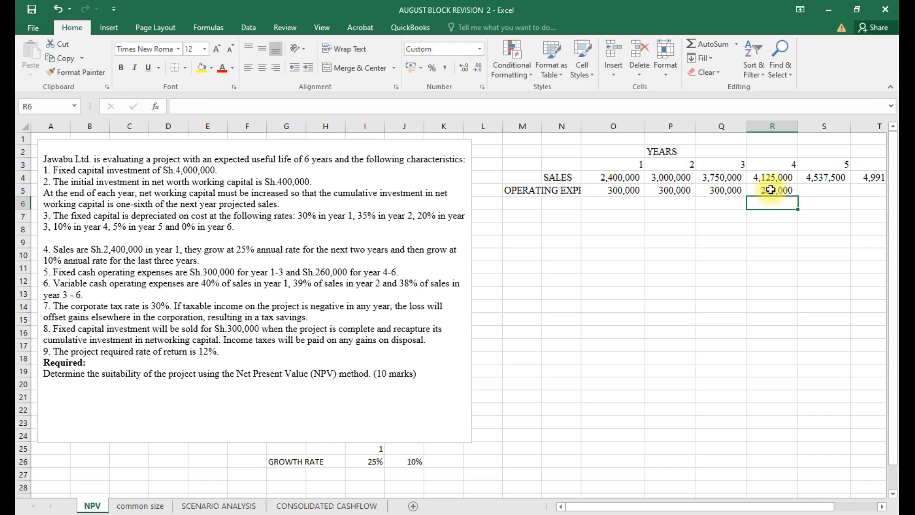
{"action": "left_click_drag", "start_coordinate": [577, 507], "coordinate": [590, 510]}
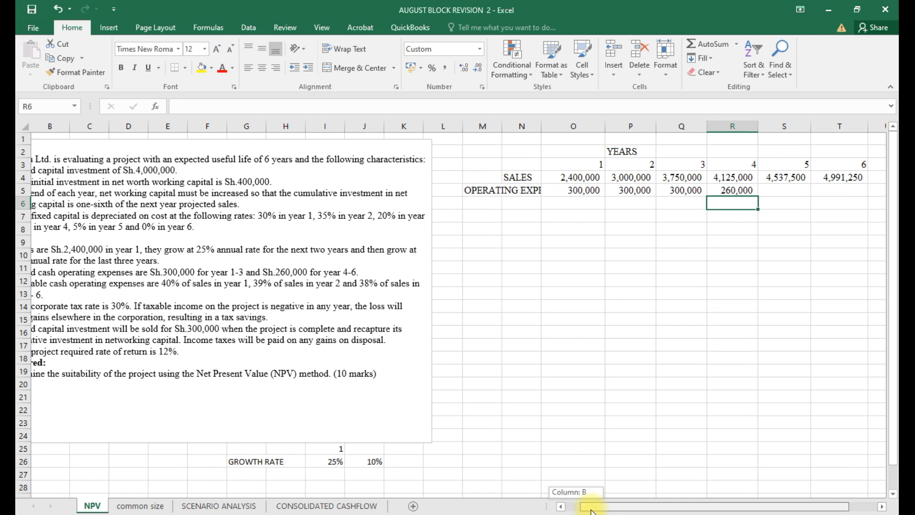
{"action": "left_click", "coordinate": [754, 192]}
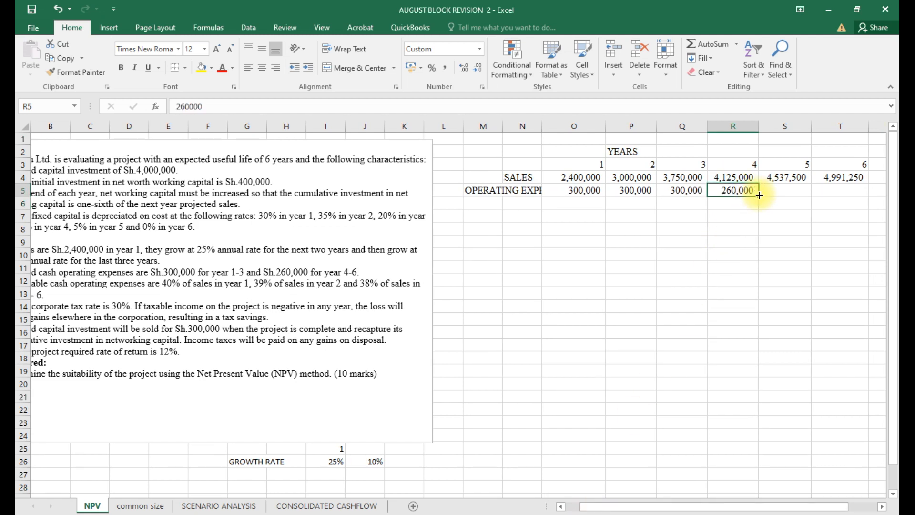
{"action": "left_click_drag", "start_coordinate": [758, 196], "coordinate": [857, 192]}
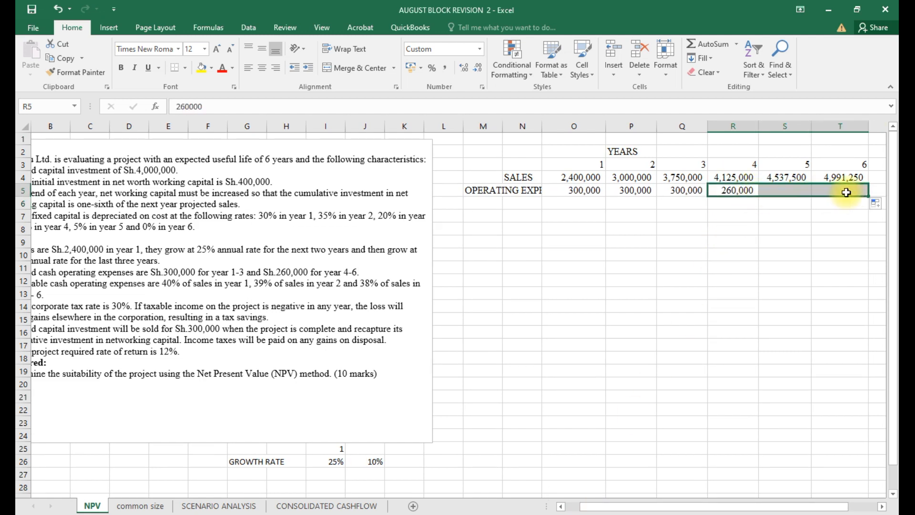
Make the year 1 operating expense in O5 negative as =-300000 and fill it across to year 3.
{"action": "left_click", "coordinate": [564, 190]}
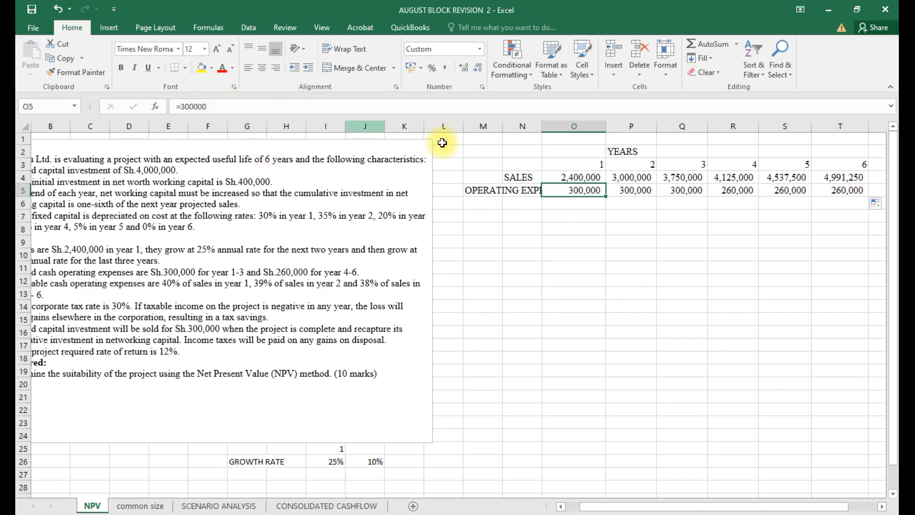
{"action": "left_click", "coordinate": [181, 107]}
{"action": "type", "text": "-"}
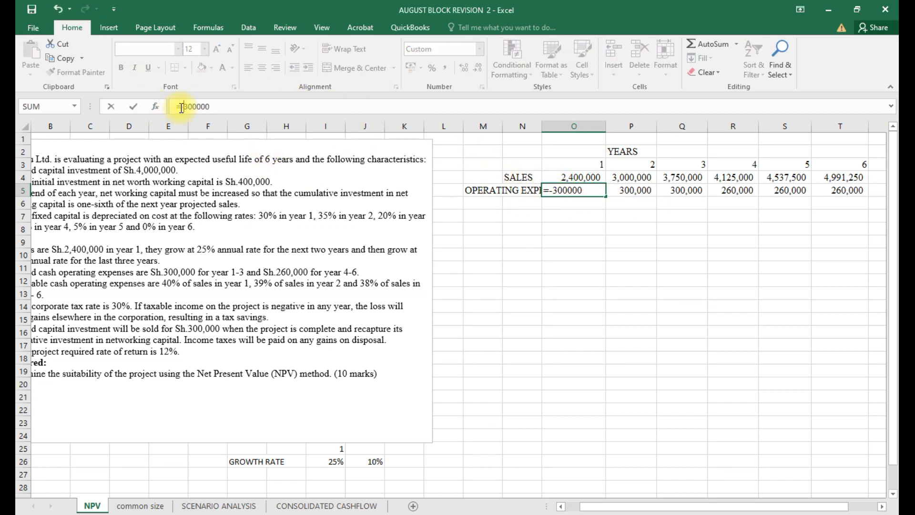
{"action": "key", "text": "Return"}
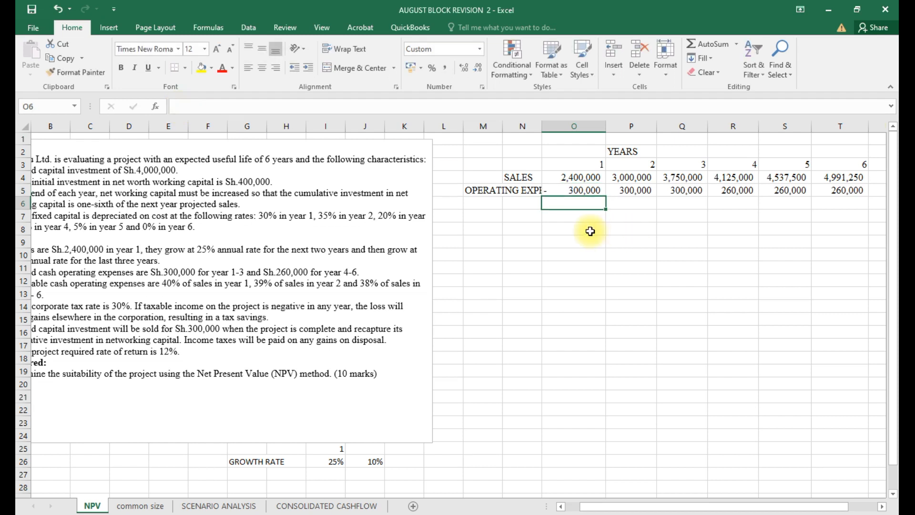
{"action": "left_click", "coordinate": [568, 193]}
{"action": "left_click_drag", "start_coordinate": [607, 196], "coordinate": [707, 196]}
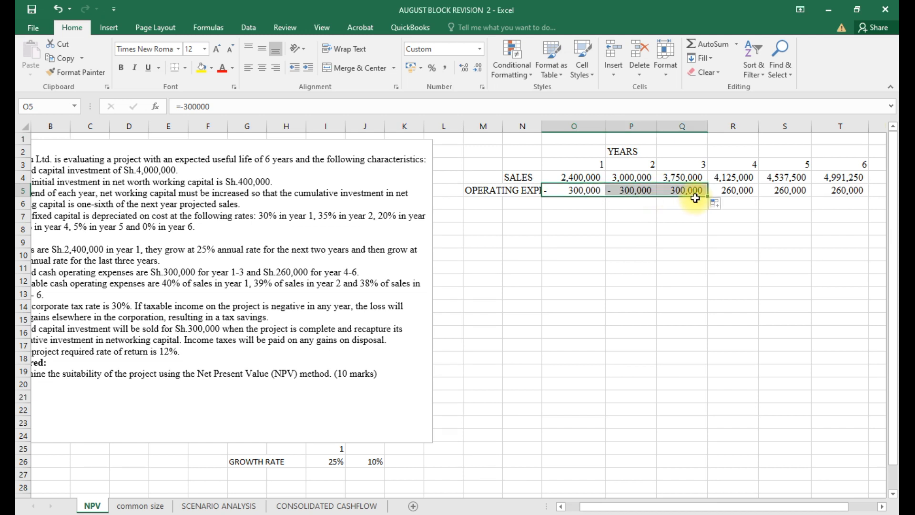
Change the year 4 operating expense in R5 to =-260000 and fill it across to year 6.
{"action": "left_click", "coordinate": [723, 190]}
{"action": "left_click", "coordinate": [176, 106]}
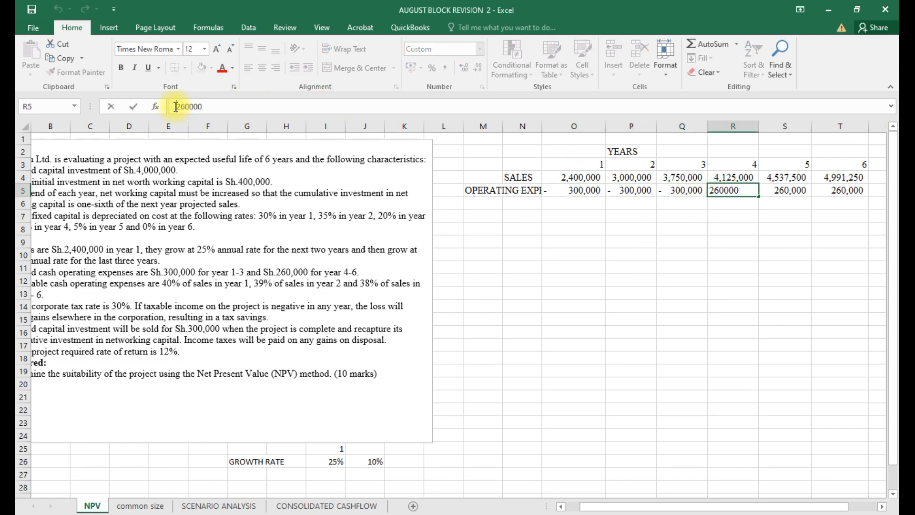
{"action": "type", "text": "-"}
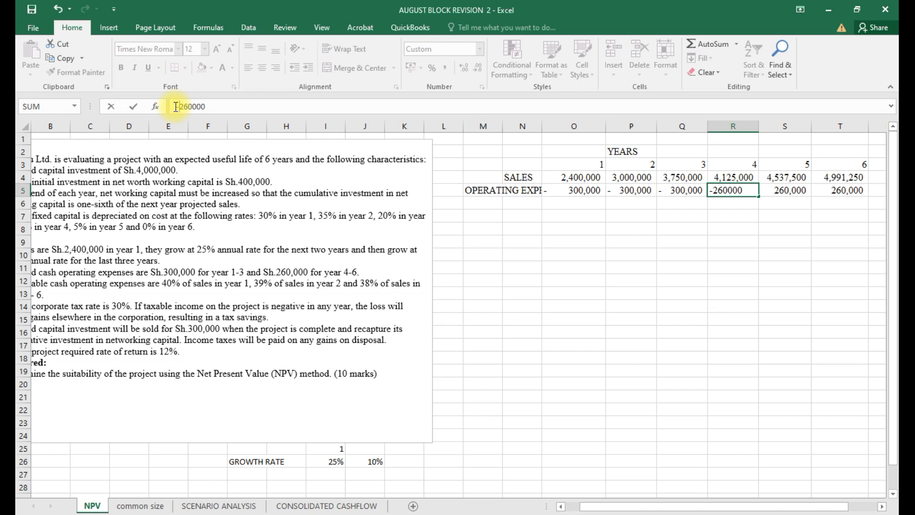
{"action": "key", "text": "BackSpace"}
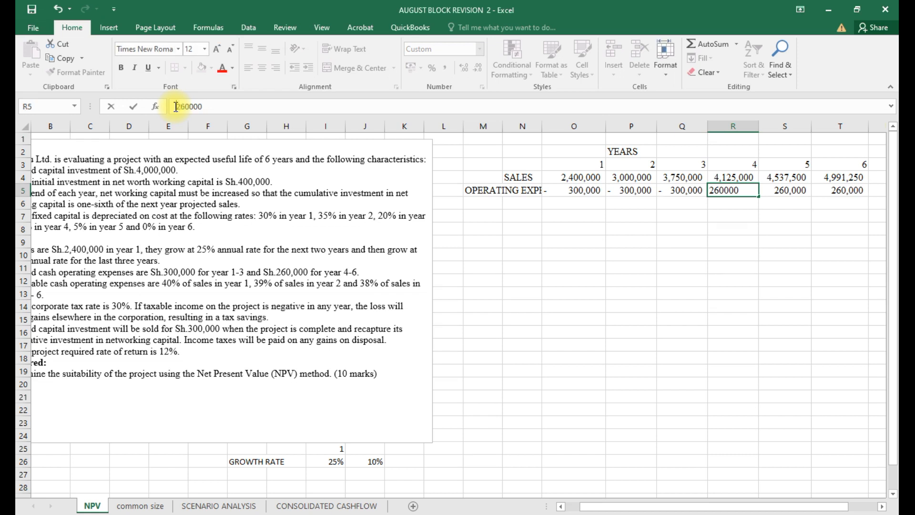
{"action": "type", "text": "=-"}
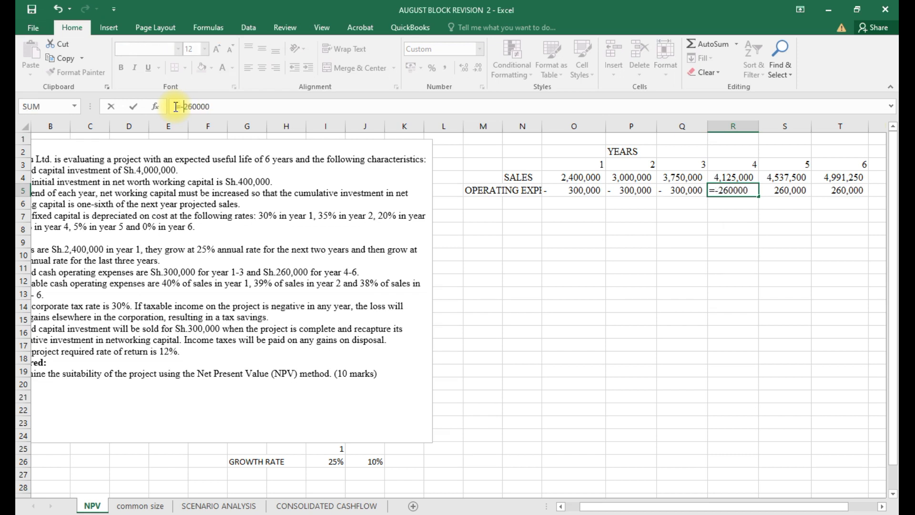
{"action": "key", "text": "Return"}
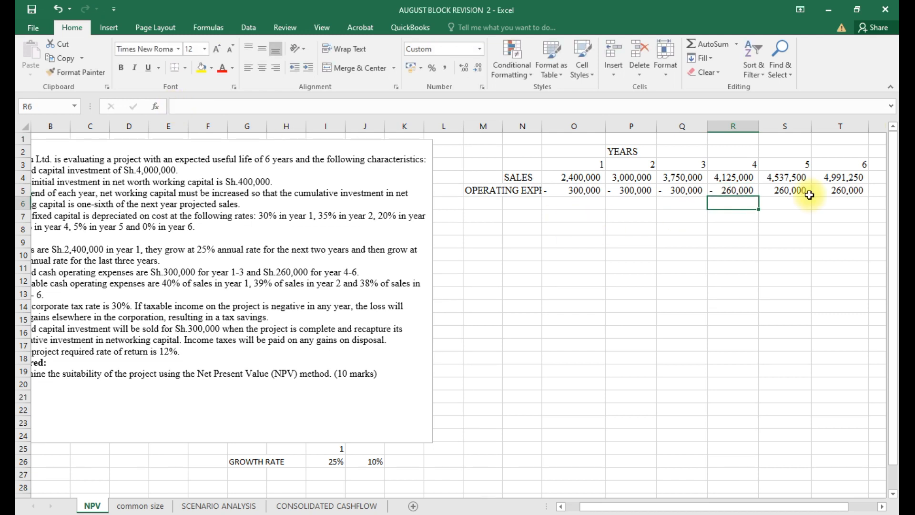
{"action": "left_click", "coordinate": [741, 186]}
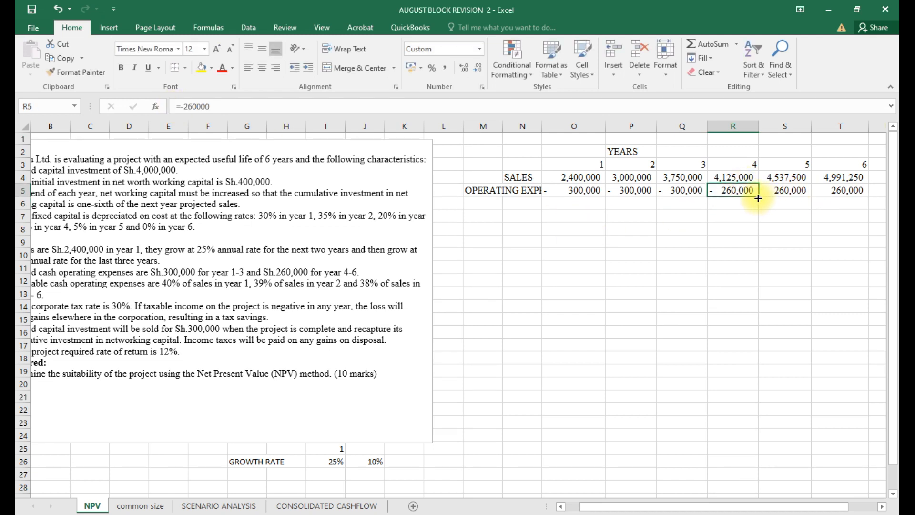
{"action": "left_click_drag", "start_coordinate": [767, 197], "coordinate": [851, 196]}
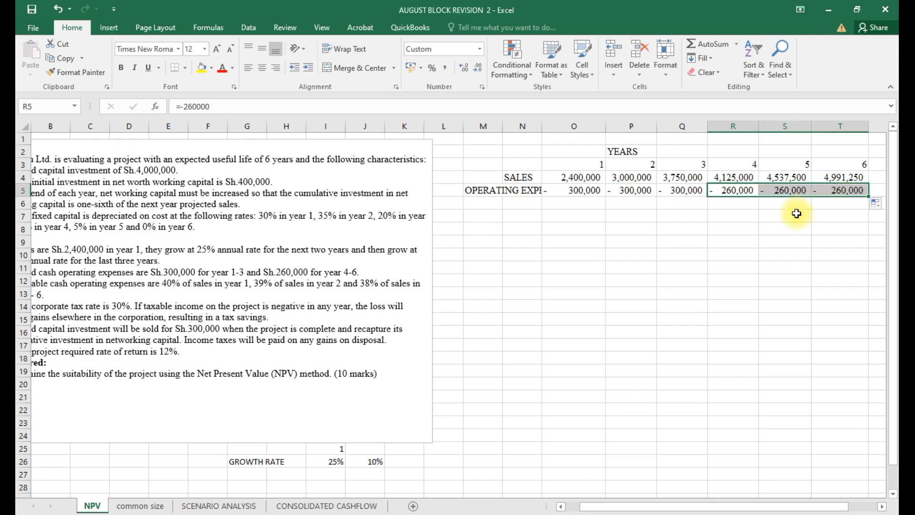
Apply the custom number format #,##0;(#,##0) to the schedule's year columns from O3 down, so negatives use parentheses.
{"action": "mouse_move", "coordinate": [555, 170]}
{"action": "left_mouse_down"}
{"action": "mouse_move", "coordinate": [578, 376]}
{"action": "mouse_move", "coordinate": [804, 373]}
{"action": "mouse_move", "coordinate": [859, 443]}
{"action": "mouse_move", "coordinate": [872, 481]}
{"action": "left_mouse_up"}
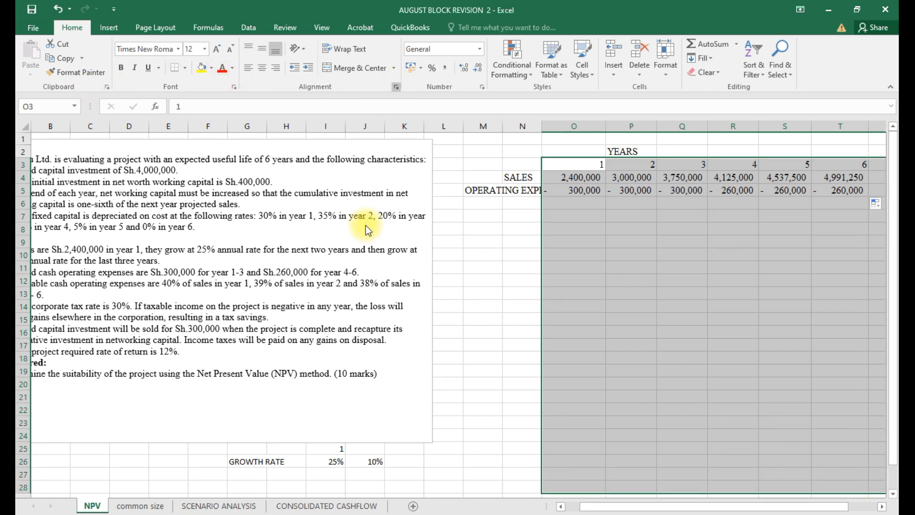
{"action": "key", "text": "ctrl+1"}
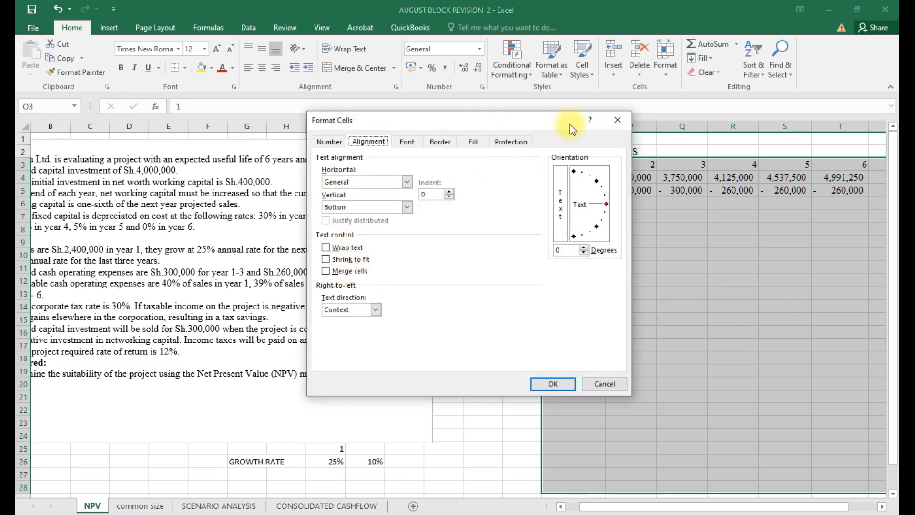
{"action": "left_click", "coordinate": [616, 120]}
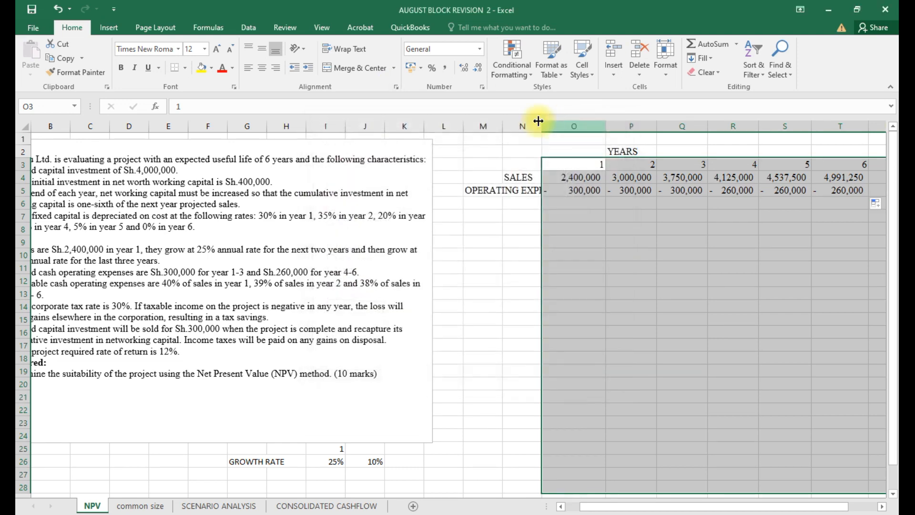
{"action": "left_click", "coordinate": [481, 87]}
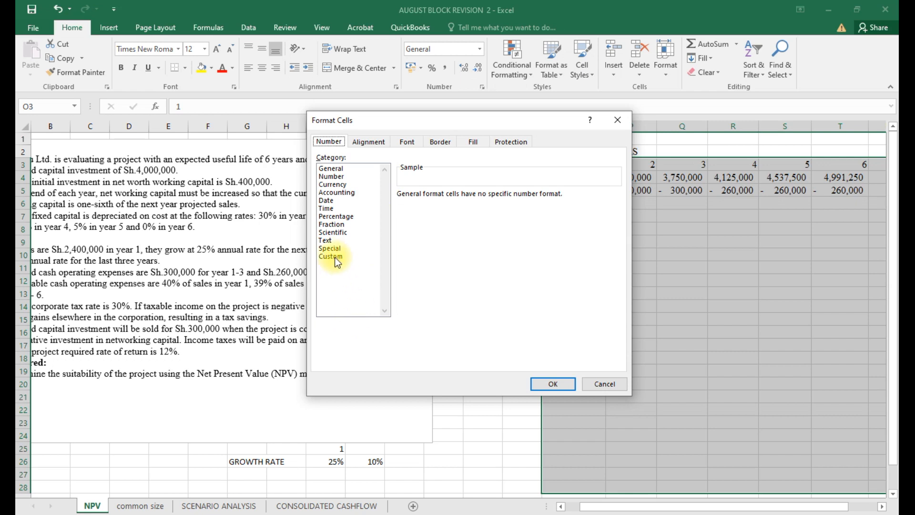
{"action": "left_click", "coordinate": [336, 256]}
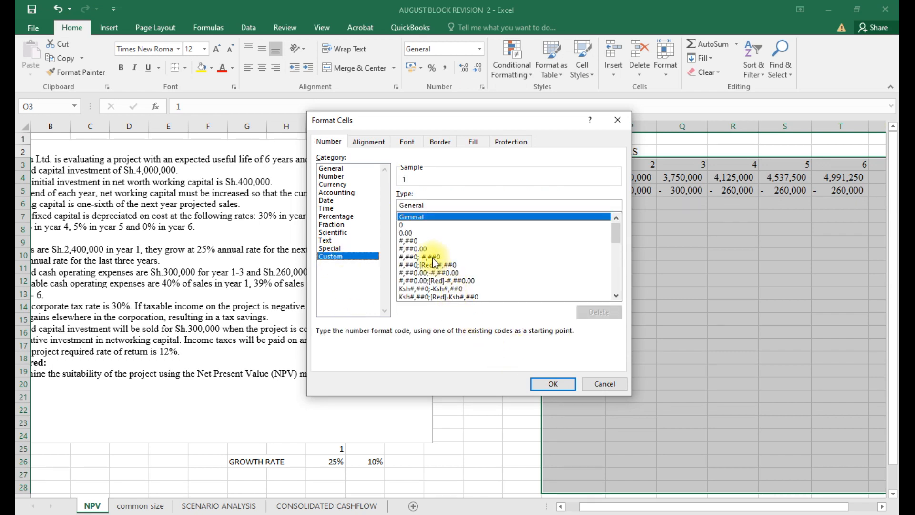
{"action": "left_click", "coordinate": [434, 258]}
{"action": "left_click", "coordinate": [423, 206]}
{"action": "key", "text": "BackSpace"}
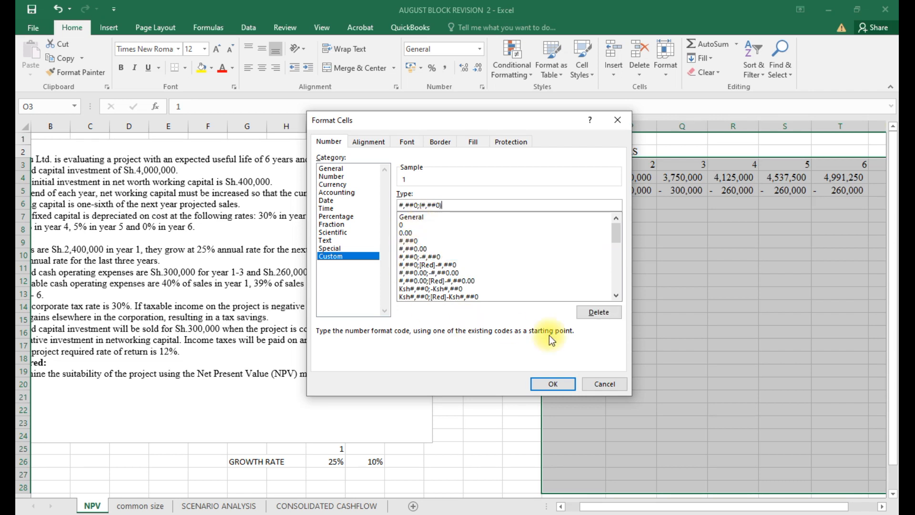
{"action": "left_click", "coordinate": [550, 384]}
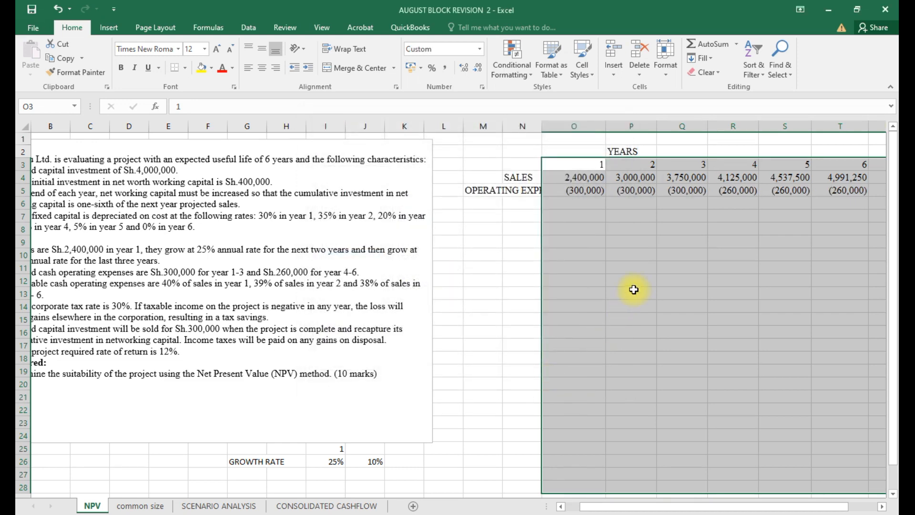
{"action": "left_click", "coordinate": [611, 242]}
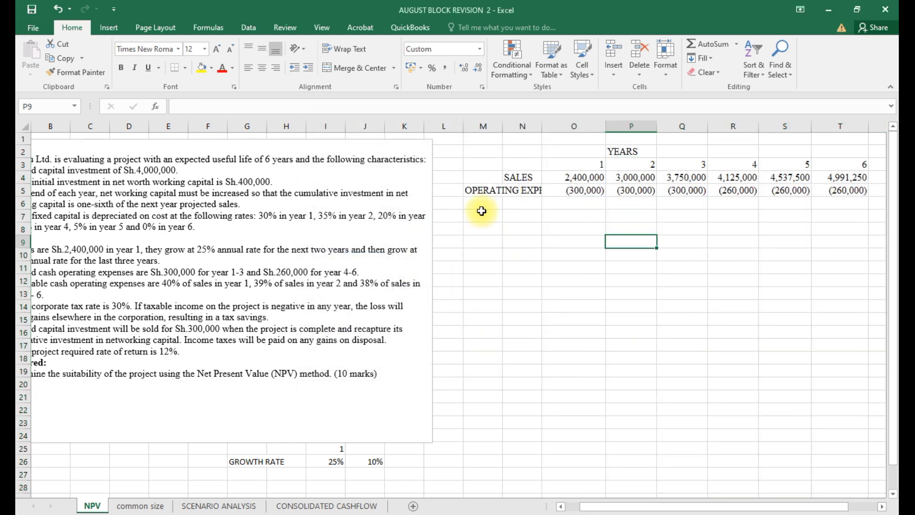
Insert an entire row above the operating expenses row and label it VARIABLE OPERATING EXPENSES in M5.
{"action": "left_click_drag", "start_coordinate": [593, 508], "coordinate": [583, 506]}
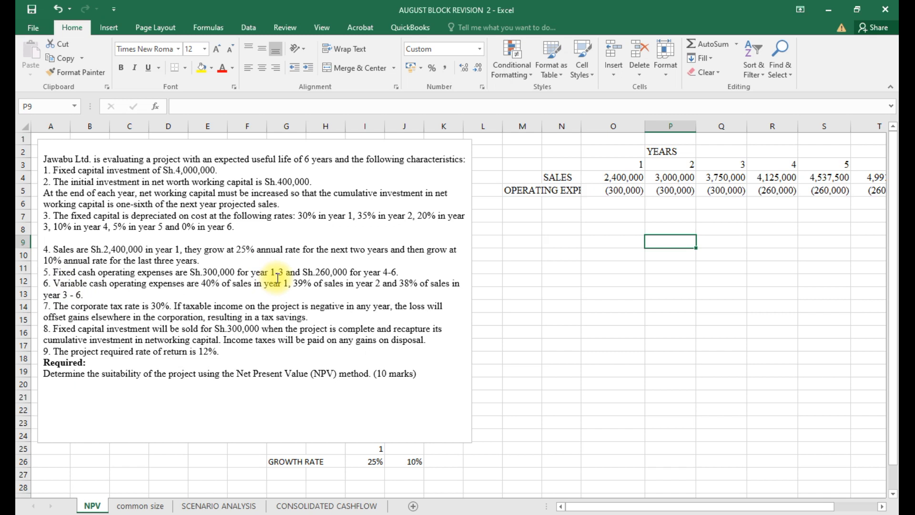
{"action": "left_click", "coordinate": [485, 190]}
{"action": "right_click", "coordinate": [485, 191]}
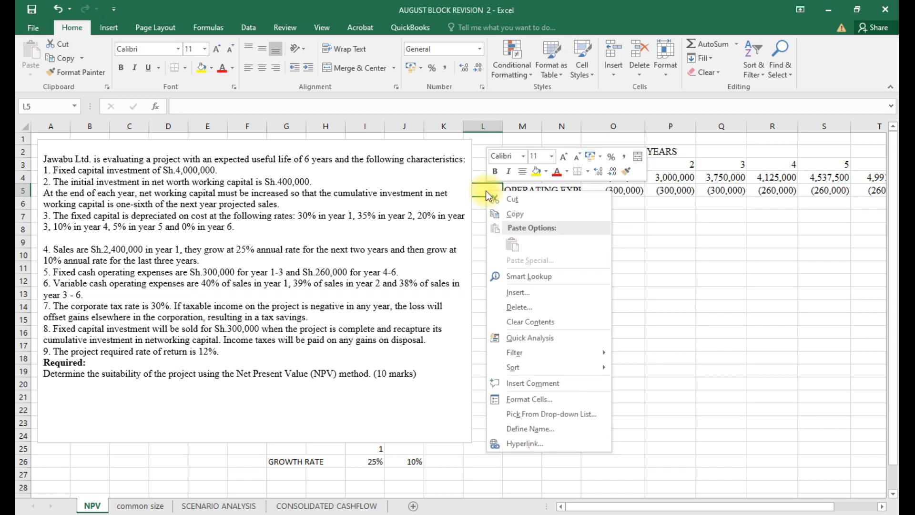
{"action": "left_click", "coordinate": [523, 290]}
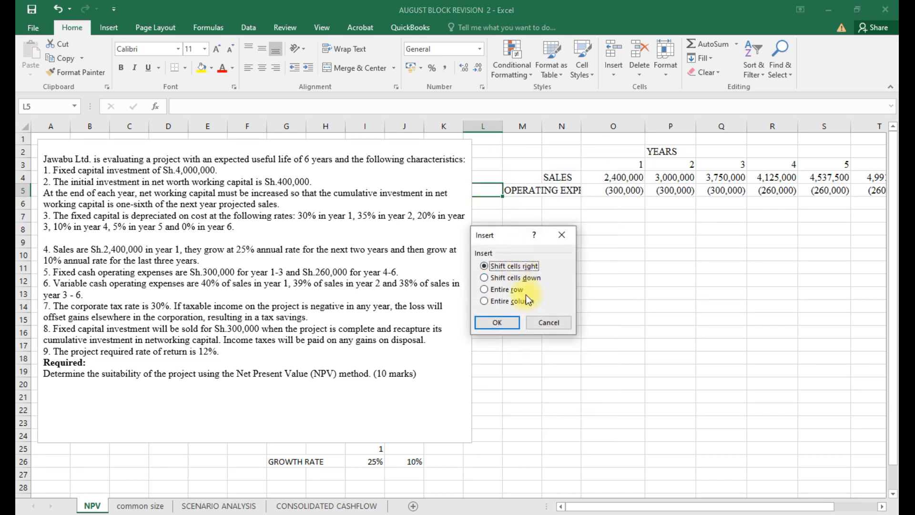
{"action": "left_click", "coordinate": [505, 289]}
{"action": "left_click", "coordinate": [504, 321]}
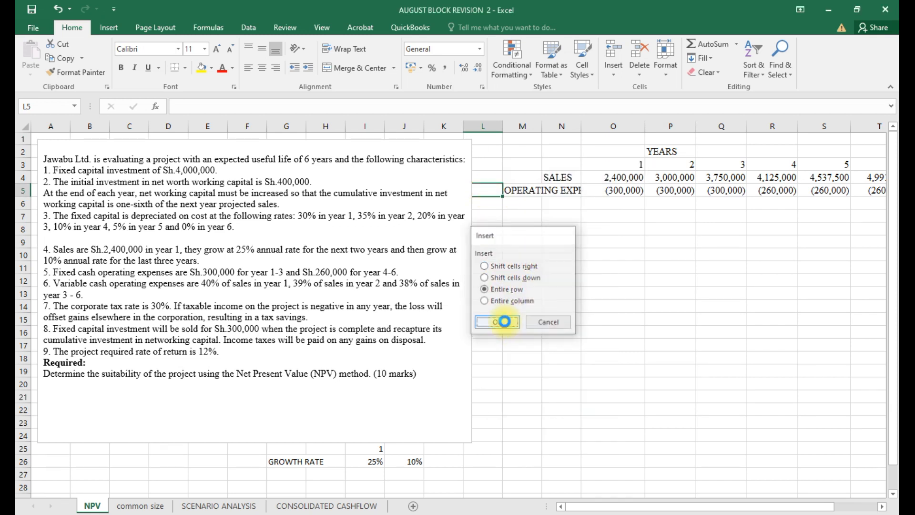
{"action": "left_click", "coordinate": [509, 187]}
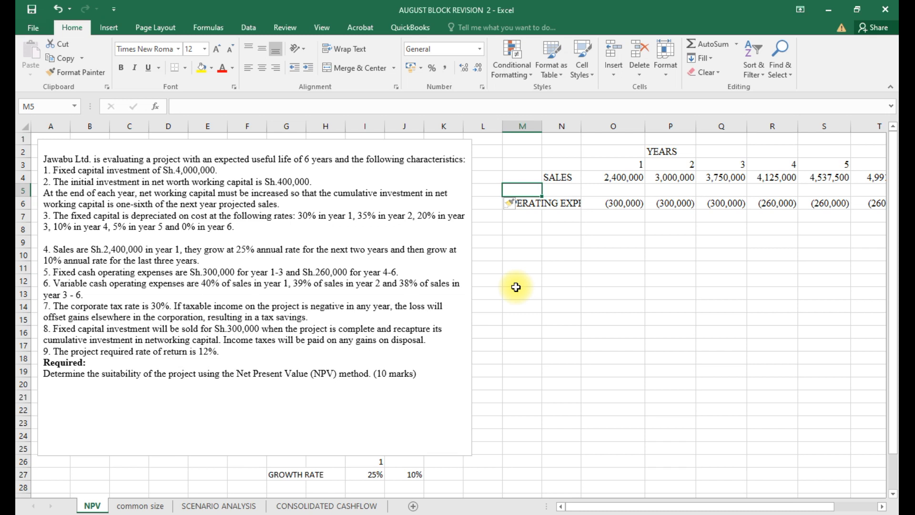
{"action": "type", "text": "VARIABLE OPERATING EXPENSES"}
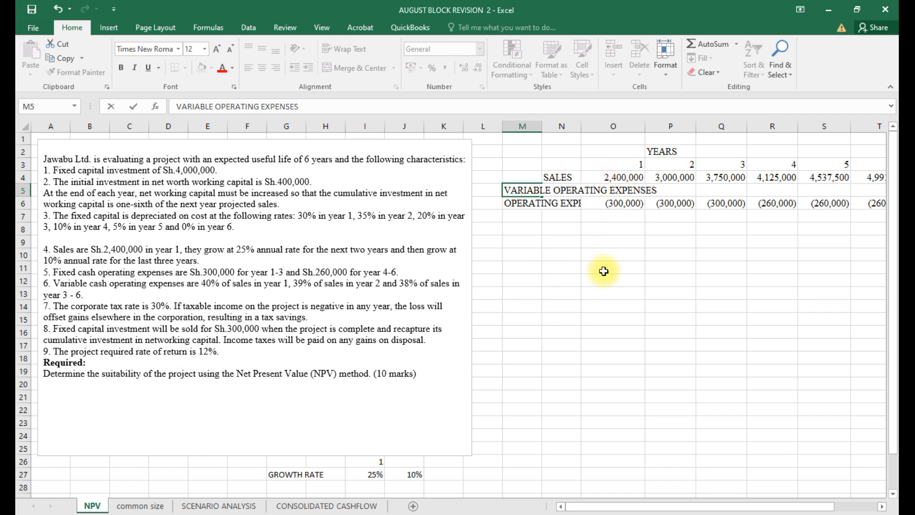
Calculate the year 1 variable operating expenses in O5 from year 1 sales as =O4*0.4.
{"action": "left_click", "coordinate": [623, 189]}
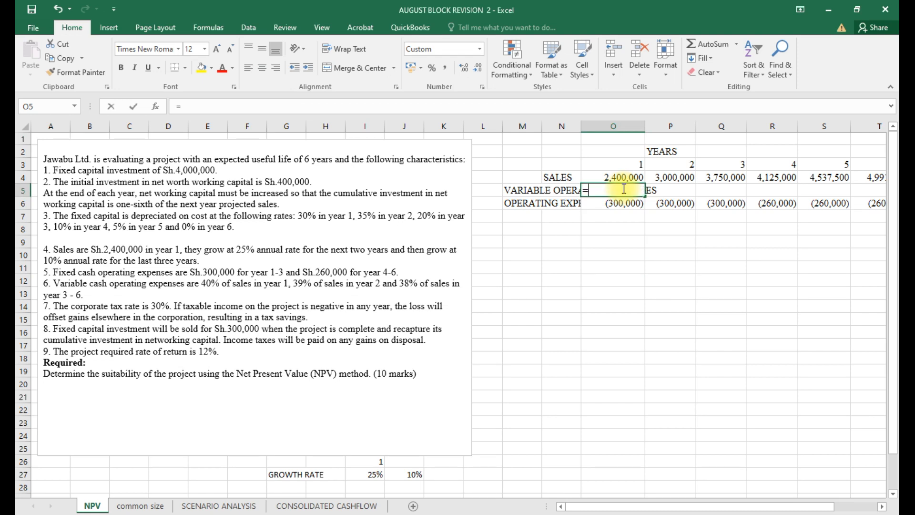
{"action": "type", "text": "="}
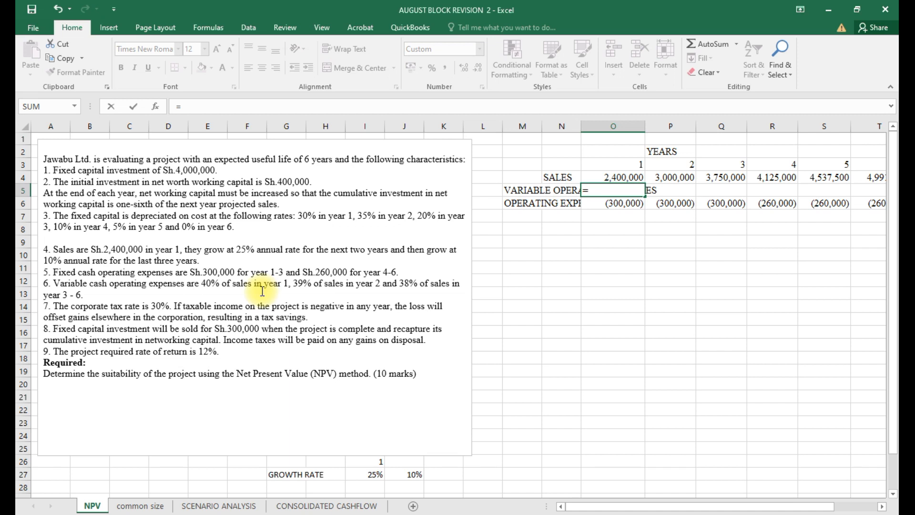
{"action": "left_click", "coordinate": [617, 179]}
{"action": "type", "text": "*0.4"}
{"action": "key", "text": "Return"}
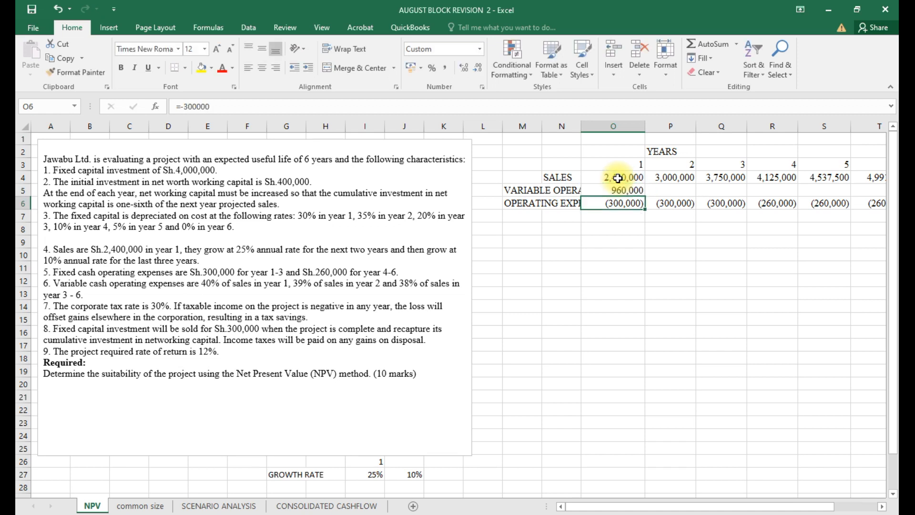
Make the year 1 variable operating expenses in O5 negative as =-O4*0.4.
{"action": "left_click", "coordinate": [623, 191]}
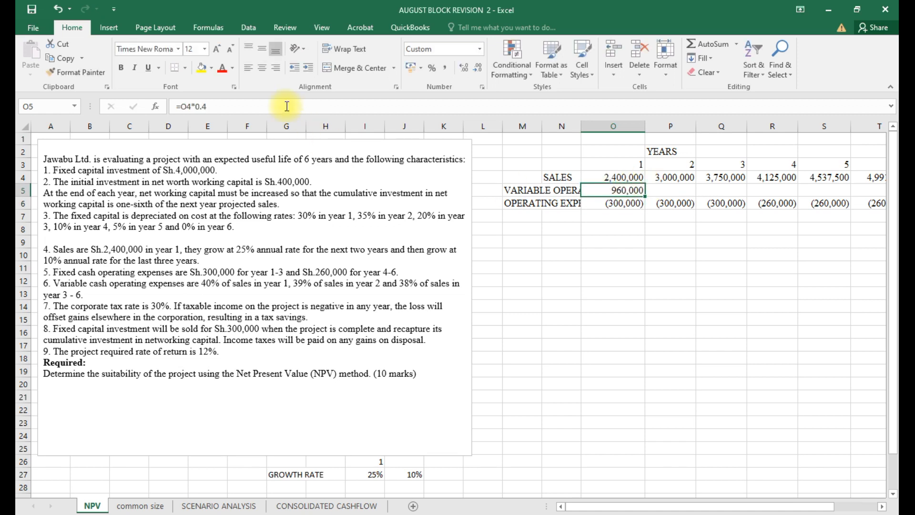
{"action": "left_click", "coordinate": [186, 107]}
{"action": "type", "text": "-"}
{"action": "key", "text": "Return"}
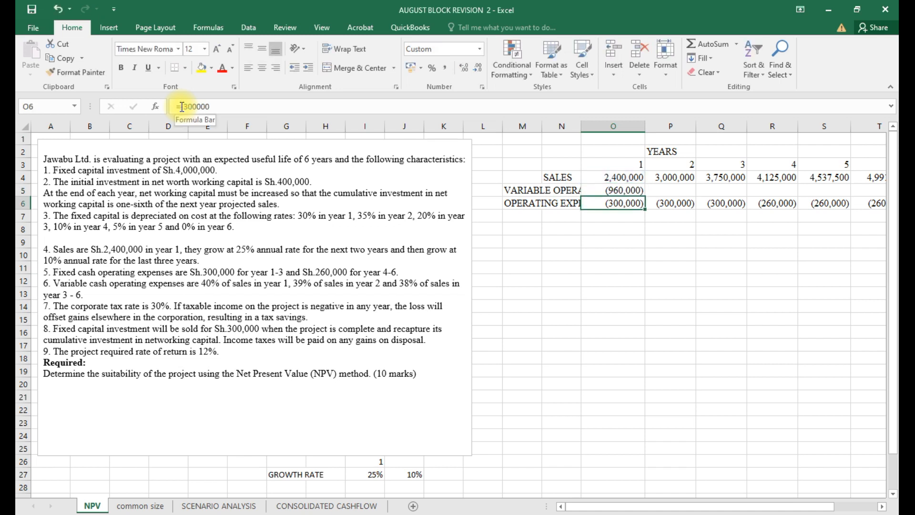
Calculate the year 2 variable operating expenses in P5 as a negative amount with =-P4*0.39.
{"action": "left_click", "coordinate": [678, 191]}
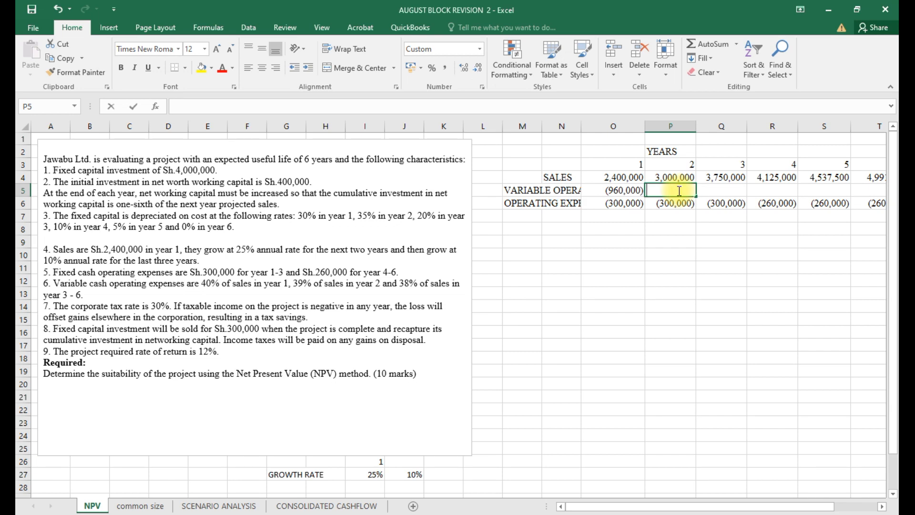
{"action": "type", "text": "=-"}
{"action": "left_click", "coordinate": [672, 177]}
{"action": "type", "text": "*"}
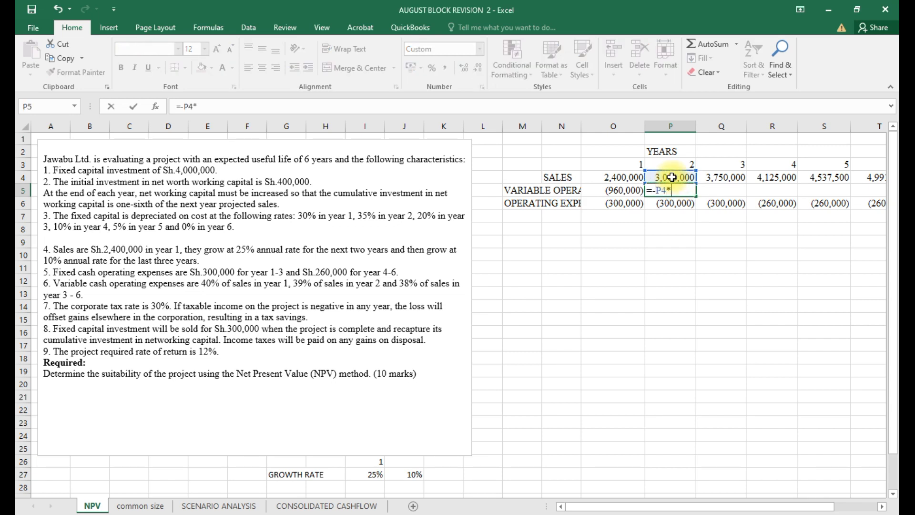
{"action": "type", "text": "0.39"}
{"action": "key", "text": "Return"}
{"action": "left_click", "coordinate": [723, 191]}
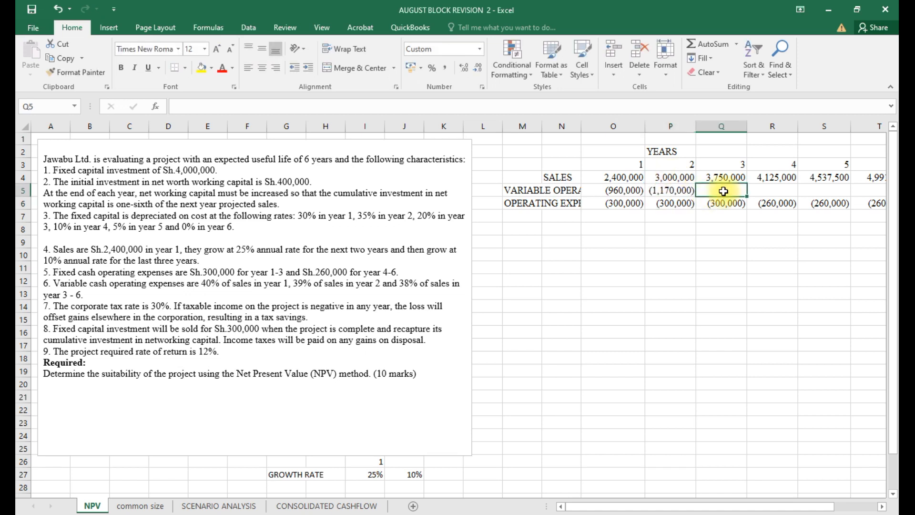
{"action": "double_click", "coordinate": [723, 191]}
{"action": "type", "text": "=-"}
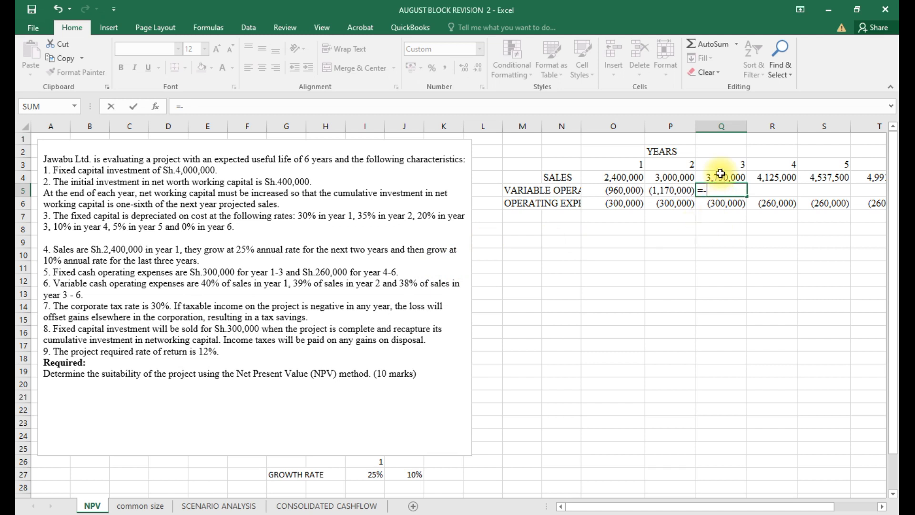
{"action": "left_click", "coordinate": [721, 176]}
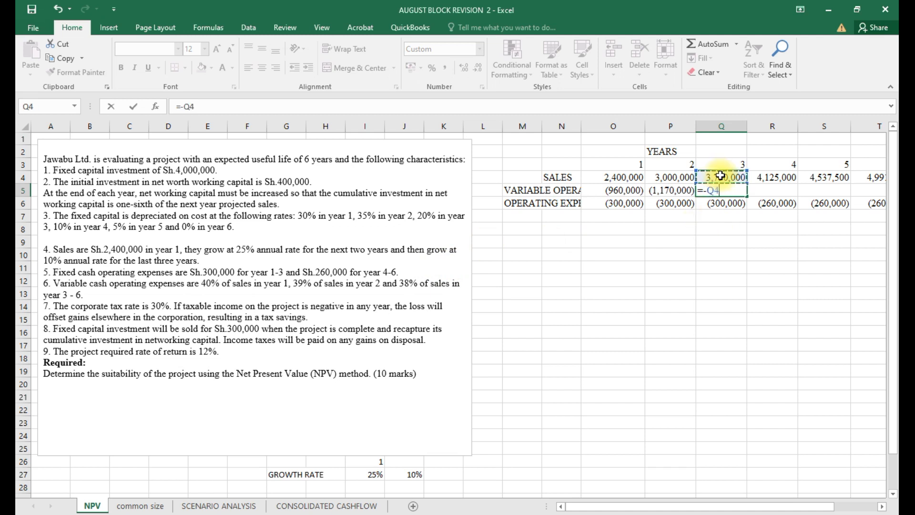
{"action": "type", "text": "*0.39"}
{"action": "left_click", "coordinate": [210, 107]}
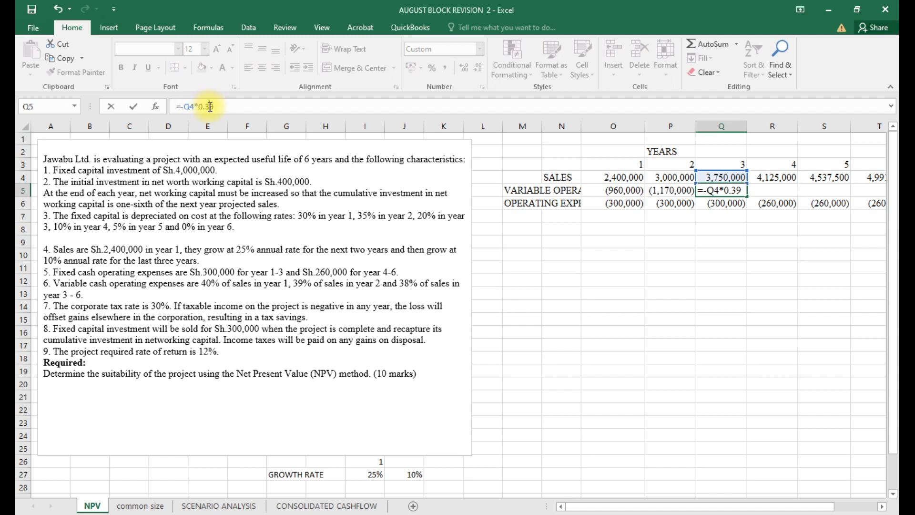
{"action": "mouse_move", "coordinate": [210, 106]}
{"action": "left_mouse_down"}
{"action": "mouse_move", "coordinate": [200, 105]}
{"action": "mouse_move", "coordinate": [218, 106]}
{"action": "left_mouse_up"}
{"action": "key", "text": "BackSpace"}
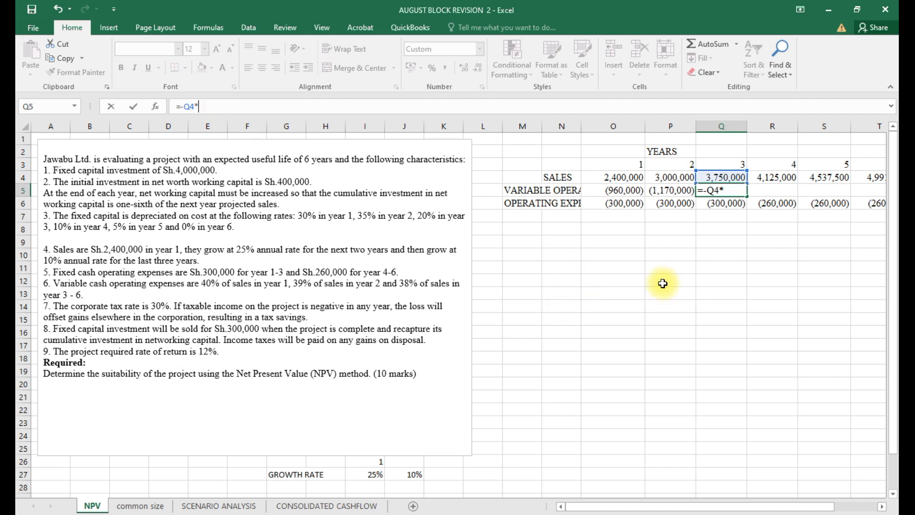
{"action": "key", "text": "BackSpace"}
{"action": "key", "text": "BackSpace"}
{"action": "key", "text": "BackSpace"}
{"action": "key", "text": "BackSpace"}
{"action": "key", "text": "BackSpace"}
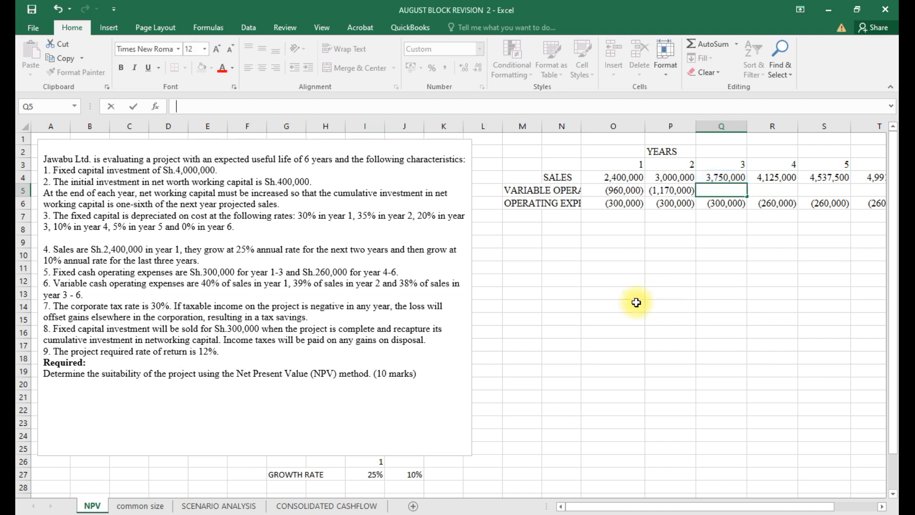
Try to enter the variable expense rate =39% in K28, below the growth rates.
{"action": "left_click", "coordinate": [453, 474]}
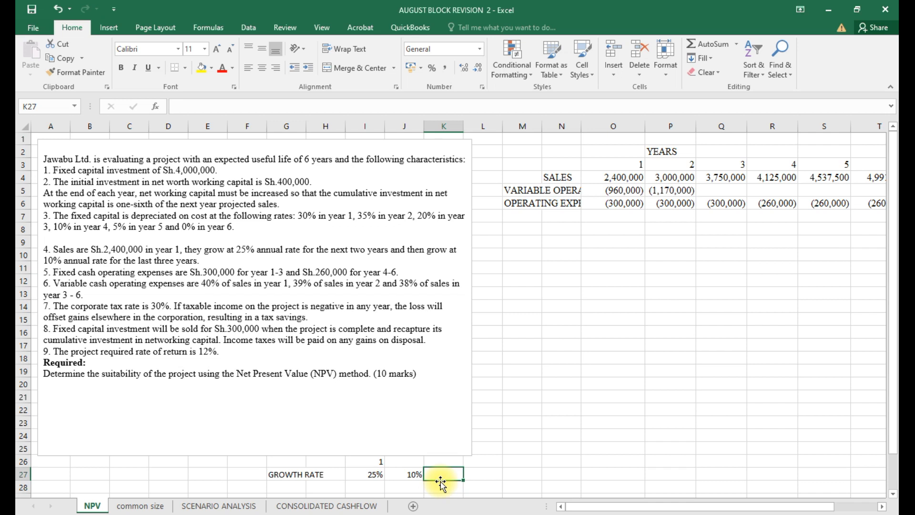
{"action": "left_click", "coordinate": [439, 491]}
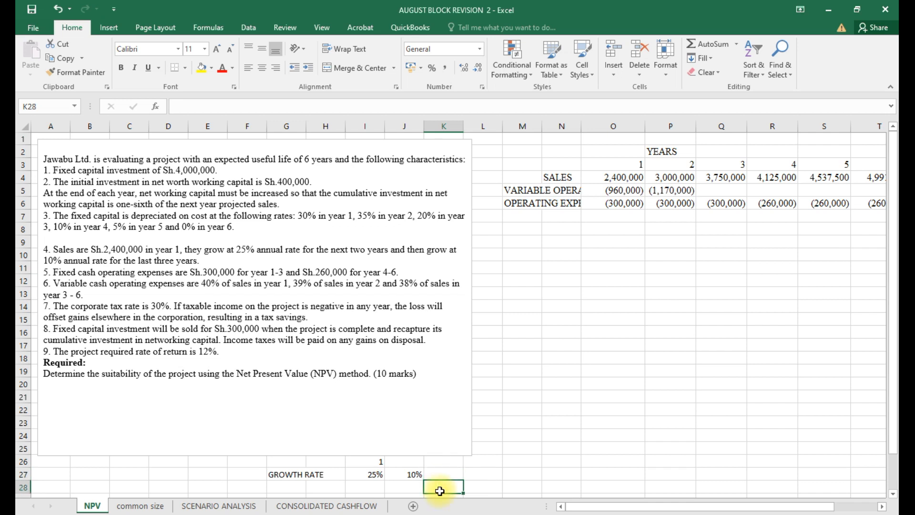
{"action": "type", "text": "=39"}
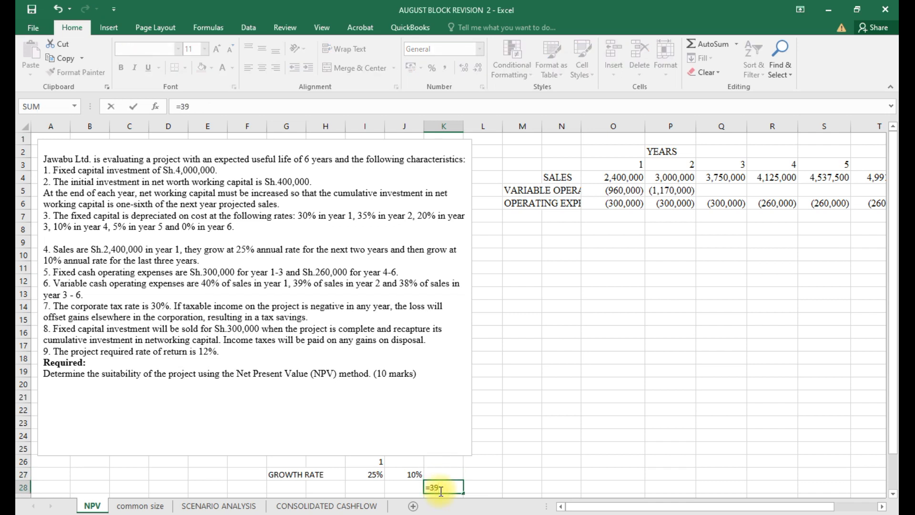
{"action": "type", "text": "%"}
{"action": "left_click", "coordinate": [838, 510]}
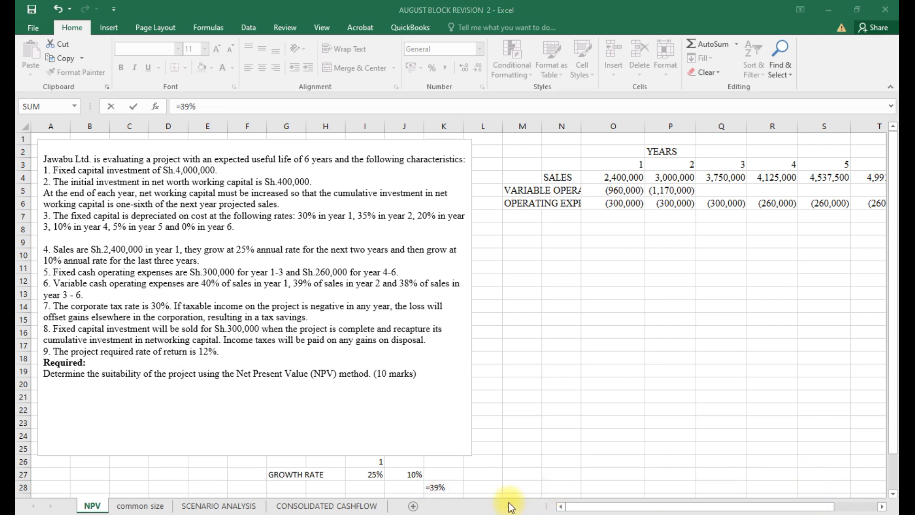
{"action": "left_click", "coordinate": [715, 191]}
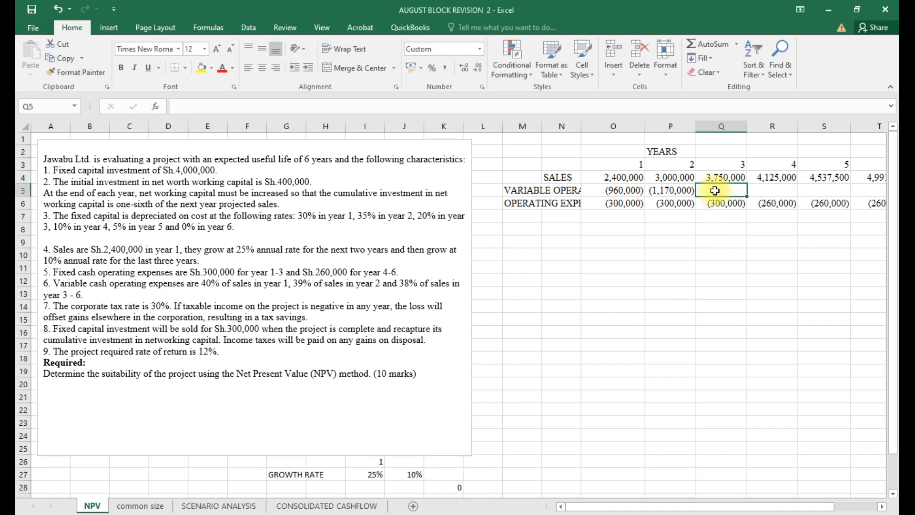
Enter the variable expense rate as =39% in K28 and format the cell as a percentage.
{"action": "left_click", "coordinate": [445, 491]}
{"action": "type", "text": "="}
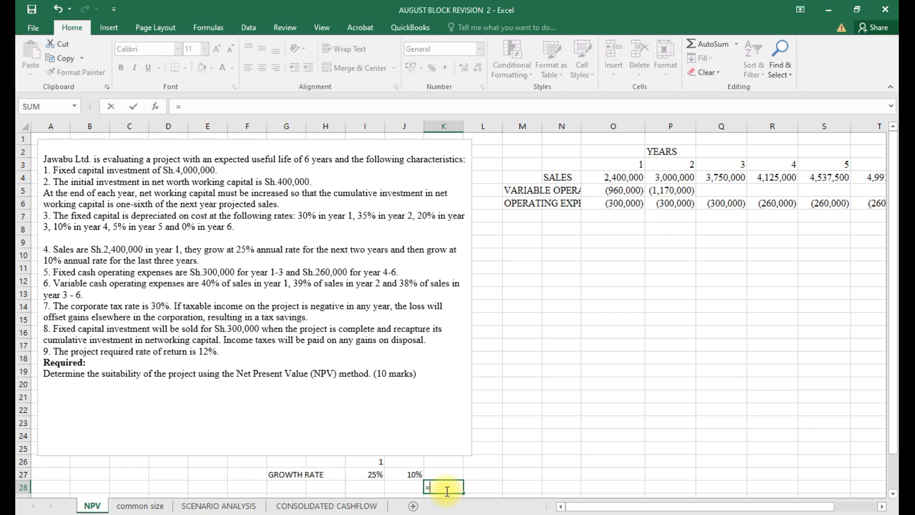
{"action": "type", "text": "39%"}
{"action": "key", "text": "Return"}
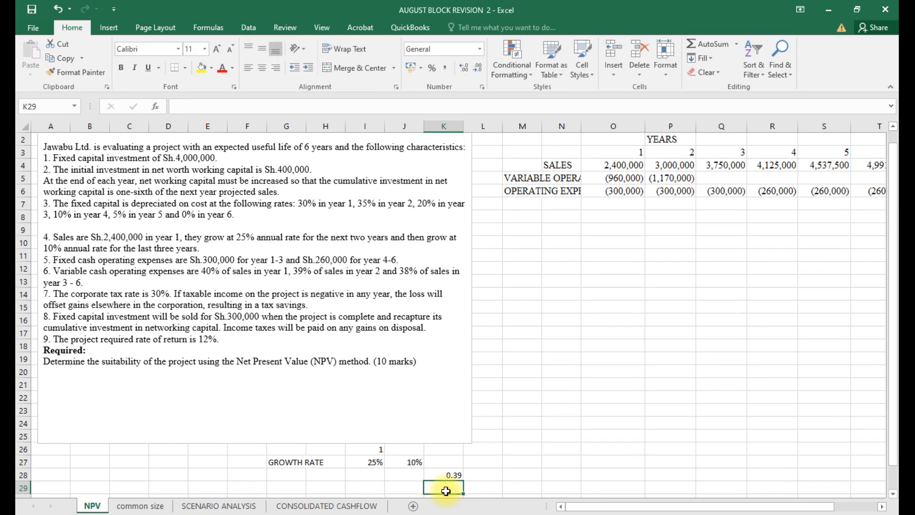
{"action": "left_click", "coordinate": [444, 475]}
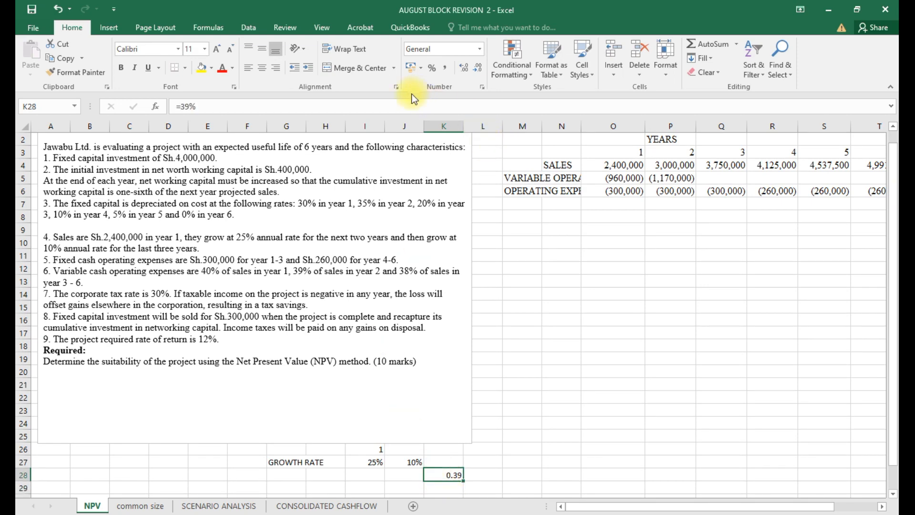
{"action": "left_click", "coordinate": [433, 68]}
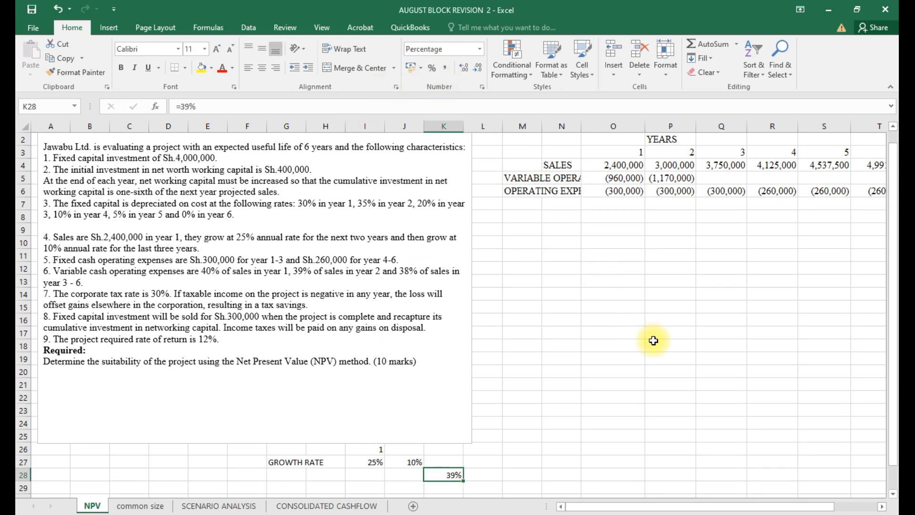
Calculate the year 3 variable operating expenses in Q5 as a negative amount with =-Q$4*$K$28.
{"action": "scroll", "coordinate": [641, 328], "scroll_direction": "up", "scroll_amount": 1}
{"action": "left_click", "coordinate": [713, 192]}
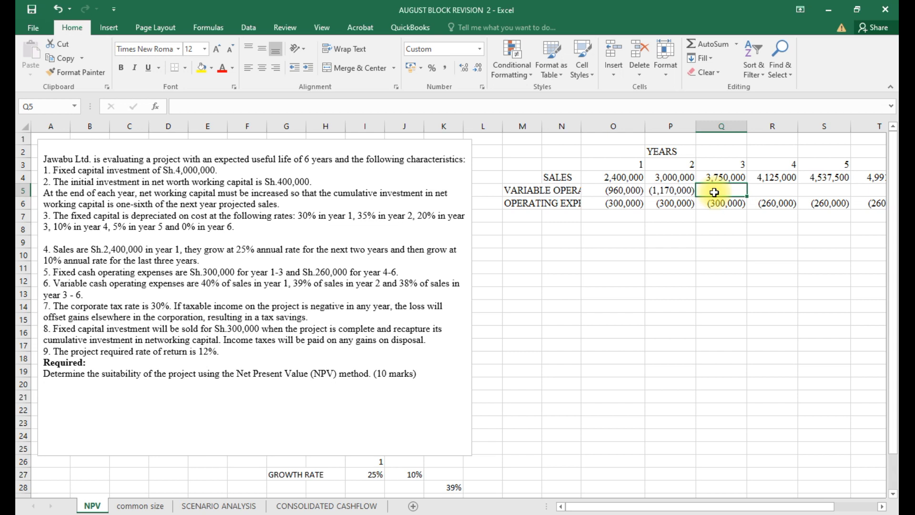
{"action": "type", "text": "="}
{"action": "left_click", "coordinate": [722, 174]}
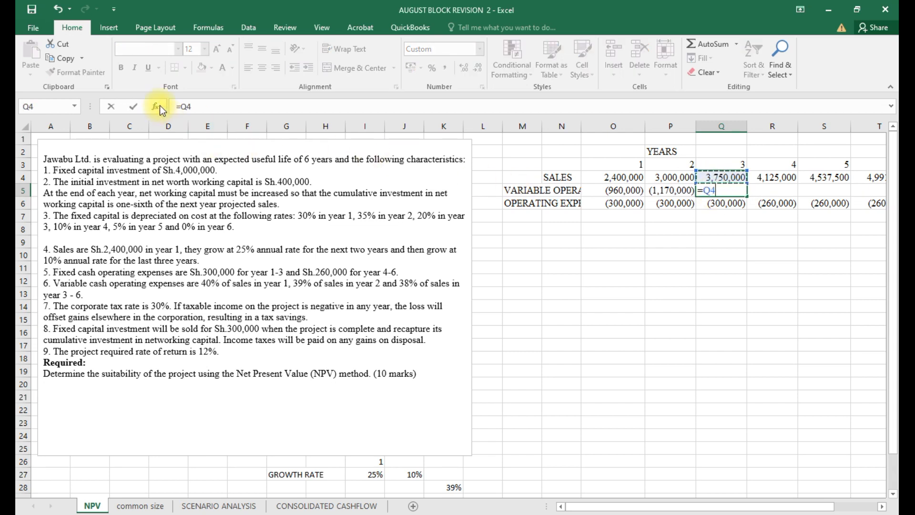
{"action": "left_click", "coordinate": [183, 106]}
{"action": "type", "text": "-"}
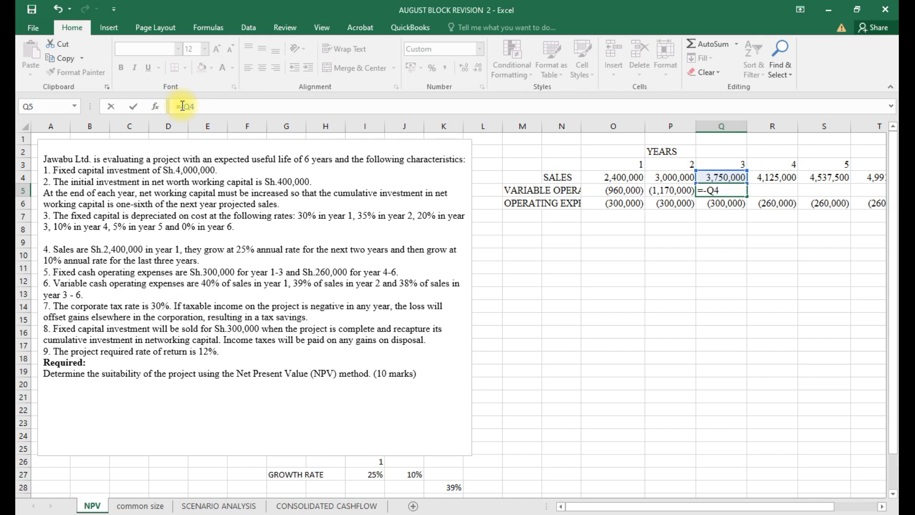
{"action": "left_click", "coordinate": [197, 110]}
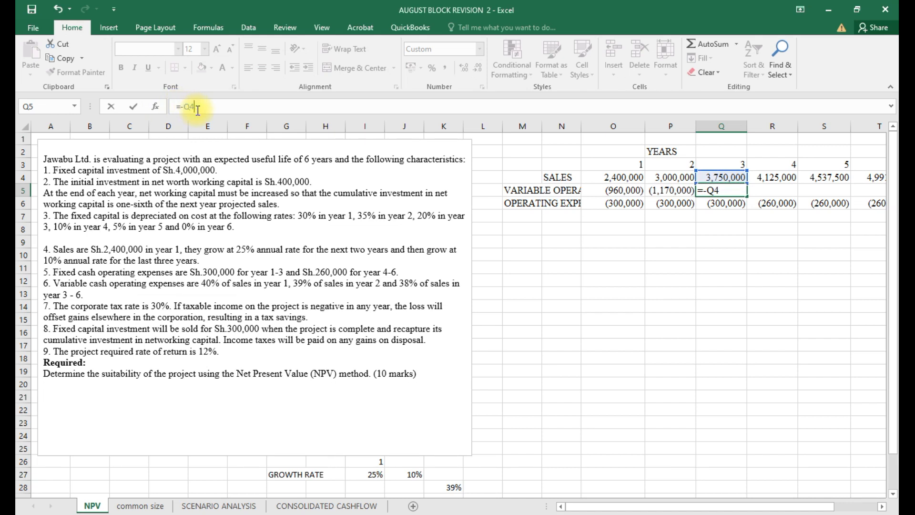
{"action": "type", "text": "*"}
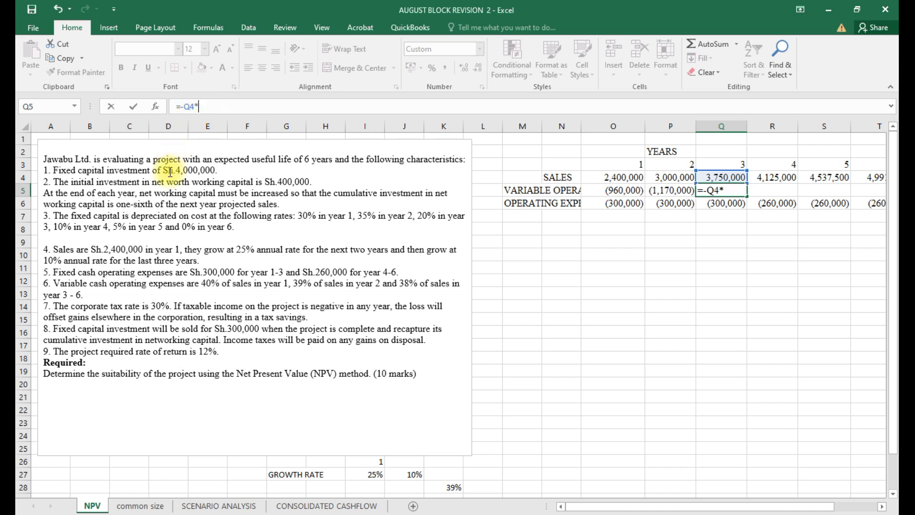
{"action": "left_click", "coordinate": [447, 490]}
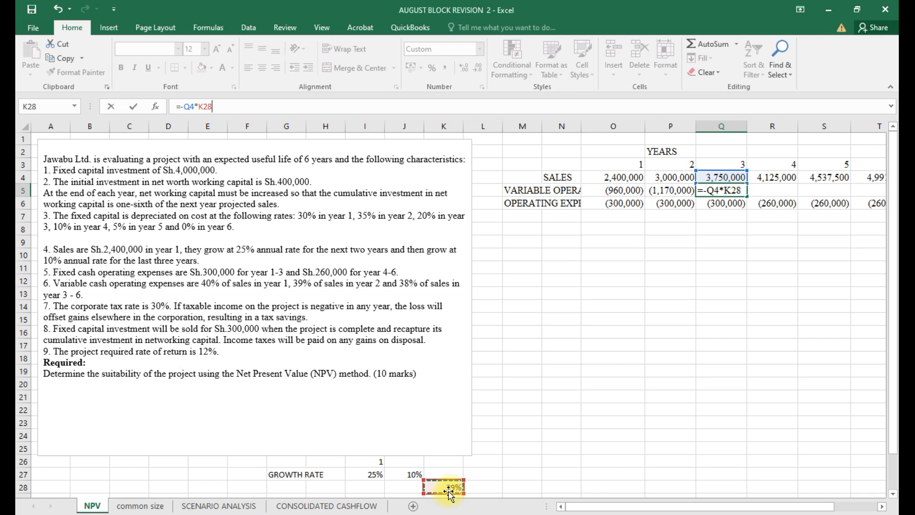
{"action": "key", "text": "F4"}
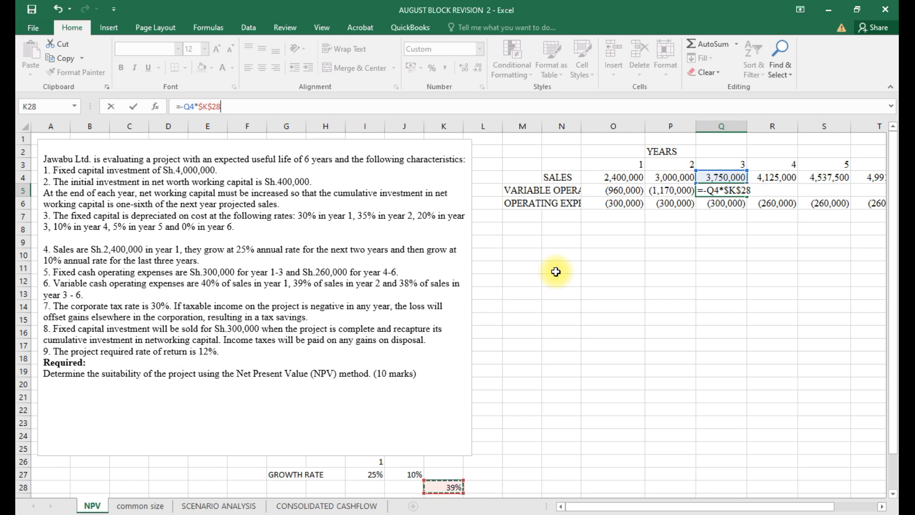
{"action": "left_click", "coordinate": [190, 104]}
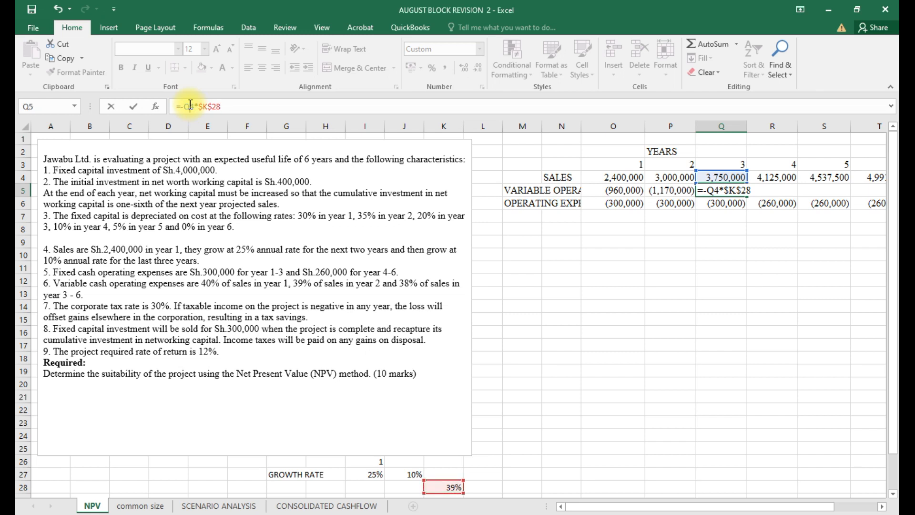
{"action": "type", "text": "$"}
{"action": "key", "text": "Return"}
Fill the Q5 variable expense formula across R5:T5 for years 4 to 6 and check the copied formulas.
{"action": "left_click", "coordinate": [730, 190]}
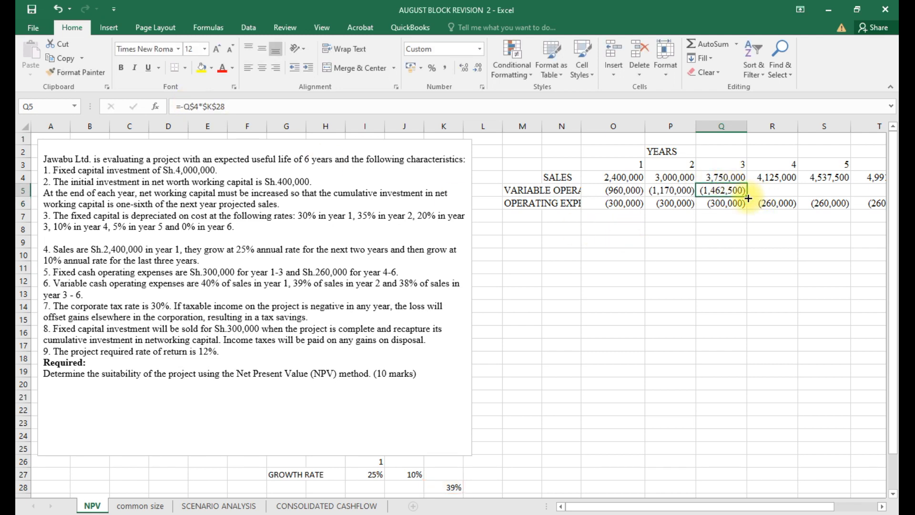
{"action": "left_click_drag", "start_coordinate": [747, 197], "coordinate": [879, 190]}
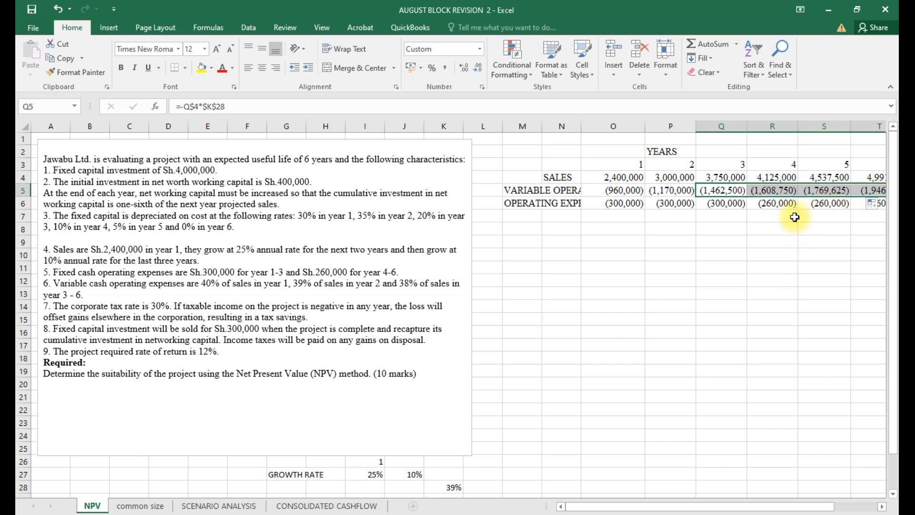
{"action": "left_click", "coordinate": [773, 189]}
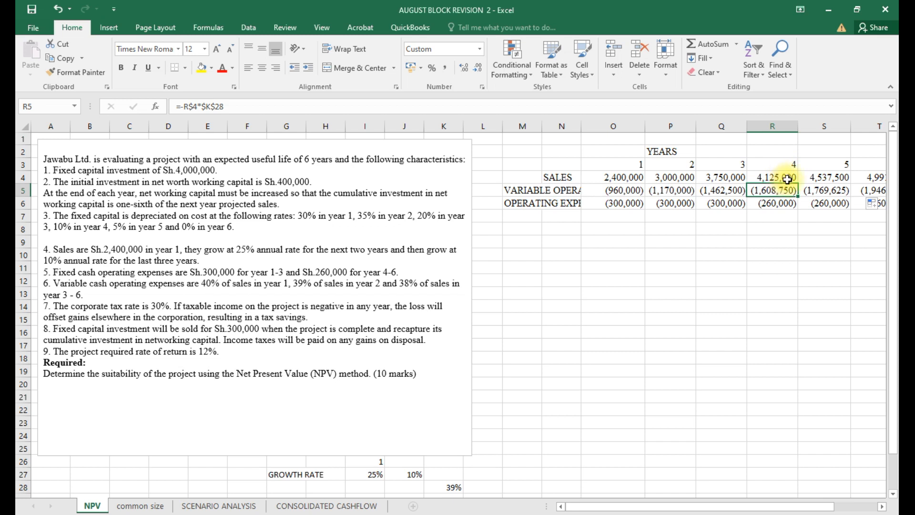
{"action": "left_click", "coordinate": [821, 191]}
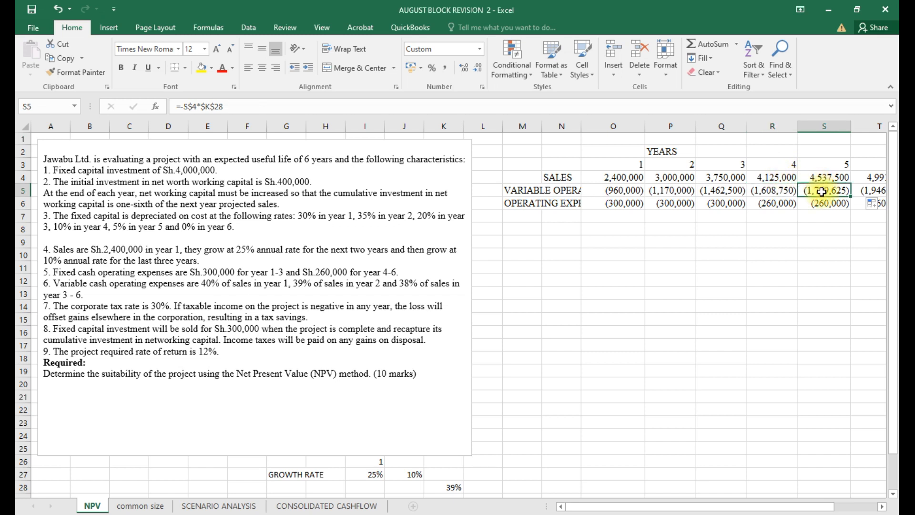
{"action": "left_click_drag", "start_coordinate": [591, 507], "coordinate": [602, 510]}
{"action": "left_click_drag", "start_coordinate": [600, 506], "coordinate": [597, 506]}
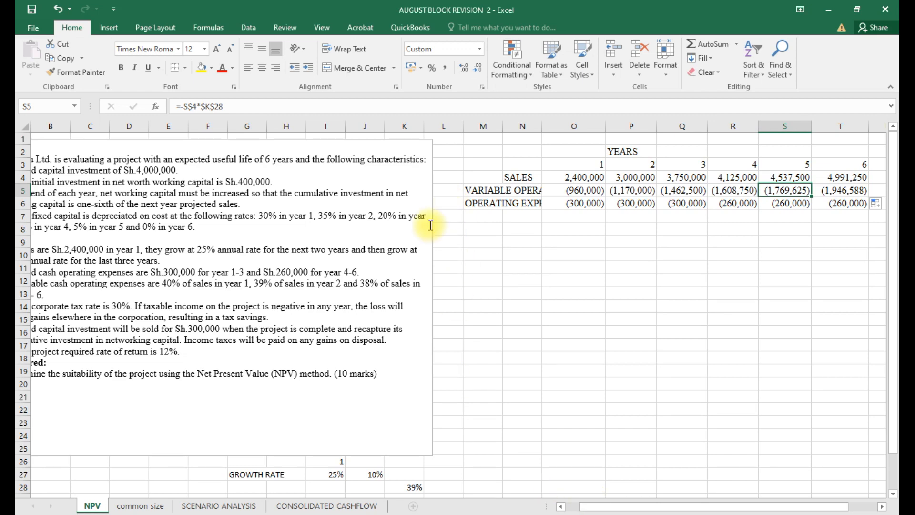
{"action": "left_click_drag", "start_coordinate": [589, 506], "coordinate": [573, 509]}
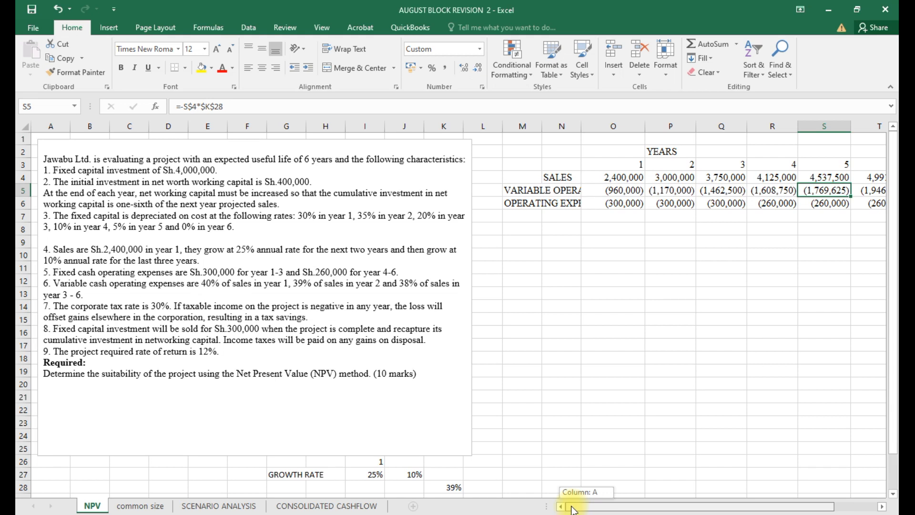
{"action": "left_click_drag", "start_coordinate": [571, 507], "coordinate": [571, 507]}
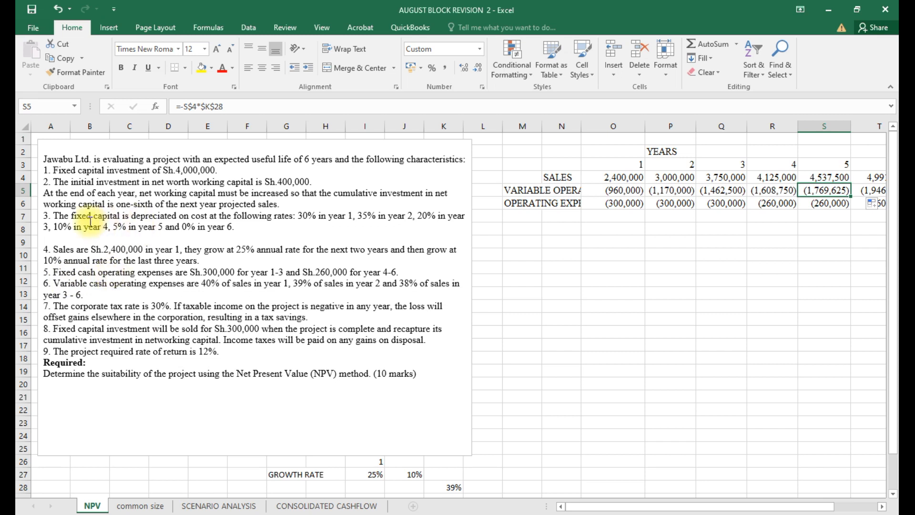
Add the row label DEPRECIATION in M7, below the operating expenses.
{"action": "left_click", "coordinate": [524, 216]}
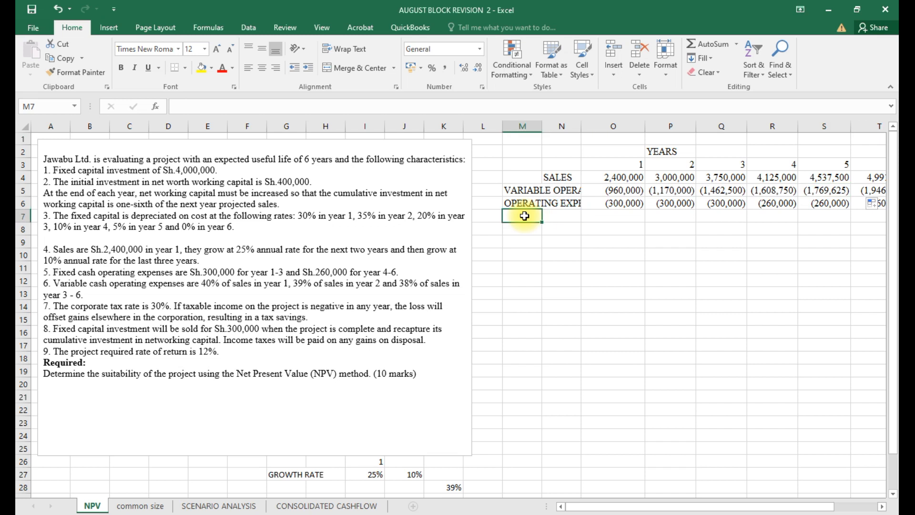
{"action": "type", "text": "DE"}
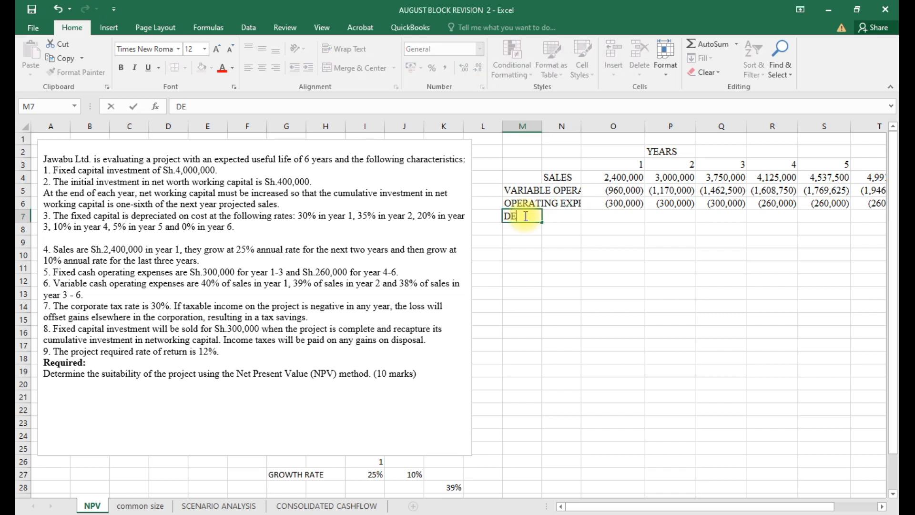
{"action": "type", "text": "PRECITION"}
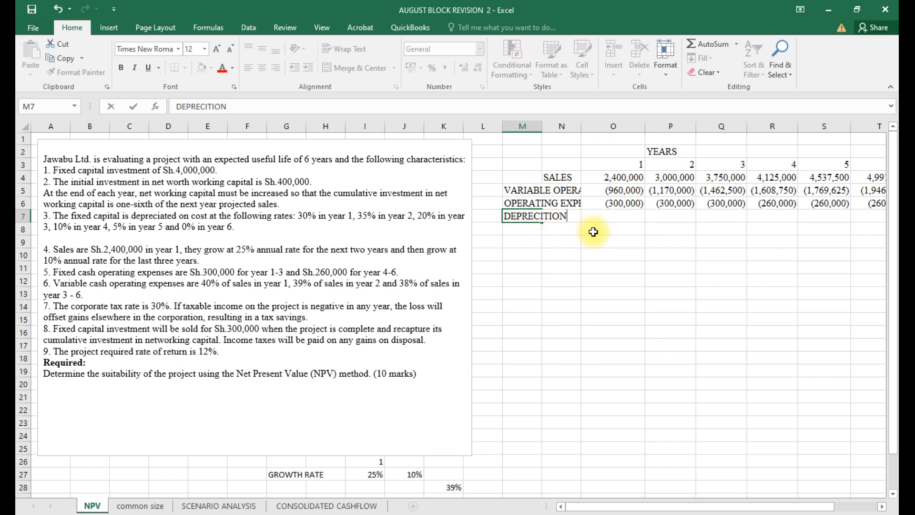
{"action": "key", "text": "BackSpace"}
{"action": "key", "text": "BackSpace"}
{"action": "key", "text": "BackSpace"}
{"action": "key", "text": "BackSpace"}
{"action": "type", "text": "ATION"}
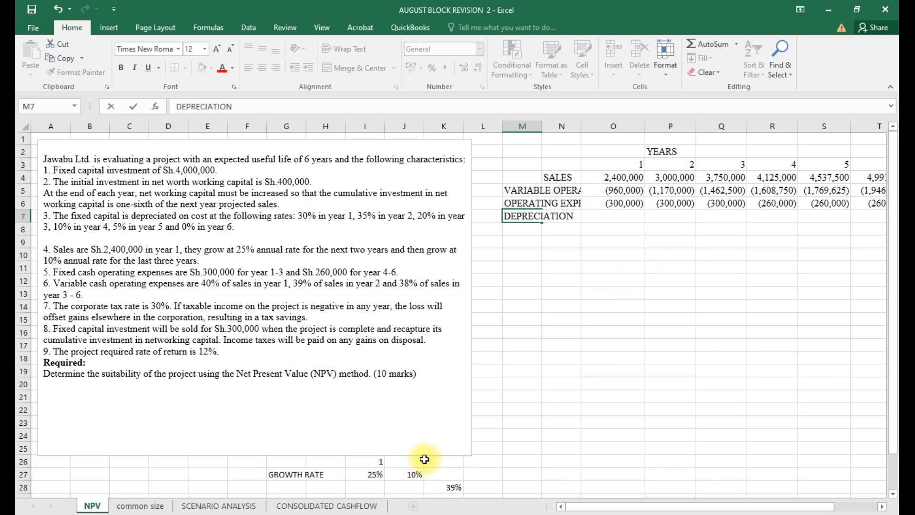
Enter the label FIXED CAPIAL in L2 and its amount, 4000000, in N2.
{"action": "scroll", "coordinate": [425, 466], "scroll_direction": "down", "scroll_amount": 1}
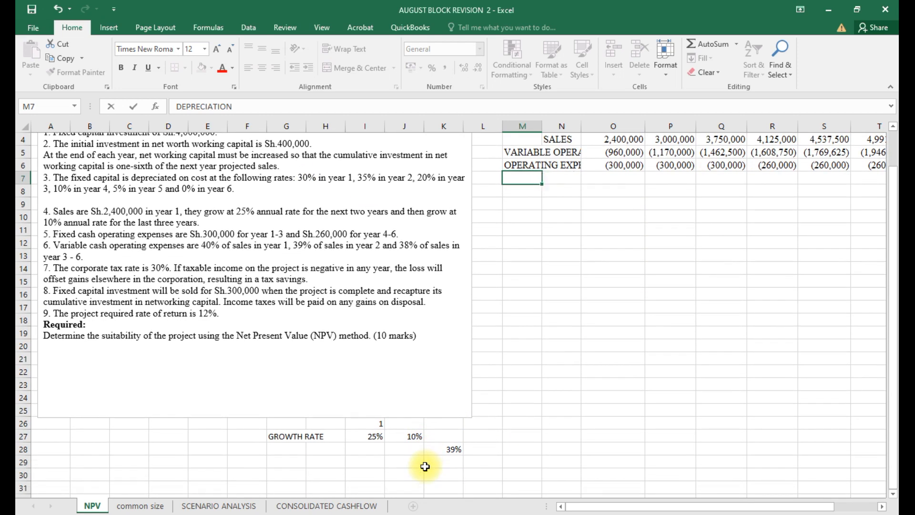
{"action": "scroll", "coordinate": [425, 467], "scroll_direction": "up", "scroll_amount": 1}
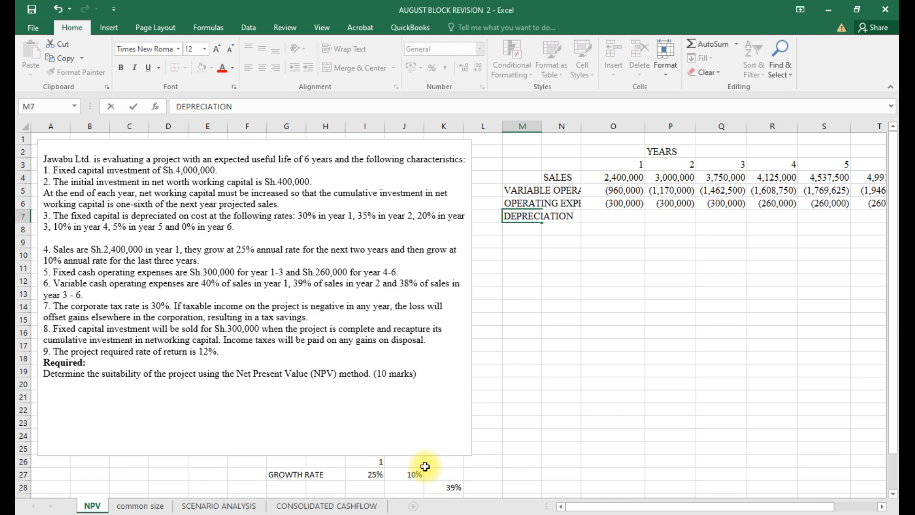
{"action": "scroll", "coordinate": [425, 466], "scroll_direction": "down", "scroll_amount": 1}
{"action": "scroll", "coordinate": [334, 387], "scroll_direction": "up", "scroll_amount": 1}
{"action": "left_click", "coordinate": [487, 150]}
{"action": "type", "text": "F"}
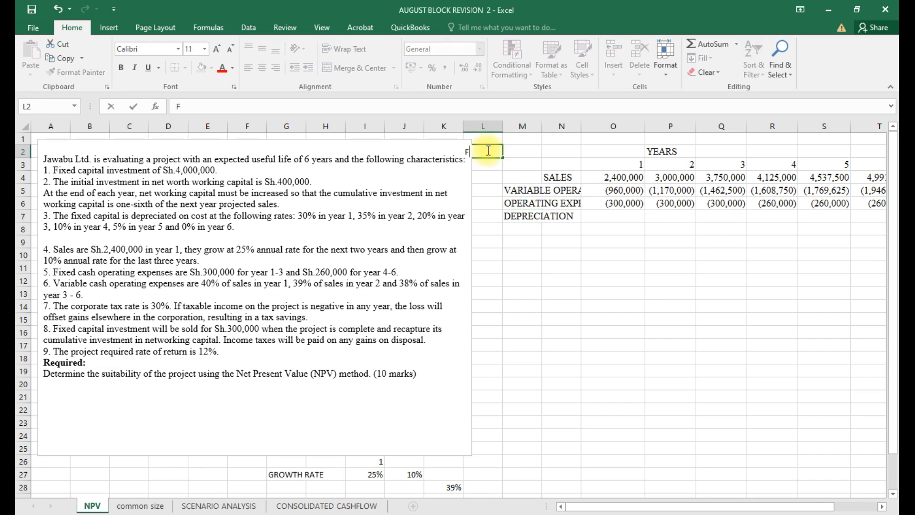
{"action": "type", "text": "IXED CAPIAL"}
{"action": "left_click", "coordinate": [551, 150]}
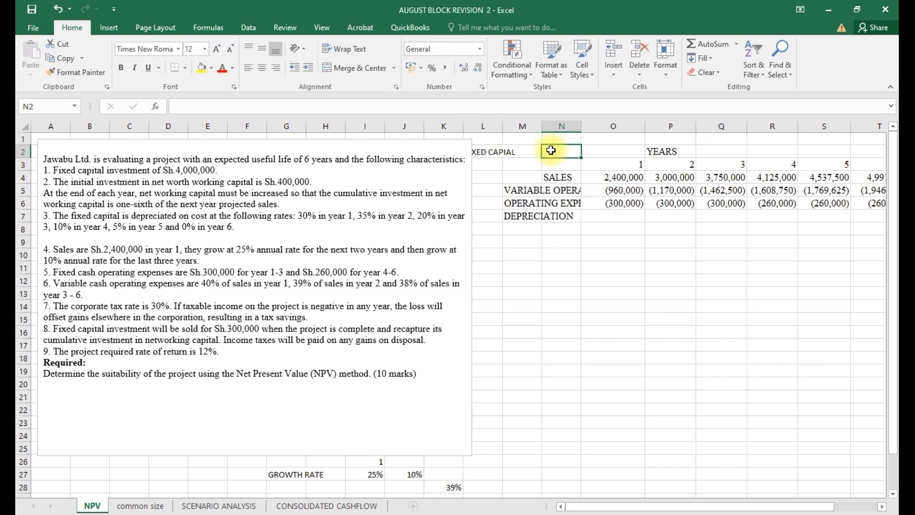
{"action": "type", "text": "4000000"}
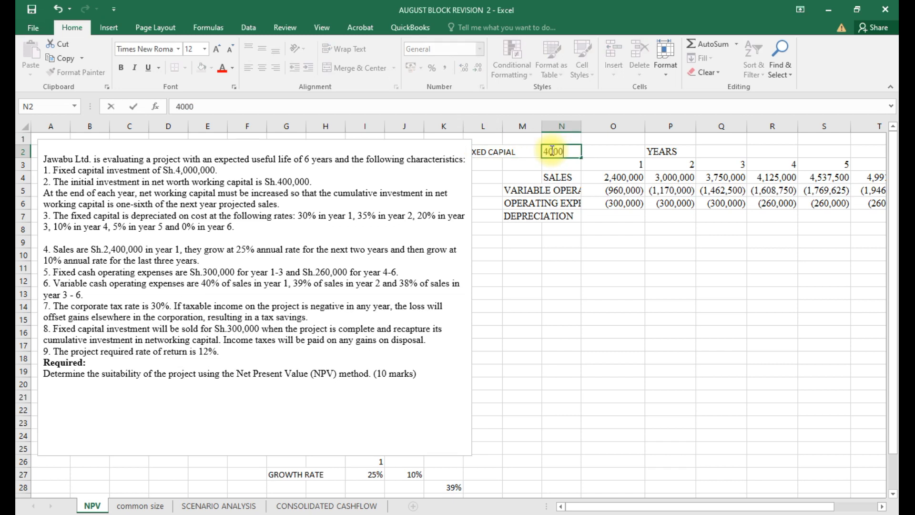
Calculate the year 1 depreciation in O7 as a negative 30% of the fixed capital with =-N2*0.3.
{"action": "left_click", "coordinate": [613, 213]}
{"action": "type", "text": "="}
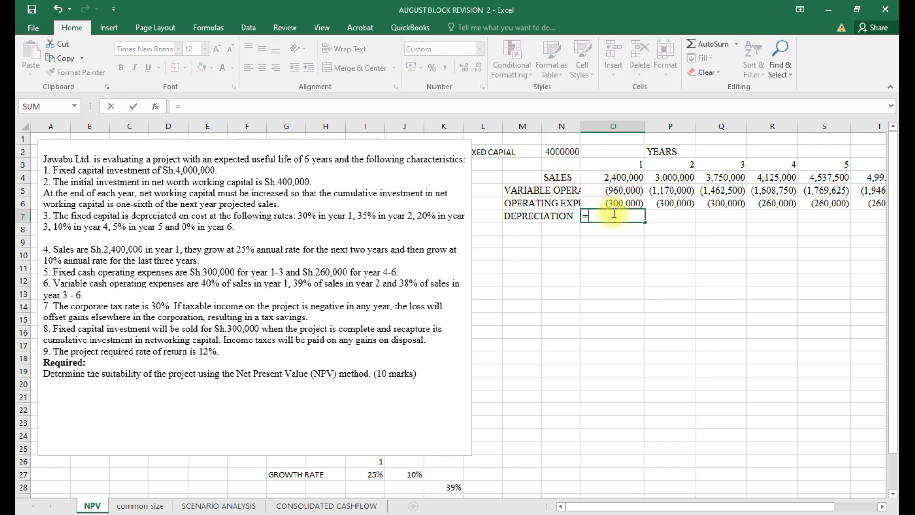
{"action": "type", "text": "-"}
{"action": "left_click", "coordinate": [562, 152]}
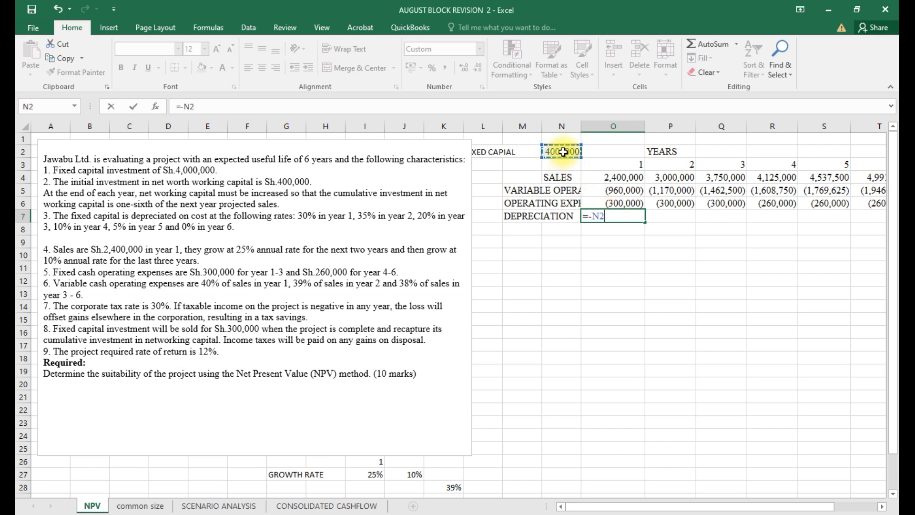
{"action": "type", "text": "*"}
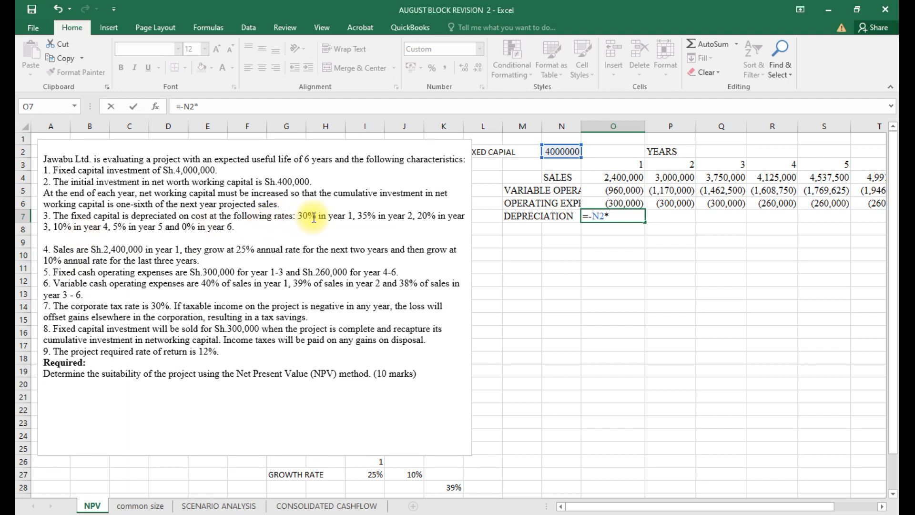
{"action": "type", "text": "0.3"}
{"action": "key", "text": "Return"}
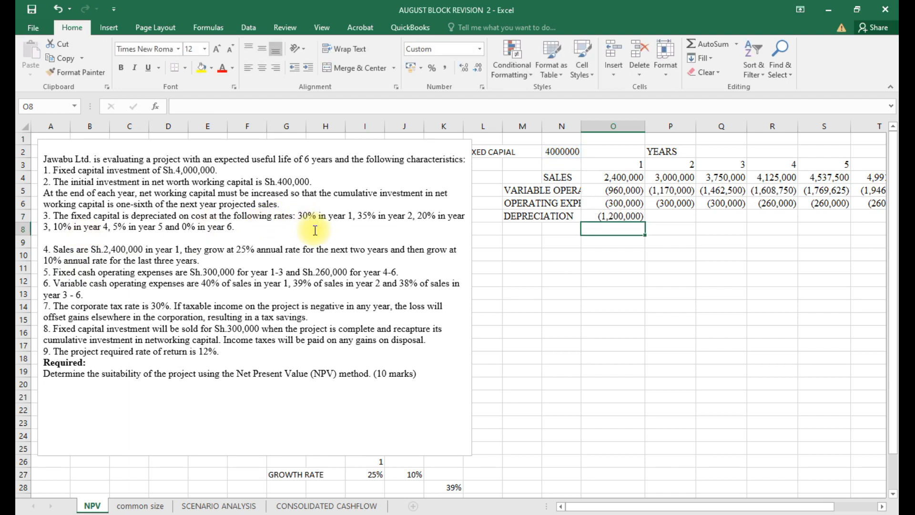
Calculate the year 2 depreciation in P7 as a negative 35% of the fixed capital with =-N2*0.35.
{"action": "left_click", "coordinate": [670, 214]}
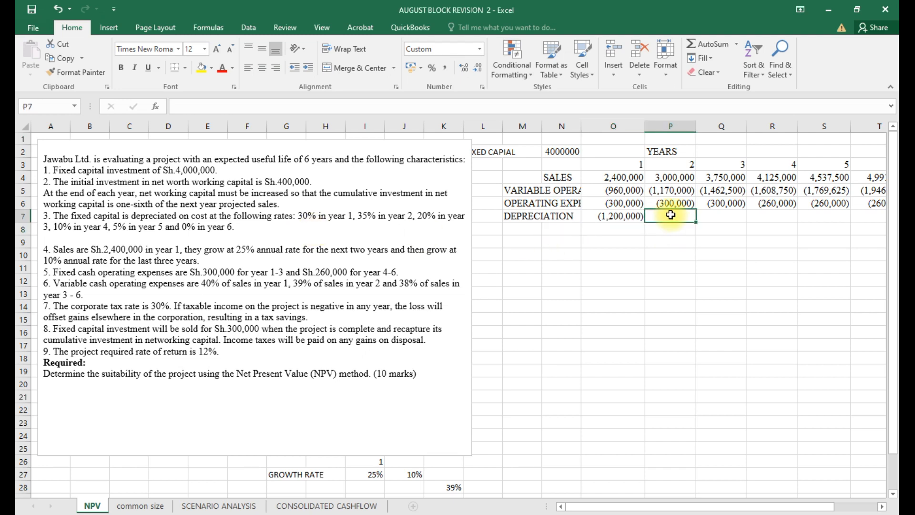
{"action": "type", "text": "=-"}
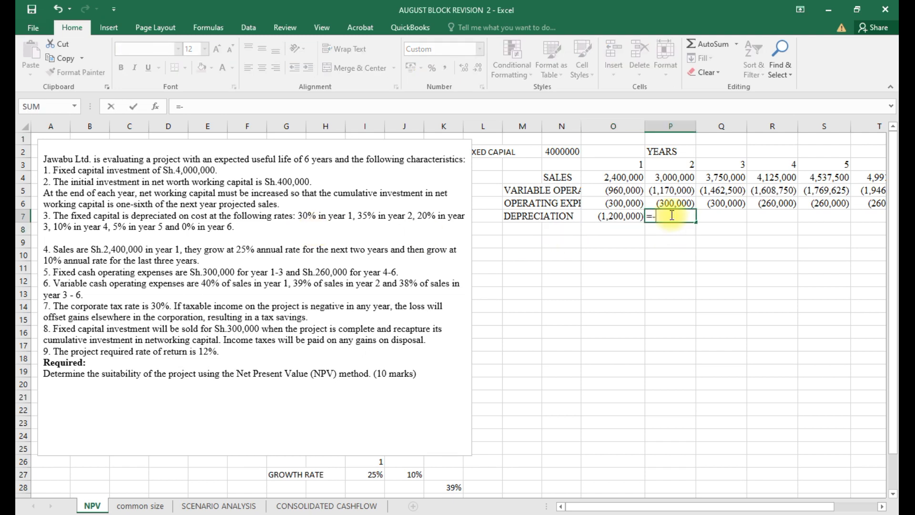
{"action": "left_click", "coordinate": [555, 151]}
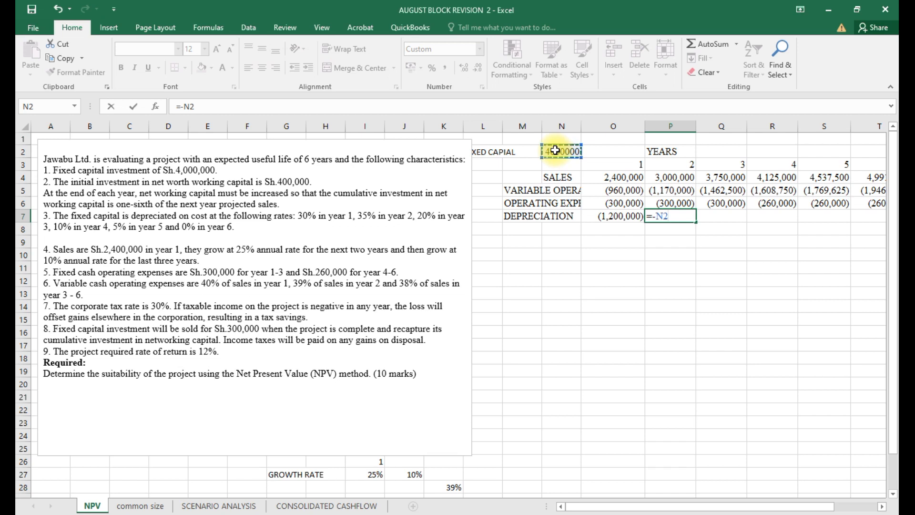
{"action": "type", "text": "0.35"}
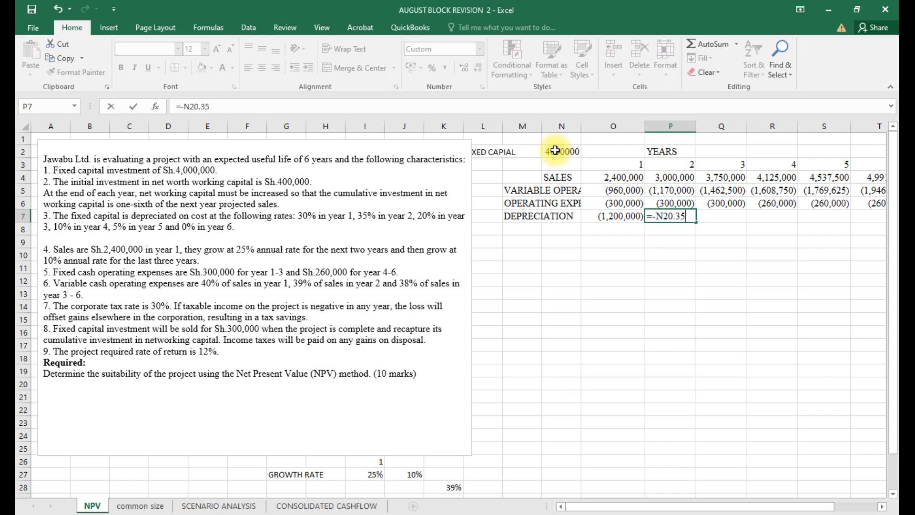
{"action": "key", "text": "BackSpace"}
{"action": "key", "text": "BackSpace"}
{"action": "key", "text": "BackSpace"}
{"action": "key", "text": "BackSpace"}
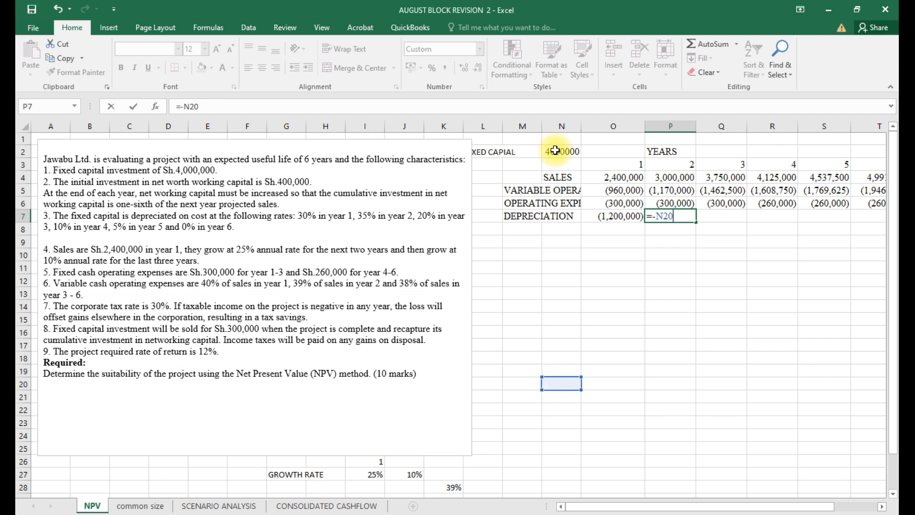
{"action": "type", "text": "*0.35"}
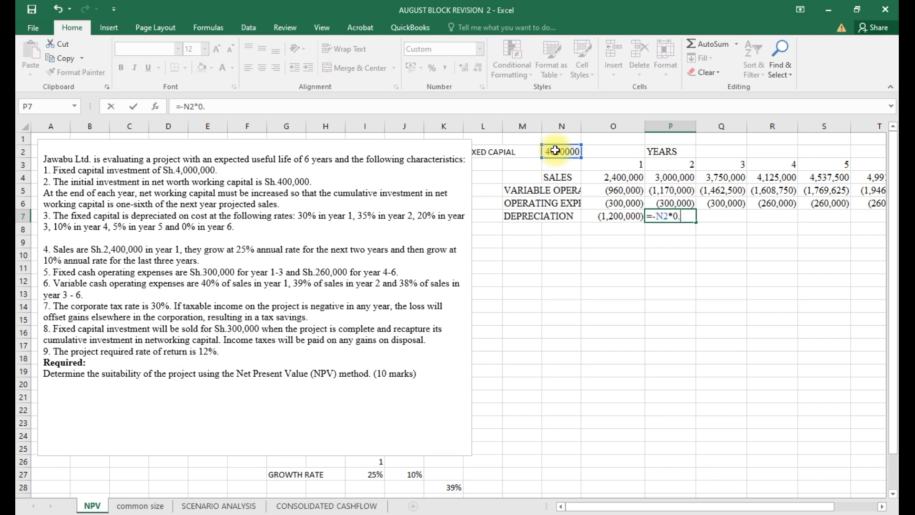
{"action": "key", "text": "Return"}
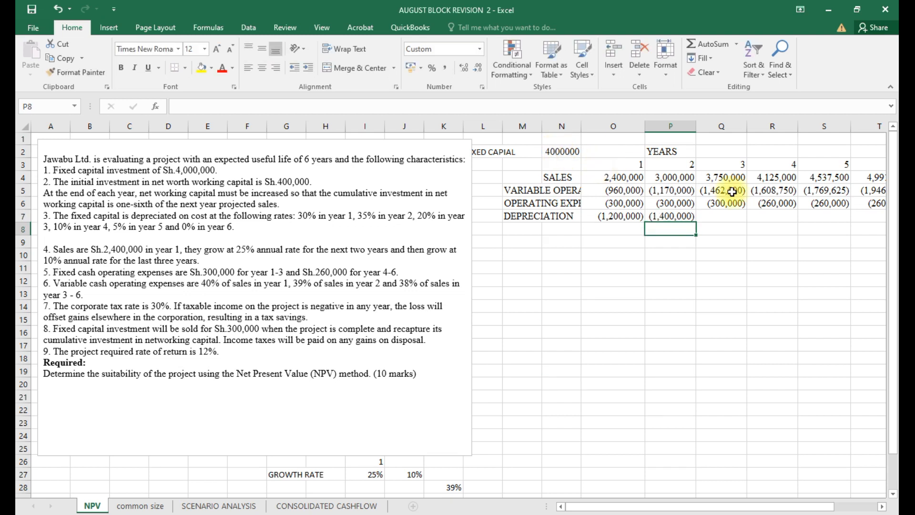
Calculate the year 3 depreciation in Q7 as a negative 20% of the fixed capital with =-N2*0.2.
{"action": "left_click", "coordinate": [726, 218]}
{"action": "type", "text": "=-"}
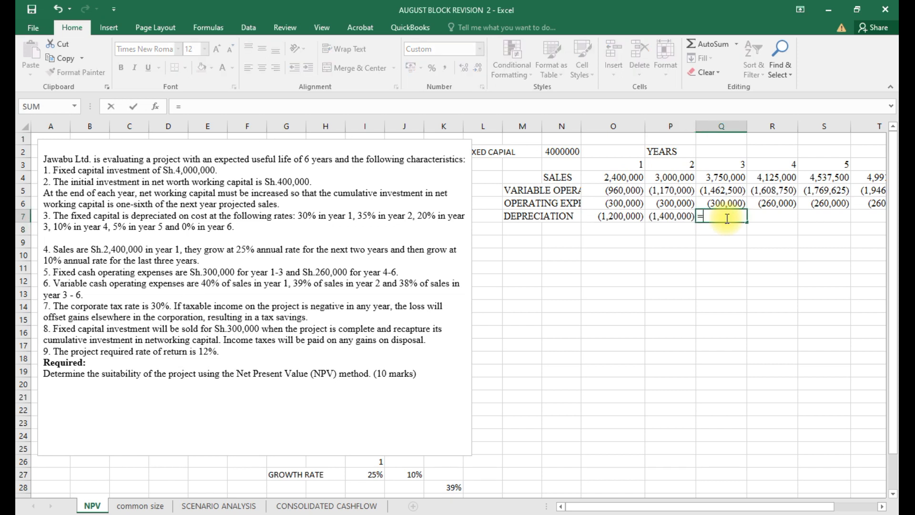
{"action": "left_click", "coordinate": [557, 152]}
{"action": "type", "text": "0.2"}
{"action": "key", "text": "BackSpace"}
{"action": "key", "text": "BackSpace"}
{"action": "key", "text": "BackSpace"}
{"action": "type", "text": "*0.2"}
{"action": "key", "text": "Return"}
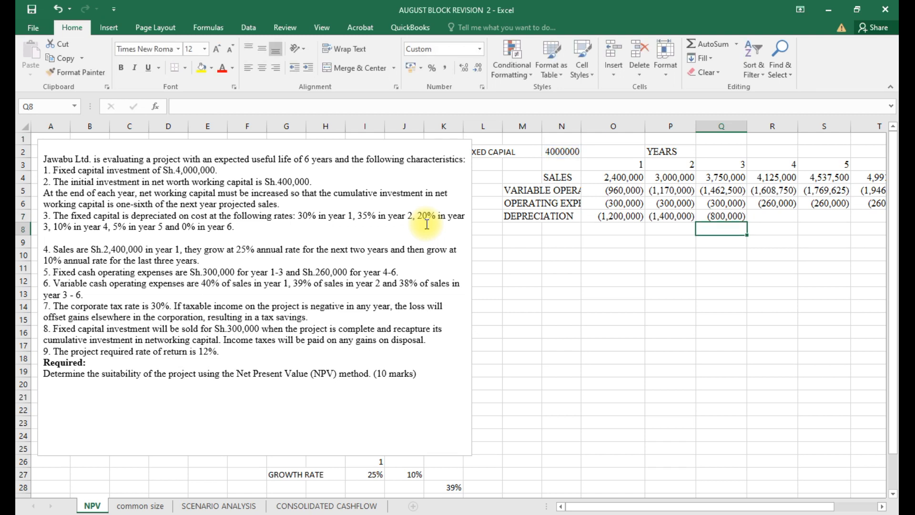
Calculate the year 4 depreciation in R7 as a negative 10% of the fixed capital with =-N2*0.1.
{"action": "left_click", "coordinate": [764, 216]}
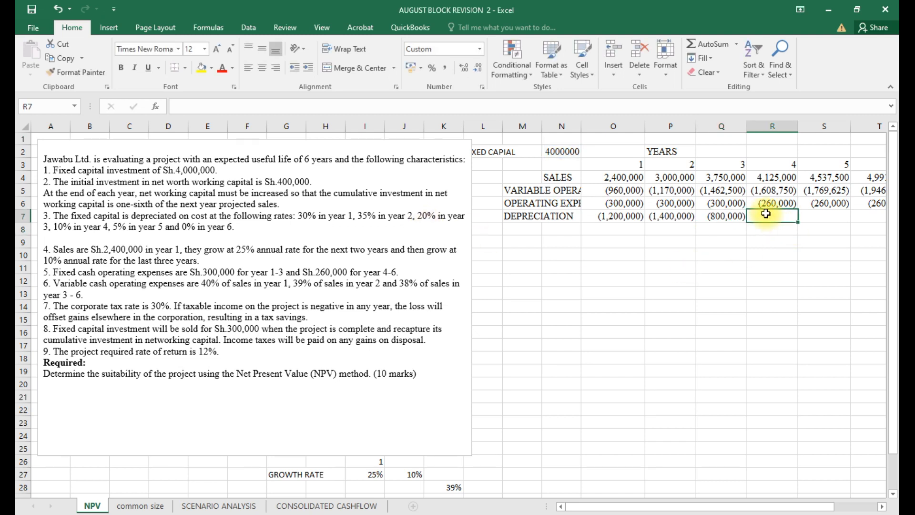
{"action": "type", "text": "=-"}
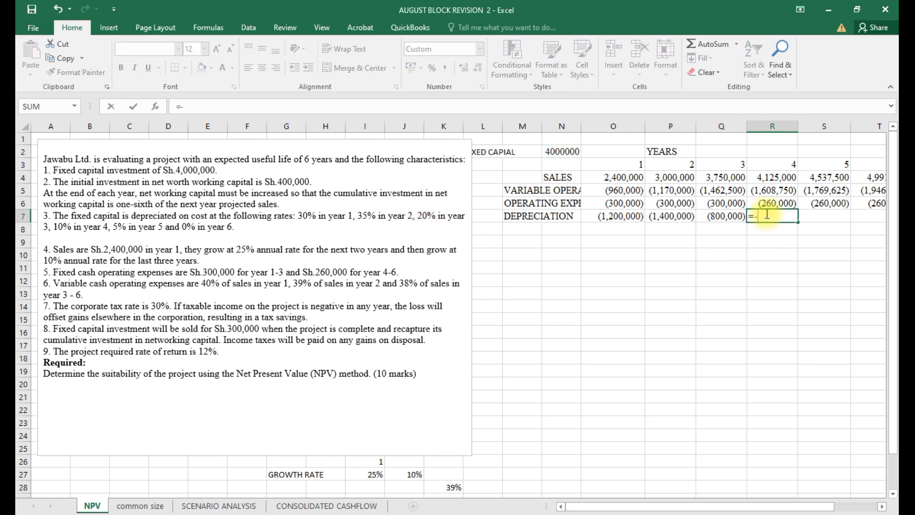
{"action": "left_click", "coordinate": [552, 151]}
{"action": "type", "text": "*"}
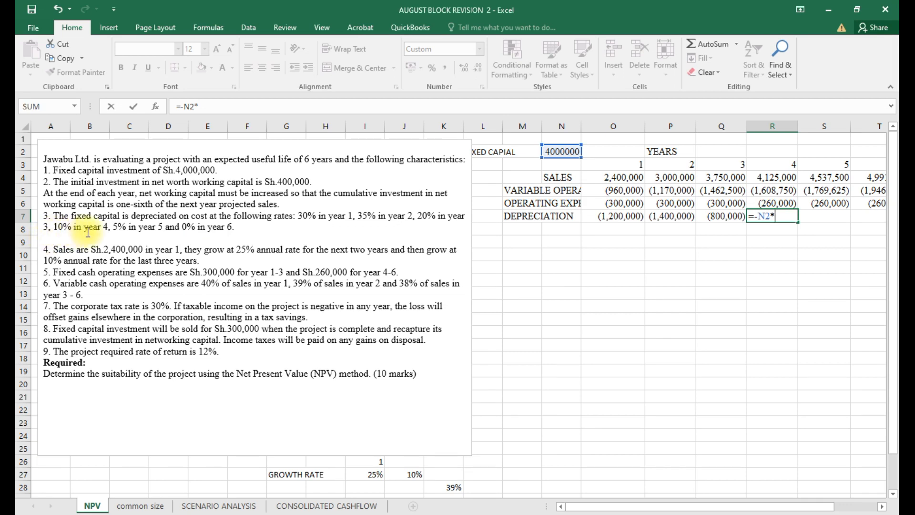
{"action": "type", "text": "0.1"}
{"action": "key", "text": "Return"}
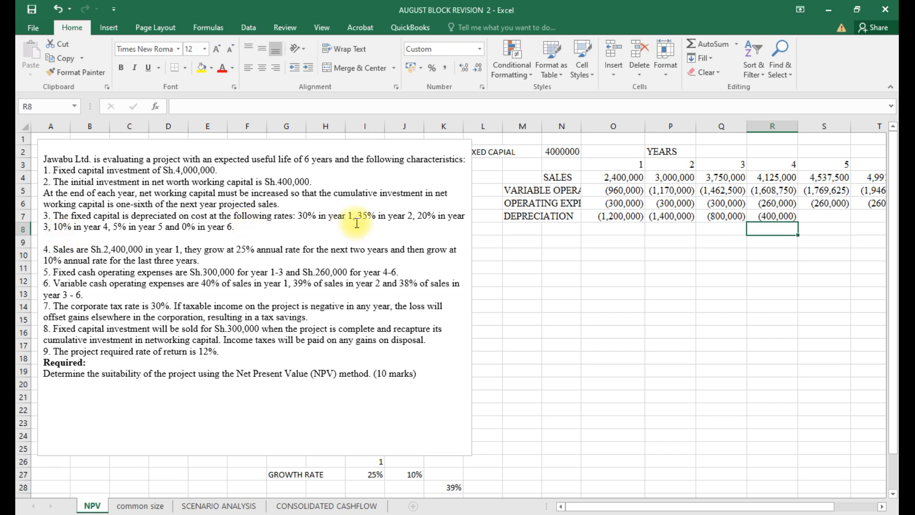
Calculate the year 5 depreciation in S7 as a negative 5% of the fixed capital with =-N2*0.05.
{"action": "left_click", "coordinate": [819, 216]}
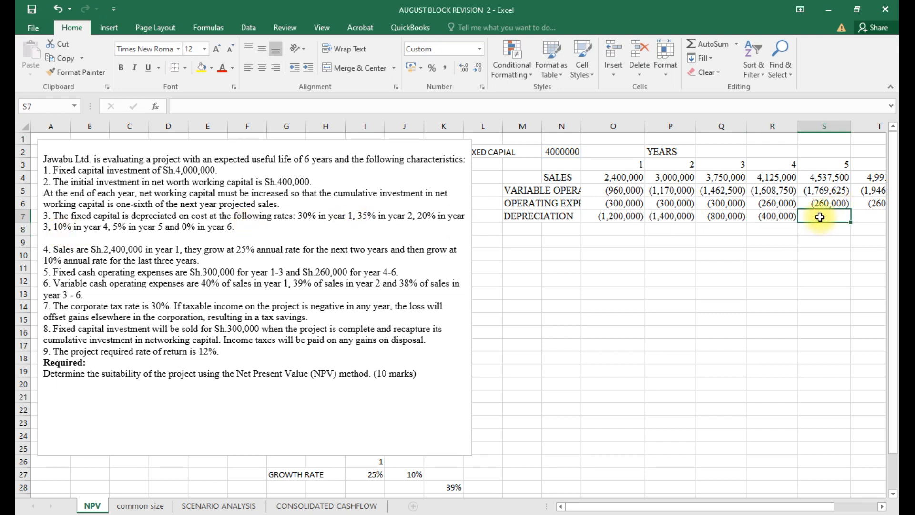
{"action": "type", "text": "=-"}
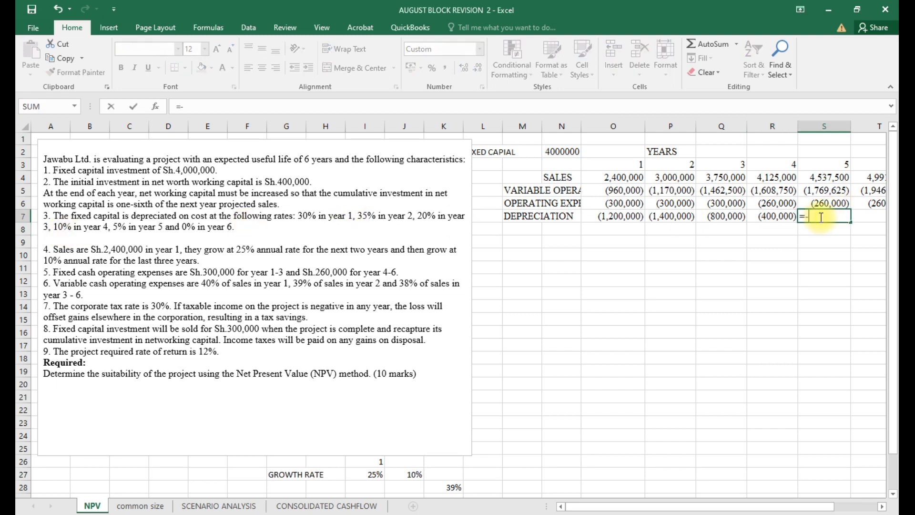
{"action": "left_click", "coordinate": [562, 152]}
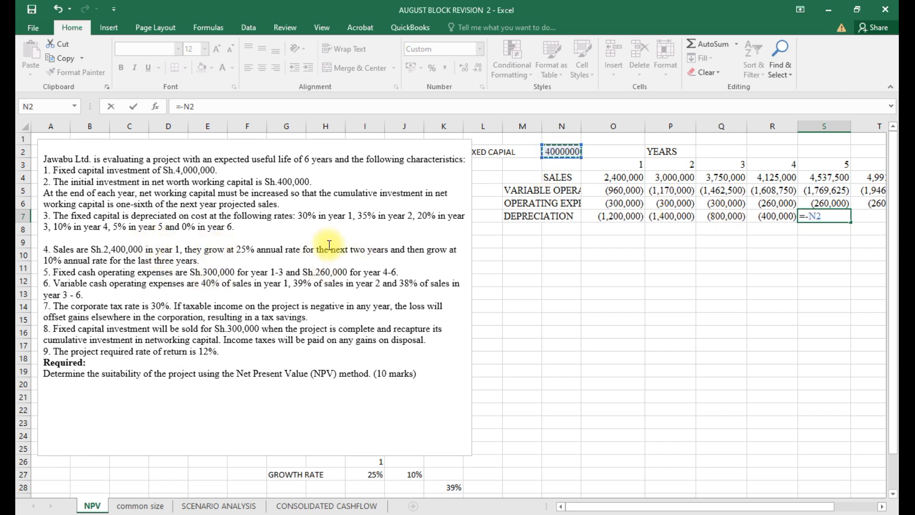
{"action": "type", "text": "*0.05"}
{"action": "key", "text": "Return"}
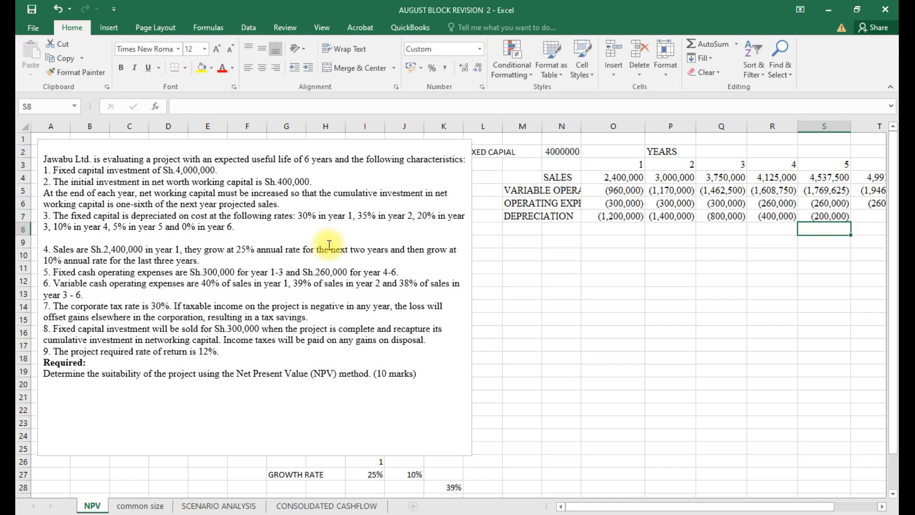
Enter 0 as the year 6 depreciation in T7.
{"action": "left_click", "coordinate": [862, 216]}
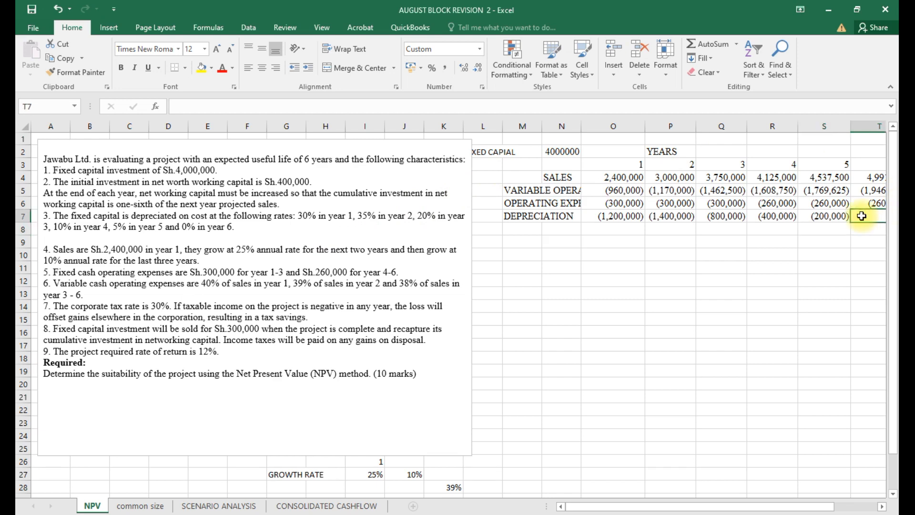
{"action": "type", "text": "="}
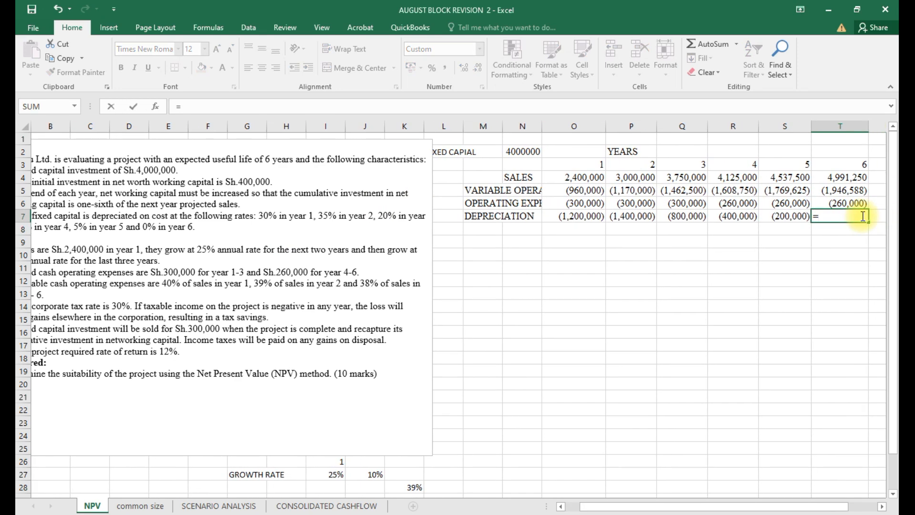
{"action": "key", "text": "BackSpace"}
{"action": "key", "text": "Return"}
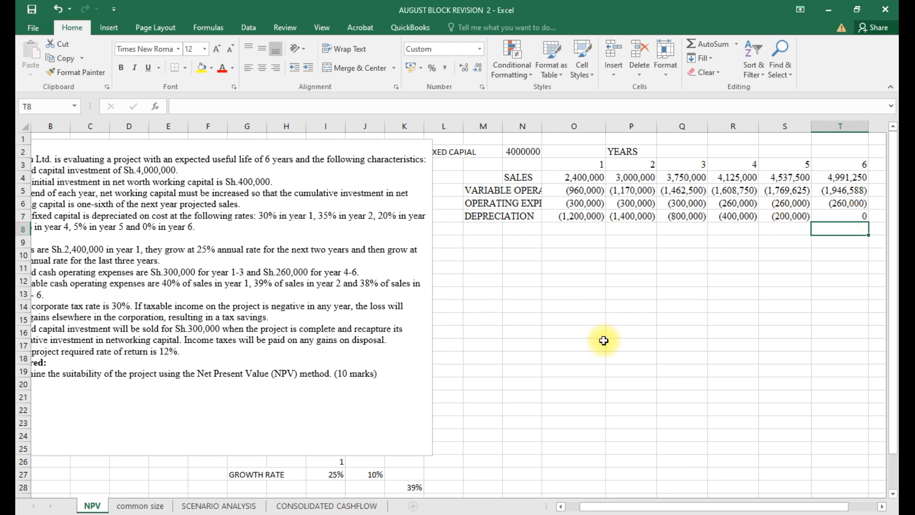
{"action": "left_click_drag", "start_coordinate": [588, 506], "coordinate": [578, 506]}
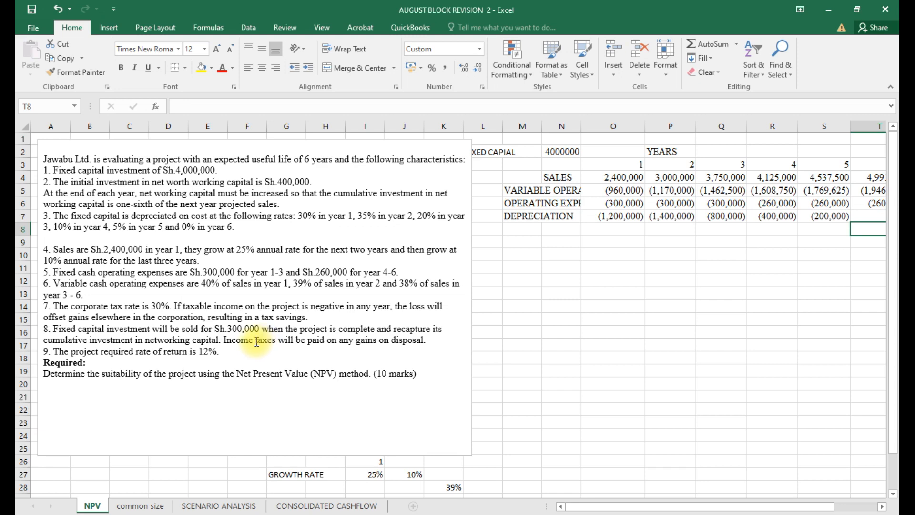
{"action": "left_click_drag", "start_coordinate": [595, 503], "coordinate": [608, 502]}
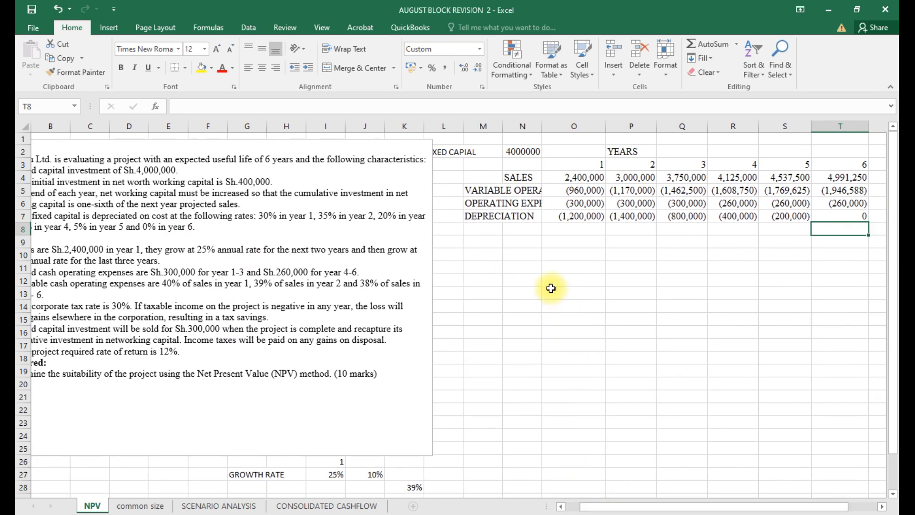
{"action": "left_click", "coordinate": [481, 230]}
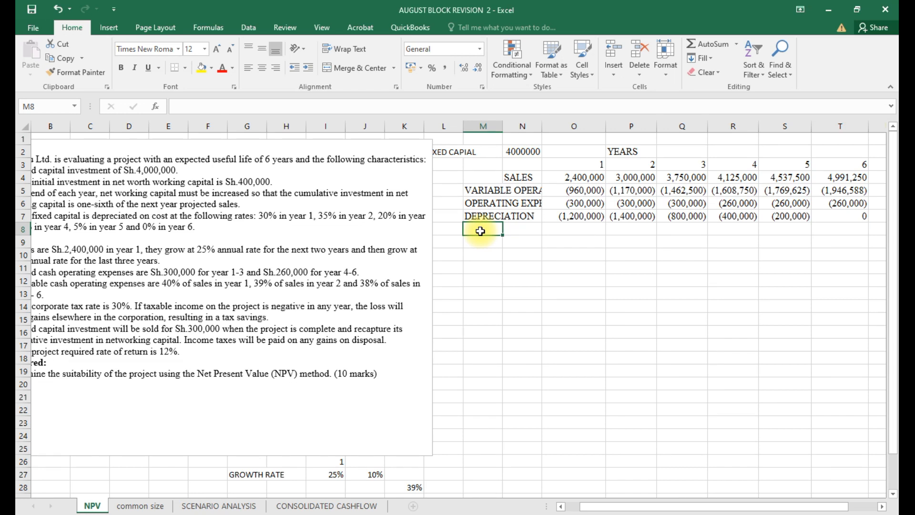
{"action": "type", "text": "CAS"}
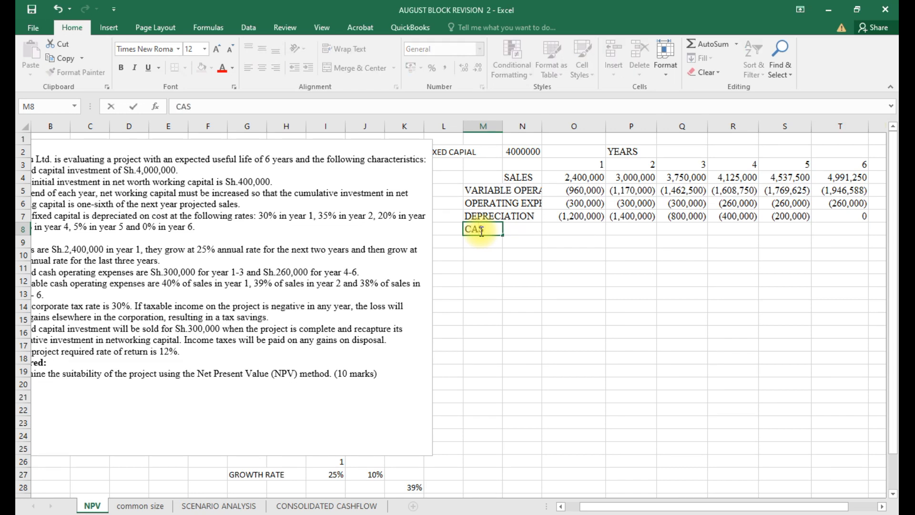
{"action": "type", "text": "HFLOW"}
{"action": "key", "text": "BackSpace"}
{"action": "key", "text": "BackSpace"}
{"action": "key", "text": "BackSpace"}
{"action": "key", "text": "BackSpace"}
{"action": "key", "text": "BackSpace"}
{"action": "key", "text": "BackSpace"}
{"action": "key", "text": "BackSpace"}
{"action": "type", "text": "EBT"}
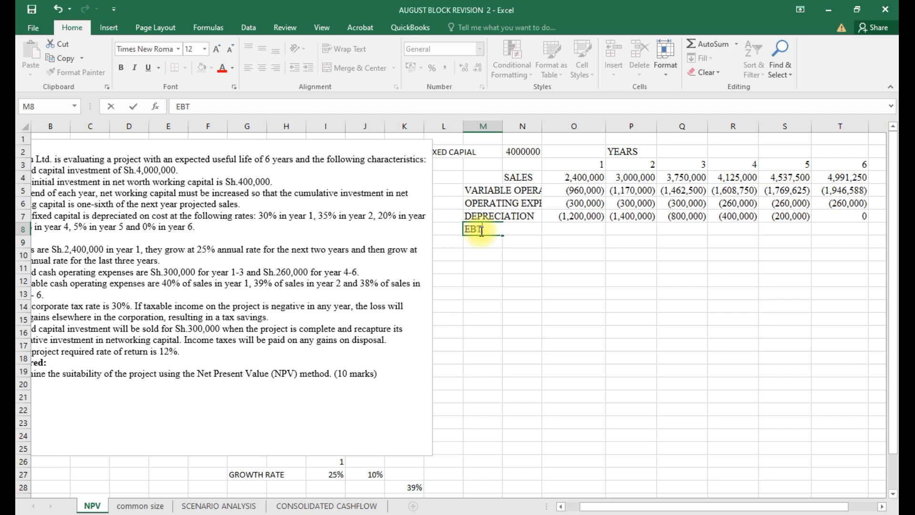
{"action": "left_click", "coordinate": [577, 230]}
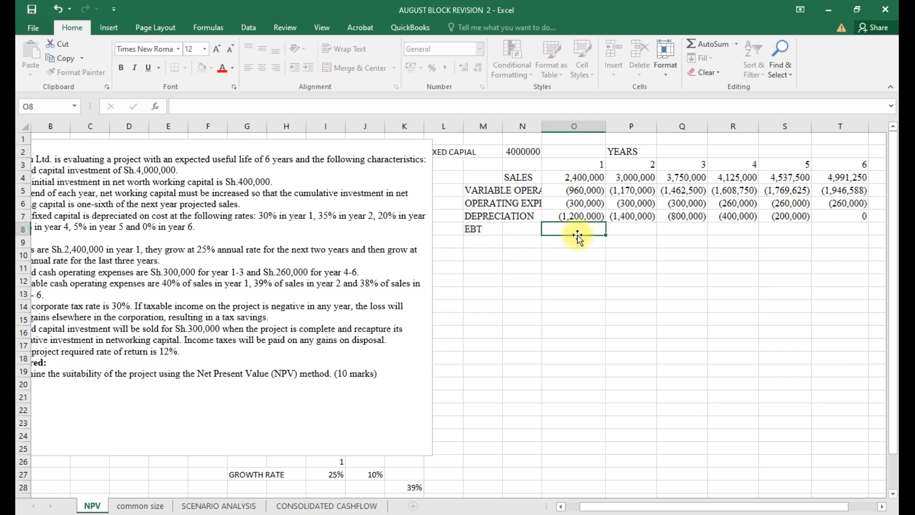
{"action": "left_click", "coordinate": [480, 227]}
{"action": "key", "text": "BackSpace"}
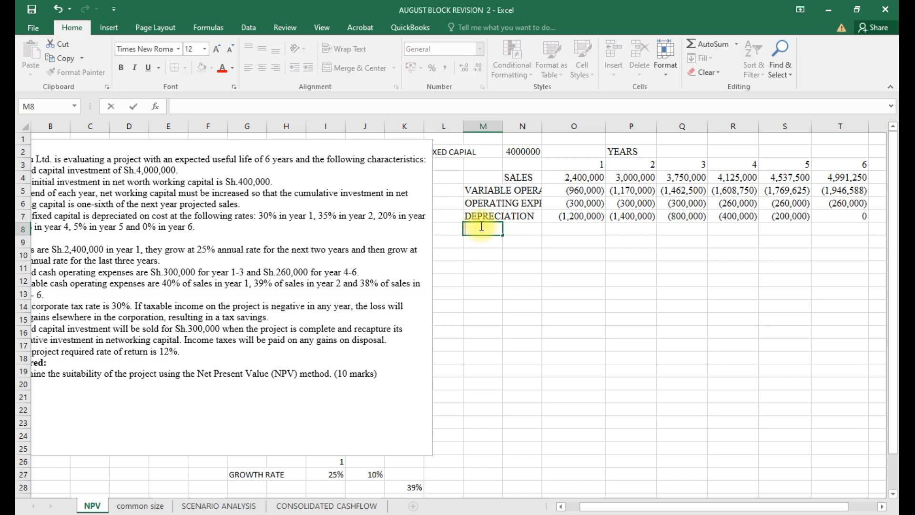
Label row 8 EBT in N8 and total sales, expenses and depreciation with =SUM(O4:O7) in O8, filled across to T8 for all six years.
{"action": "left_click", "coordinate": [515, 231]}
{"action": "type", "text": "EBT"}
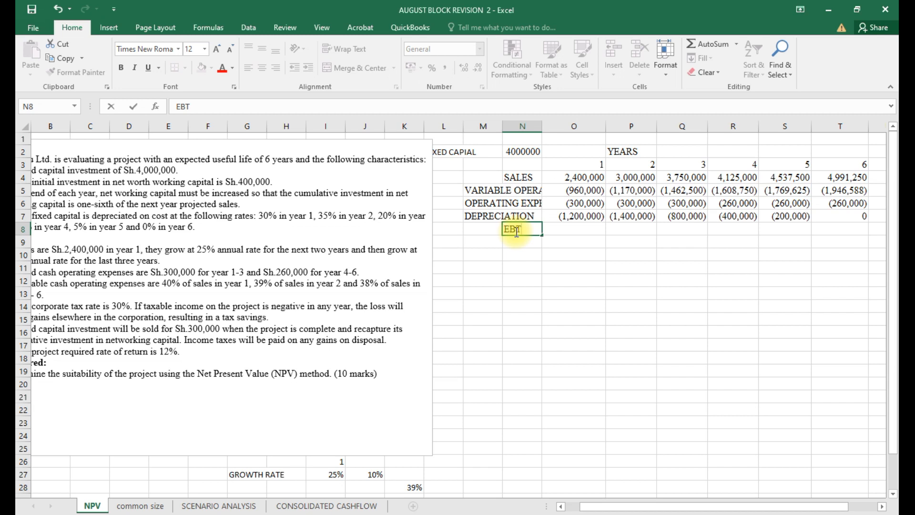
{"action": "left_click", "coordinate": [576, 227]}
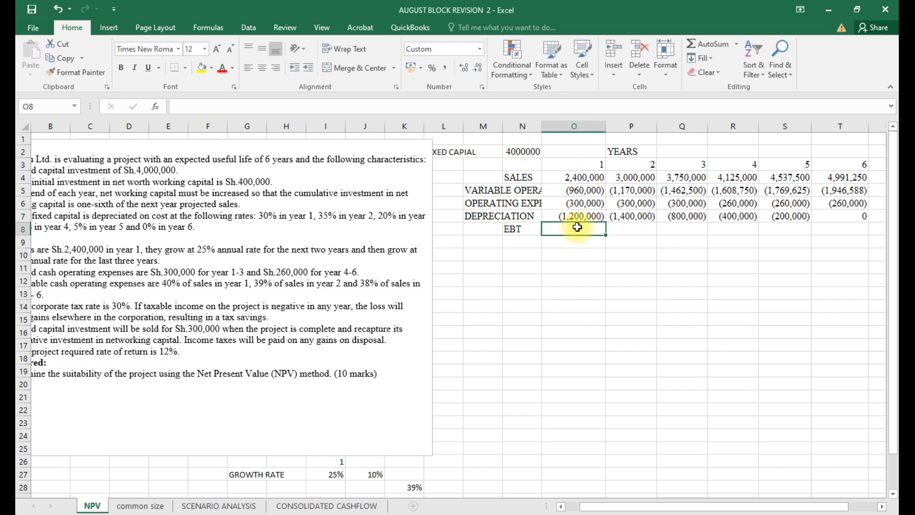
{"action": "key", "text": "alt+equal"}
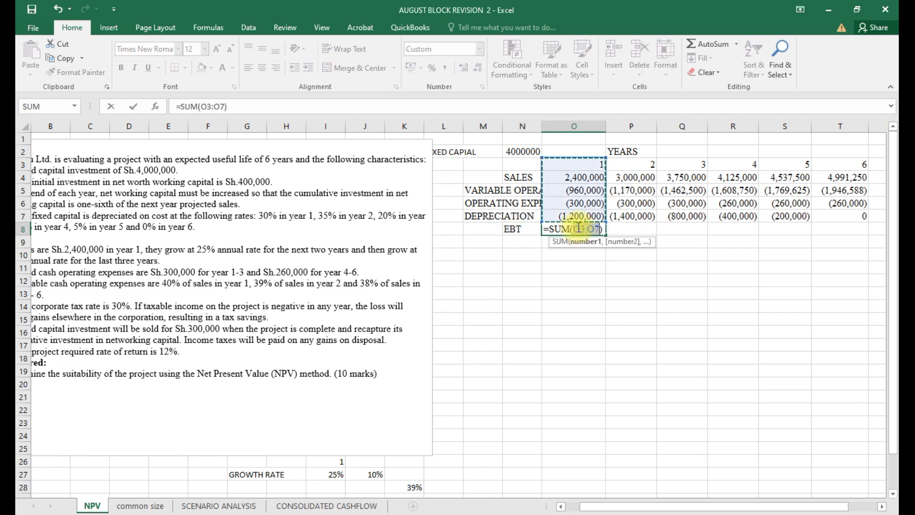
{"action": "left_click_drag", "start_coordinate": [605, 157], "coordinate": [609, 168]}
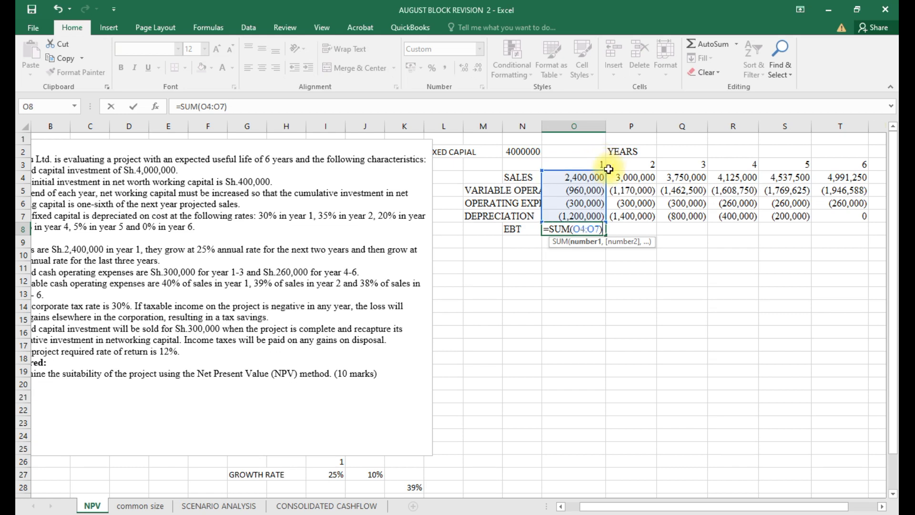
{"action": "key", "text": "Return"}
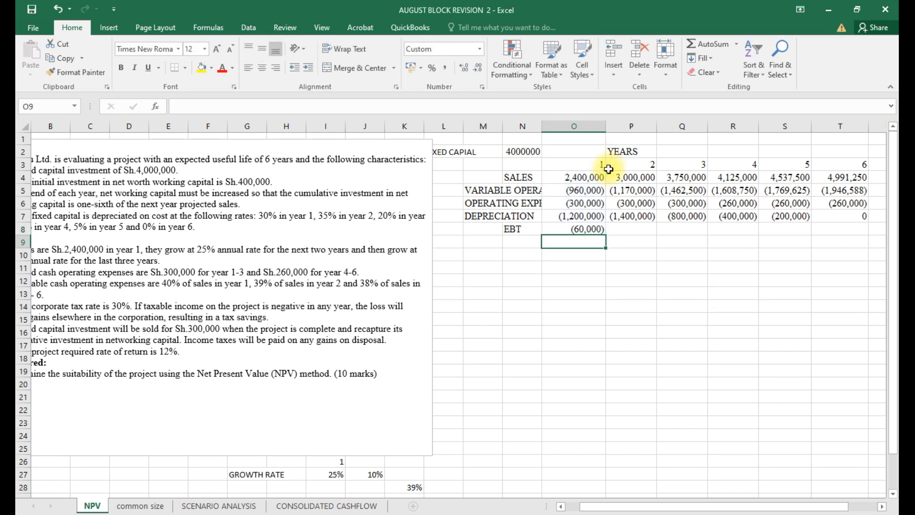
{"action": "left_click", "coordinate": [568, 228]}
{"action": "left_click_drag", "start_coordinate": [605, 235], "coordinate": [870, 233]}
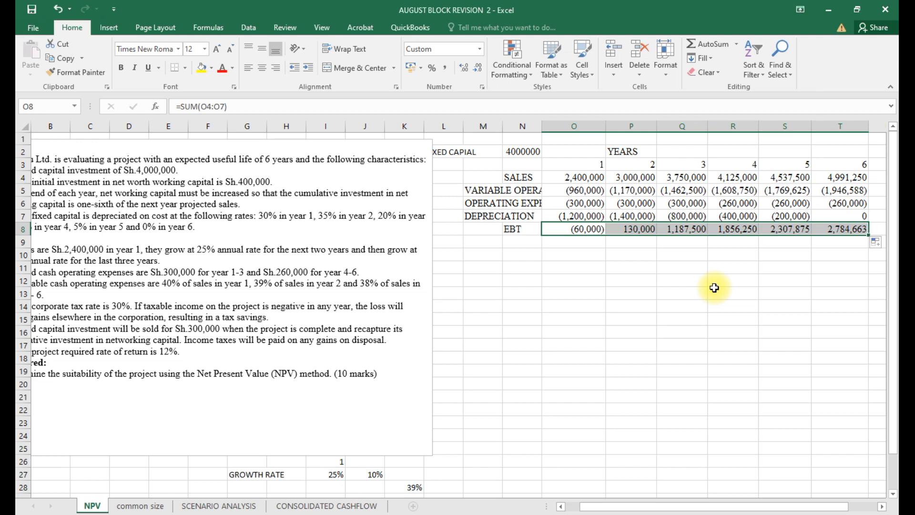
Label row 9 TAX in N9 and enter 0 as the year 1 tax in O9.
{"action": "left_click", "coordinate": [512, 243]}
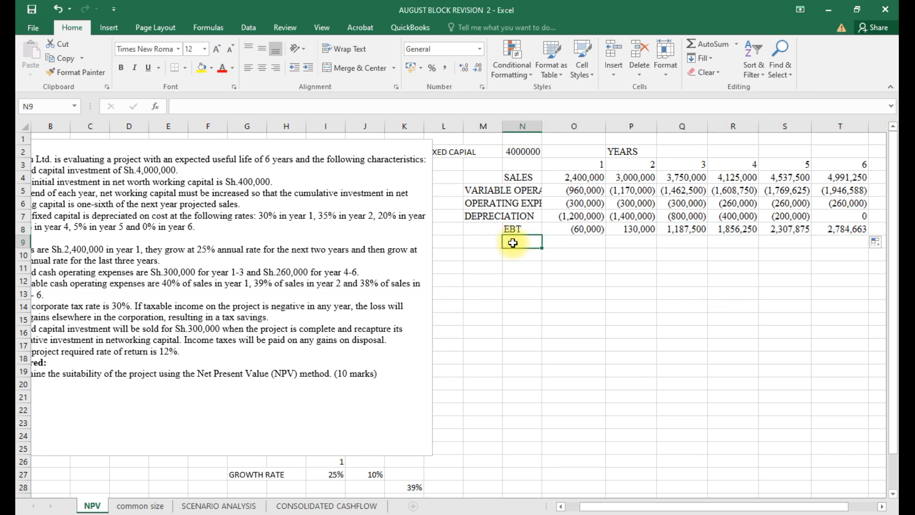
{"action": "type", "text": "TAX"}
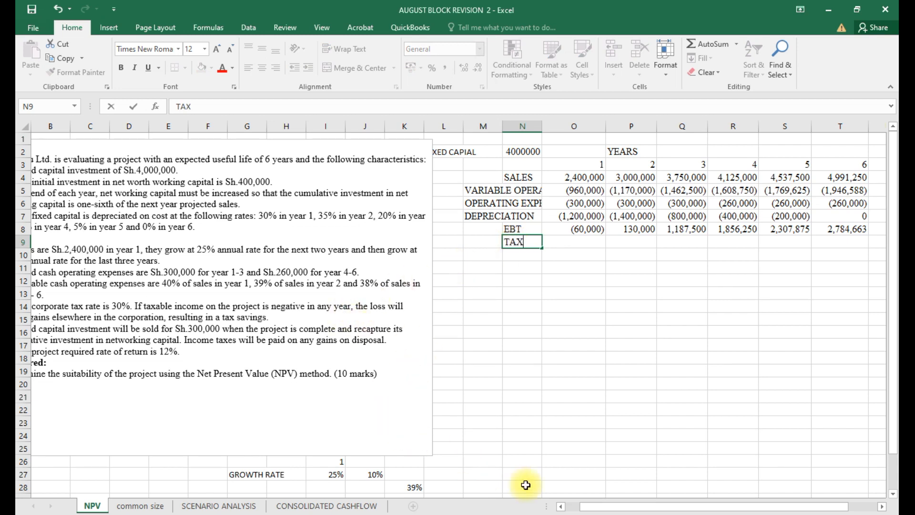
{"action": "left_click_drag", "start_coordinate": [594, 508], "coordinate": [582, 509]}
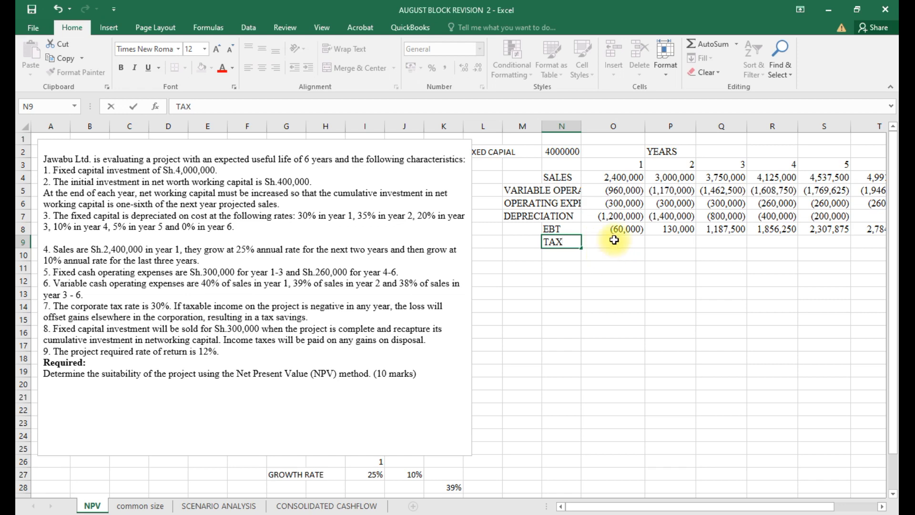
{"action": "left_click_drag", "start_coordinate": [590, 507], "coordinate": [603, 509]}
{"action": "left_click", "coordinate": [571, 242]}
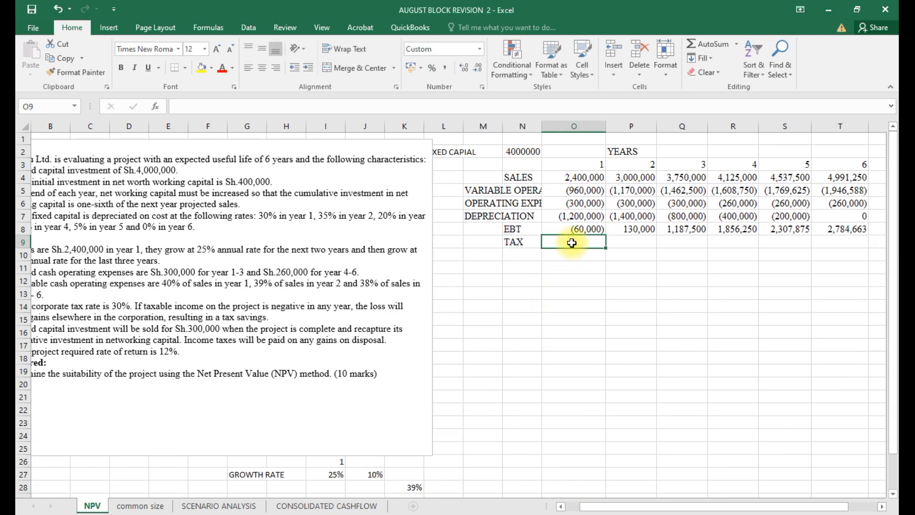
{"action": "type", "text": "0"}
{"action": "left_click", "coordinate": [625, 241]}
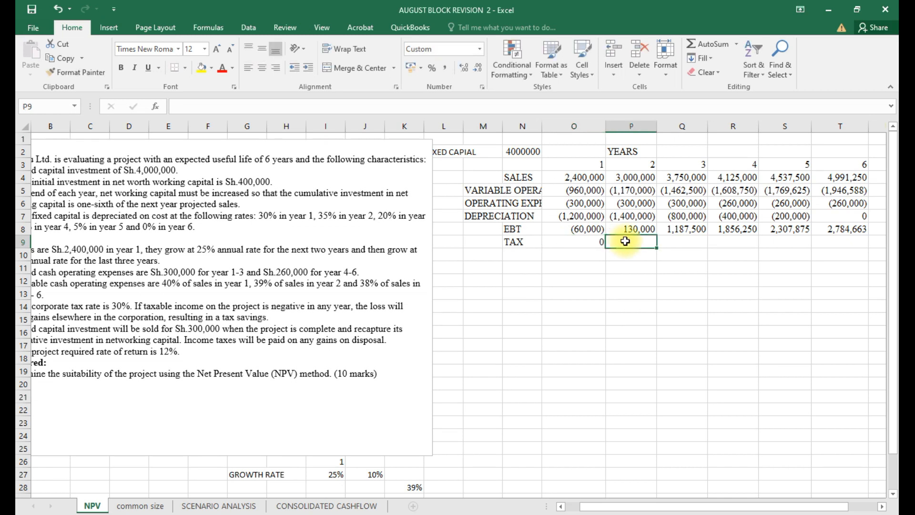
{"action": "type", "text": "="}
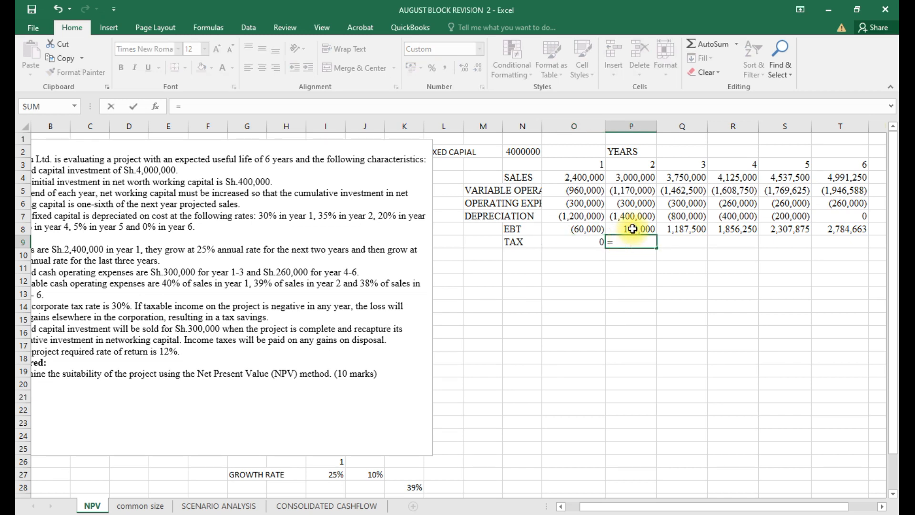
{"action": "scroll", "coordinate": [633, 229], "scroll_direction": "down", "scroll_amount": 2}
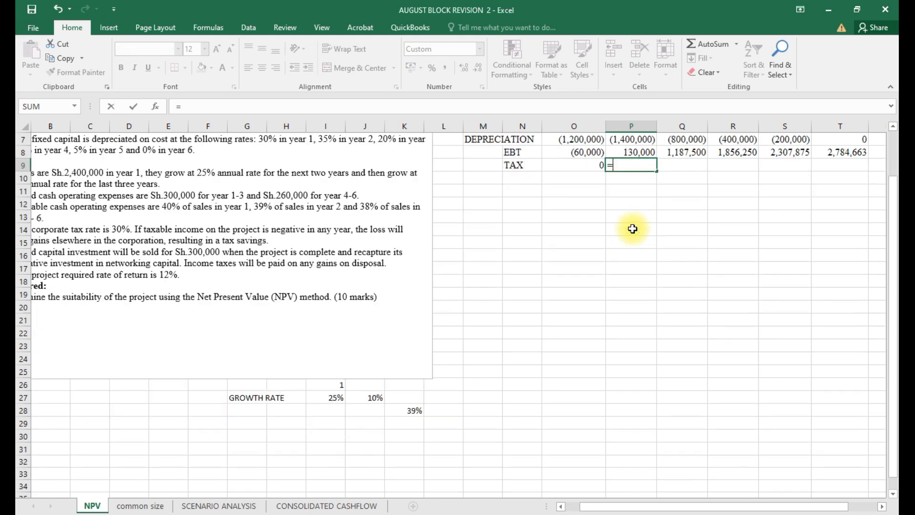
{"action": "key", "text": "Escape"}
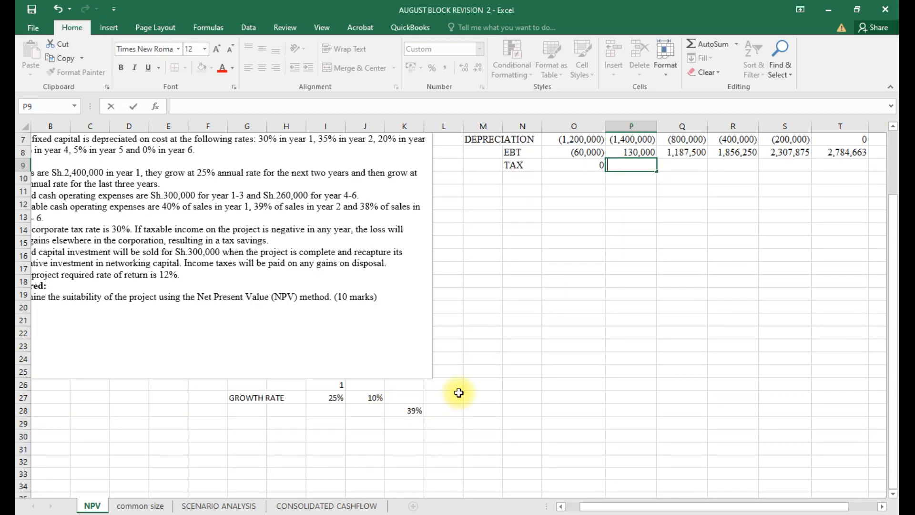
Label I29 TAX and enter the tax rate in J29 as =30%, formatted as a percentage.
{"action": "left_click", "coordinate": [321, 423]}
{"action": "type", "text": "TAX"}
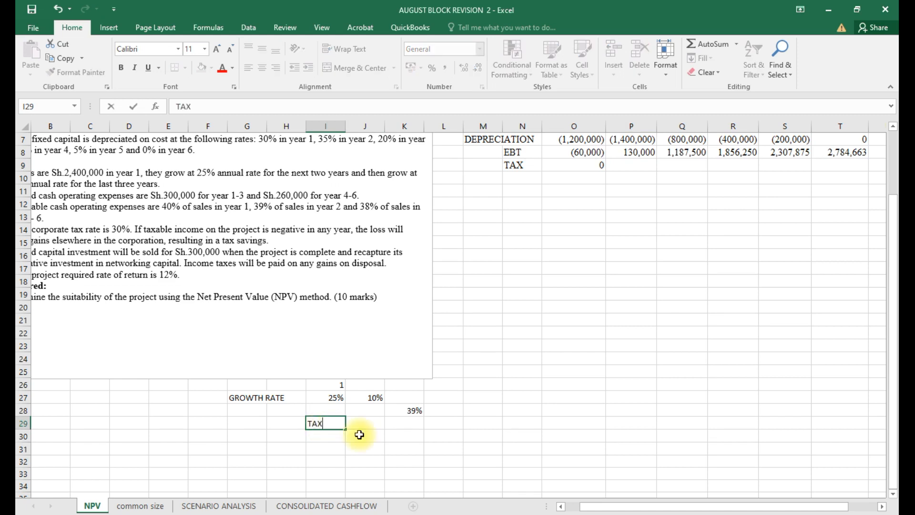
{"action": "left_click", "coordinate": [383, 424]}
{"action": "type", "text": "=3"}
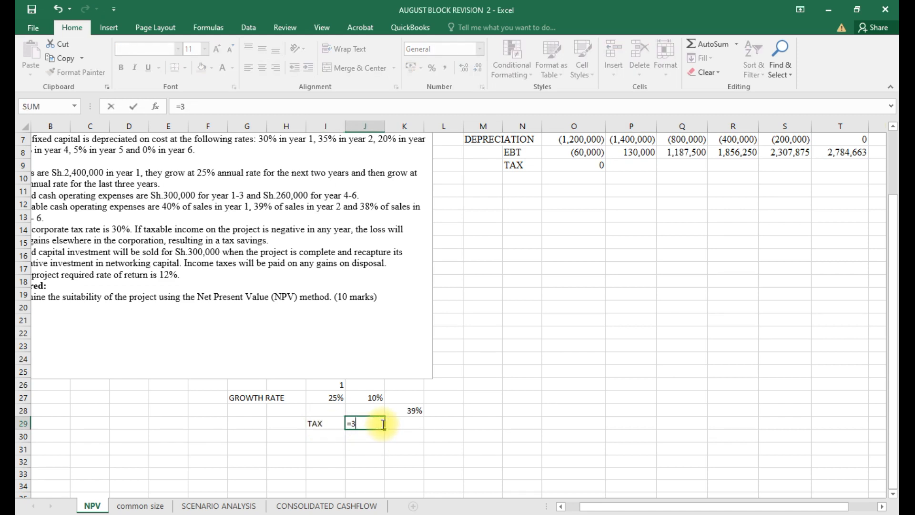
{"action": "type", "text": "0%"}
{"action": "key", "text": "Return"}
{"action": "left_click", "coordinate": [381, 423]}
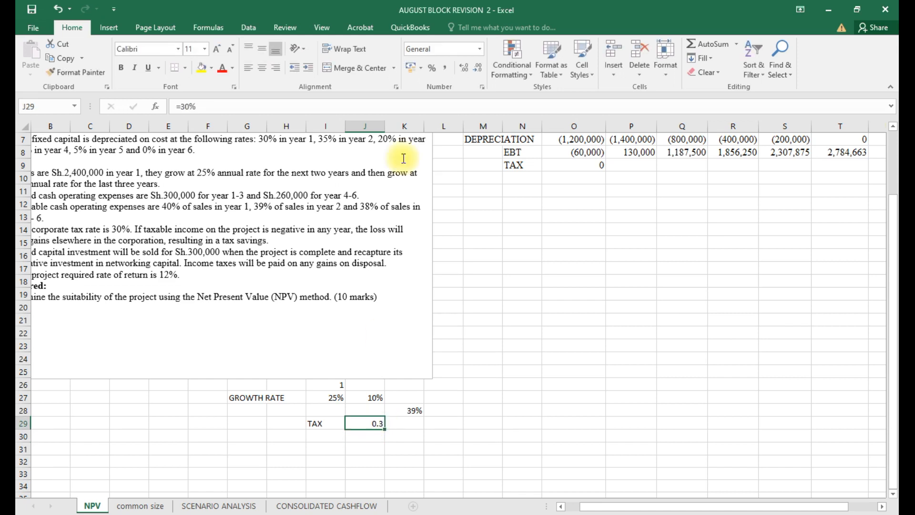
{"action": "left_click", "coordinate": [433, 68]}
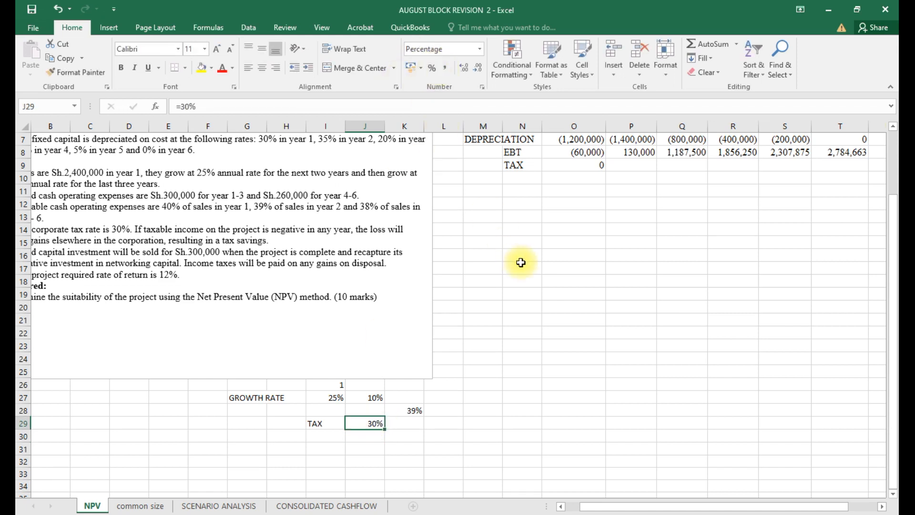
Calculate the year 2 tax in P9 as earnings before tax times the tax rate with =P$8*$J$29.
{"action": "left_click", "coordinate": [636, 167]}
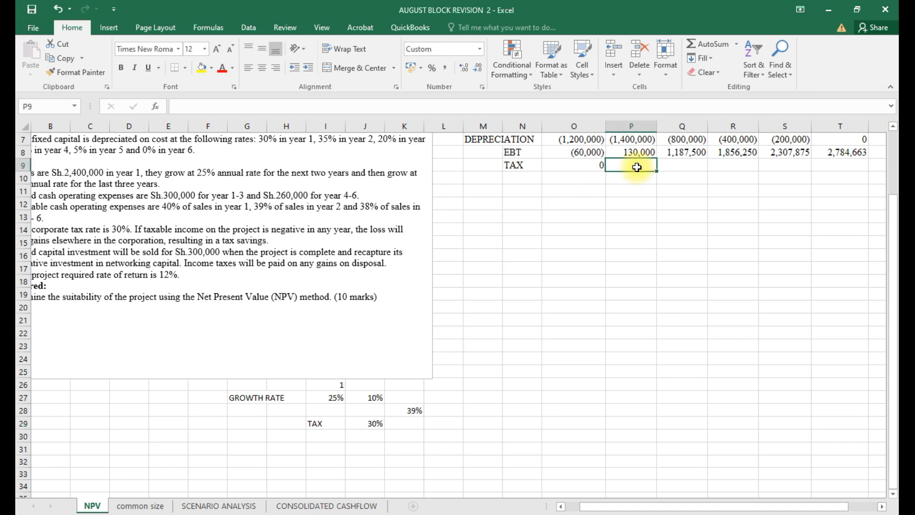
{"action": "type", "text": "="}
{"action": "left_click", "coordinate": [634, 151]}
{"action": "type", "text": "*"}
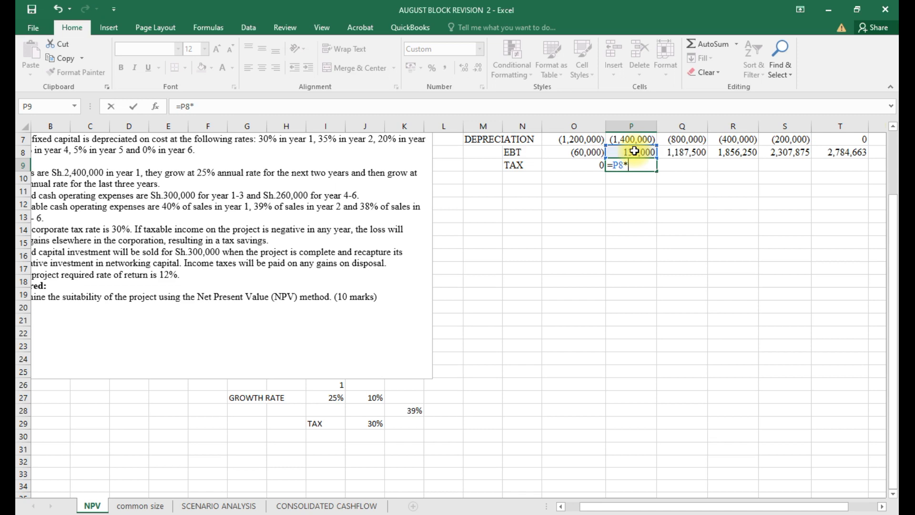
{"action": "left_click", "coordinate": [378, 426]}
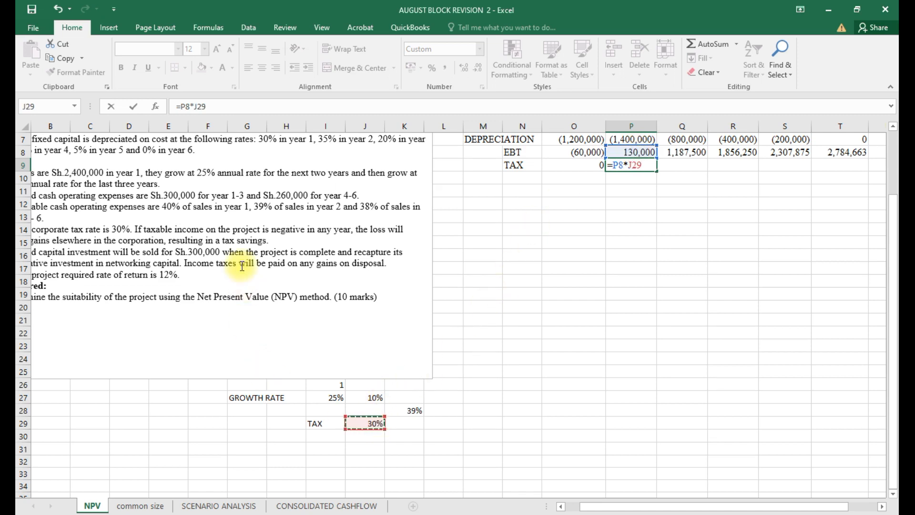
{"action": "left_click", "coordinate": [202, 109]}
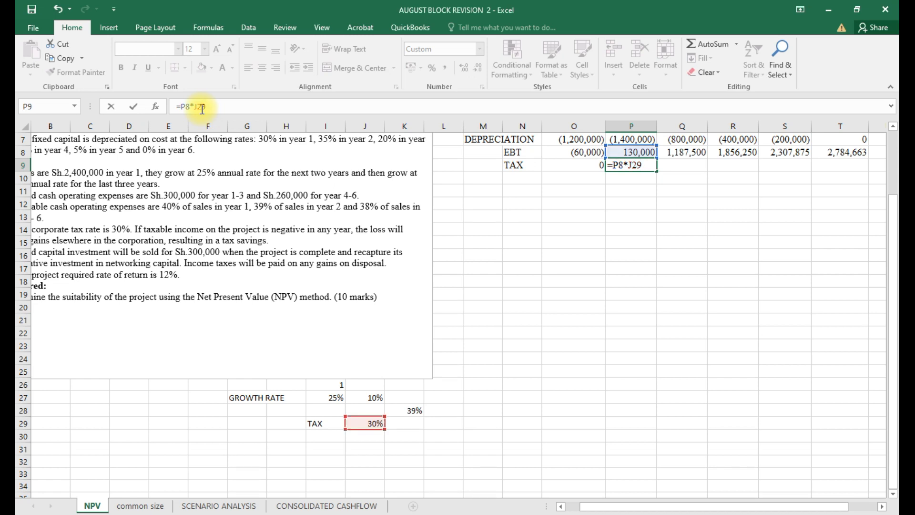
{"action": "key", "text": "F4"}
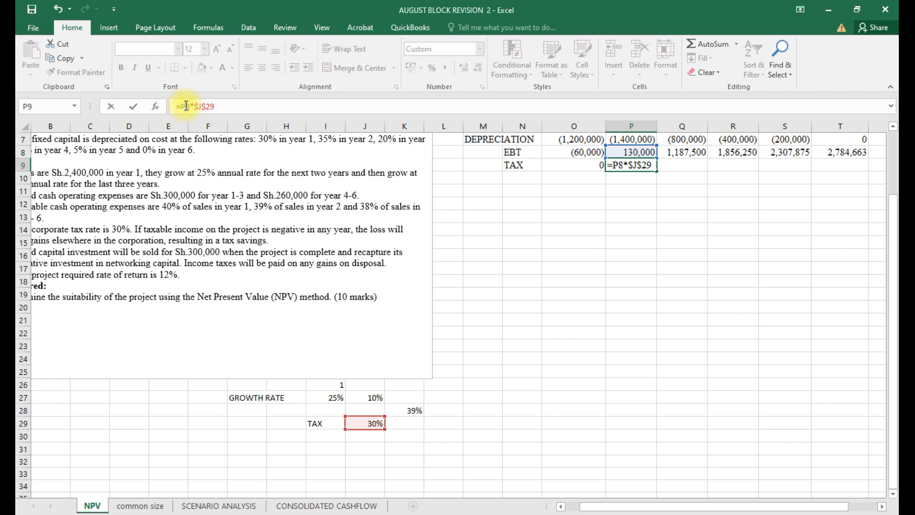
{"action": "left_click", "coordinate": [185, 106]}
{"action": "type", "text": "$"}
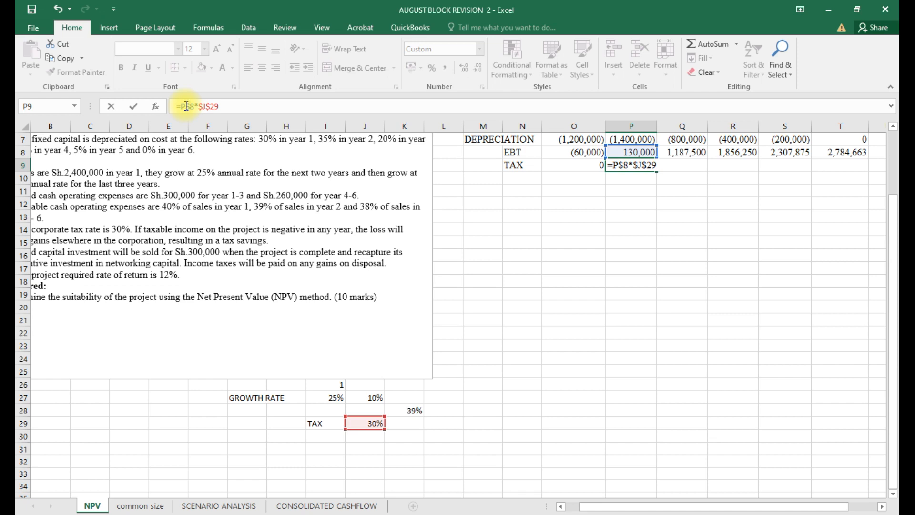
{"action": "key", "text": "Return"}
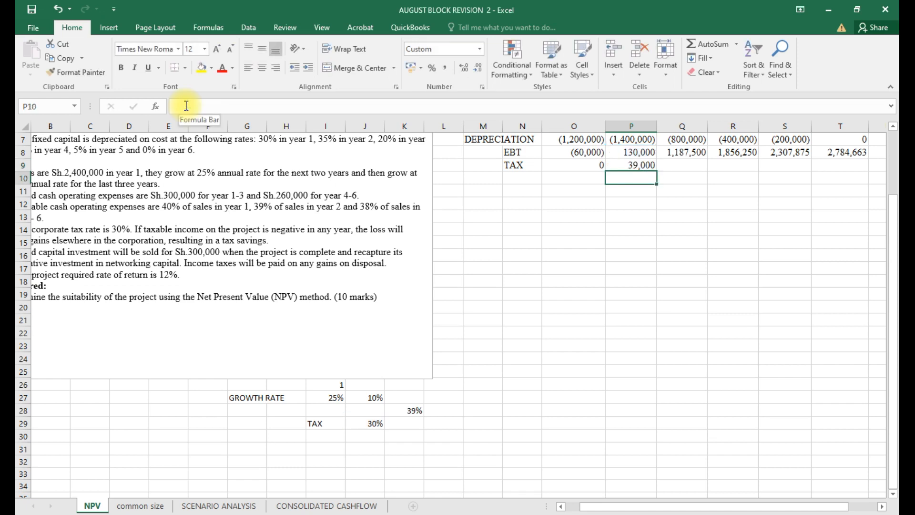
Make the year 2 tax negative with =-P$8*$J$29 and fill it across to T9 for years 3 to 6.
{"action": "left_click", "coordinate": [630, 165]}
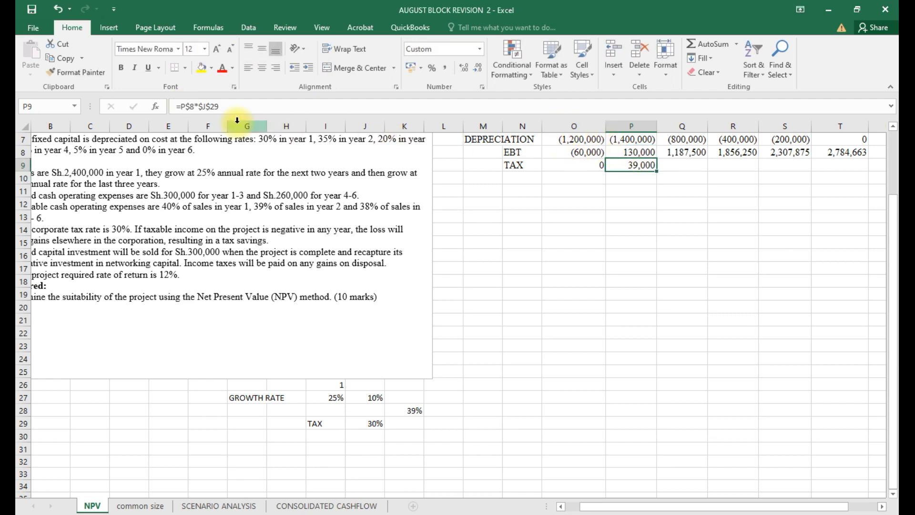
{"action": "left_click", "coordinate": [180, 106]}
{"action": "type", "text": "-"}
{"action": "key", "text": "Return"}
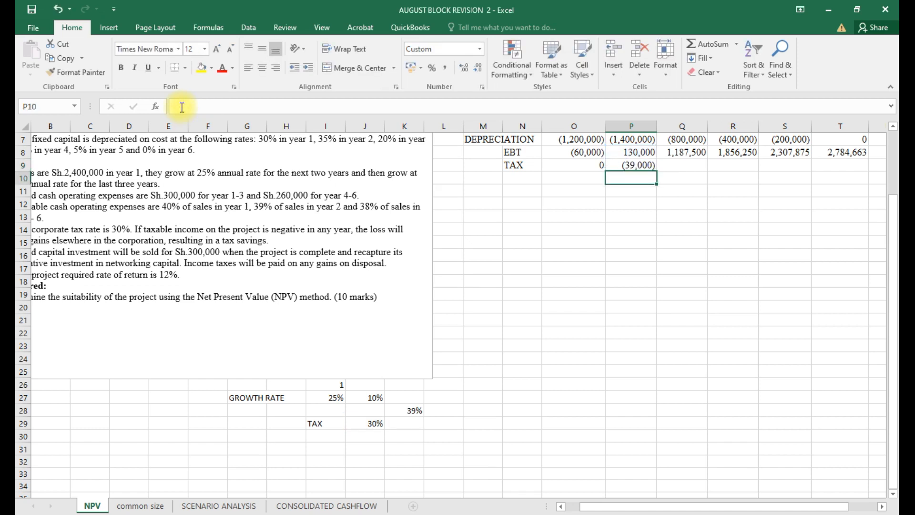
{"action": "left_click", "coordinate": [630, 165]}
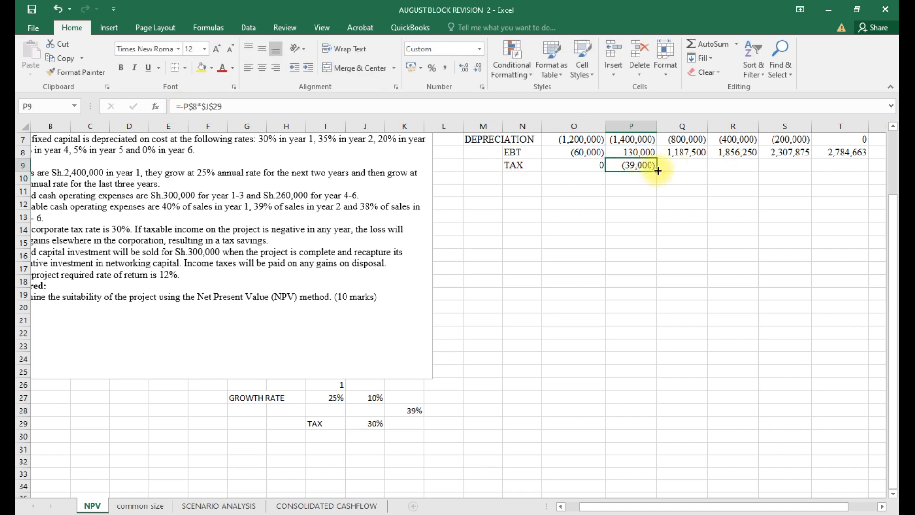
{"action": "left_click_drag", "start_coordinate": [658, 170], "coordinate": [852, 172]}
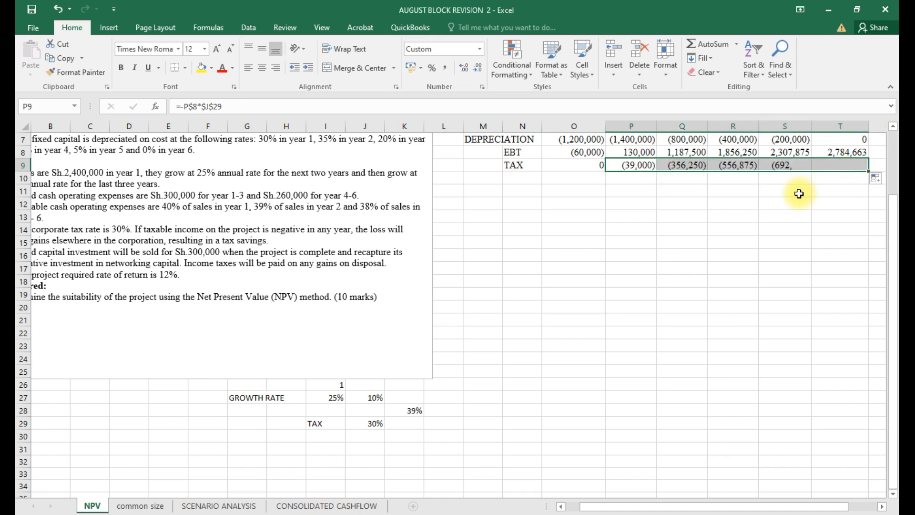
{"action": "left_click", "coordinate": [686, 165]}
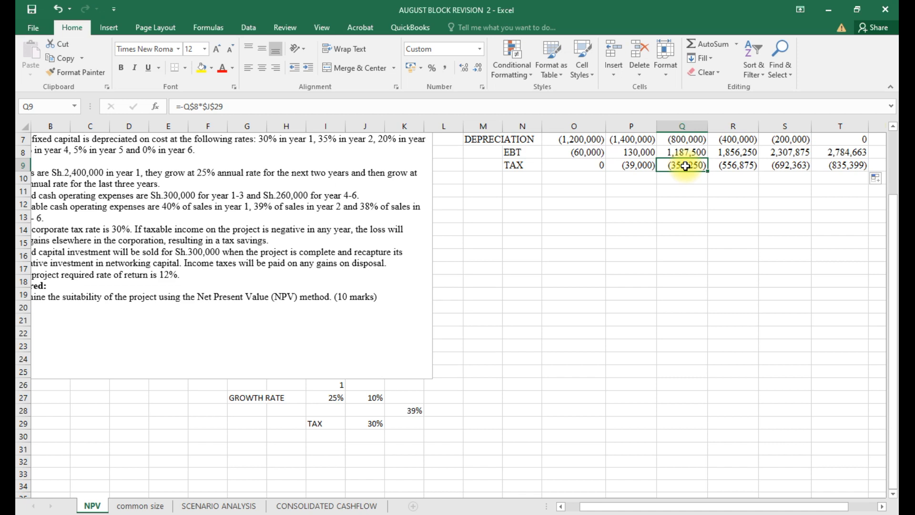
{"action": "left_click", "coordinate": [485, 179]}
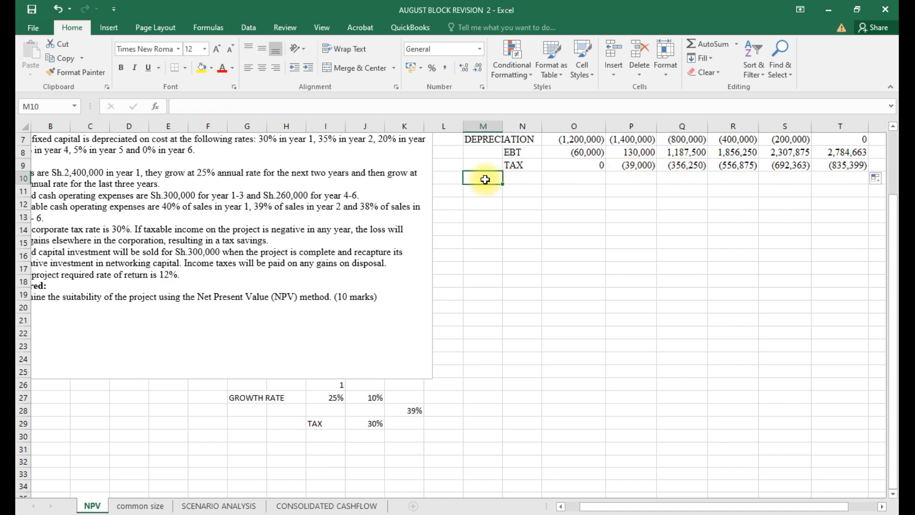
{"action": "type", "text": "CAS"}
{"action": "key", "text": "BackSpace"}
{"action": "key", "text": "BackSpace"}
{"action": "key", "text": "BackSpace"}
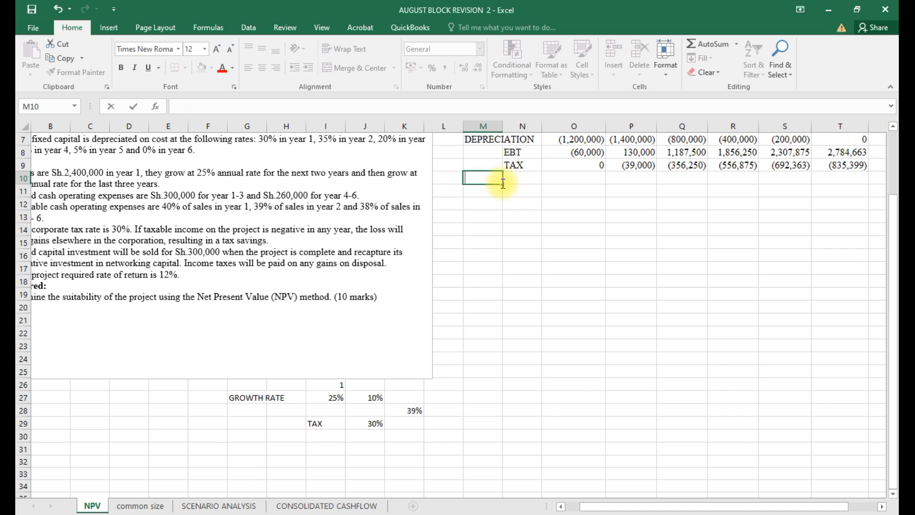
Label row 10 EAT in N10 and total earnings before tax and tax with =SUM(O8:O9) in O10, filled across to T10.
{"action": "left_click", "coordinate": [519, 181]}
{"action": "type", "text": "EAT"}
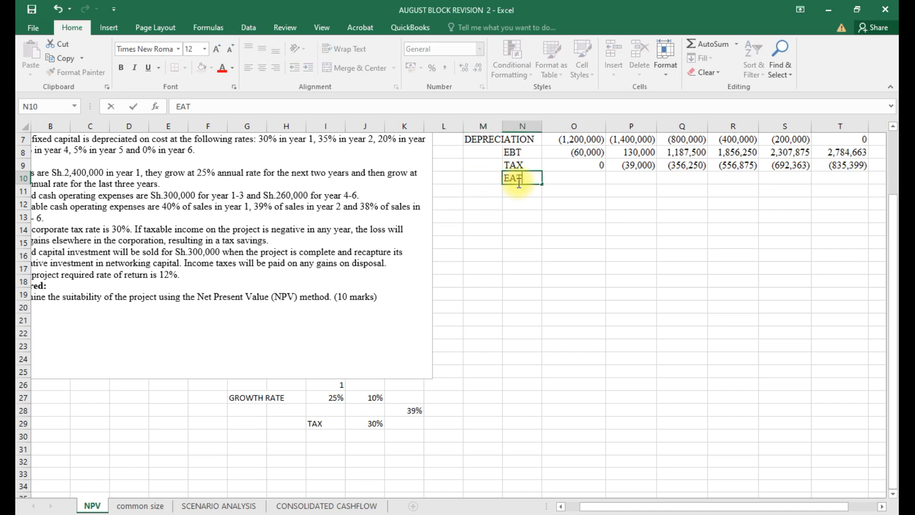
{"action": "left_click", "coordinate": [564, 176]}
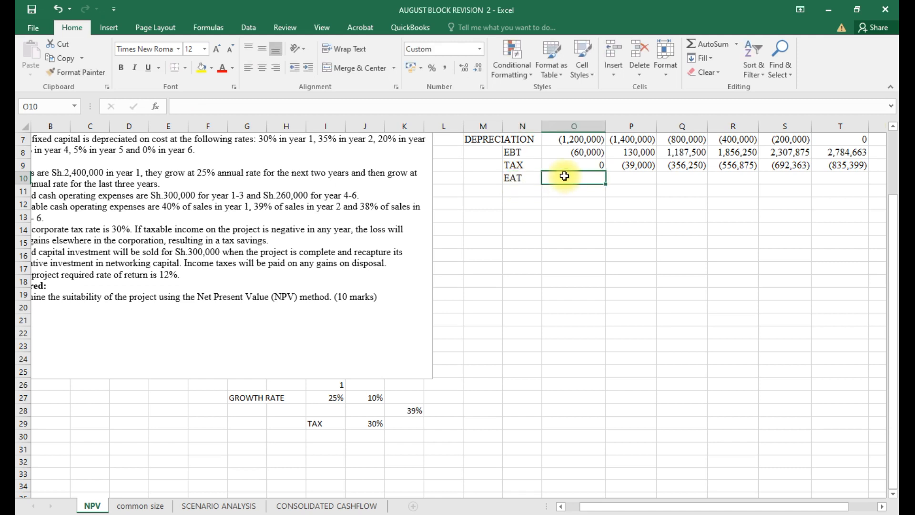
{"action": "key", "text": "alt+equal"}
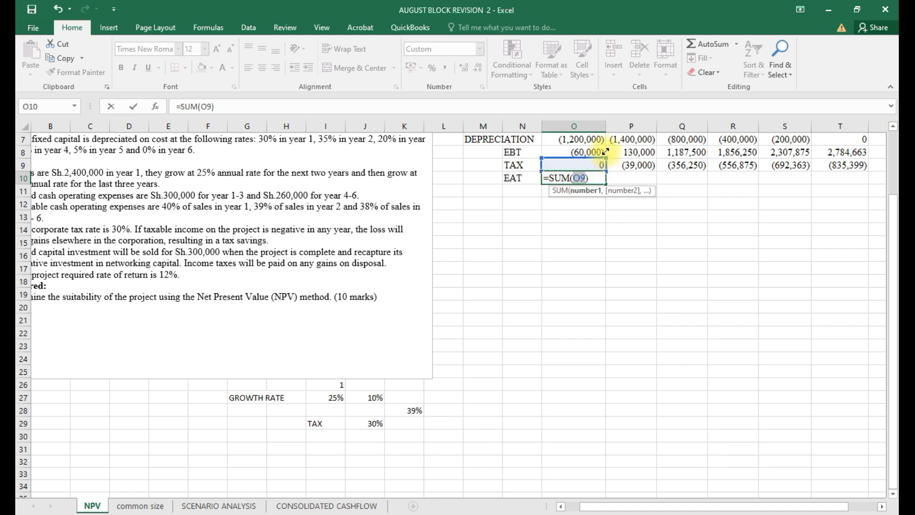
{"action": "left_click_drag", "start_coordinate": [597, 161], "coordinate": [607, 153]}
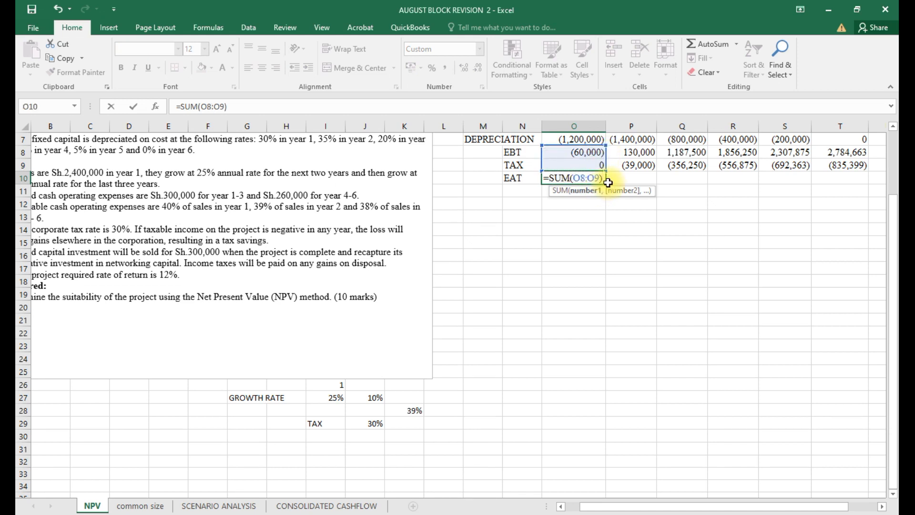
{"action": "key", "text": "Return"}
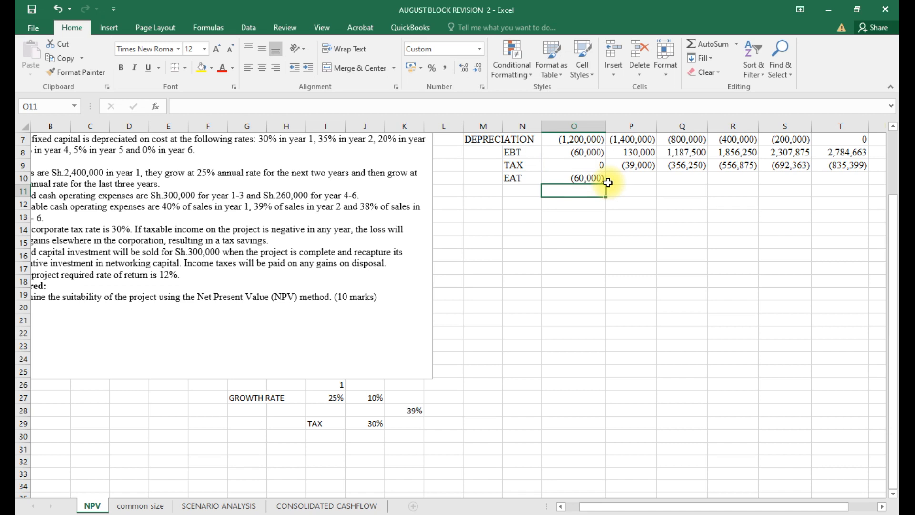
{"action": "left_click", "coordinate": [581, 174]}
{"action": "left_click_drag", "start_coordinate": [608, 185], "coordinate": [868, 186]}
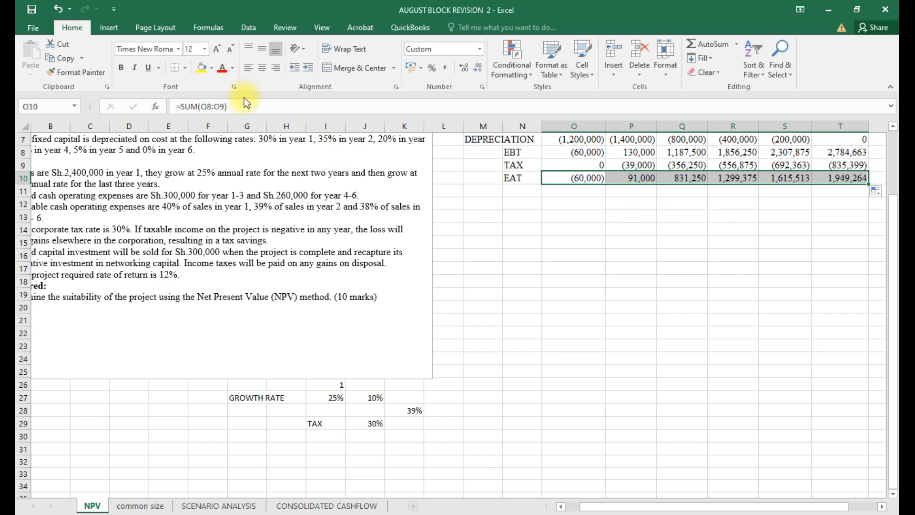
Add a top border to the EAT figures in O10:T10 and the EBT figures in O8:T8.
{"action": "left_click", "coordinate": [186, 70]}
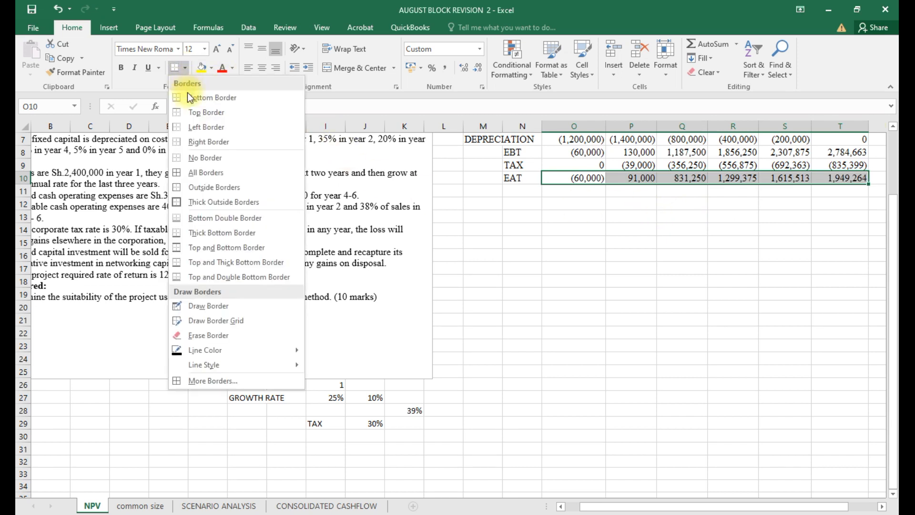
{"action": "left_click", "coordinate": [193, 112]}
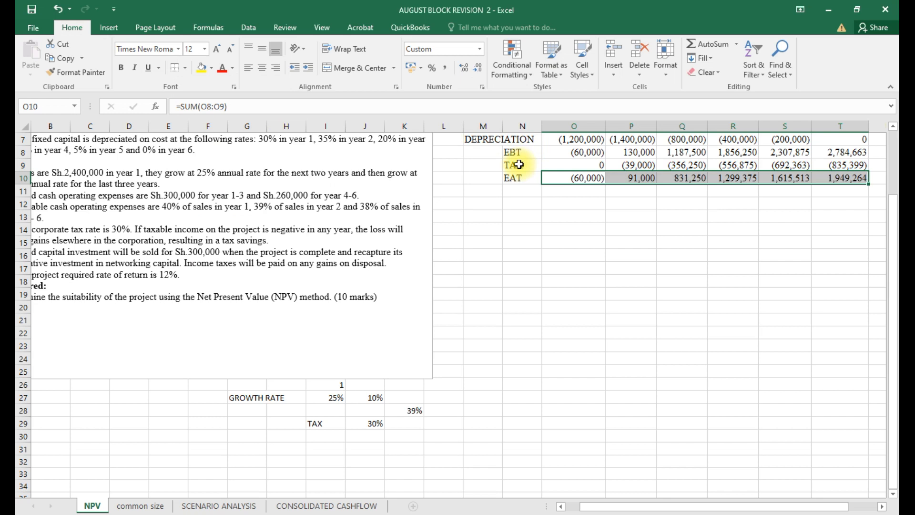
{"action": "left_click_drag", "start_coordinate": [551, 151], "coordinate": [855, 153]}
{"action": "left_click", "coordinate": [175, 67]}
{"action": "left_click", "coordinate": [592, 248]}
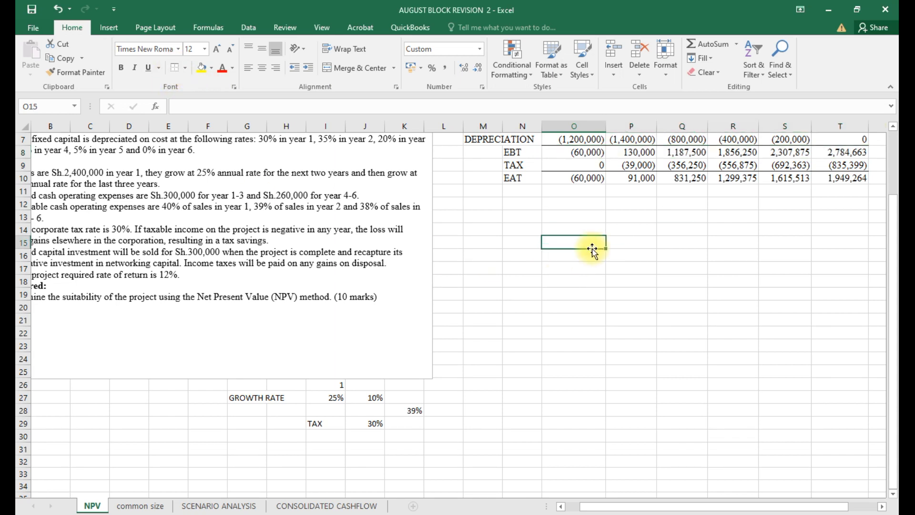
Repeat the depreciation label in M11 by linking it to the existing one with =M7.
{"action": "left_click", "coordinate": [482, 193]}
{"action": "type", "text": "="}
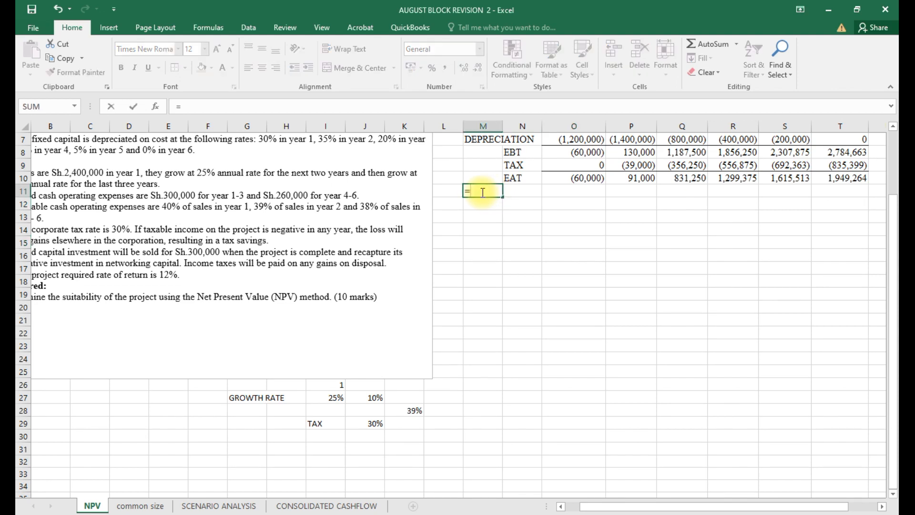
{"action": "left_click", "coordinate": [478, 143]}
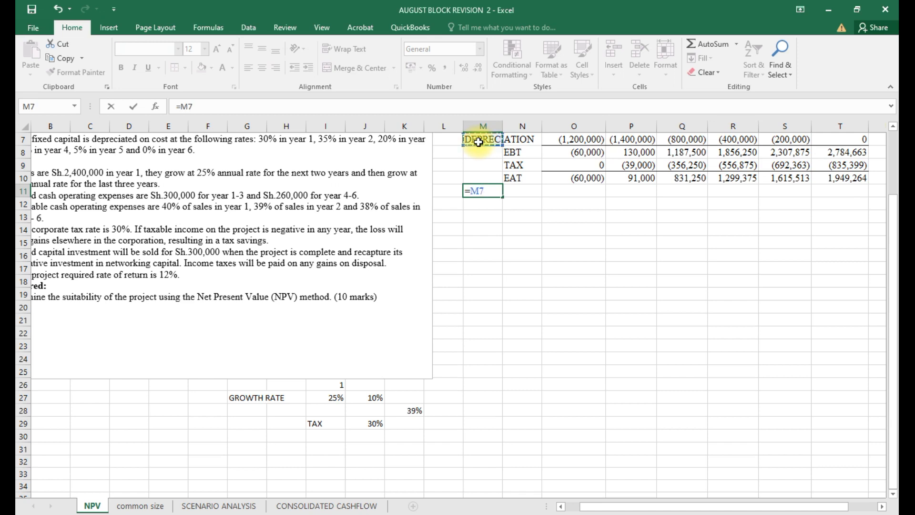
{"action": "key", "text": "Return"}
Add back depreciation as a positive amount in O11 with =-O7, filled across to T11 for all six years.
{"action": "left_click", "coordinate": [570, 194]}
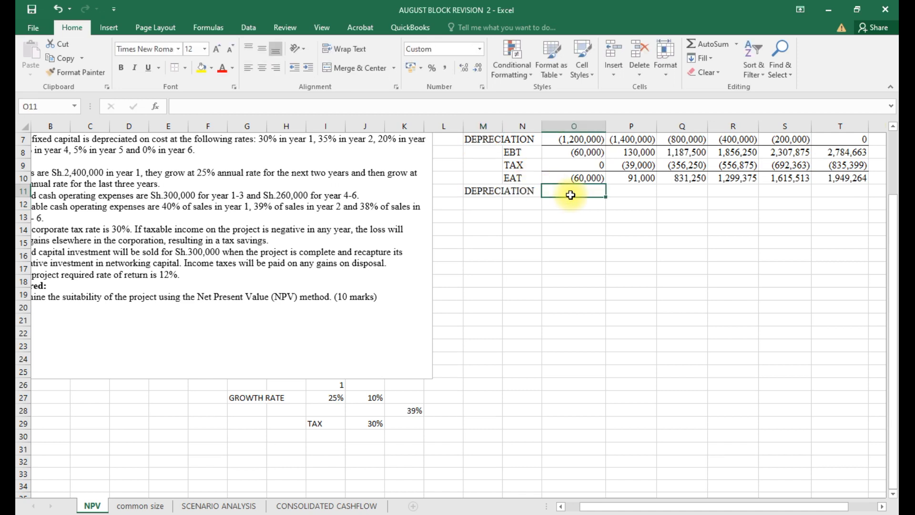
{"action": "type", "text": "="}
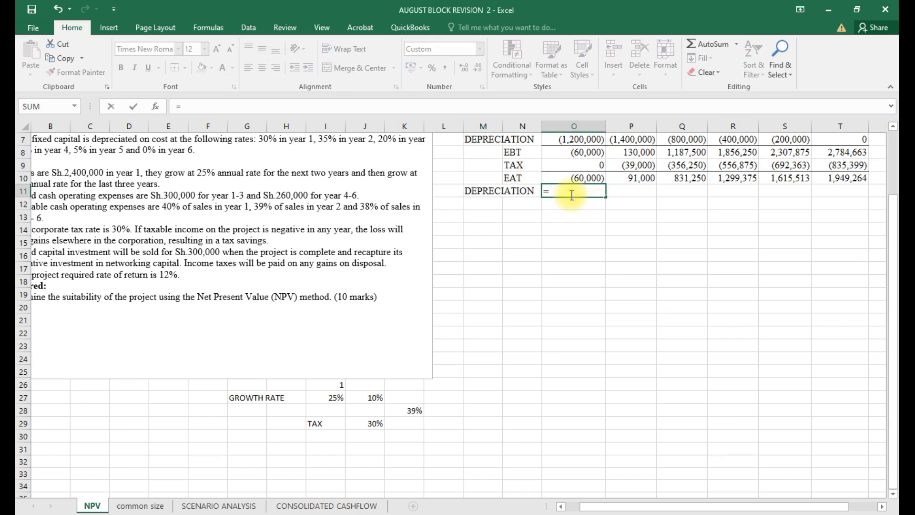
{"action": "type", "text": "-"}
{"action": "left_click", "coordinate": [575, 138]}
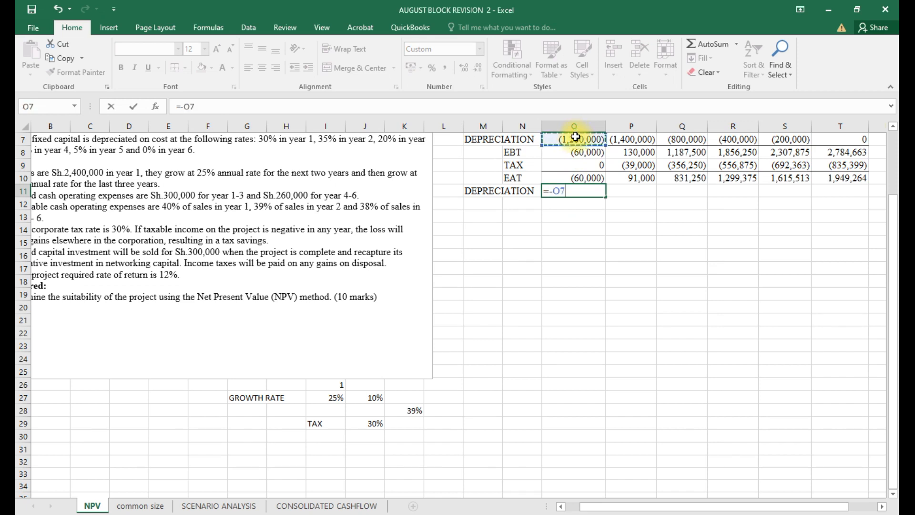
{"action": "key", "text": "Return"}
{"action": "left_click", "coordinate": [585, 190]}
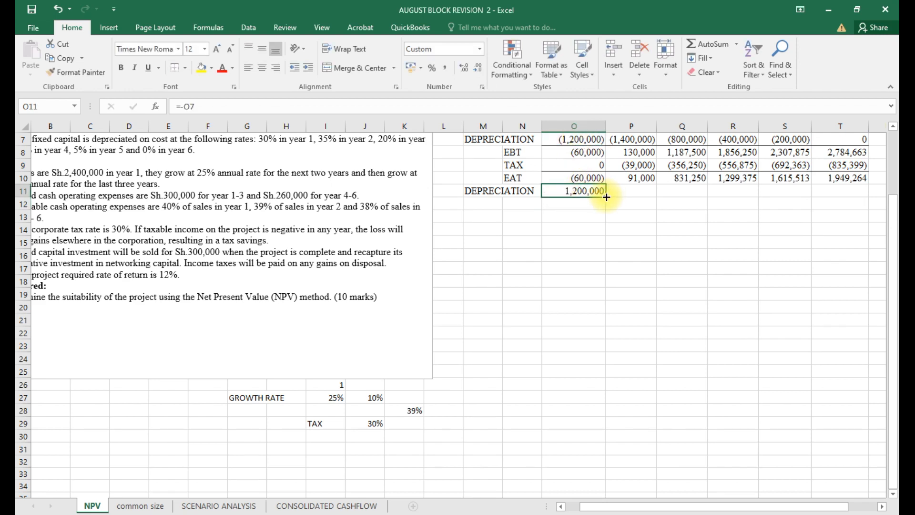
{"action": "left_click_drag", "start_coordinate": [606, 196], "coordinate": [861, 192]}
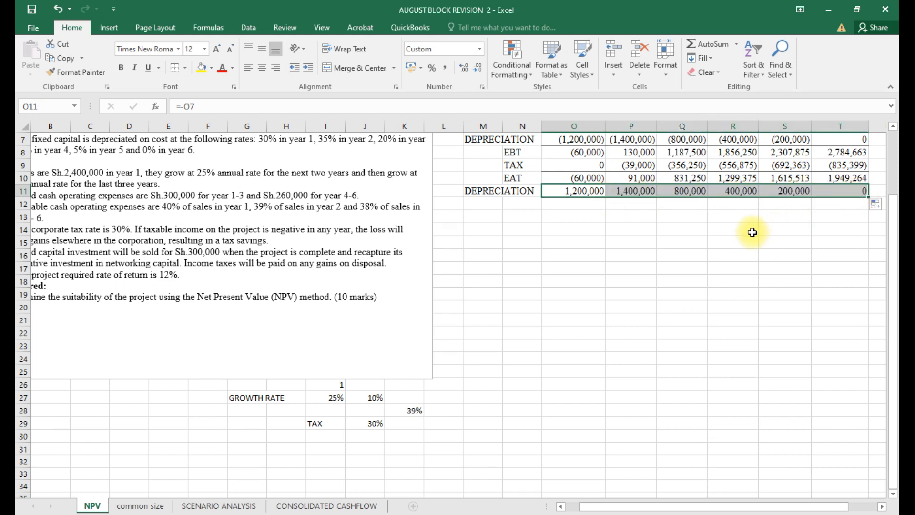
Label row 12 CASHFLOW in M12 and total EAT and added-back depreciation with =SUM(O10:O11) in O12, filled across to T12.
{"action": "left_click", "coordinate": [487, 204]}
{"action": "type", "text": "CA"}
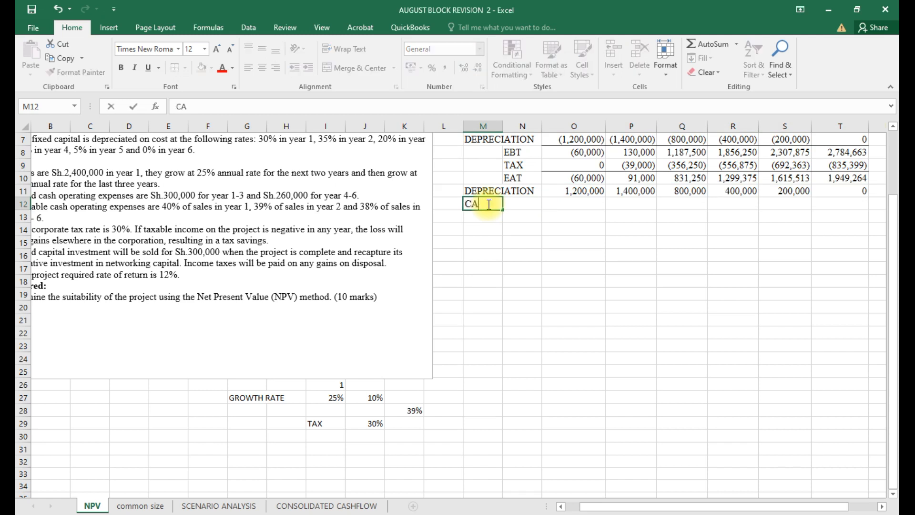
{"action": "type", "text": "SHFLOW"}
{"action": "left_click", "coordinate": [579, 207]}
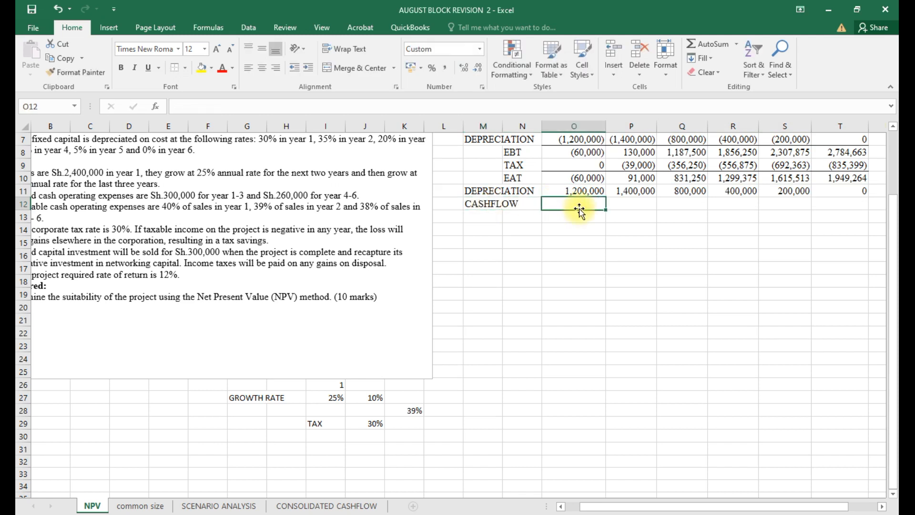
{"action": "key", "text": "alt+equal"}
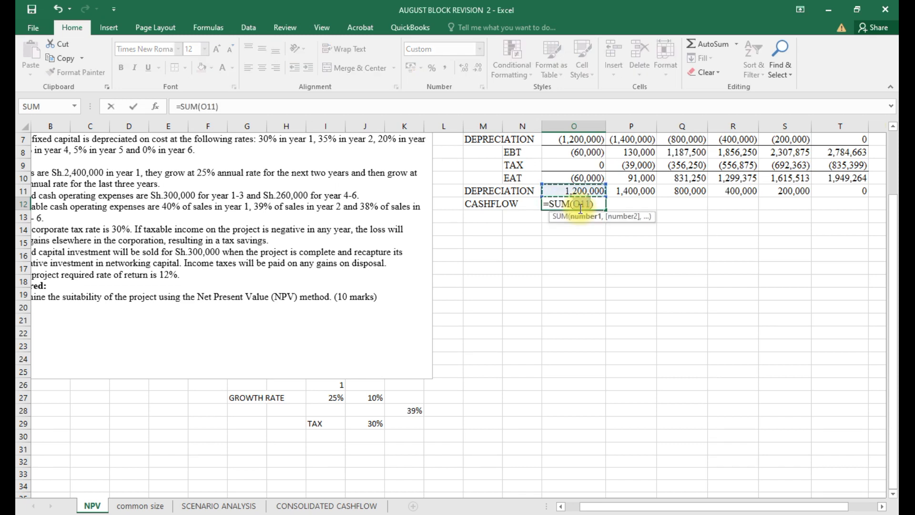
{"action": "left_click_drag", "start_coordinate": [606, 192], "coordinate": [608, 181]}
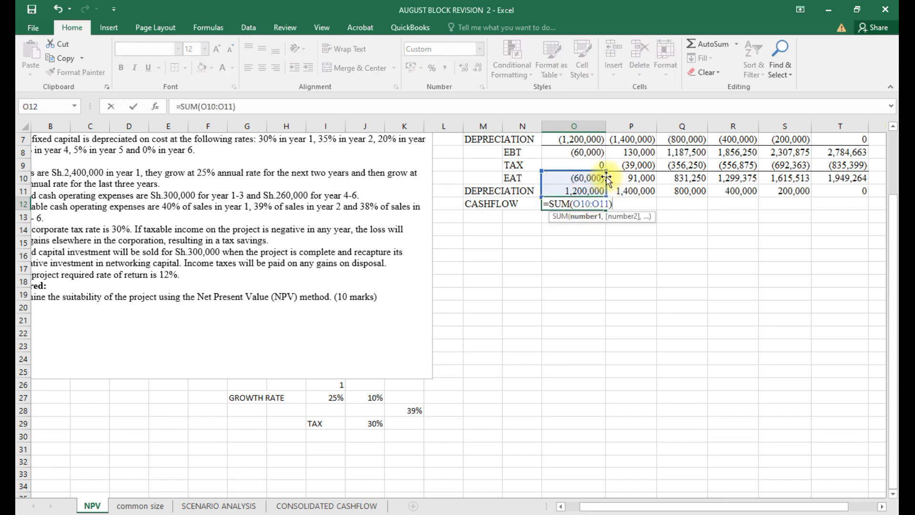
{"action": "key", "text": "Return"}
{"action": "left_click", "coordinate": [553, 200]}
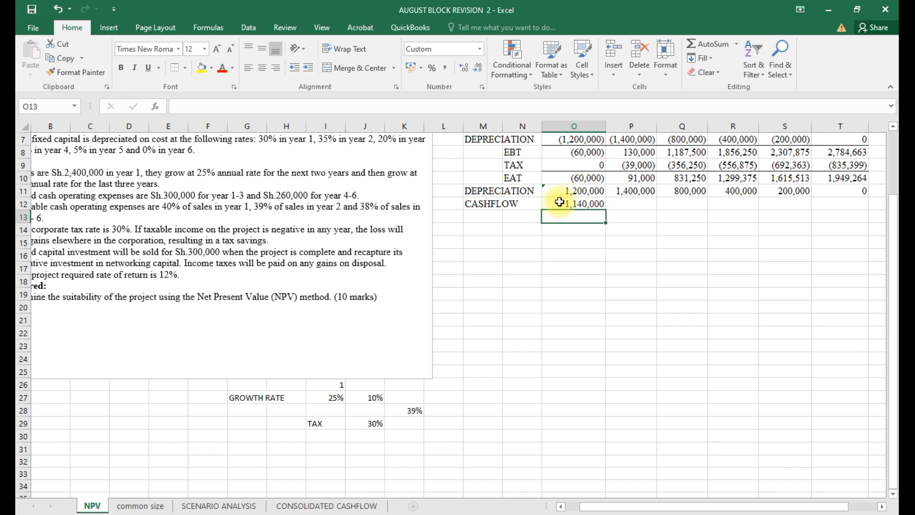
{"action": "left_click_drag", "start_coordinate": [606, 209], "coordinate": [860, 204]}
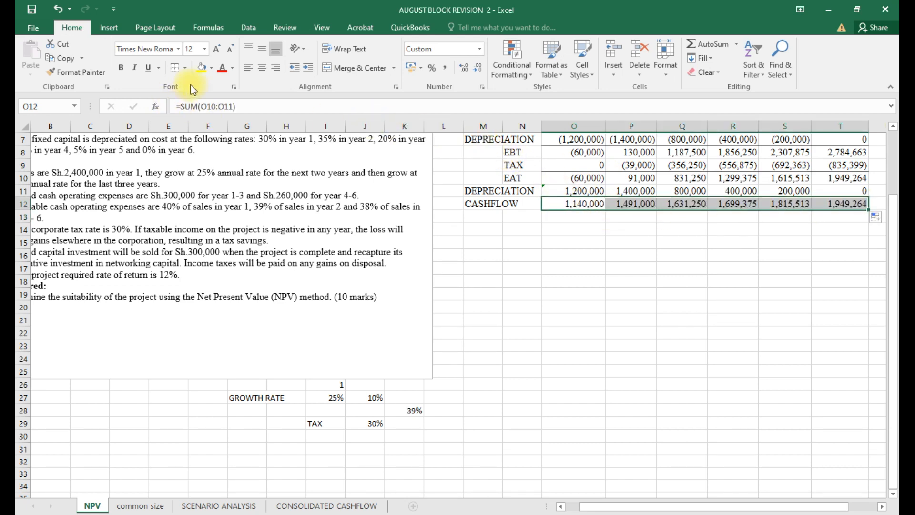
Enter the label CAPIATAL in cell M15, below the cash flow table.
{"action": "left_click", "coordinate": [653, 253]}
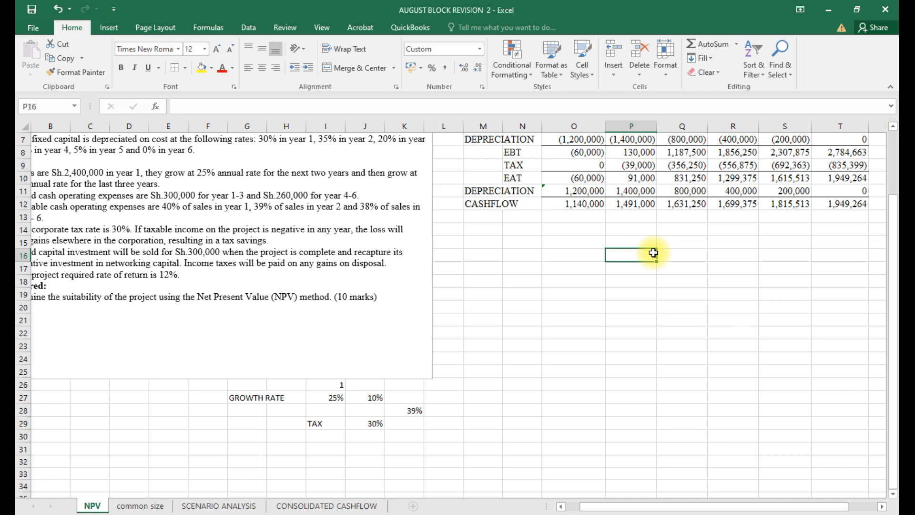
{"action": "scroll", "coordinate": [633, 303], "scroll_direction": "up", "scroll_amount": 2}
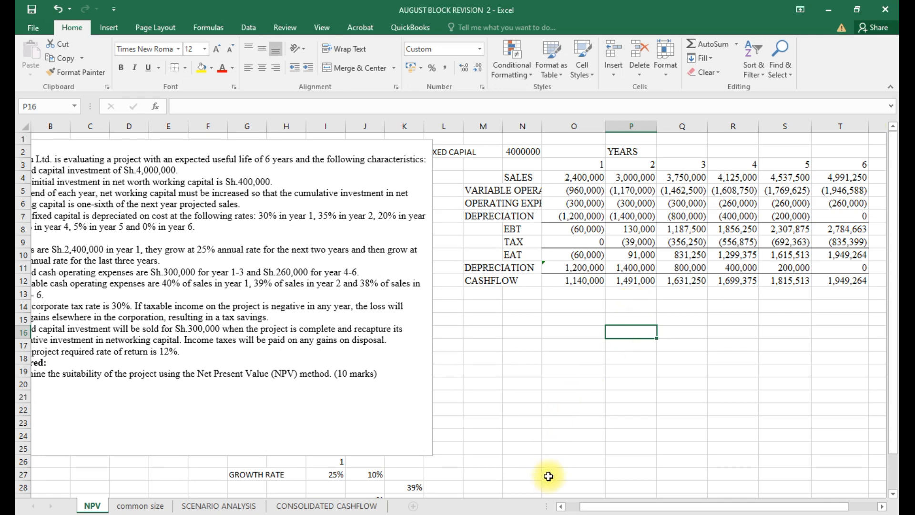
{"action": "left_click_drag", "start_coordinate": [589, 507], "coordinate": [581, 507]}
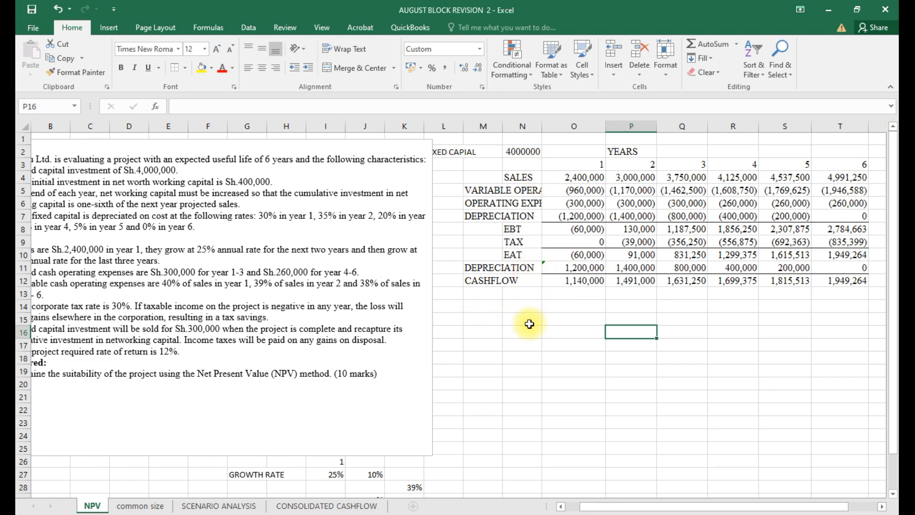
{"action": "left_click", "coordinate": [529, 165]}
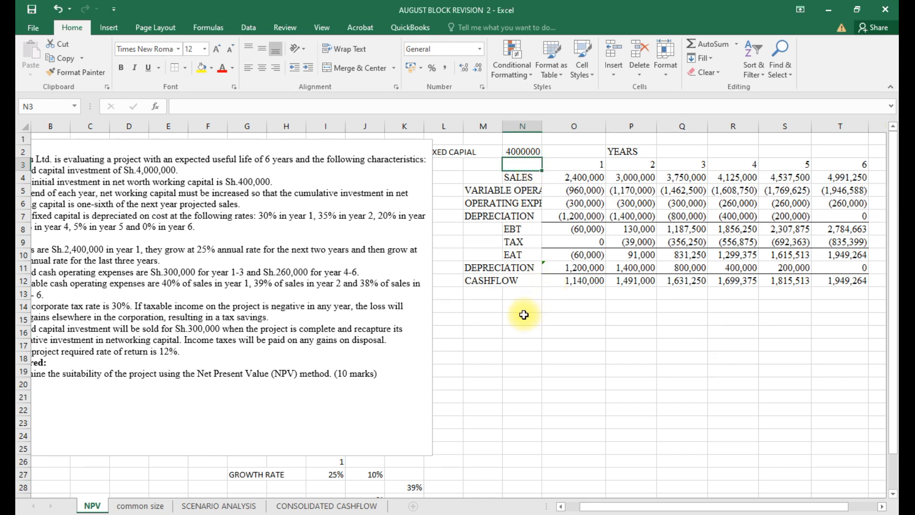
{"action": "left_click", "coordinate": [472, 322]}
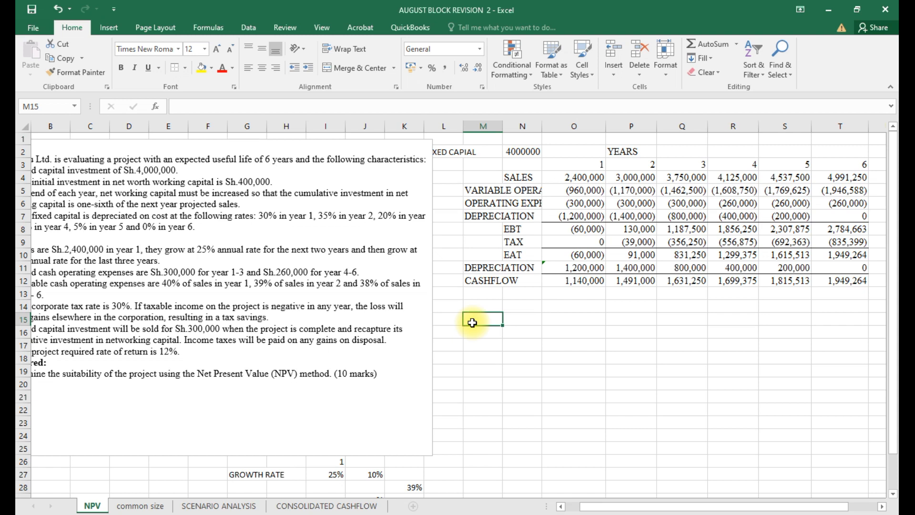
{"action": "type", "text": "CAPIAT"}
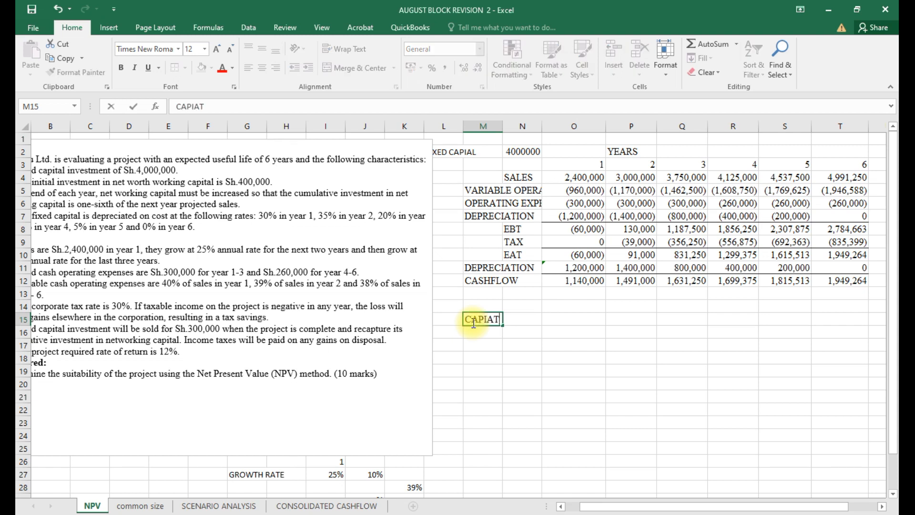
{"action": "type", "text": "AL"}
{"action": "key", "text": "Return"}
Link cell N15 to the fixed capital amount with the formula =N2.
{"action": "left_click", "coordinate": [528, 319]}
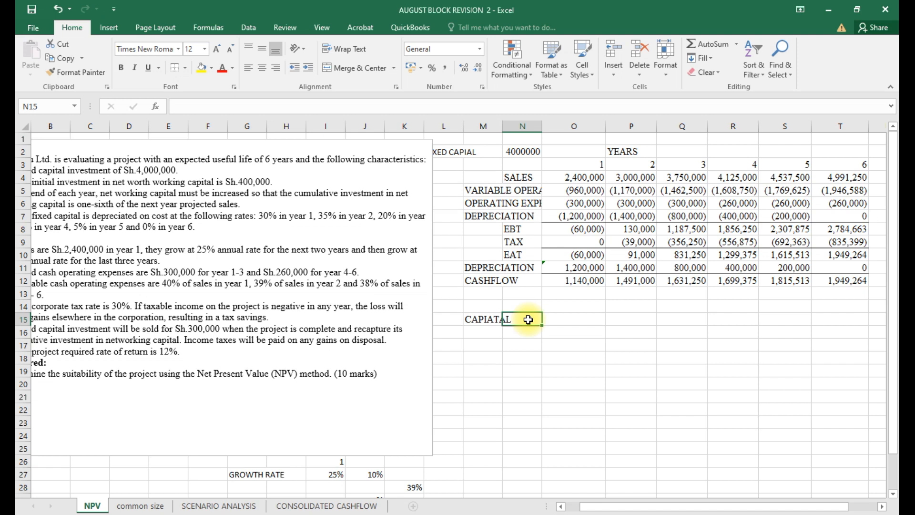
{"action": "type", "text": "="}
{"action": "left_click", "coordinate": [510, 152]}
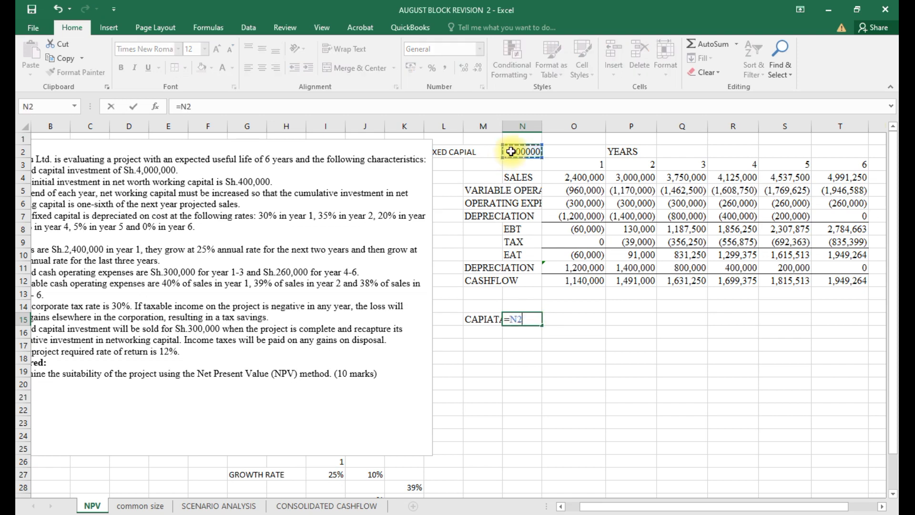
{"action": "key", "text": "Return"}
Format the range N15:O25 with thousands separators and no decimal places.
{"action": "left_click", "coordinate": [529, 318]}
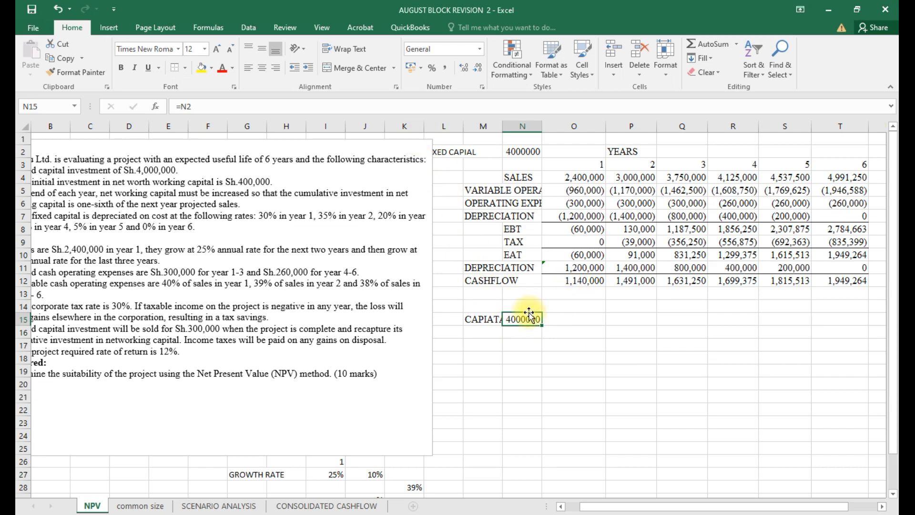
{"action": "left_click", "coordinate": [523, 356]}
{"action": "left_click_drag", "start_coordinate": [519, 314], "coordinate": [553, 444]}
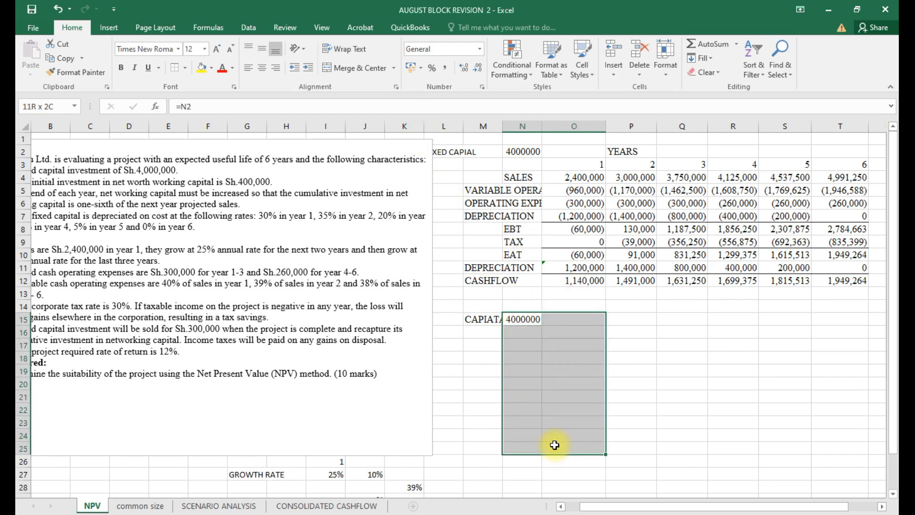
{"action": "left_click", "coordinate": [444, 70]}
{"action": "left_click", "coordinate": [481, 70]}
{"action": "left_click", "coordinate": [481, 70]}
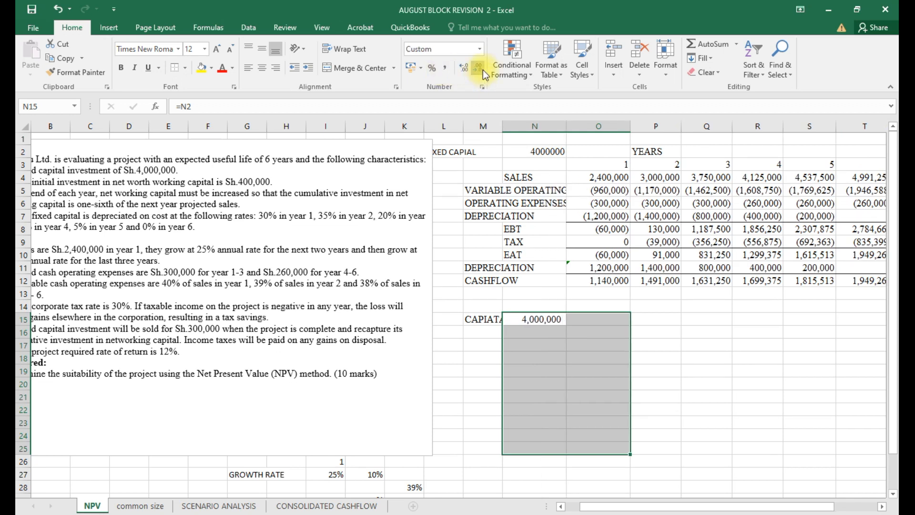
{"action": "left_click", "coordinate": [653, 358]}
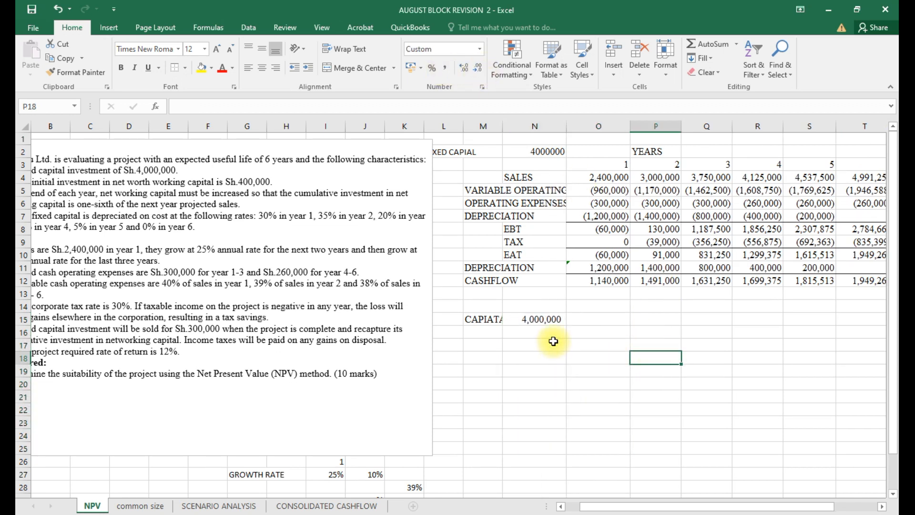
Merge and center cells L16:M16 and enter the label WORKING CAPITAL.
{"action": "left_click", "coordinate": [474, 332]}
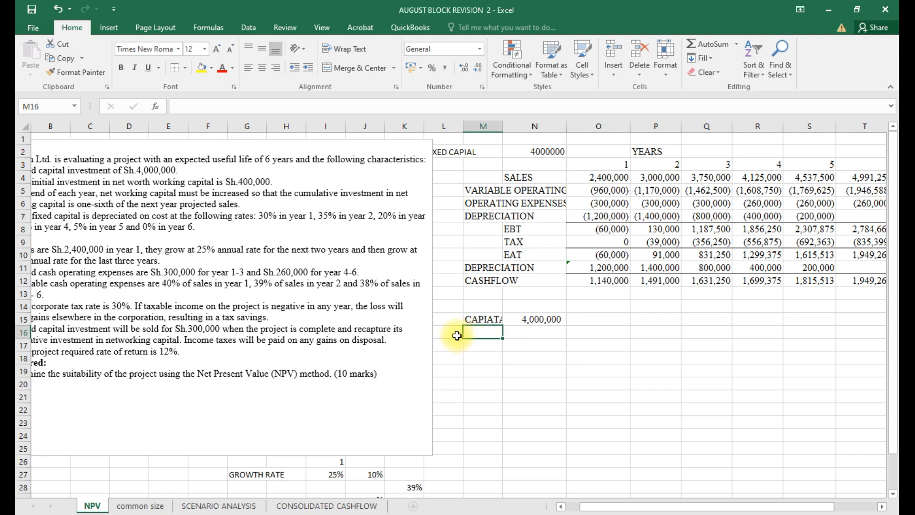
{"action": "left_click", "coordinate": [456, 335]}
{"action": "left_click", "coordinate": [480, 336]}
{"action": "left_click", "coordinate": [460, 335]}
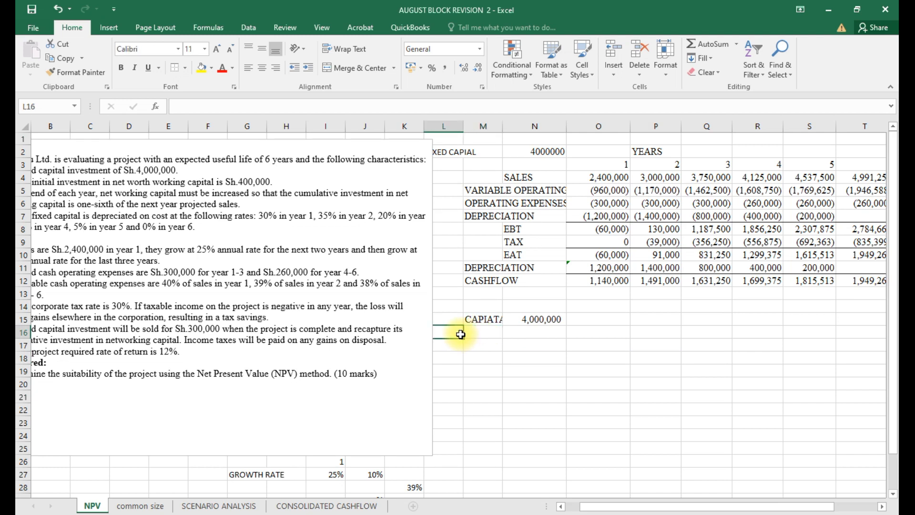
{"action": "left_click_drag", "start_coordinate": [460, 335], "coordinate": [481, 334]}
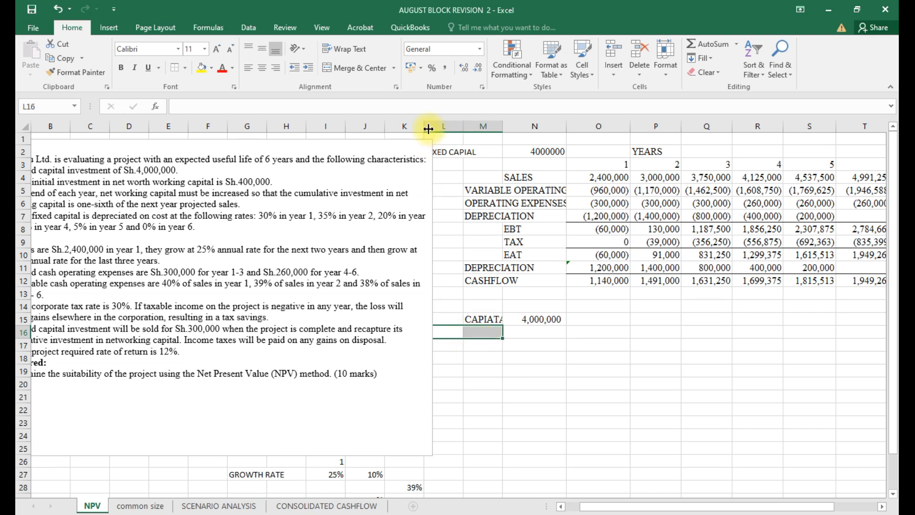
{"action": "type", "text": "W"}
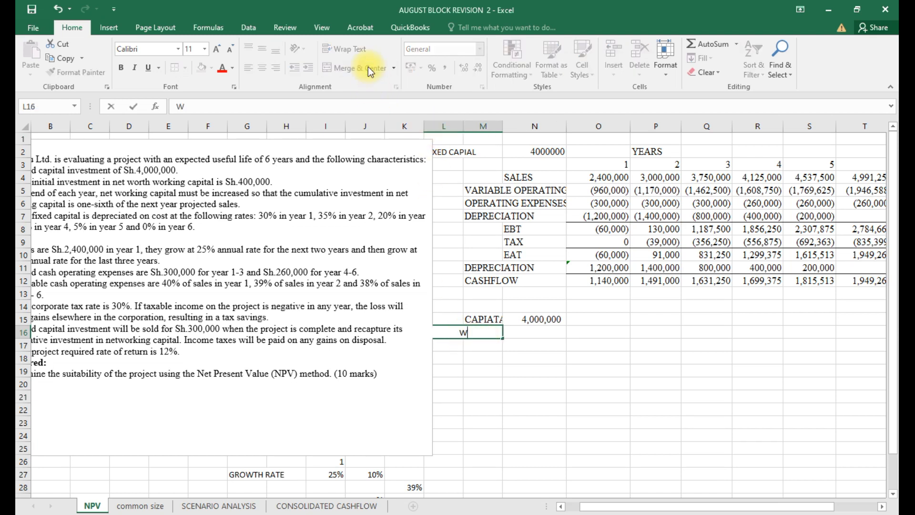
{"action": "type", "text": "ORKING CAPITAL"}
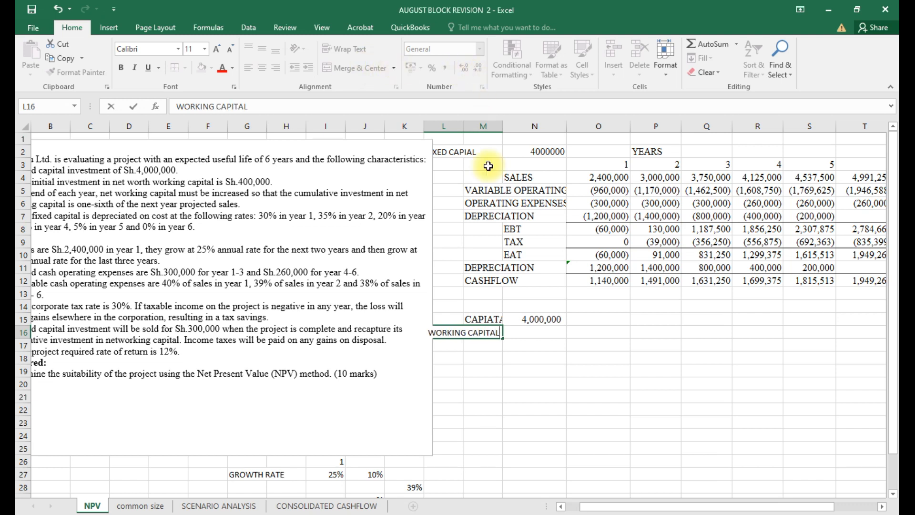
{"action": "left_click", "coordinate": [593, 332]}
Enter the initial working capital investment of 400000 in cell N16.
{"action": "left_click", "coordinate": [541, 335]}
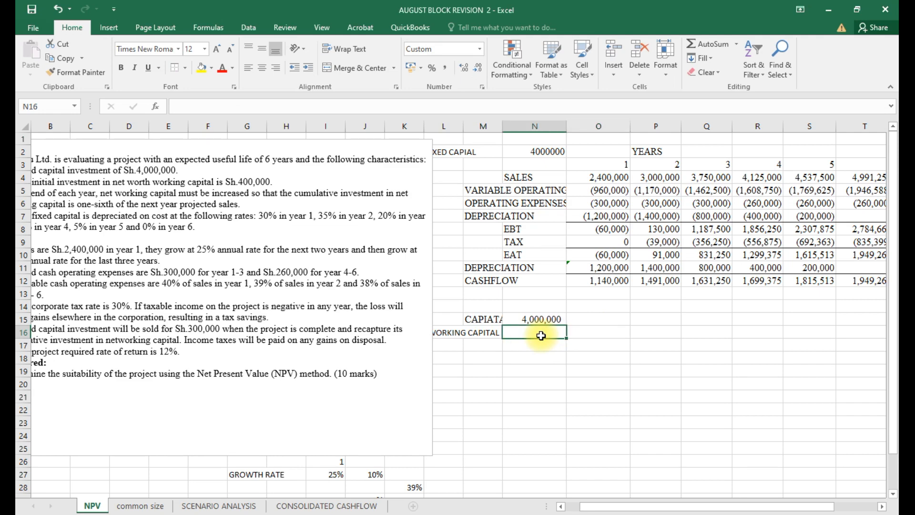
{"action": "left_click_drag", "start_coordinate": [588, 508], "coordinate": [575, 510]}
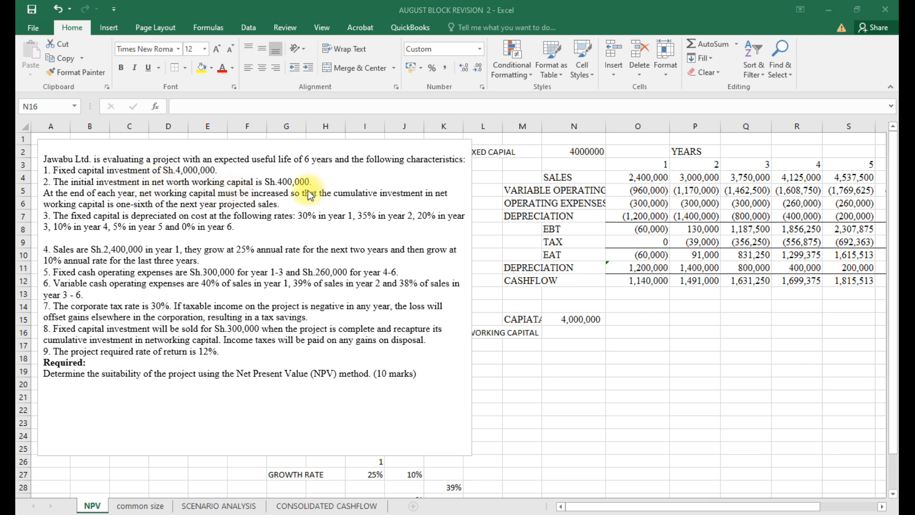
{"action": "left_click", "coordinate": [569, 331]}
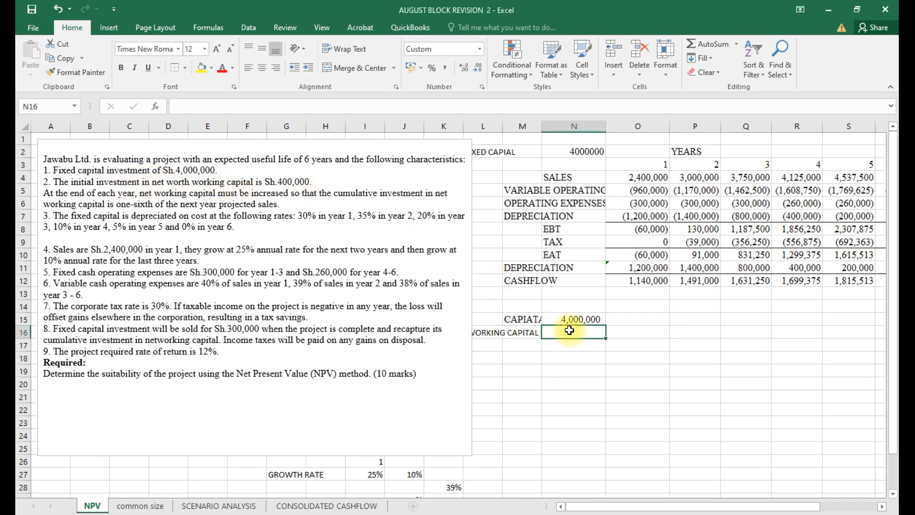
{"action": "type", "text": "400,000"}
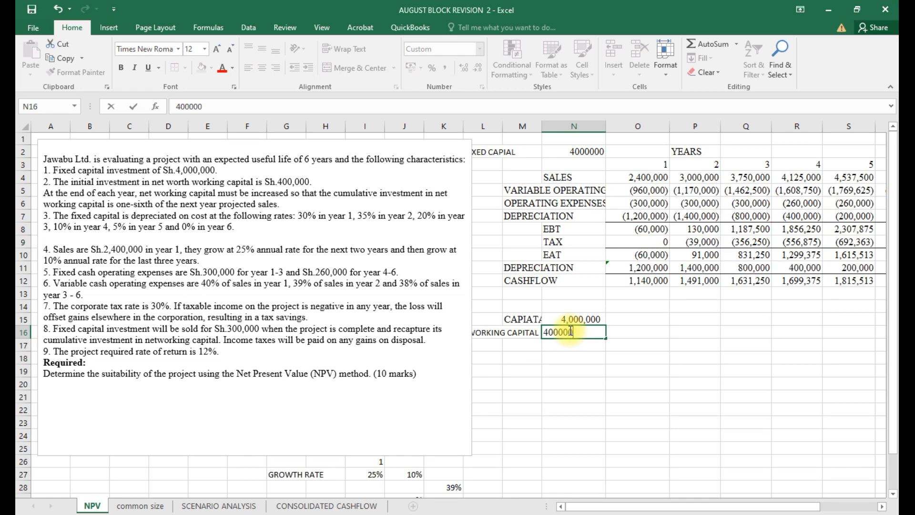
{"action": "key", "text": "Return"}
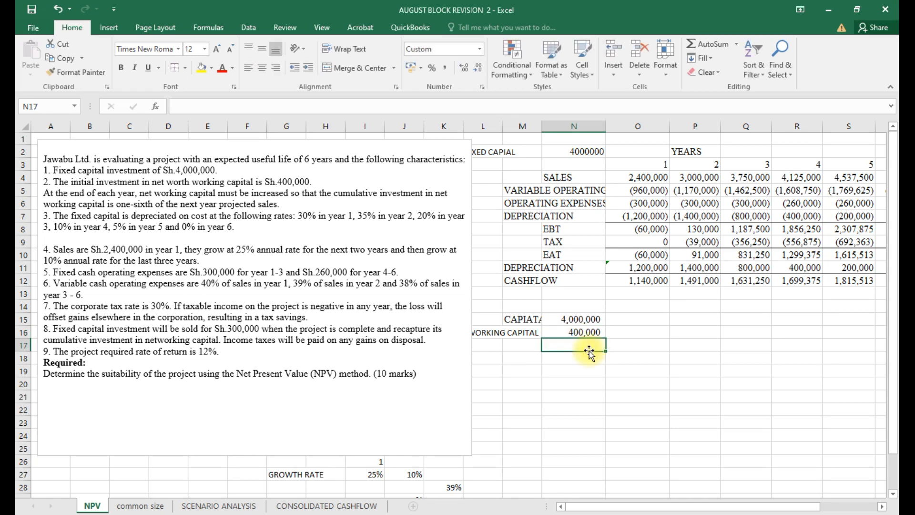
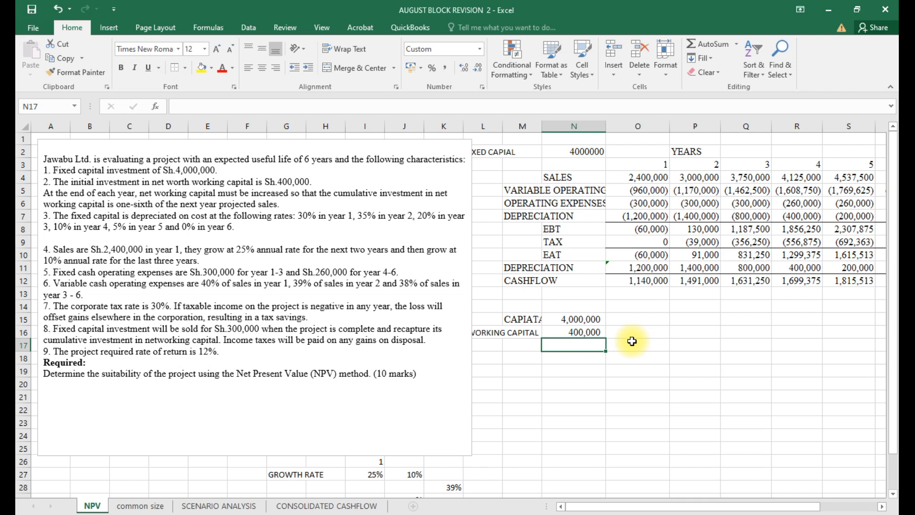
Try calculating the year 1 working capital in O16 from the same year's sales with =O4*1/6.
{"action": "left_click", "coordinate": [833, 502]}
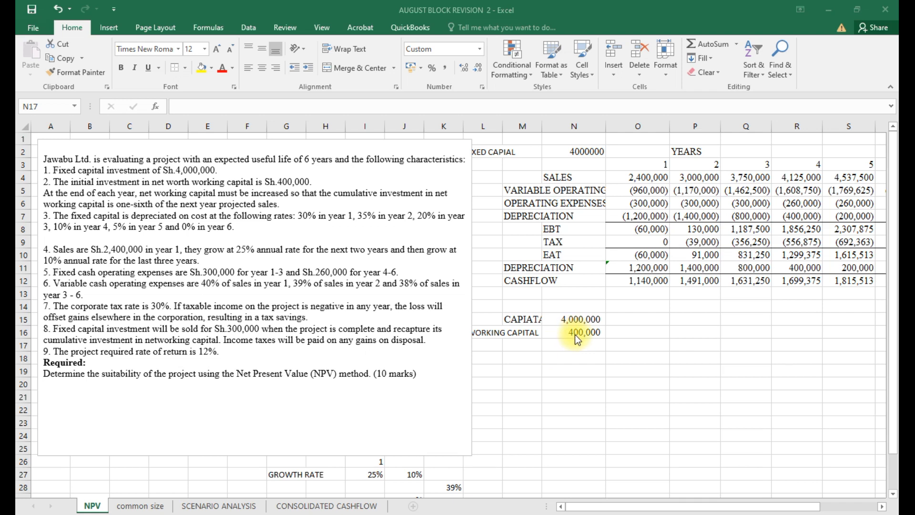
{"action": "left_click", "coordinate": [633, 332]}
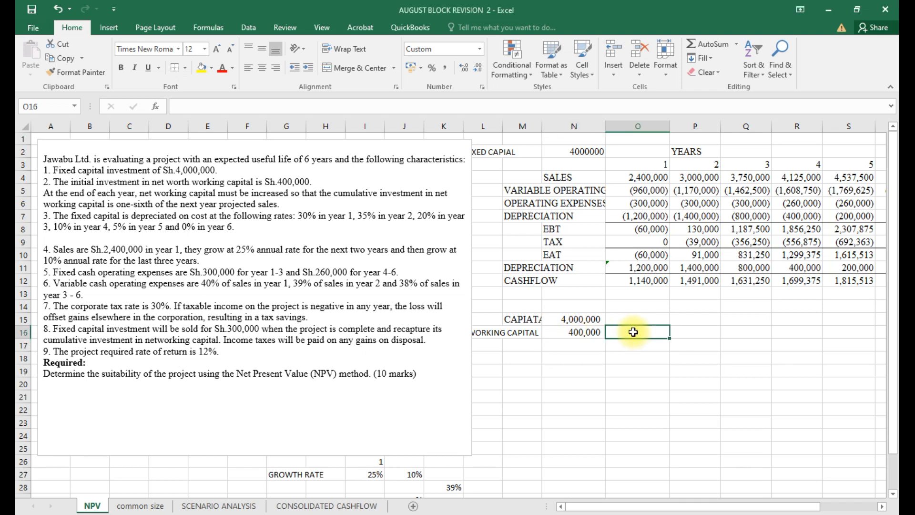
{"action": "type", "text": "="}
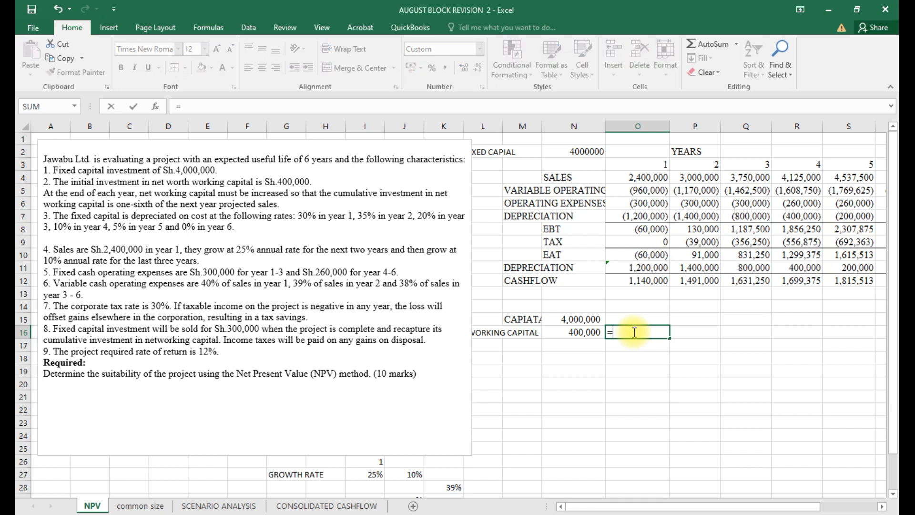
{"action": "left_click", "coordinate": [637, 176]}
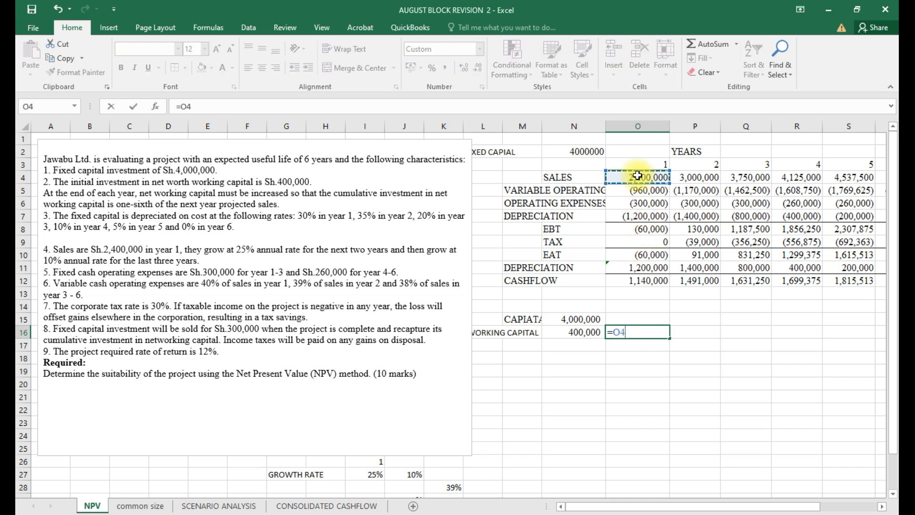
{"action": "type", "text": "*1/6"}
{"action": "key", "text": "Return"}
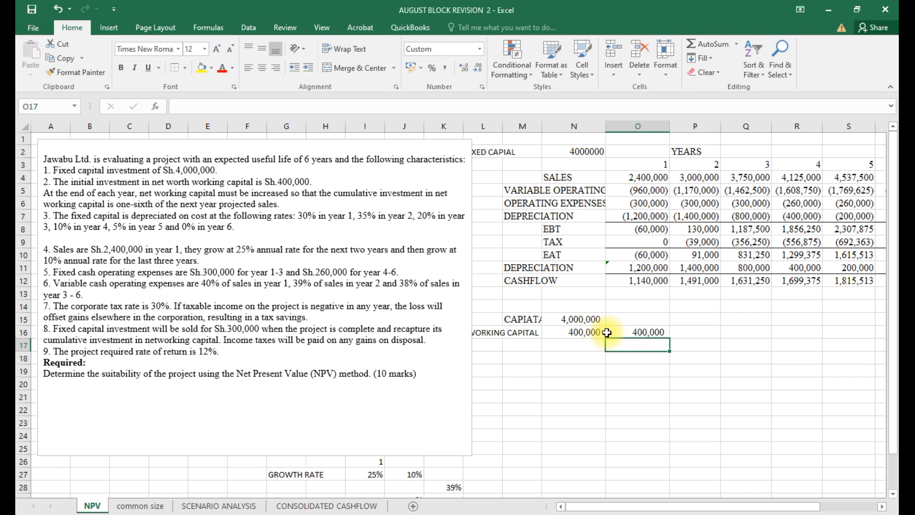
Replace the formula in O16 with =P4*1/6 to take one-sixth of the year 2 sales.
{"action": "left_click", "coordinate": [639, 333]}
{"action": "key", "text": "BackSpace"}
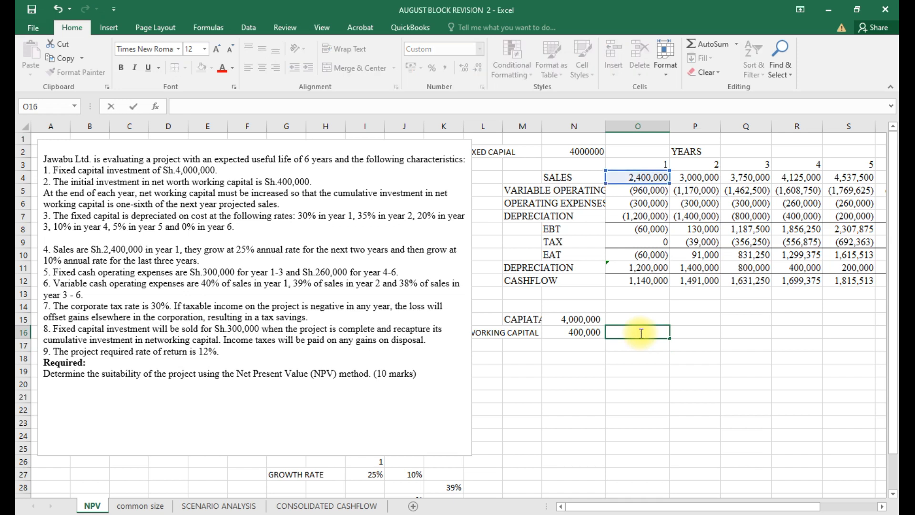
{"action": "type", "text": "="}
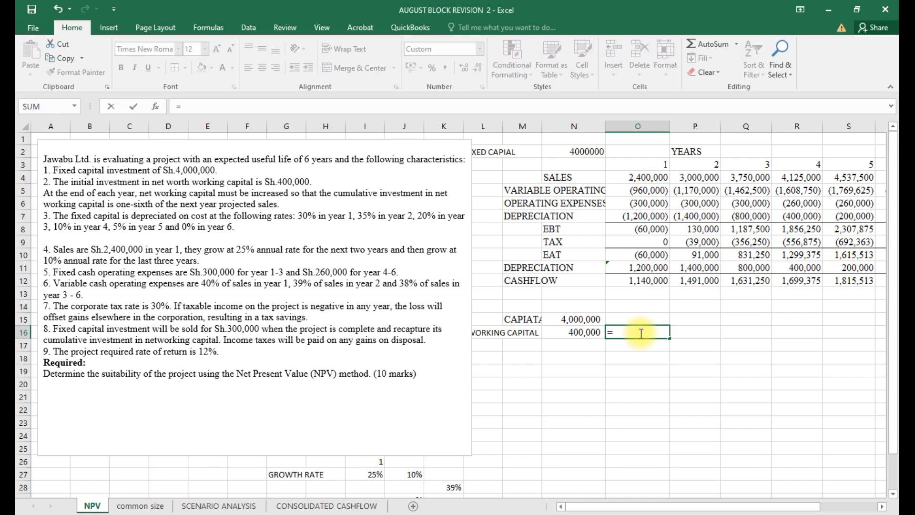
{"action": "left_click", "coordinate": [695, 177]}
{"action": "type", "text": "*1/"}
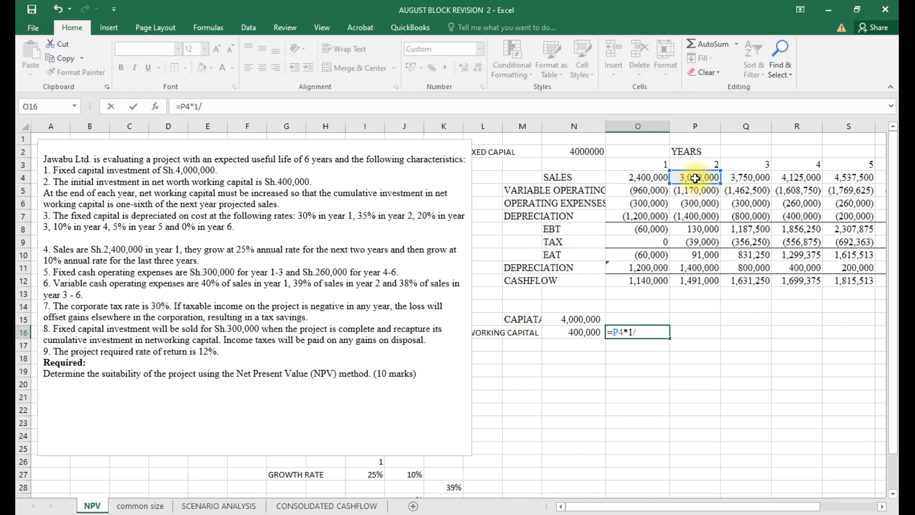
{"action": "type", "text": "6"}
{"action": "key", "text": "Return"}
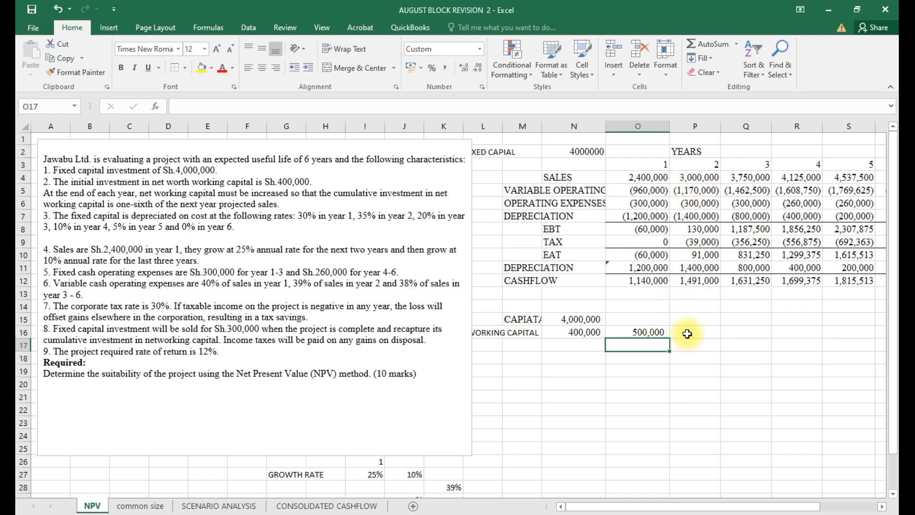
Calculate the year 2 working capital in P16 with =Q4*1/6, one-sixth of the year 3 sales.
{"action": "left_click", "coordinate": [643, 333]}
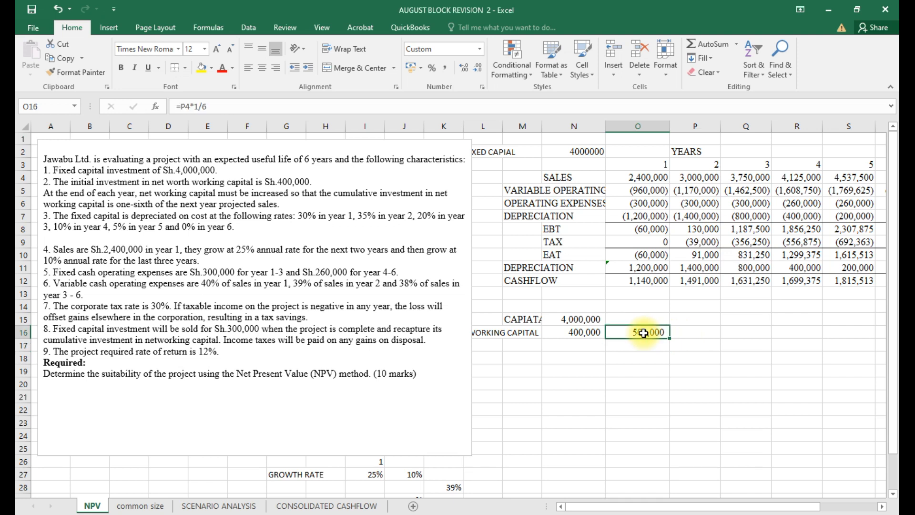
{"action": "left_click", "coordinate": [677, 331]}
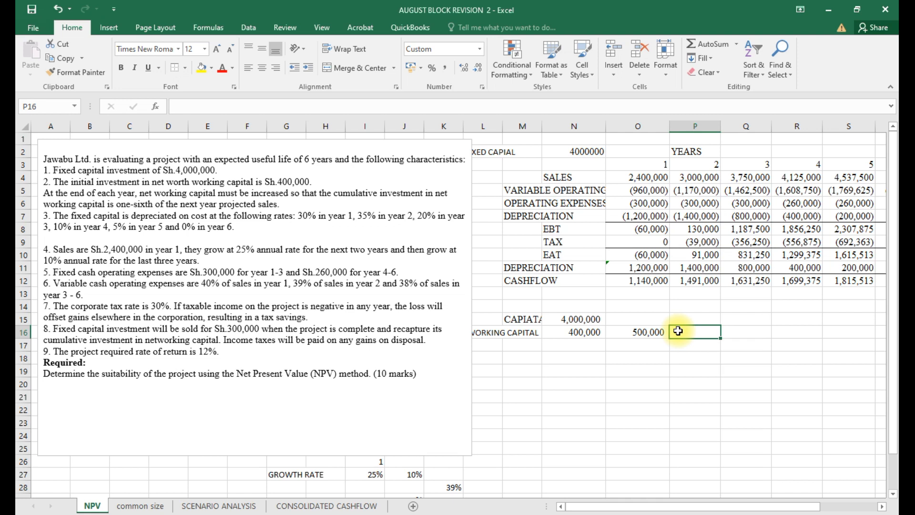
{"action": "type", "text": "="}
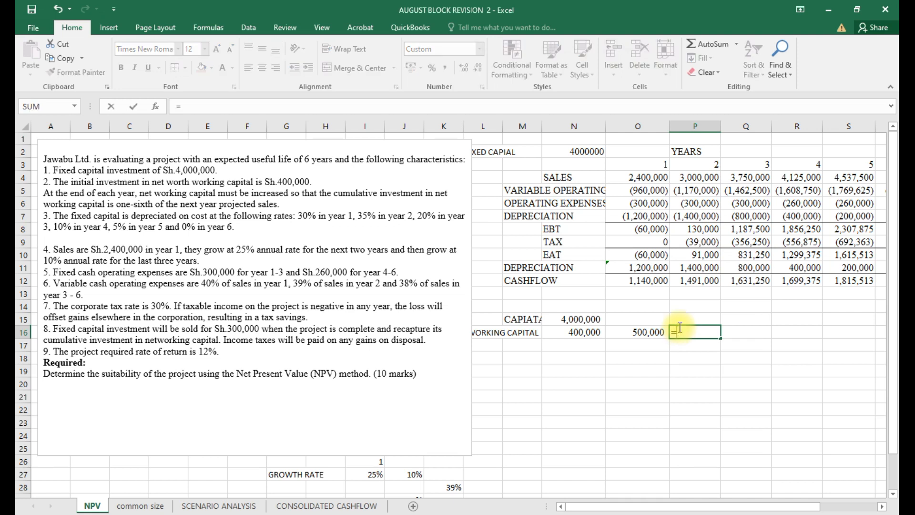
{"action": "left_click", "coordinate": [751, 172]}
{"action": "type", "text": "*1/"}
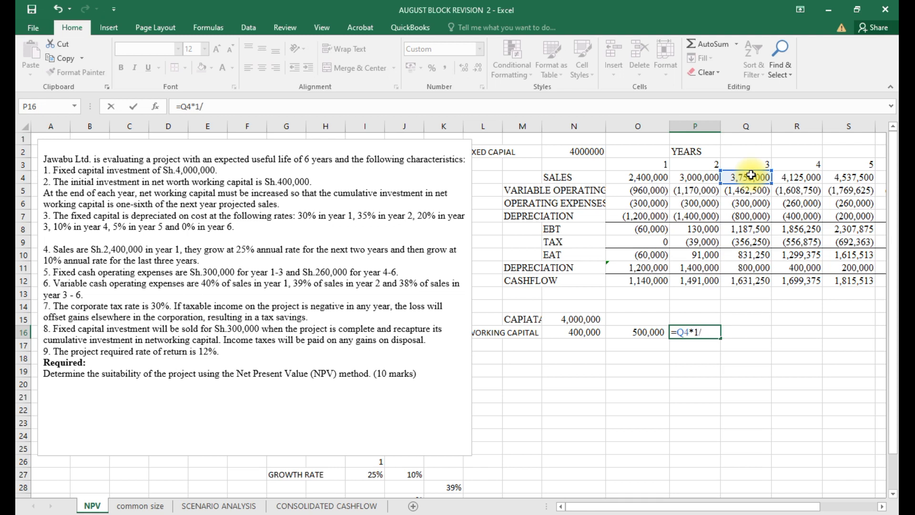
{"action": "type", "text": "6"}
{"action": "key", "text": "Return"}
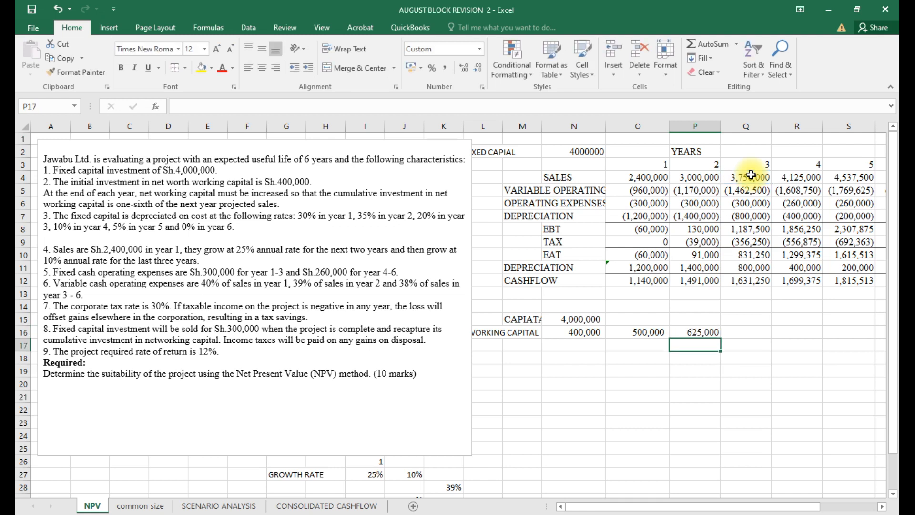
Try calculating the year 3 working capital in Q16 as one-sixth of the year 4 sales.
{"action": "left_click", "coordinate": [750, 332]}
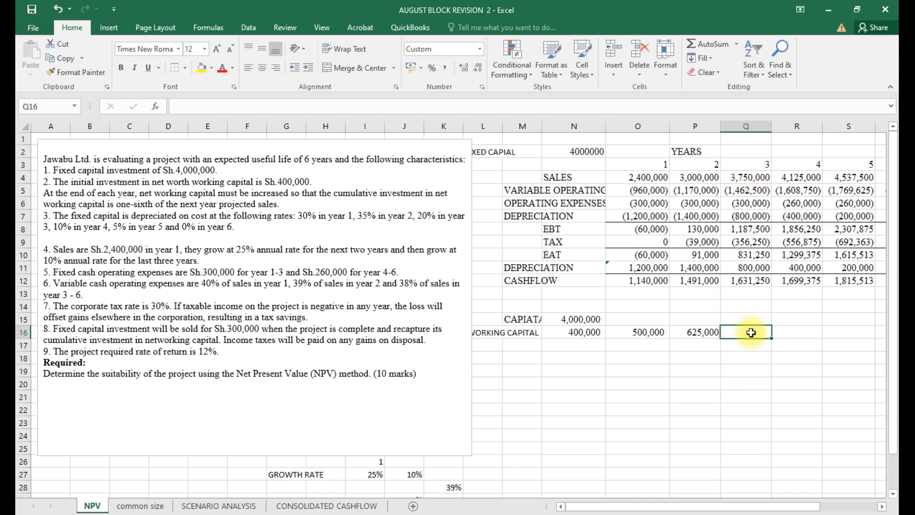
{"action": "type", "text": "="}
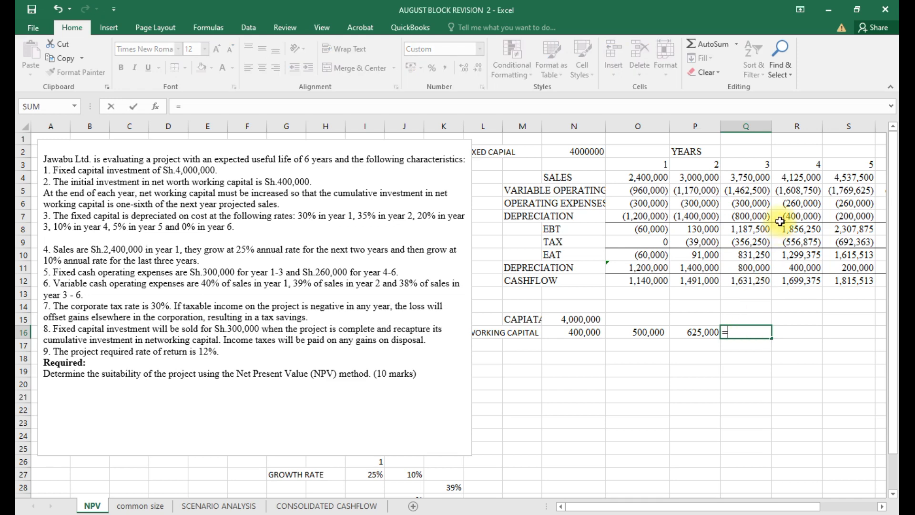
{"action": "left_click", "coordinate": [804, 176]}
{"action": "type", "text": "1/6"}
{"action": "key", "text": "Return"}
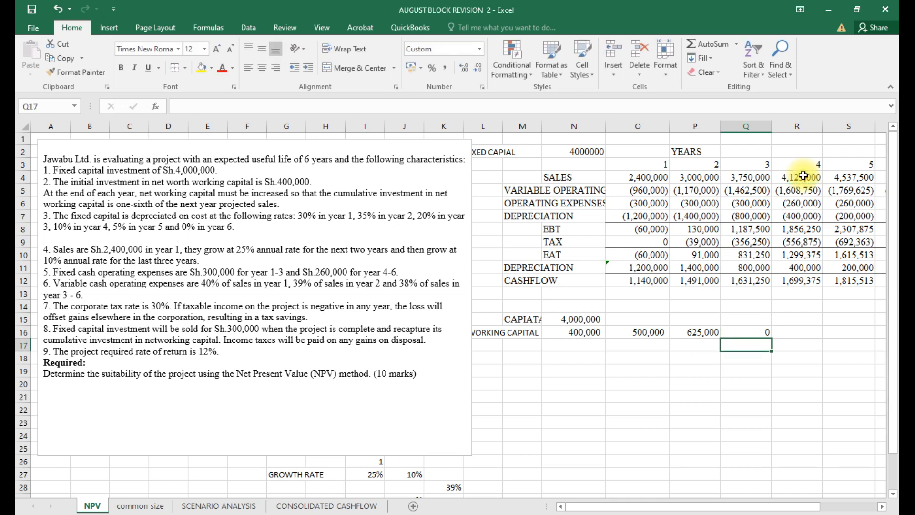
Enter =R4*1/6 in Q16 for the year 3 working capital.
{"action": "left_click", "coordinate": [745, 332]}
{"action": "type", "text": "="}
{"action": "left_click", "coordinate": [804, 177]}
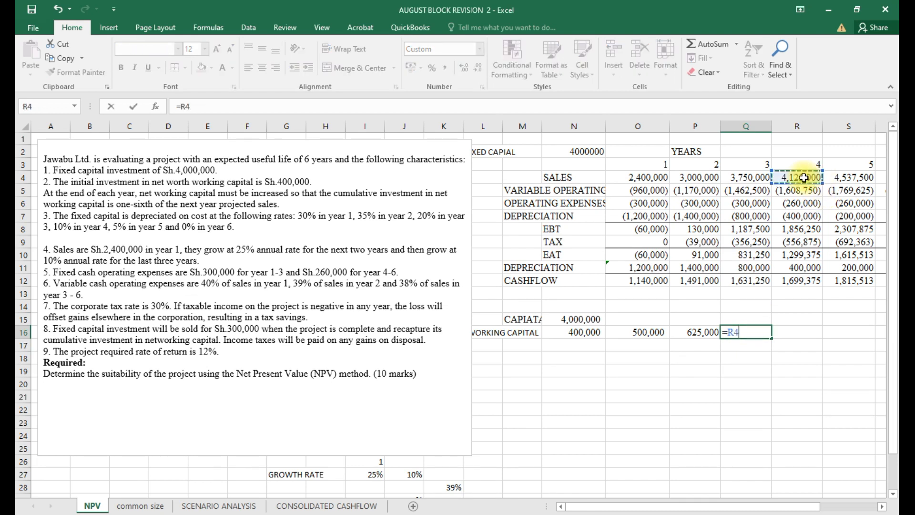
{"action": "type", "text": "*1/6"}
{"action": "key", "text": "Return"}
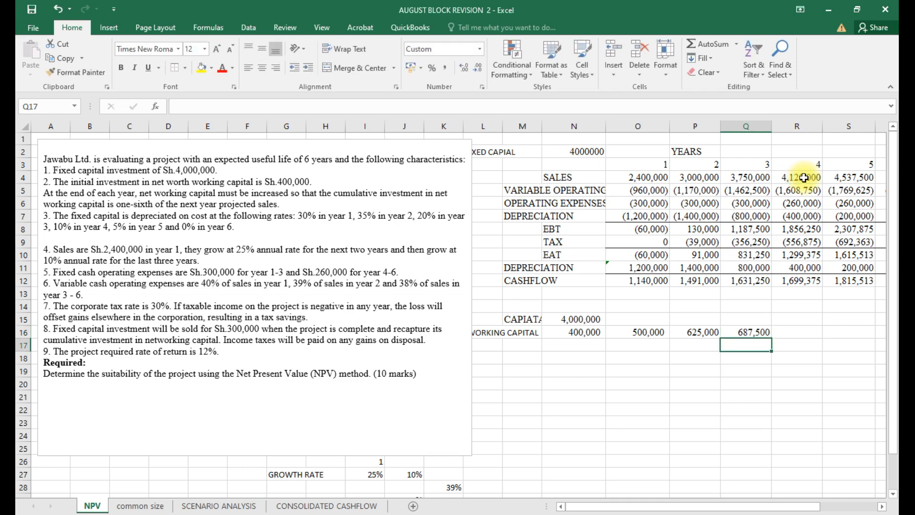
Calculate the year 4 working capital in R16 with =S4*1/6, based on the year 5 sales.
{"action": "left_click", "coordinate": [808, 331]}
{"action": "left_click_drag", "start_coordinate": [579, 505], "coordinate": [609, 506]}
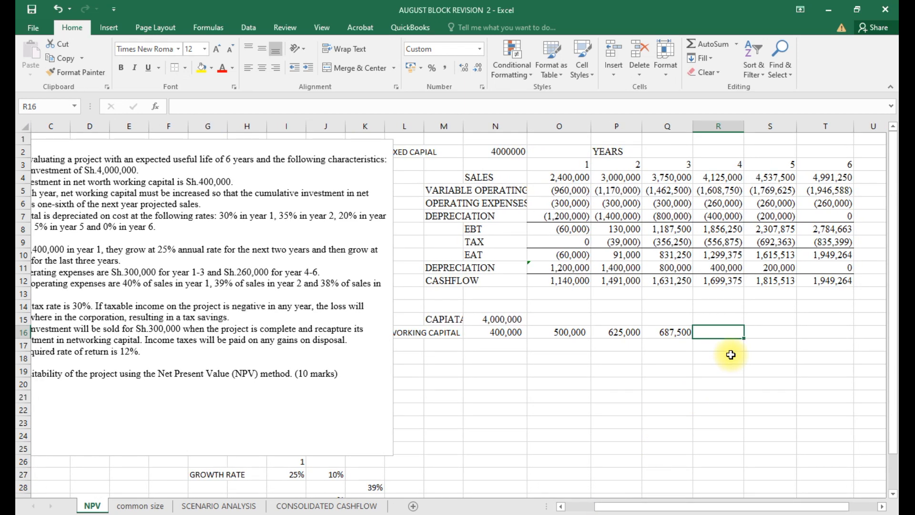
{"action": "type", "text": "="}
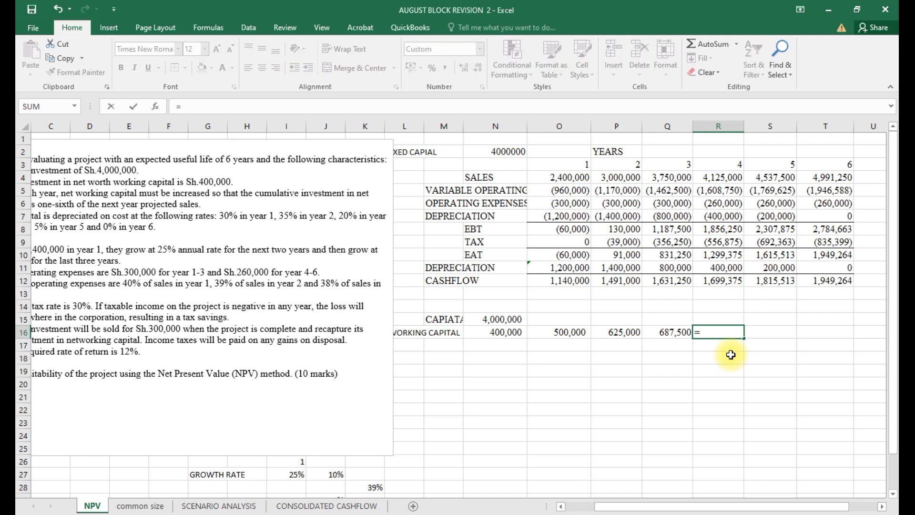
{"action": "left_click", "coordinate": [775, 177]}
{"action": "type", "text": "*1/6"}
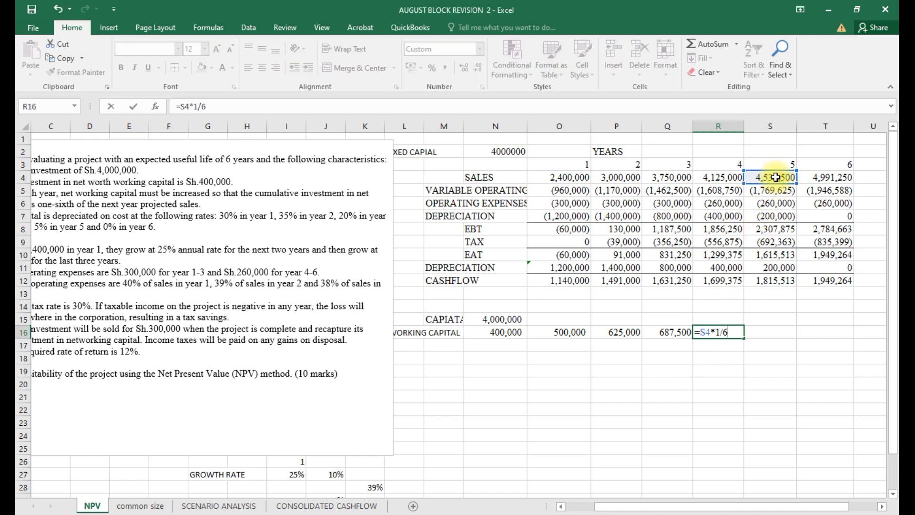
{"action": "key", "text": "Return"}
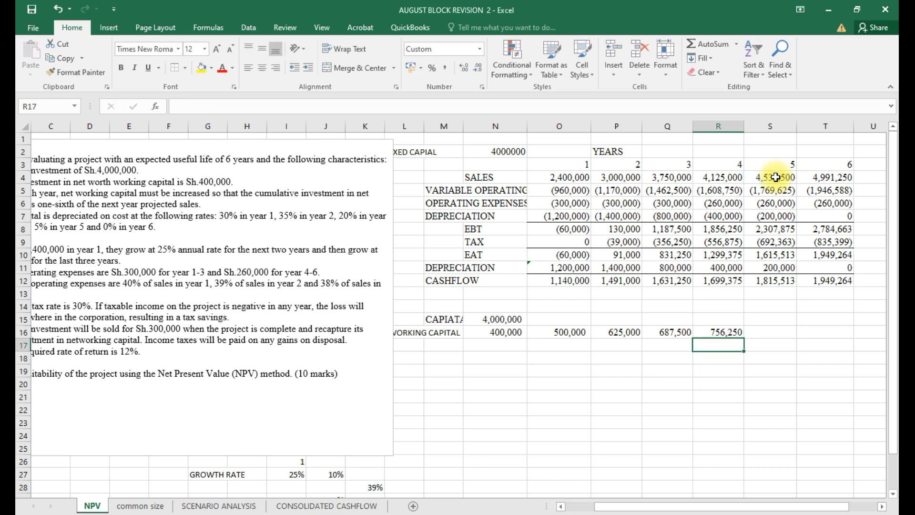
Calculate the year 5 working capital in S16 with =T4*1/6, based on the year 6 sales.
{"action": "left_click", "coordinate": [768, 334]}
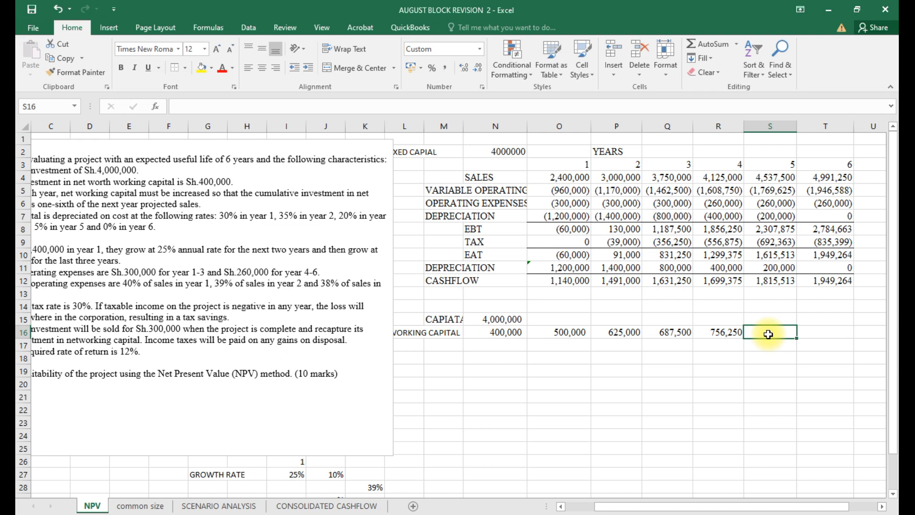
{"action": "type", "text": "="}
{"action": "left_click", "coordinate": [839, 177]}
{"action": "type", "text": "*1"}
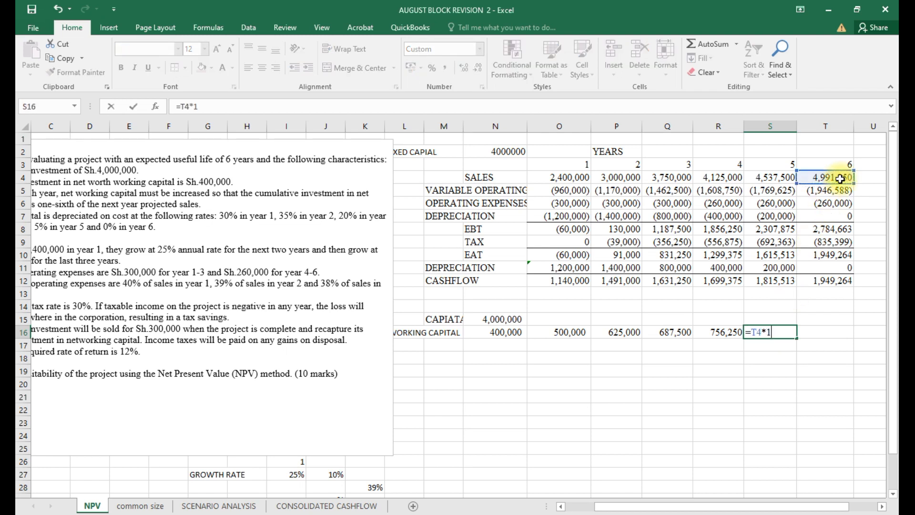
{"action": "type", "text": "/6"}
{"action": "key", "text": "Return"}
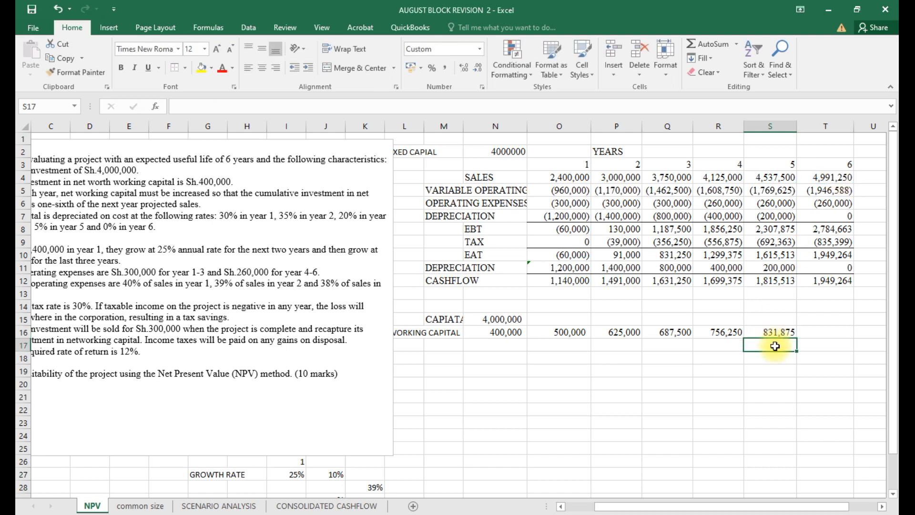
{"action": "left_click", "coordinate": [726, 333]}
{"action": "left_click", "coordinate": [671, 334]}
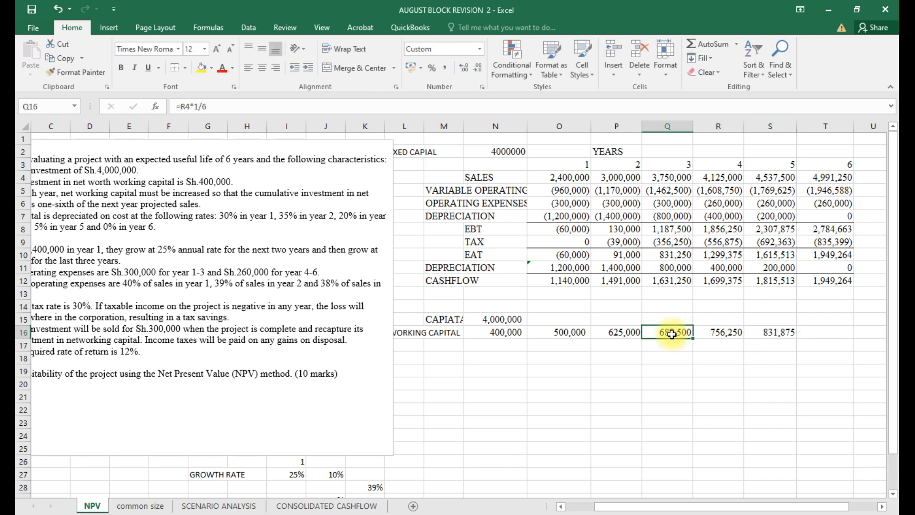
{"action": "left_click", "coordinate": [726, 330]}
{"action": "left_click", "coordinate": [768, 332]}
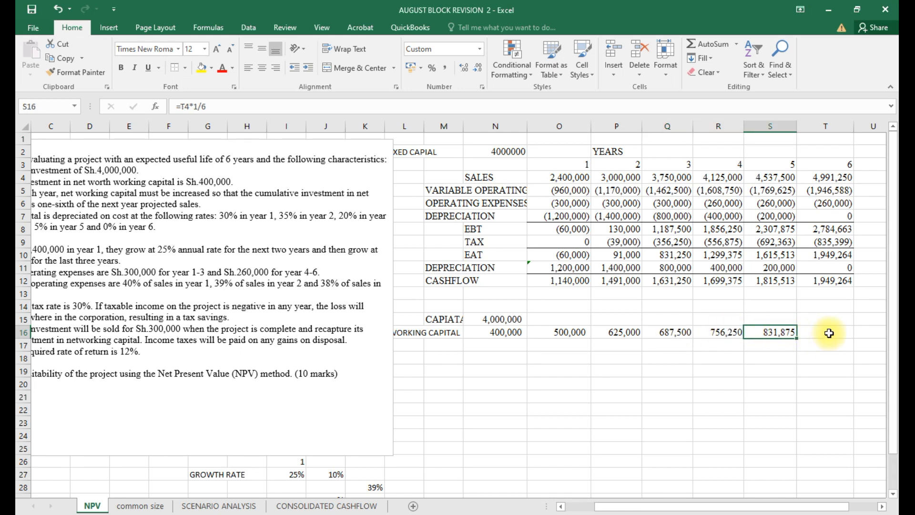
{"action": "left_click", "coordinate": [829, 333]}
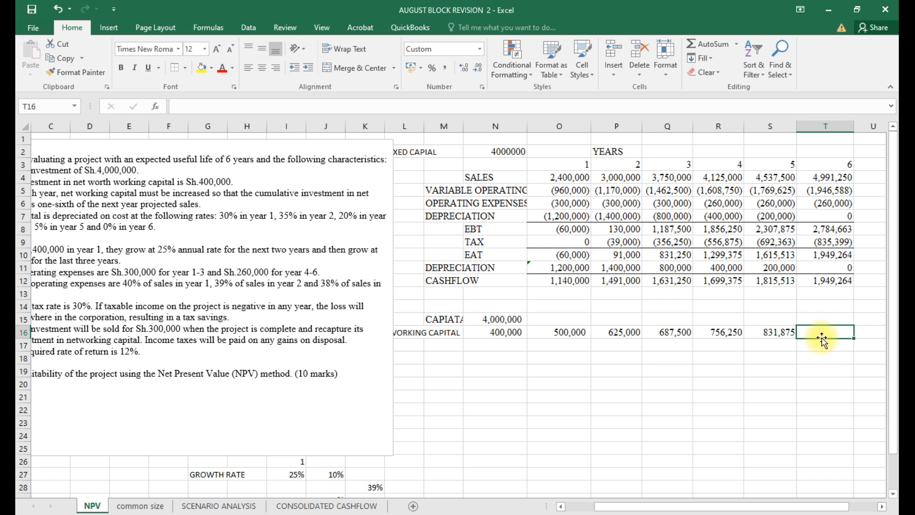
Enter the row label CHANGE IN WORKING CAPITAL in cell L17.
{"action": "left_click", "coordinate": [409, 345]}
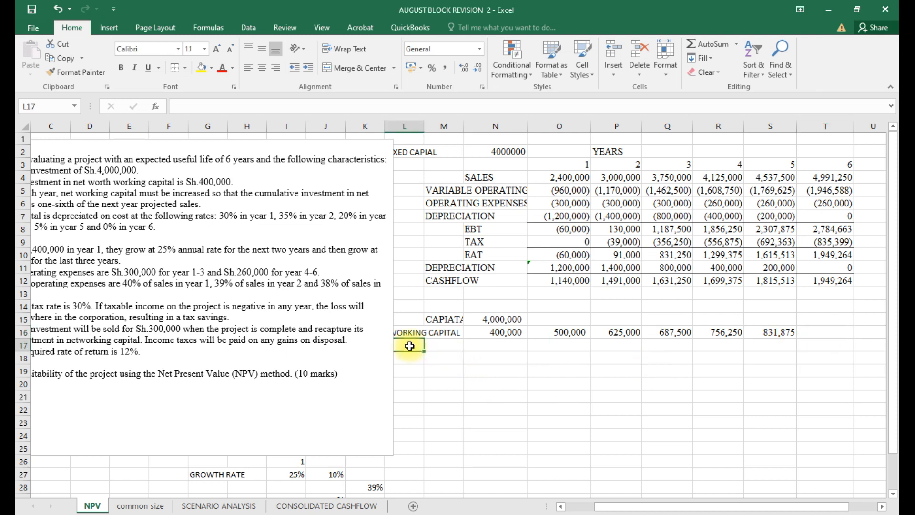
{"action": "type", "text": "CHANGE"}
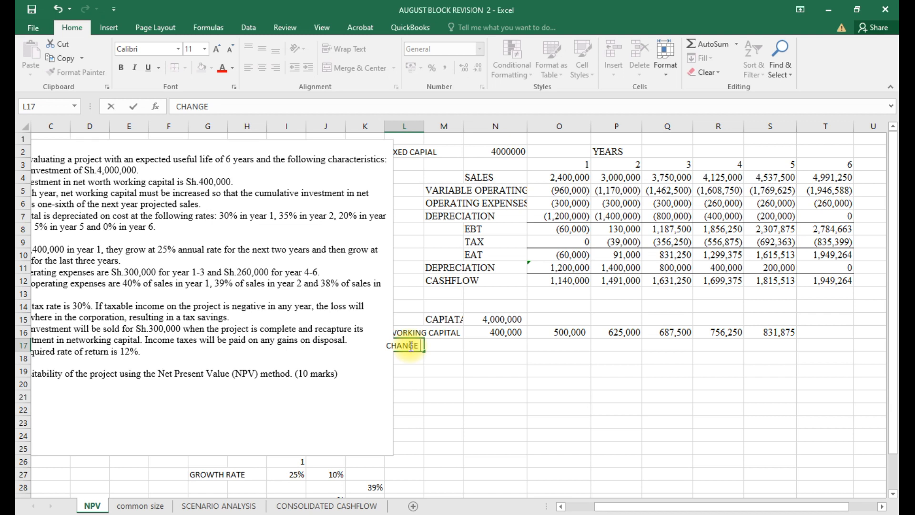
{"action": "type", "text": " O"}
{"action": "key", "text": "BackSpace"}
{"action": "type", "text": "IN WORKING C"}
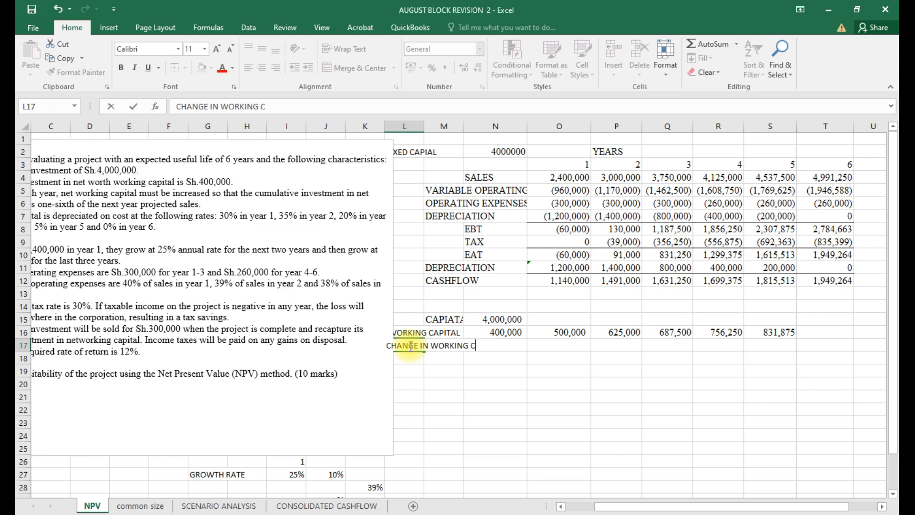
{"action": "type", "text": "APITAL"}
{"action": "left_click", "coordinate": [524, 369]}
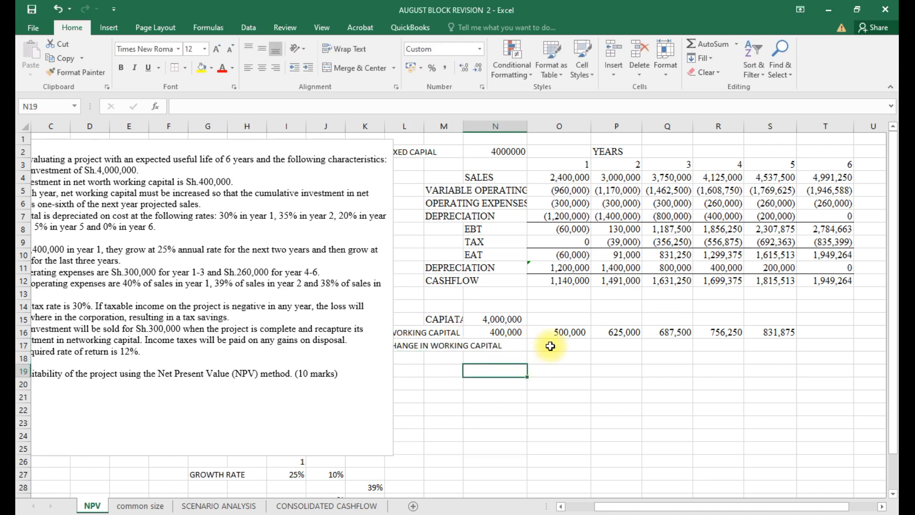
Calculate the year 1 change in working capital in O17 as =N16-O16.
{"action": "left_click", "coordinate": [550, 346]}
{"action": "type", "text": "="}
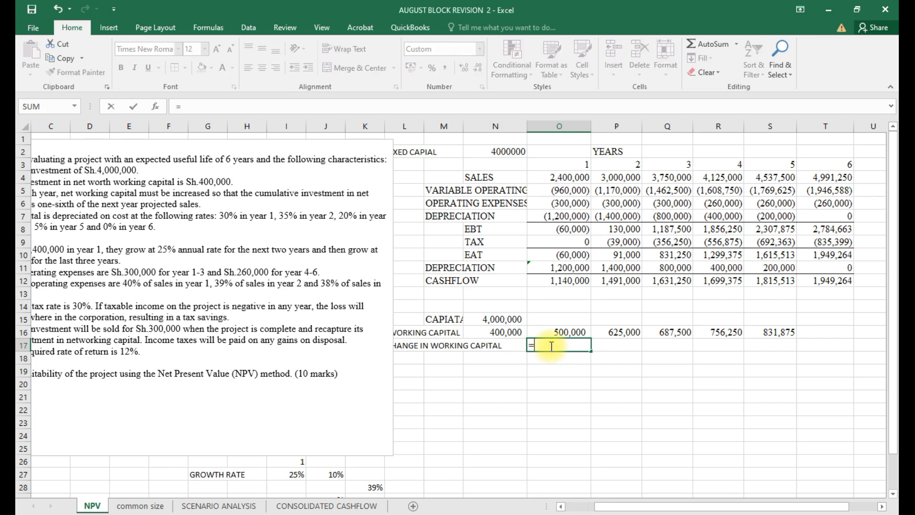
{"action": "left_click", "coordinate": [560, 332]}
{"action": "type", "text": "-"}
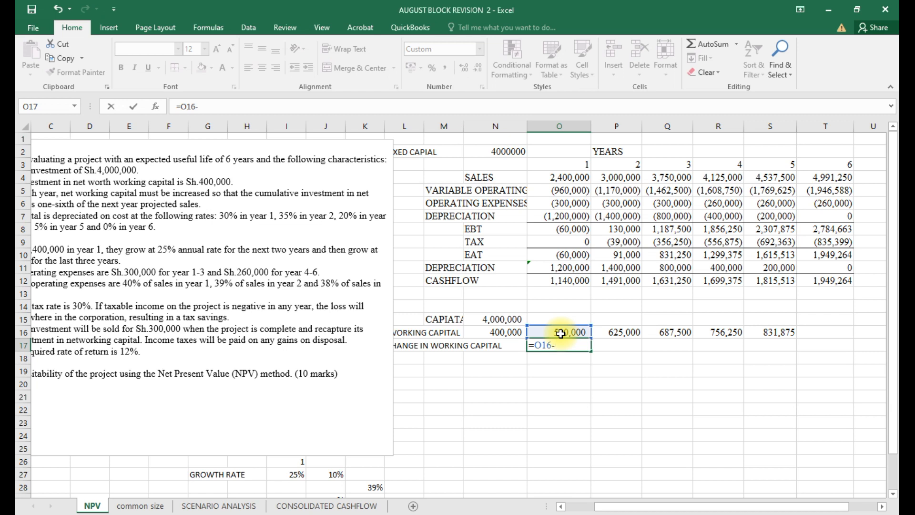
{"action": "key", "text": "BackSpace"}
{"action": "key", "text": "BackSpace"}
{"action": "key", "text": "BackSpace"}
{"action": "key", "text": "BackSpace"}
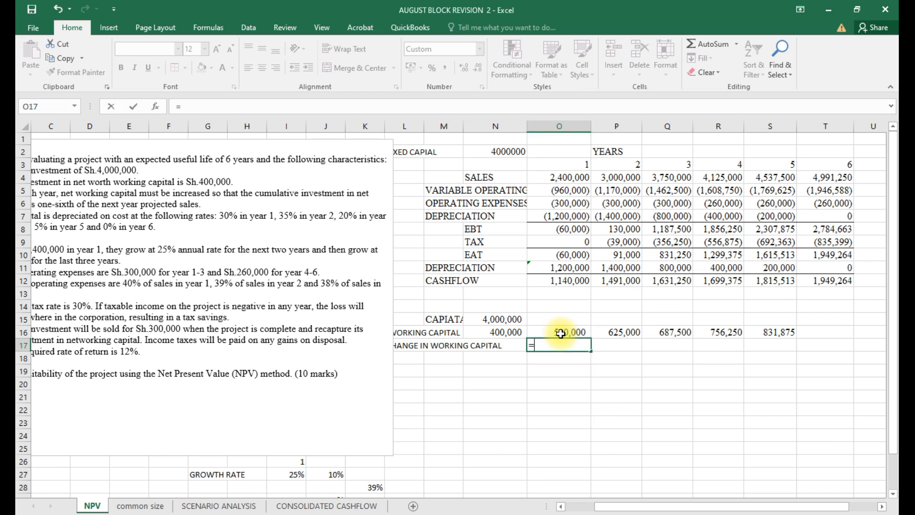
{"action": "left_click", "coordinate": [509, 334]}
{"action": "type", "text": "-"}
{"action": "left_click", "coordinate": [549, 332]}
{"action": "key", "text": "Return"}
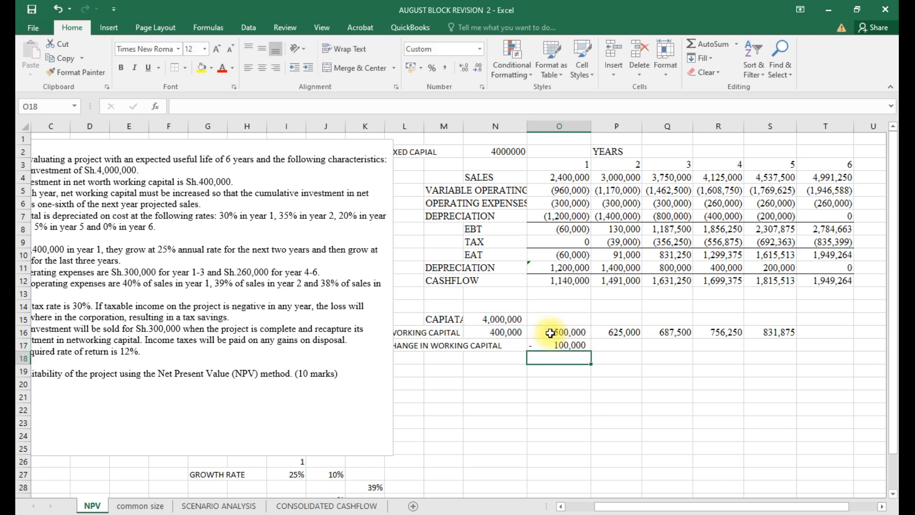
Fill the change in working capital formula from O17 across to S17 for years 2 to 5.
{"action": "left_click", "coordinate": [560, 345]}
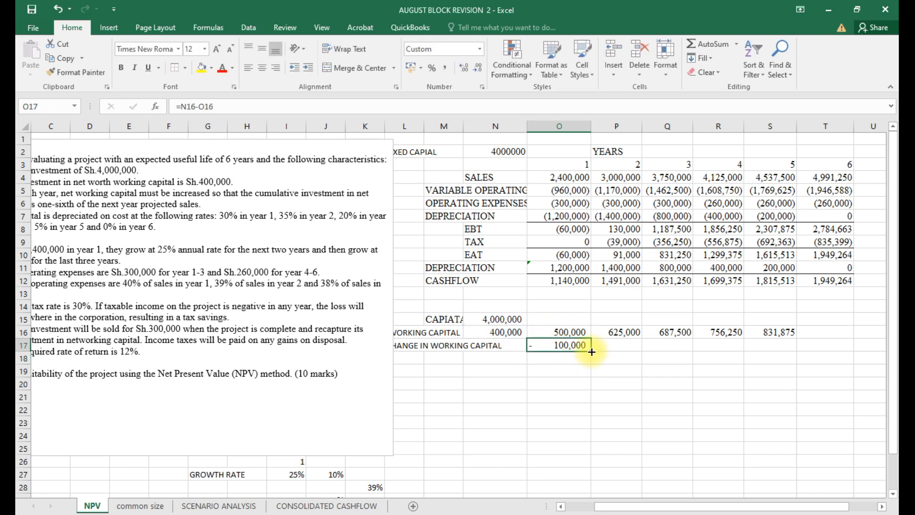
{"action": "left_click_drag", "start_coordinate": [591, 351], "coordinate": [776, 359]}
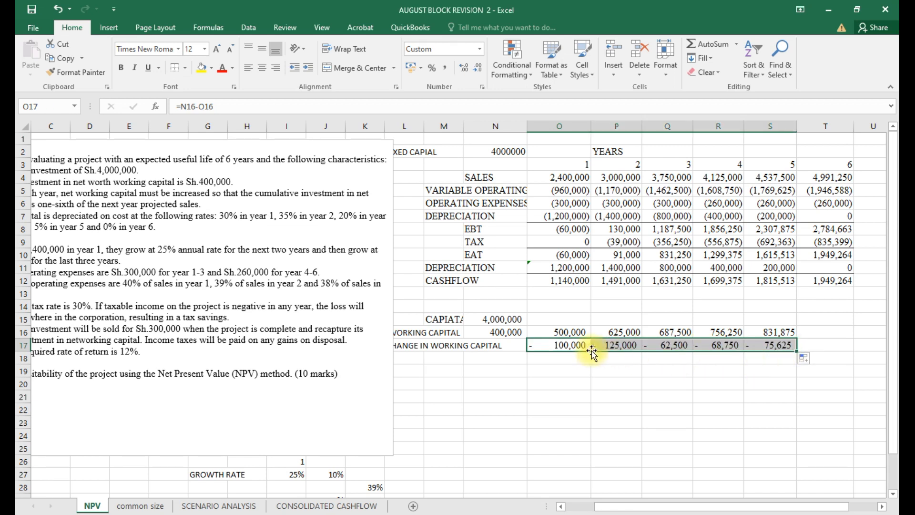
{"action": "left_click", "coordinate": [548, 383]}
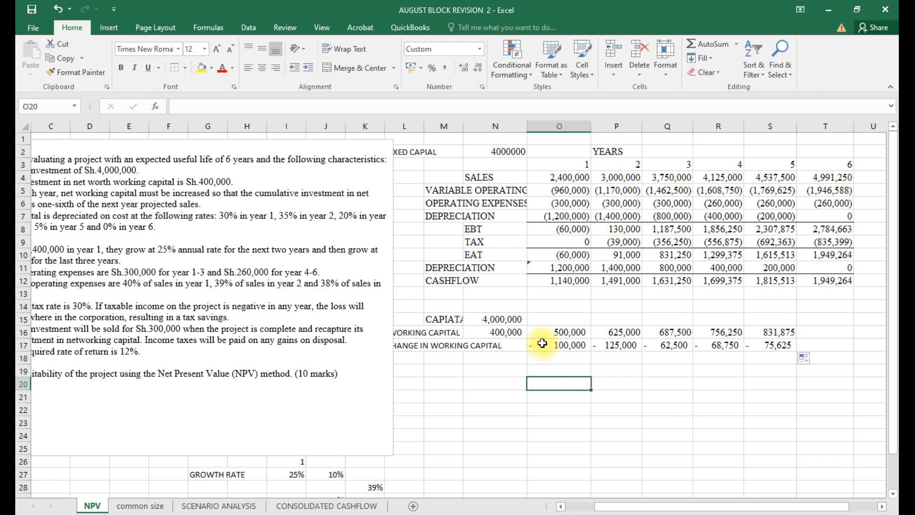
Give cells O17:U27 a custom number format based on #,##0;-#,##0, with negative values in parentheses instead of a minus sign.
{"action": "left_click_drag", "start_coordinate": [539, 341], "coordinate": [869, 474]}
{"action": "left_click", "coordinate": [482, 87]}
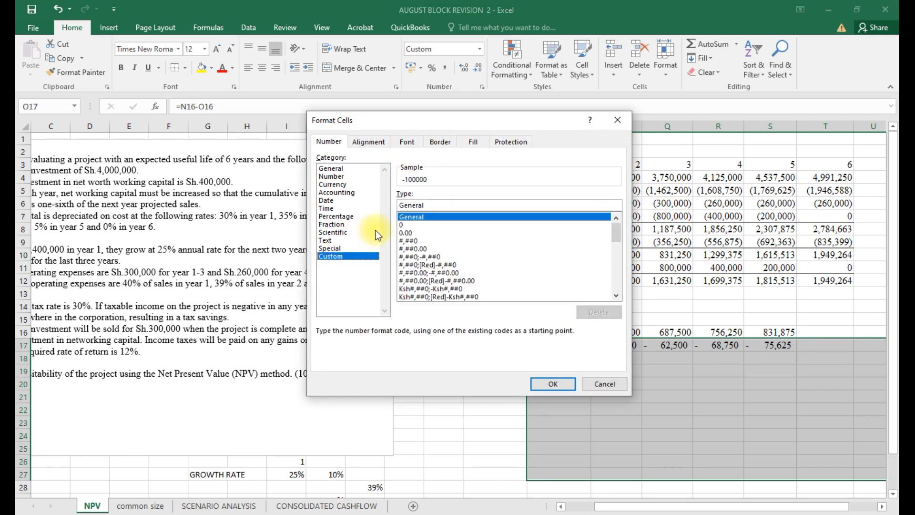
{"action": "left_click", "coordinate": [418, 257]}
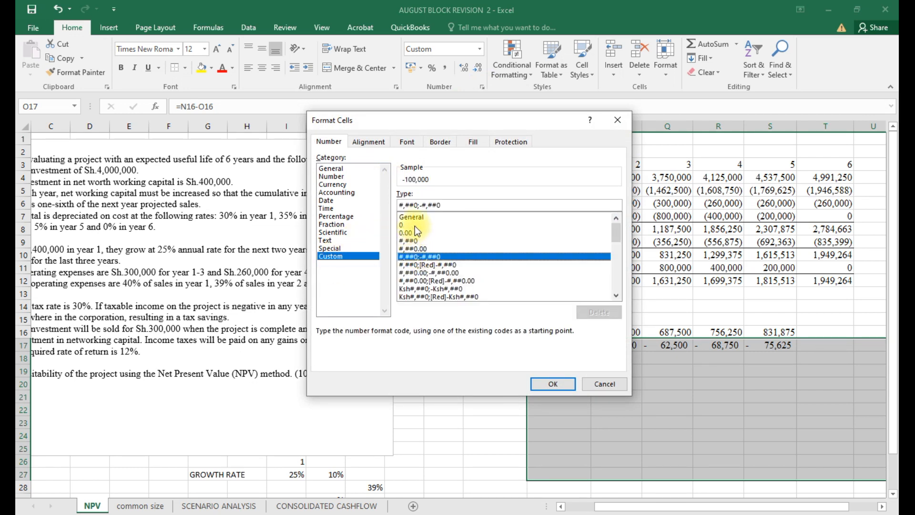
{"action": "key", "text": "BackSpace"}
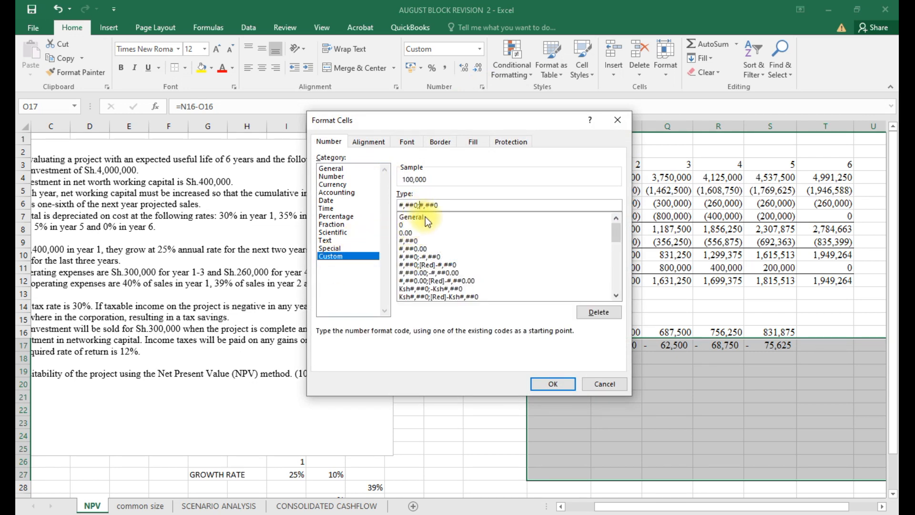
{"action": "type", "text": "("}
{"action": "left_click", "coordinate": [553, 384]}
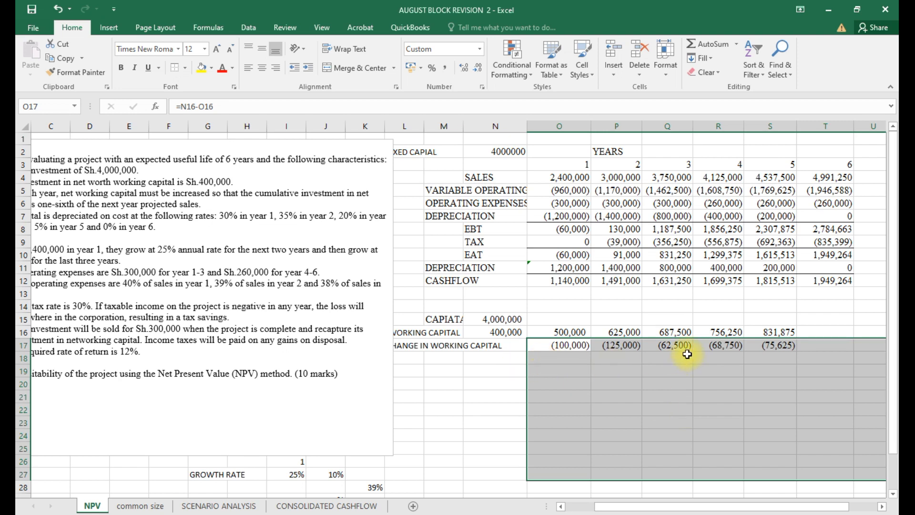
Calculate the year 6 working capital recapture in cell T17 as =SUM(S16).
{"action": "left_click", "coordinate": [835, 345]}
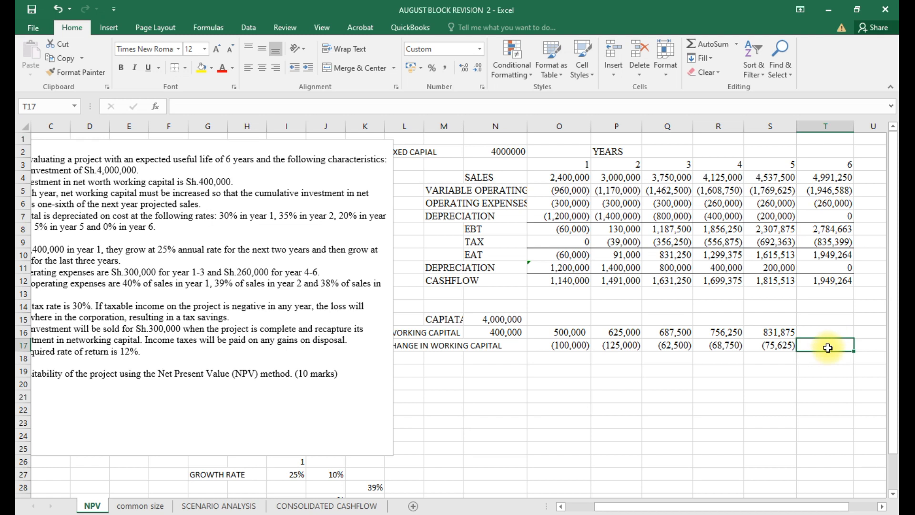
{"action": "type", "text": "="}
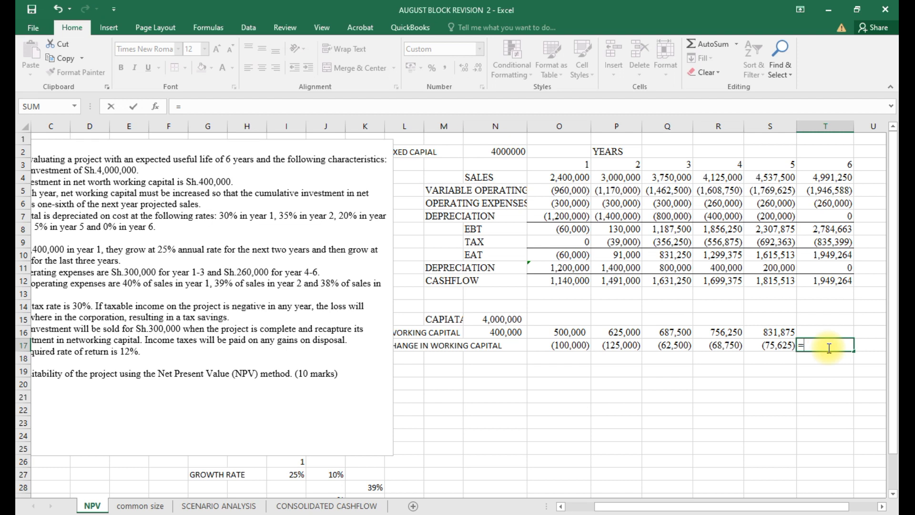
{"action": "key", "text": "Return"}
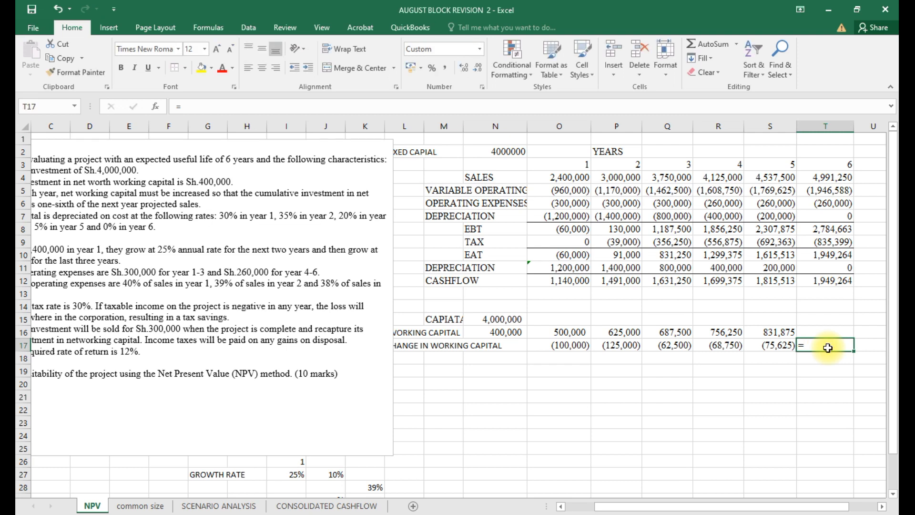
{"action": "key", "text": "alt+equal"}
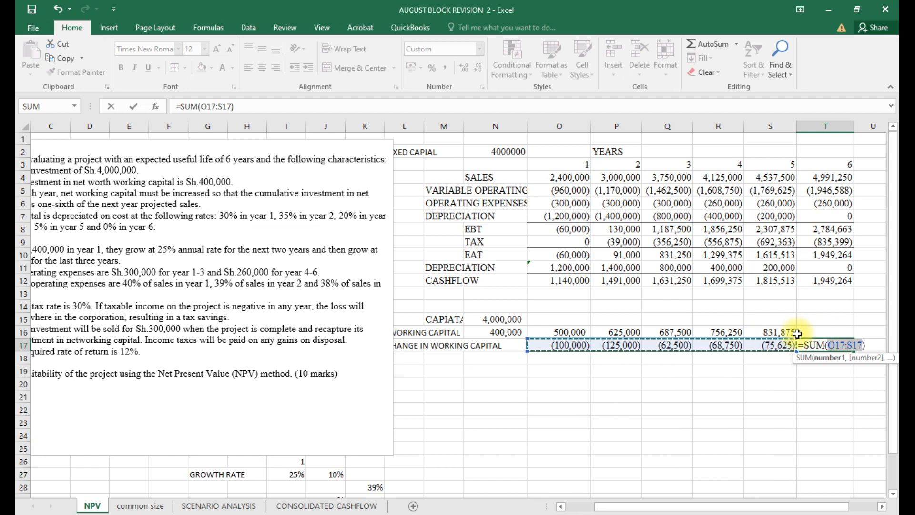
{"action": "left_click", "coordinate": [768, 333]}
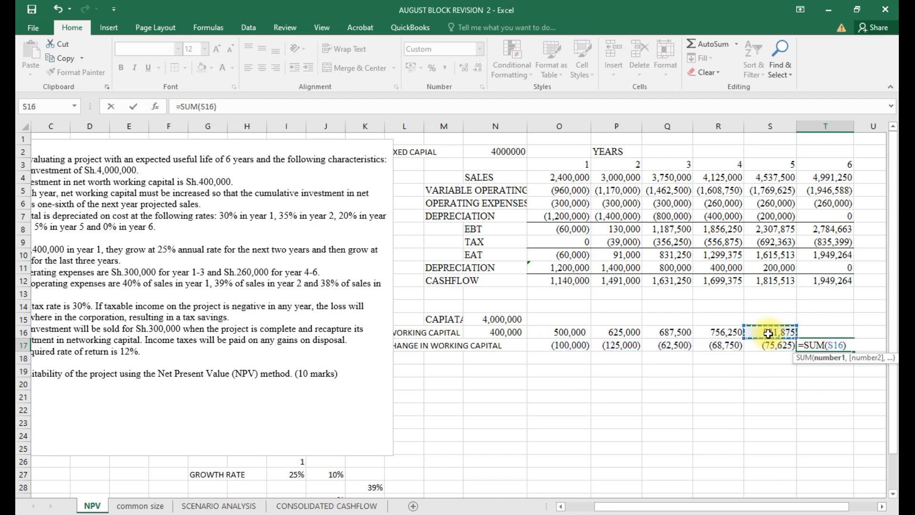
{"action": "key", "text": "Return"}
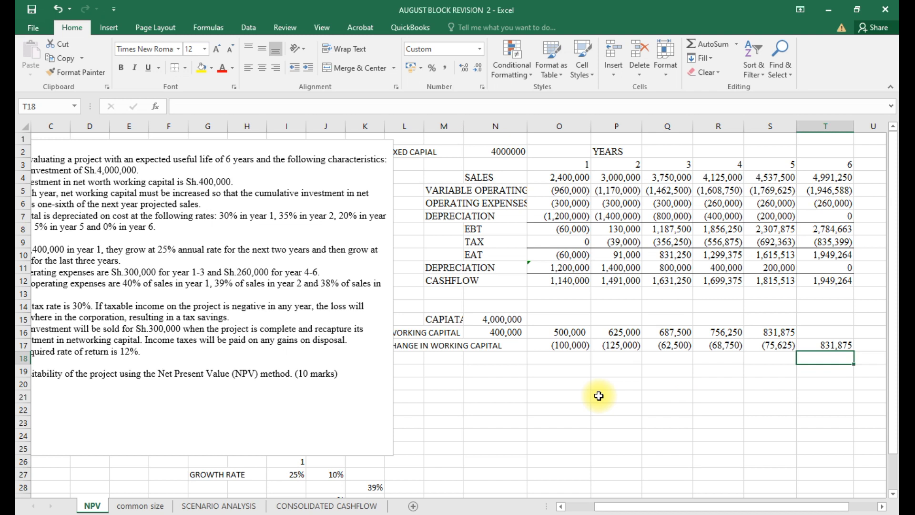
Make the initial outlays negative, with capital in N15 as =-N2 and working capital in N16 as =-400000.
{"action": "left_click", "coordinate": [485, 320]}
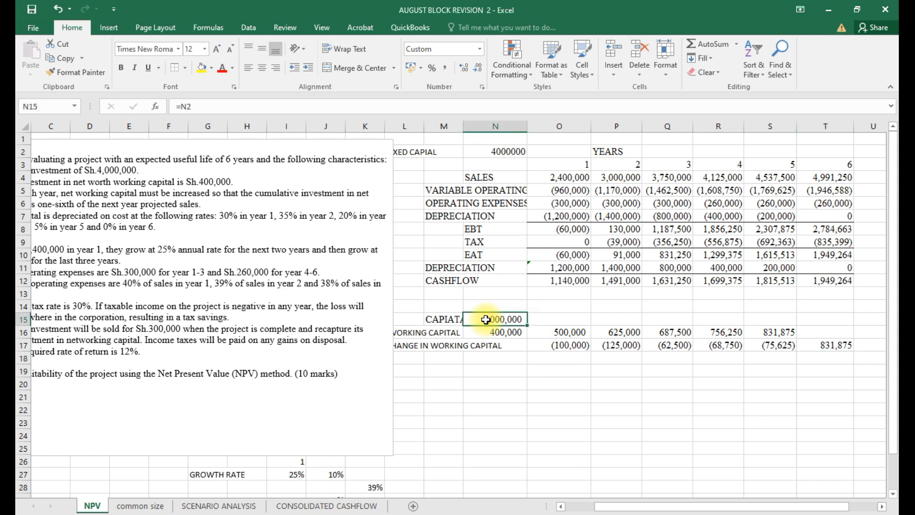
{"action": "left_click", "coordinate": [181, 106]}
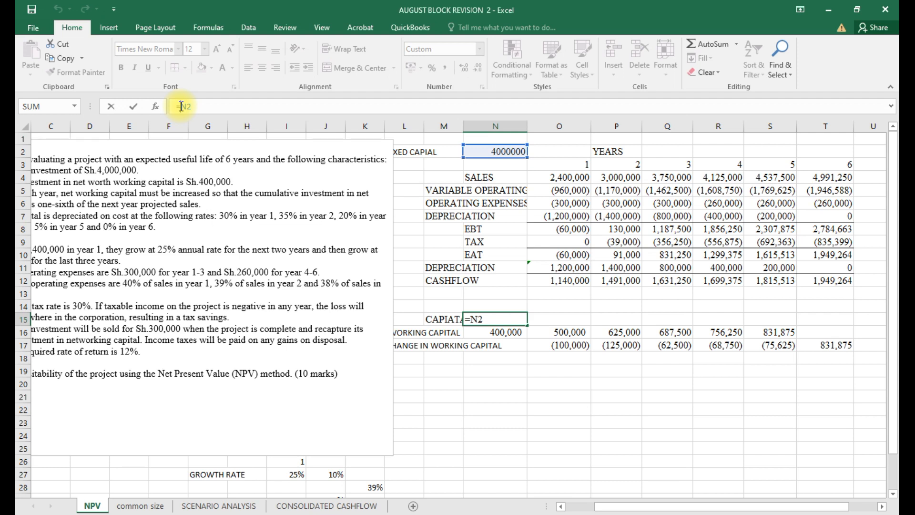
{"action": "type", "text": "-"}
{"action": "key", "text": "Return"}
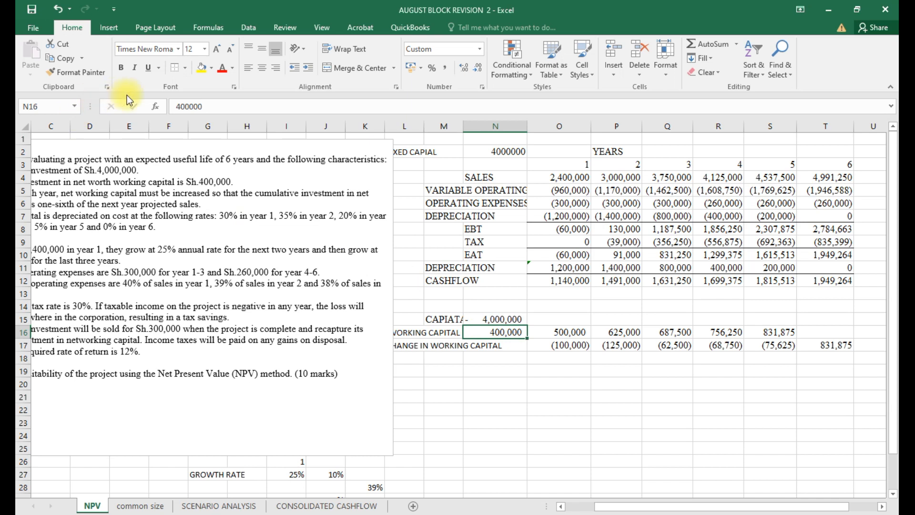
{"action": "left_click", "coordinate": [177, 107]}
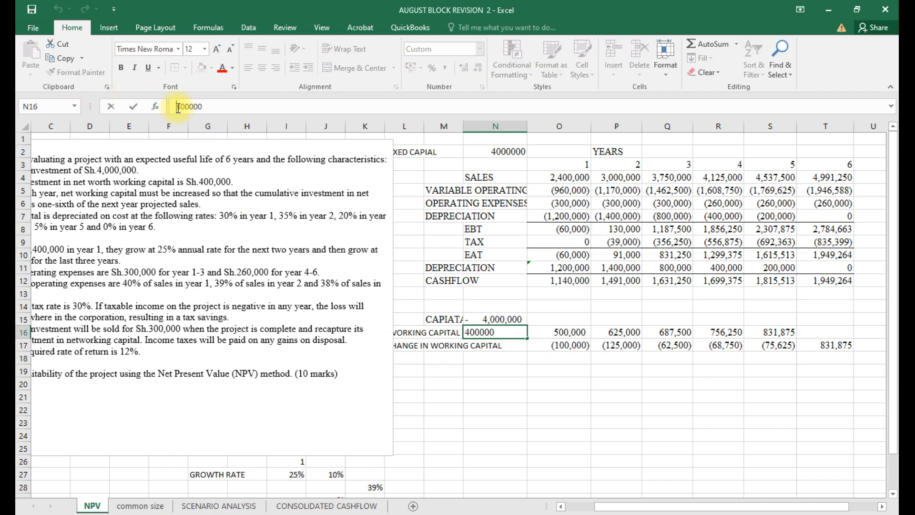
{"action": "type", "text": "=-"}
{"action": "key", "text": "Return"}
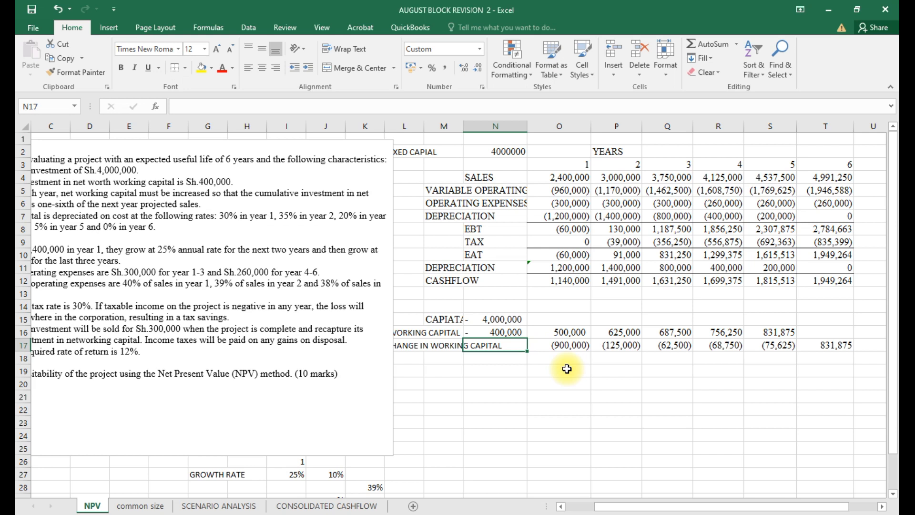
Try to recalculate the year 1 change in working capital in O17 as =N16+O16.
{"action": "left_click", "coordinate": [831, 513]}
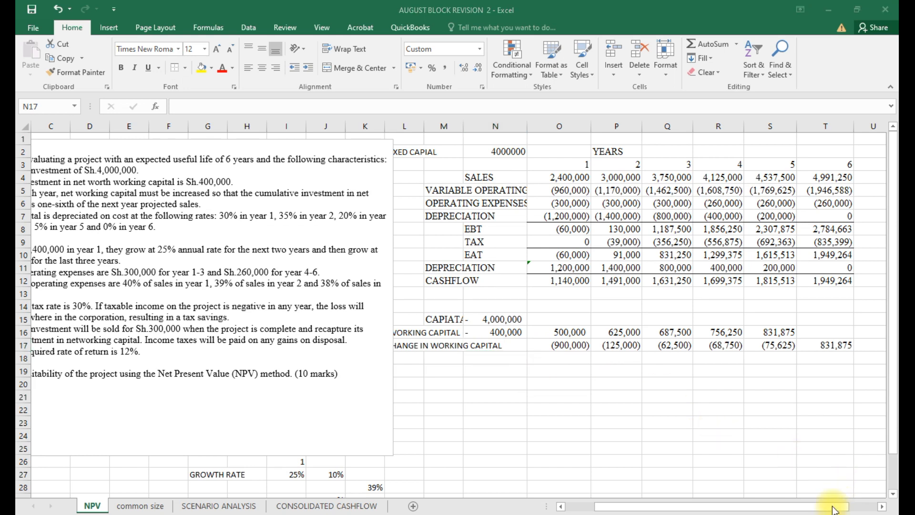
{"action": "left_click", "coordinate": [563, 343]}
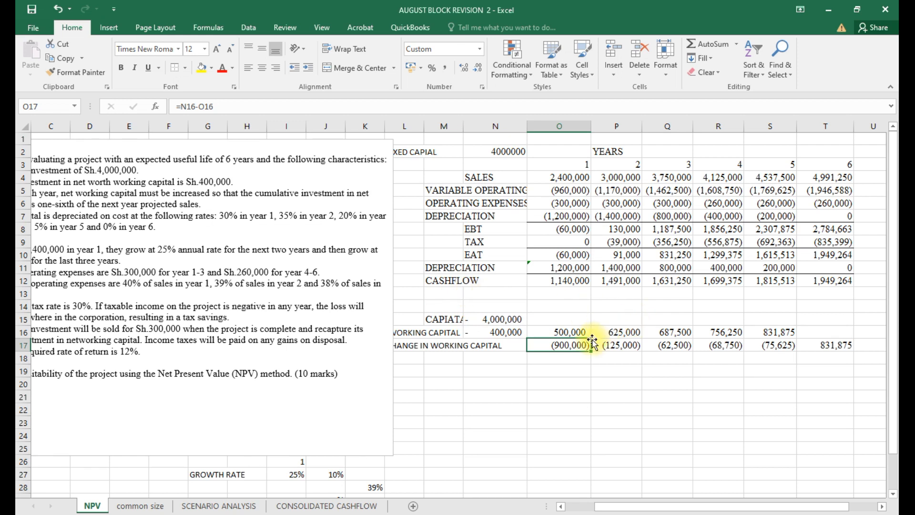
{"action": "key", "text": "BackSpace"}
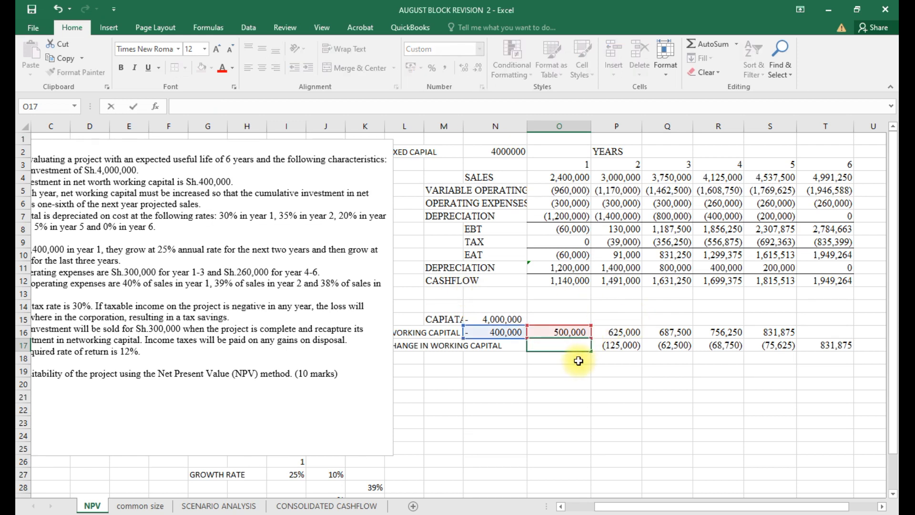
{"action": "type", "text": "="}
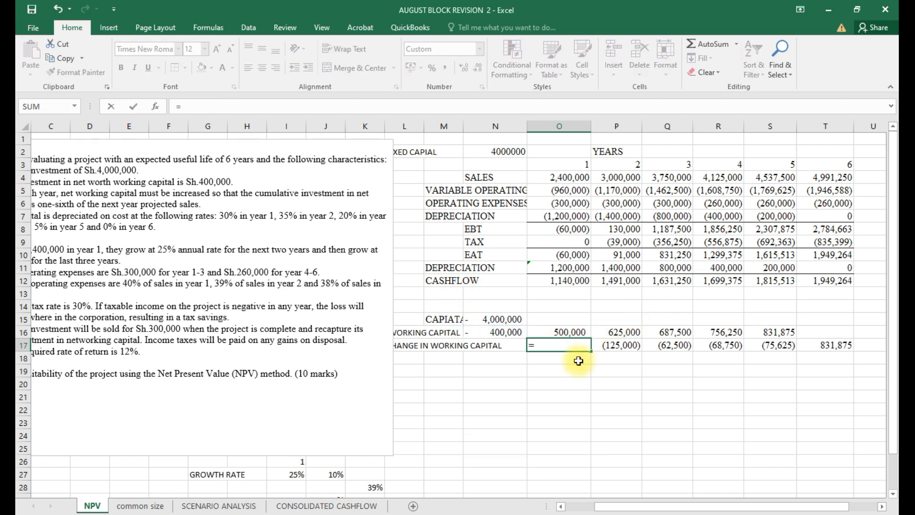
{"action": "left_click", "coordinate": [496, 335]}
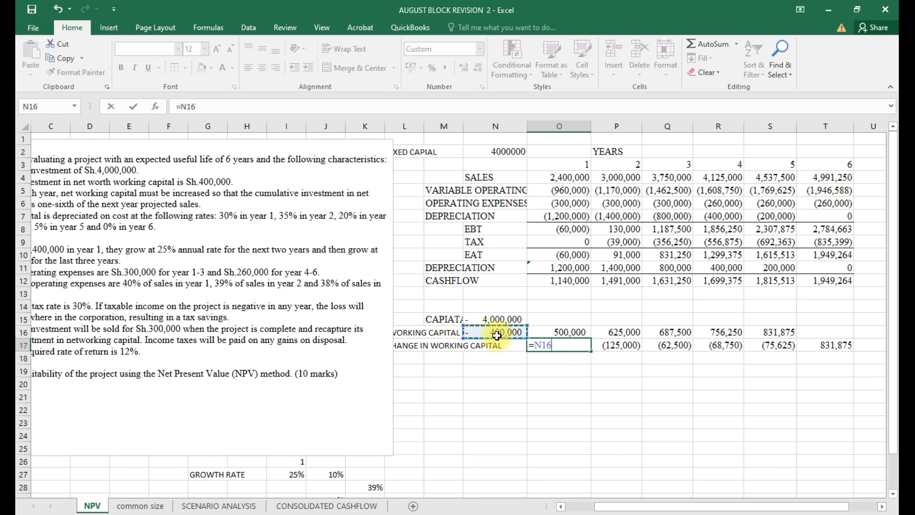
{"action": "type", "text": "+"}
{"action": "left_click", "coordinate": [556, 334]}
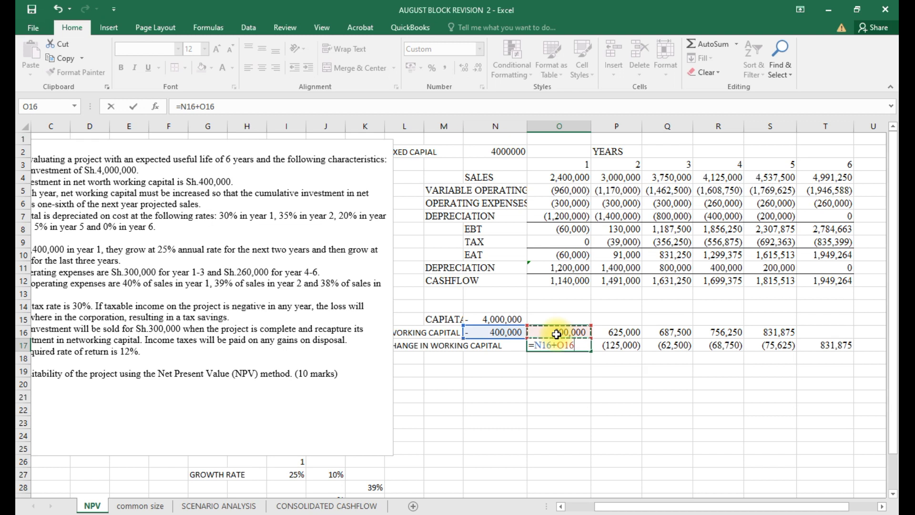
{"action": "key", "text": "Return"}
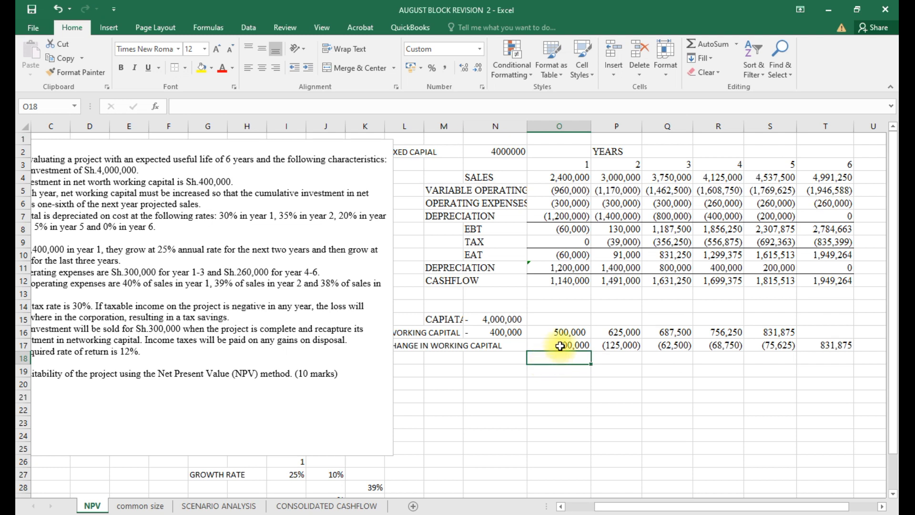
Make the year 1 and 2 working capital negative, with O16 as =-P4*1/6 and P16 as =-Q4*1/6.
{"action": "left_click", "coordinate": [835, 507]}
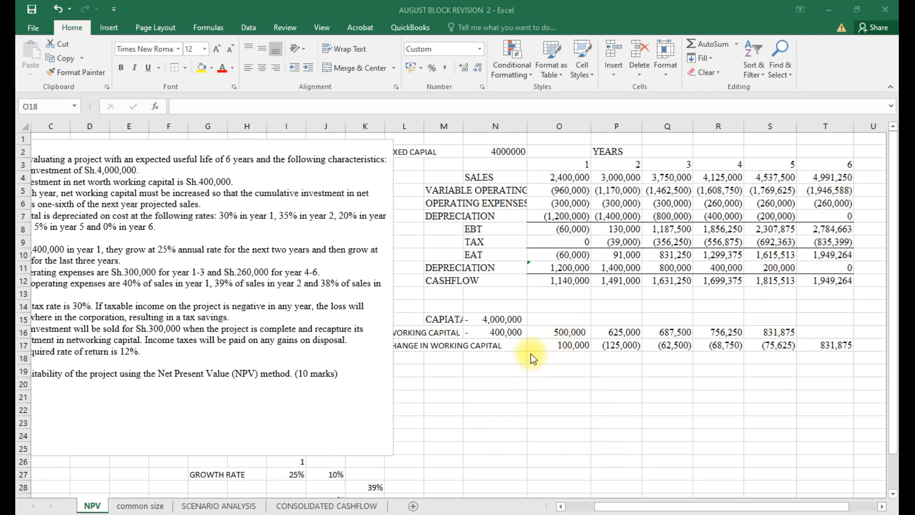
{"action": "left_click", "coordinate": [573, 333]}
{"action": "left_click", "coordinate": [572, 334]}
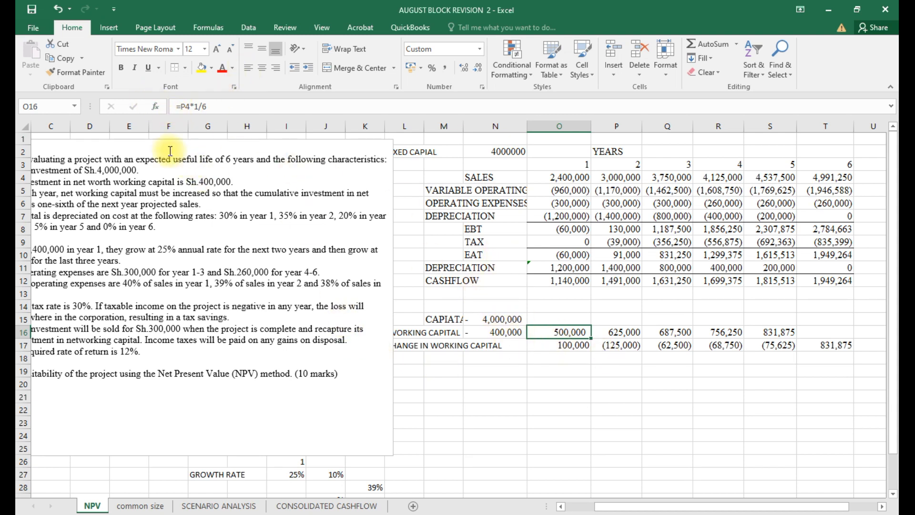
{"action": "left_click", "coordinate": [181, 107]}
{"action": "type", "text": "-"}
{"action": "key", "text": "Return"}
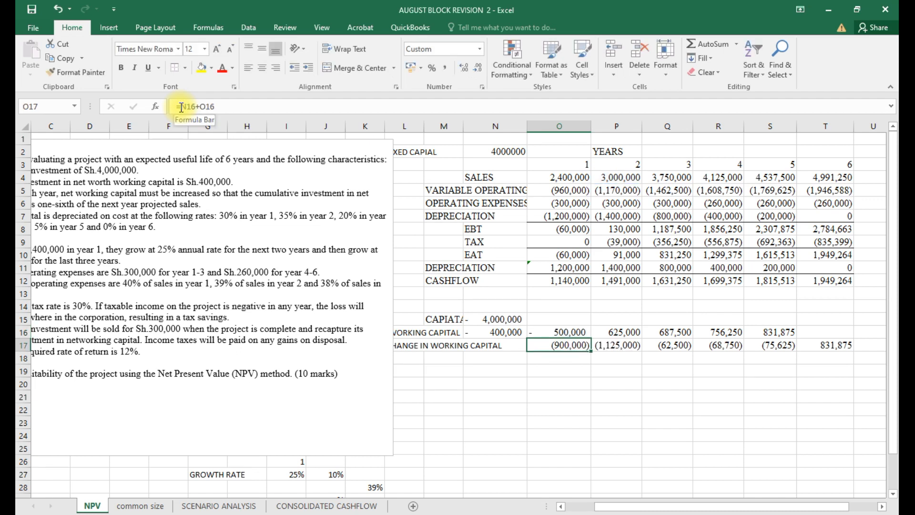
{"action": "left_click", "coordinate": [621, 333]}
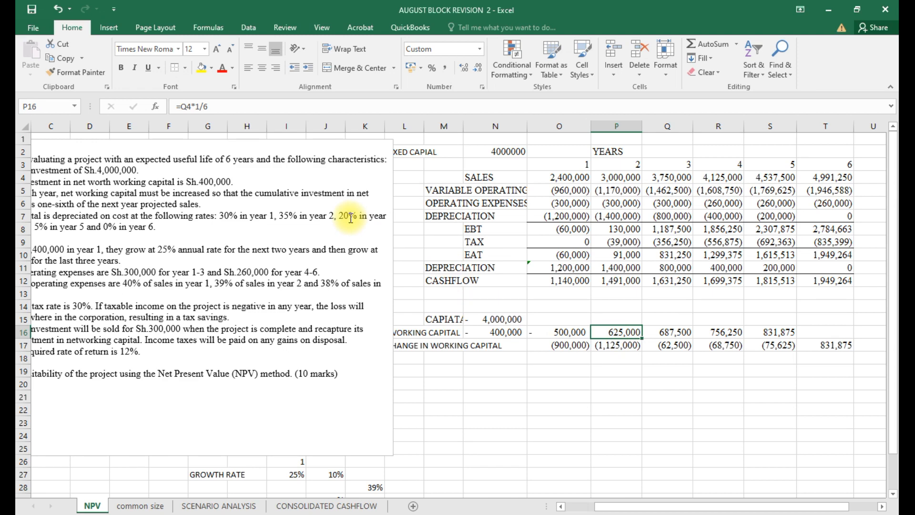
{"action": "left_click", "coordinate": [181, 106]}
{"action": "type", "text": "-"}
{"action": "key", "text": "Return"}
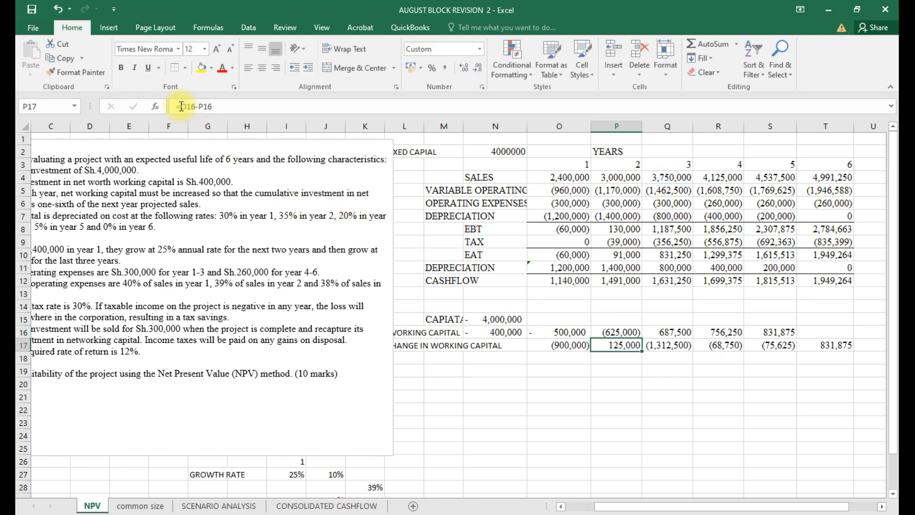
Make the working capital for years 3 to 5 negative, with Q16 as =-R4*1/6, R16 as =-S4*1/6 and S16 as =-T4*1/6.
{"action": "left_click", "coordinate": [674, 332]}
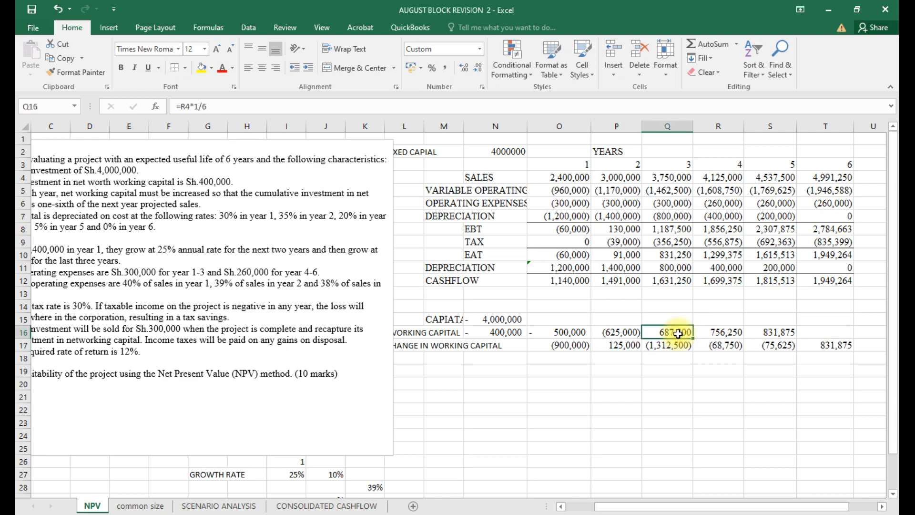
{"action": "left_click", "coordinate": [181, 106]}
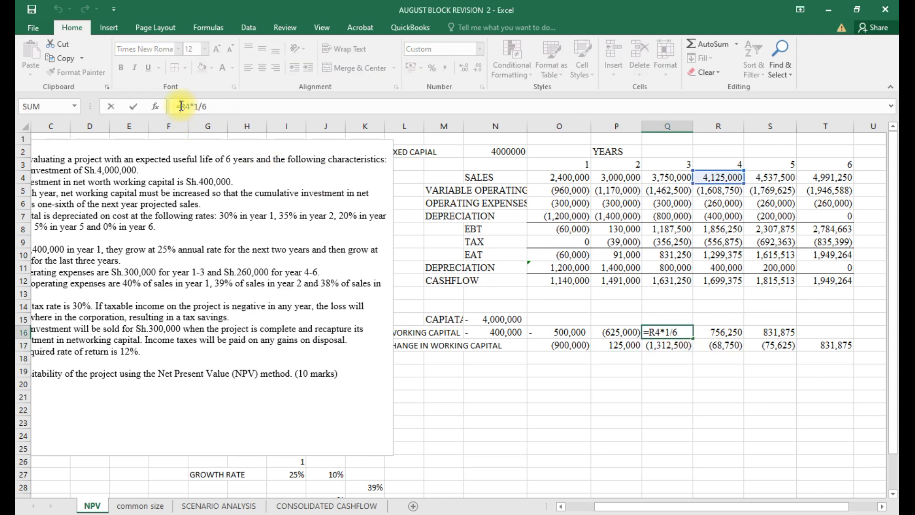
{"action": "type", "text": "-"}
{"action": "key", "text": "Return"}
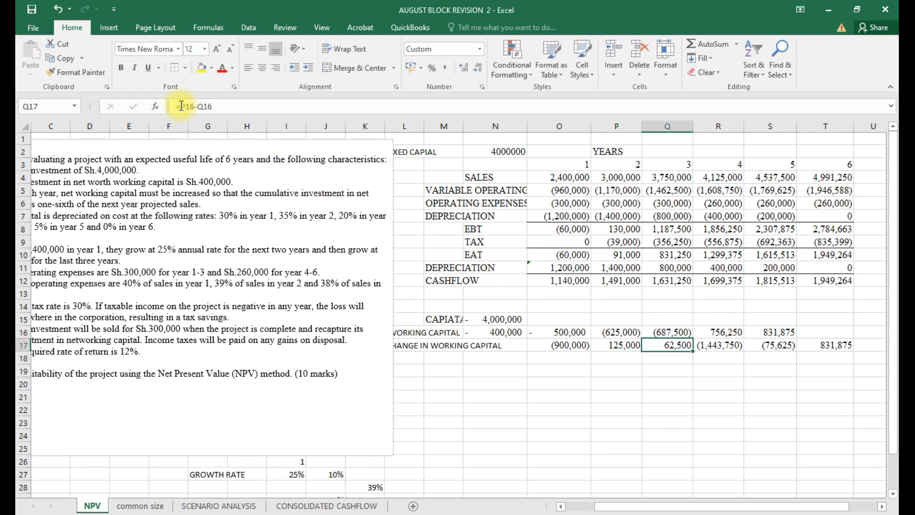
{"action": "left_click", "coordinate": [725, 333]}
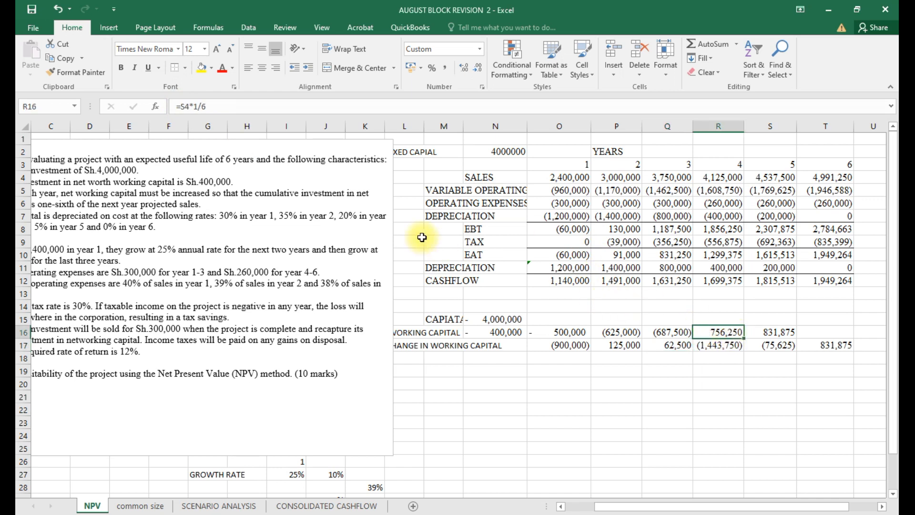
{"action": "left_click", "coordinate": [182, 106]}
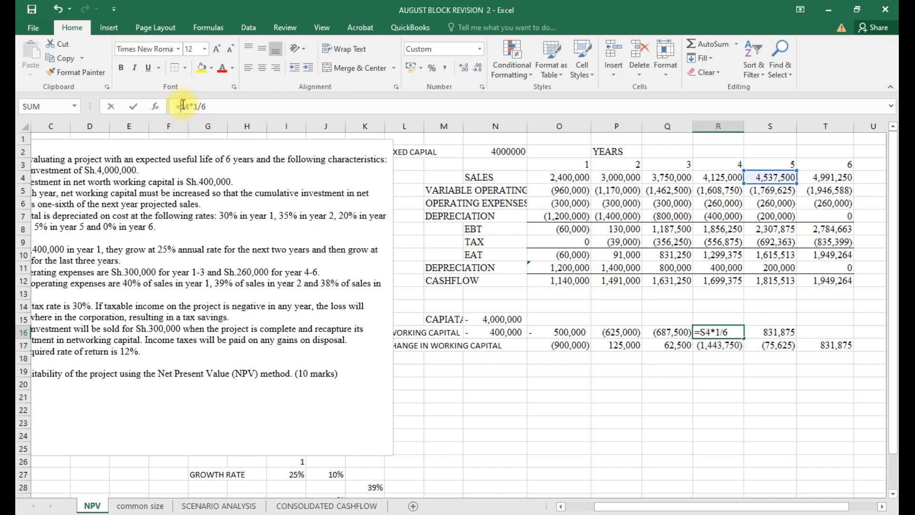
{"action": "type", "text": "-"}
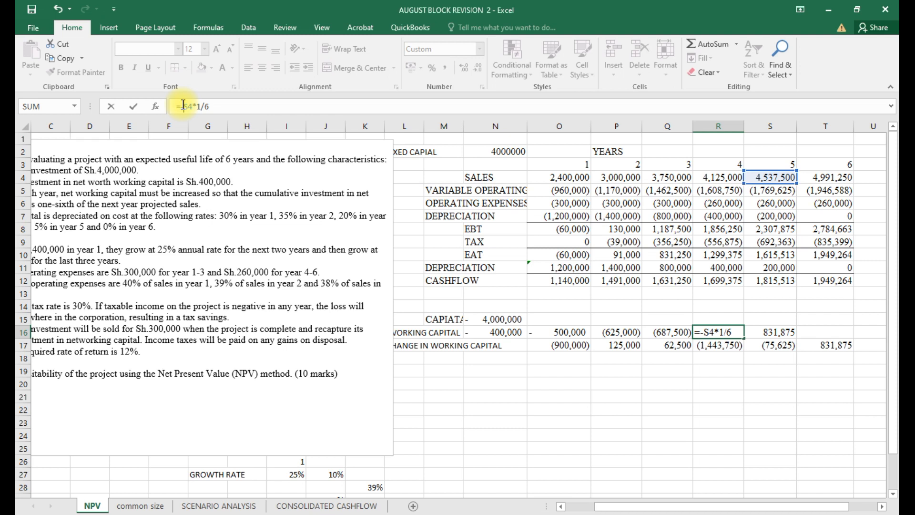
{"action": "key", "text": "Return"}
{"action": "left_click", "coordinate": [775, 331]}
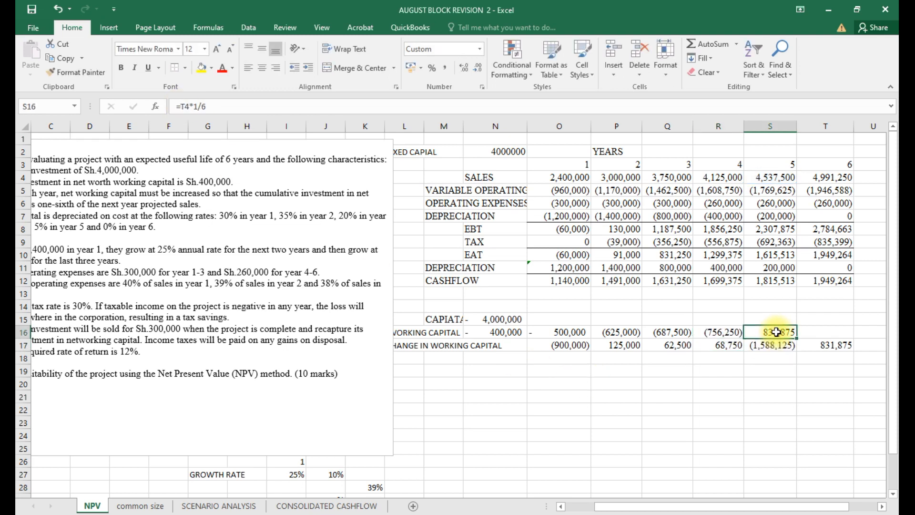
{"action": "left_click", "coordinate": [181, 106]}
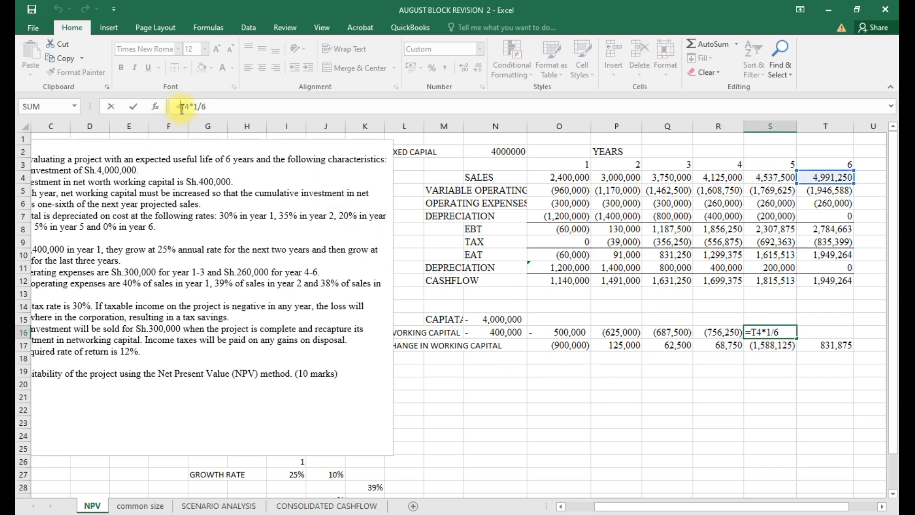
{"action": "type", "text": "-"}
{"action": "key", "text": "Return"}
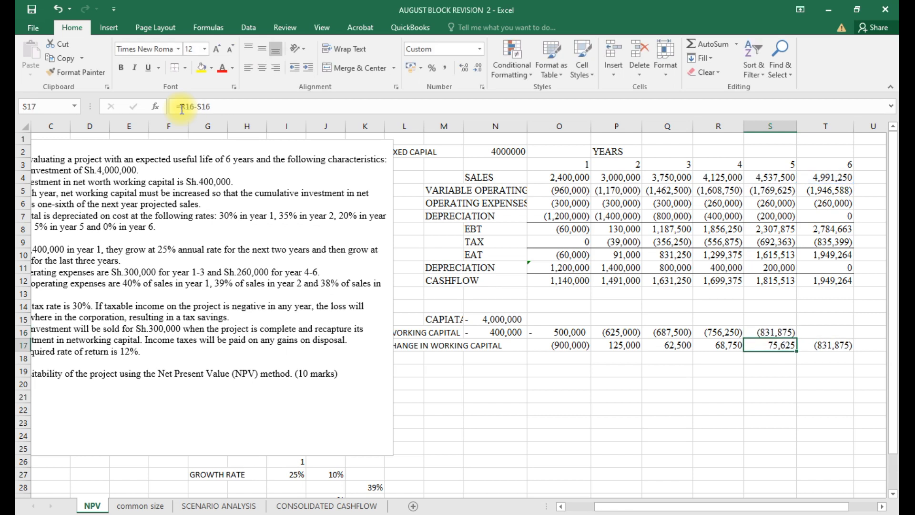
Edit the year 1 change in working capital formula in O17 to =N16-O16.
{"action": "left_click", "coordinate": [582, 346]}
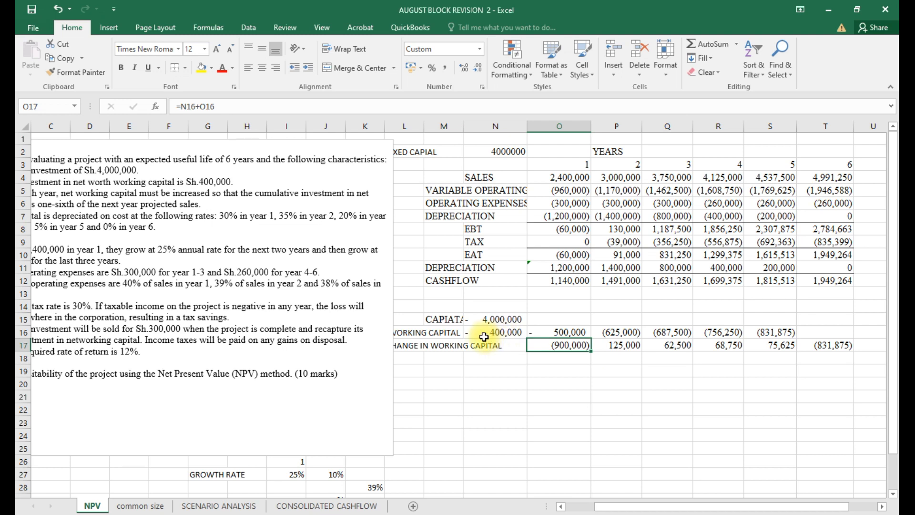
{"action": "left_click", "coordinate": [200, 106]}
{"action": "key", "text": "BackSpace"}
{"action": "type", "text": "-"}
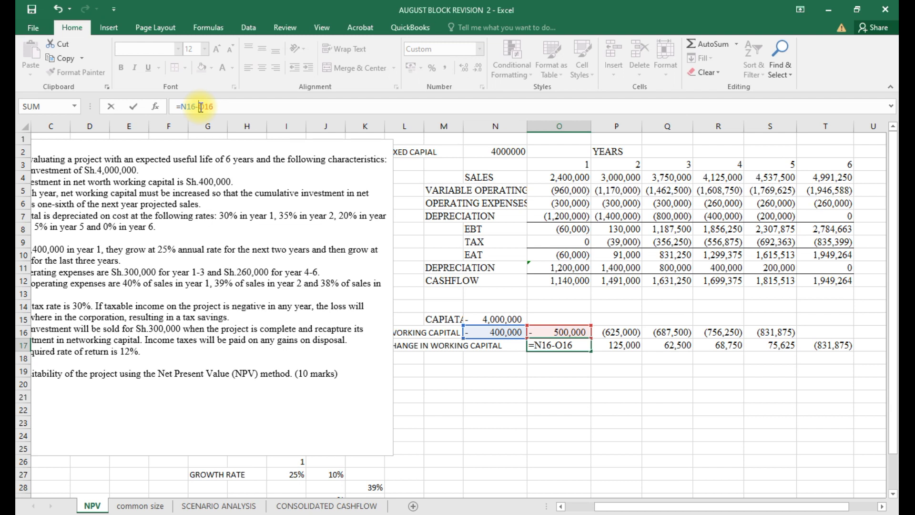
{"action": "key", "text": "Return"}
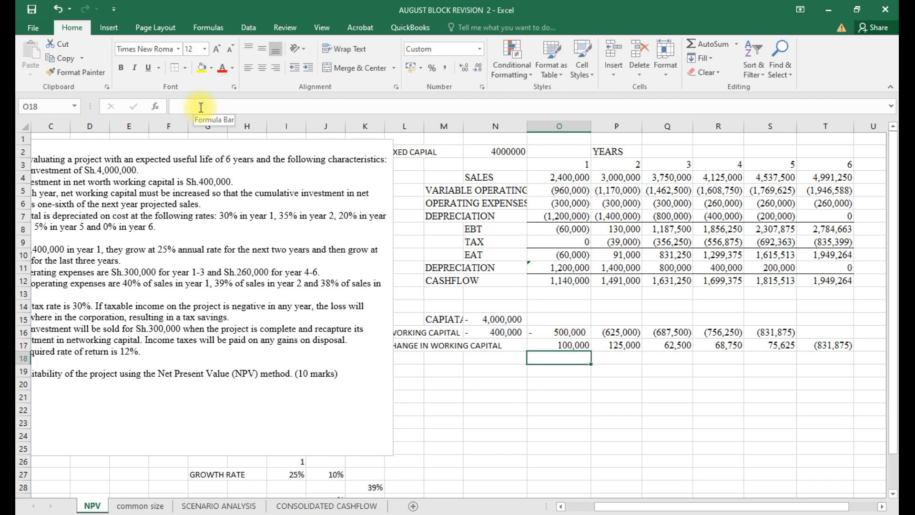
Rewrite the year 1 change in working capital in O17 as =O16-N16 and fill it across to year 5 in S17.
{"action": "left_click", "coordinate": [564, 346]}
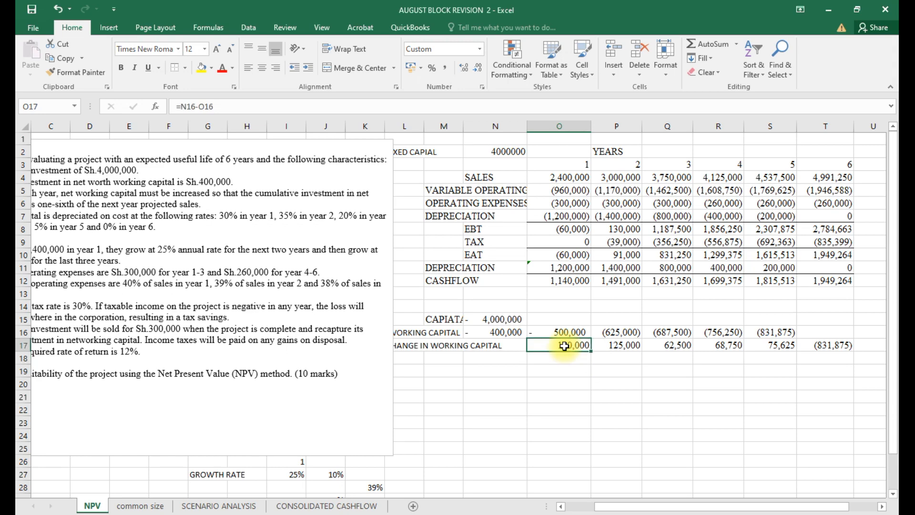
{"action": "left_click", "coordinate": [222, 107]}
{"action": "key", "text": "BackSpace"}
{"action": "key", "text": "BackSpace"}
{"action": "key", "text": "BackSpace"}
{"action": "key", "text": "BackSpace"}
{"action": "key", "text": "BackSpace"}
{"action": "key", "text": "BackSpace"}
{"action": "key", "text": "BackSpace"}
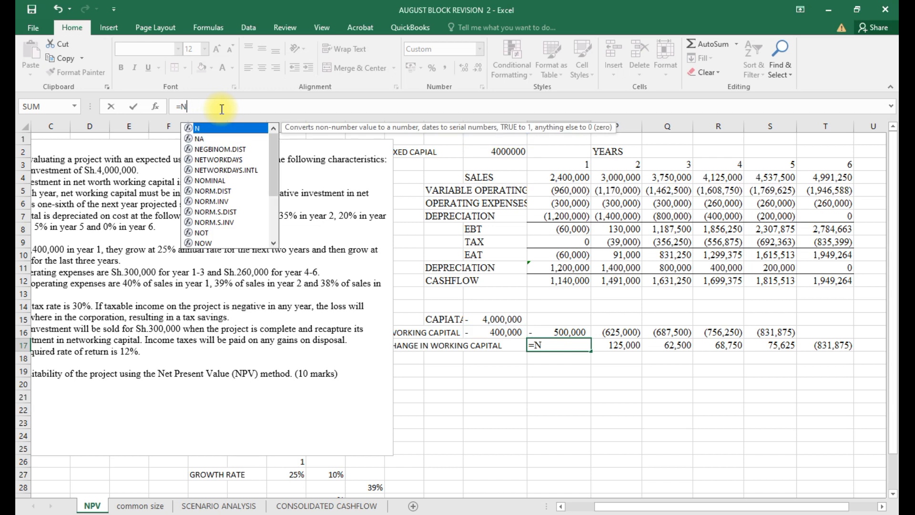
{"action": "left_click", "coordinate": [557, 333]}
{"action": "type", "text": "-"}
{"action": "left_click", "coordinate": [508, 332]}
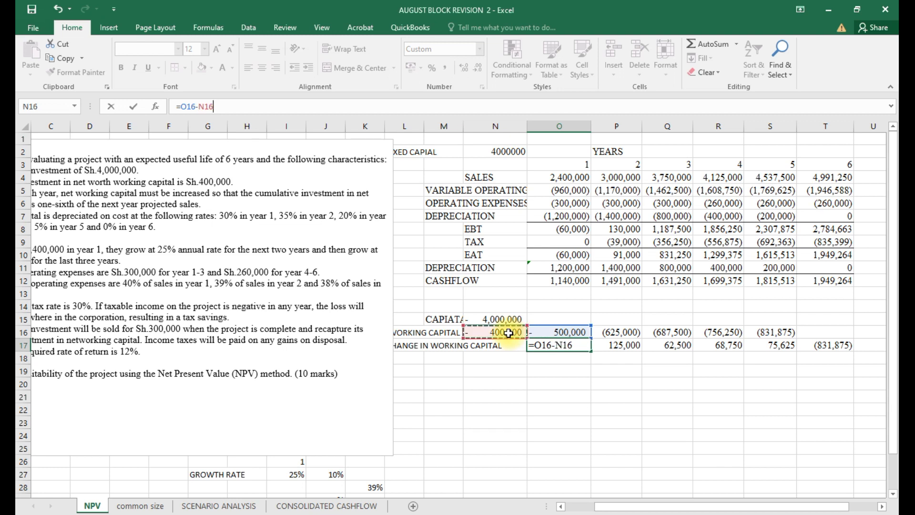
{"action": "key", "text": "Return"}
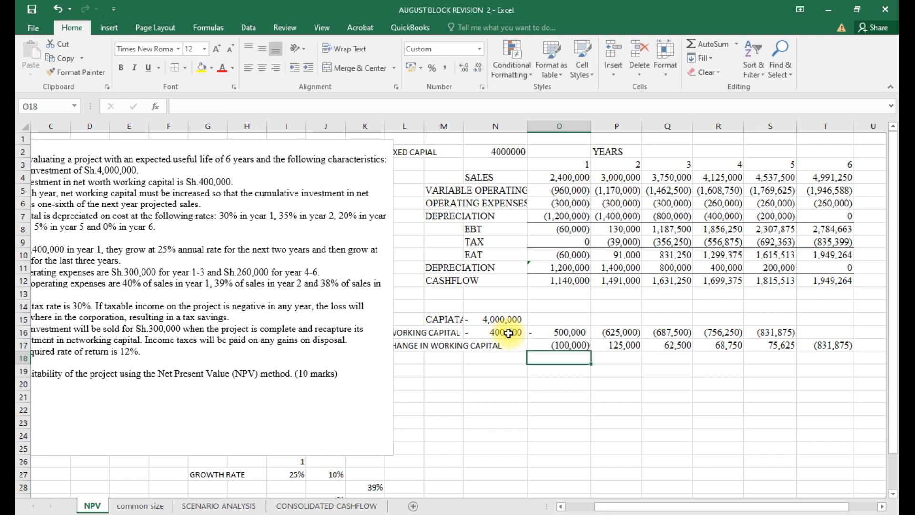
{"action": "left_click", "coordinate": [567, 345]}
{"action": "left_click_drag", "start_coordinate": [590, 350], "coordinate": [789, 350]}
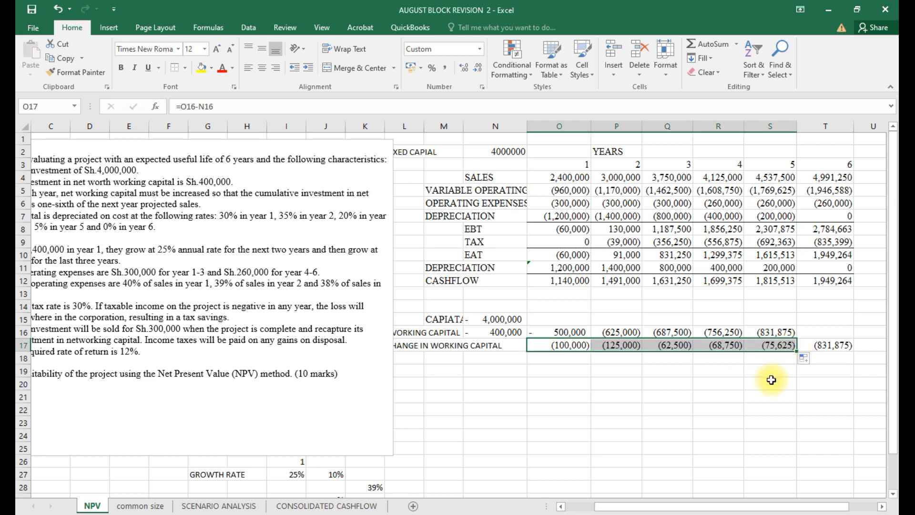
Reverse the sign of the year 6 working capital recovery by changing T17 to =-SUM(S16).
{"action": "left_click", "coordinate": [841, 346]}
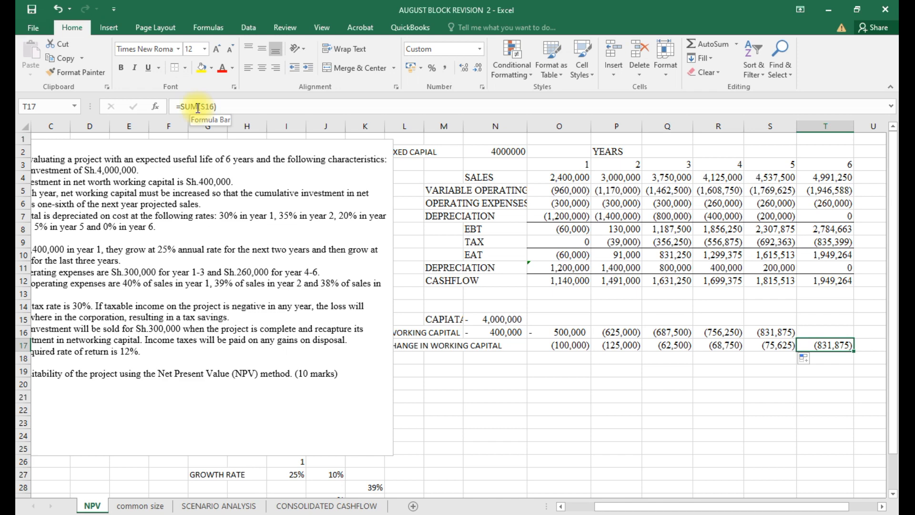
{"action": "left_click", "coordinate": [182, 107]}
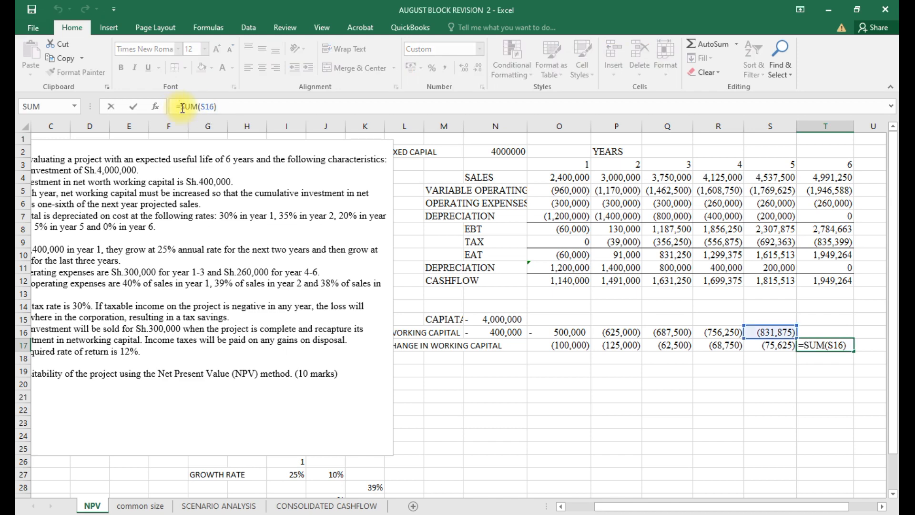
{"action": "type", "text": "-"}
{"action": "key", "text": "Return"}
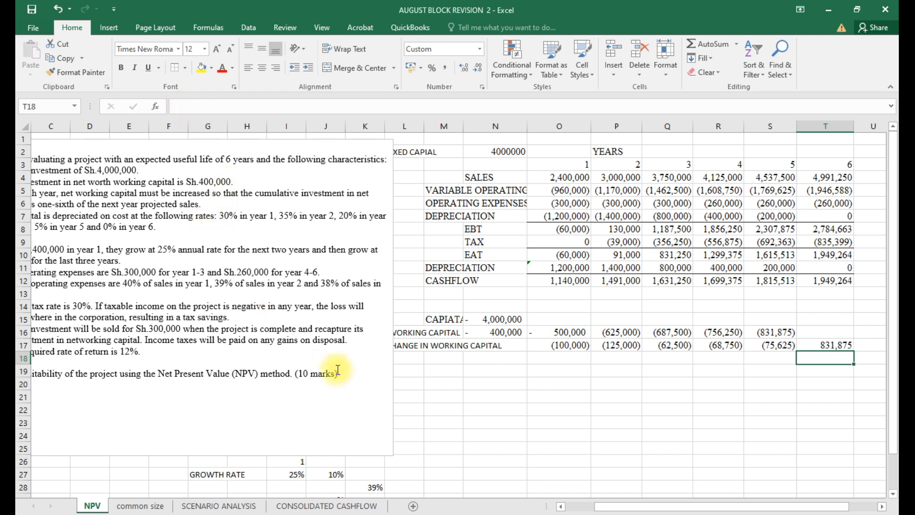
Add the row label TERMINAL VALUE in L18, below the change in working capital row.
{"action": "left_click", "coordinate": [402, 357]}
{"action": "type", "text": "T"}
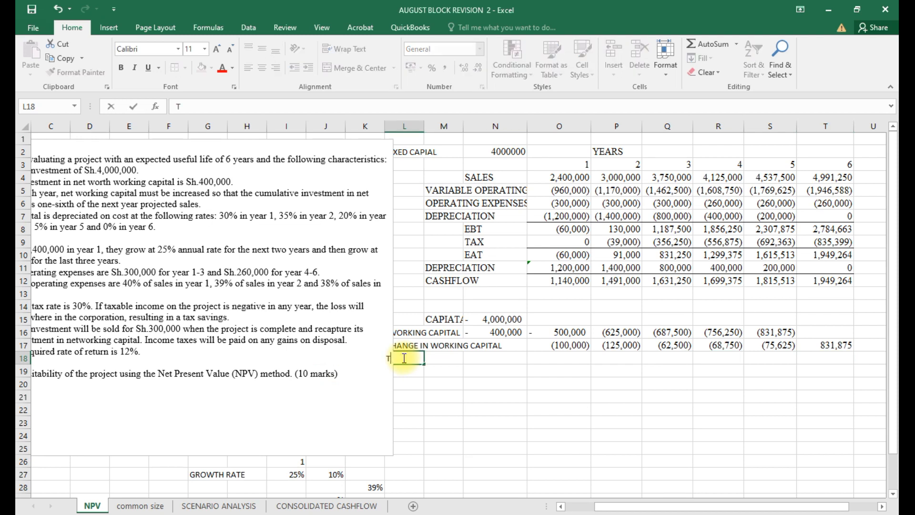
{"action": "type", "text": "ERMINAL VALI"}
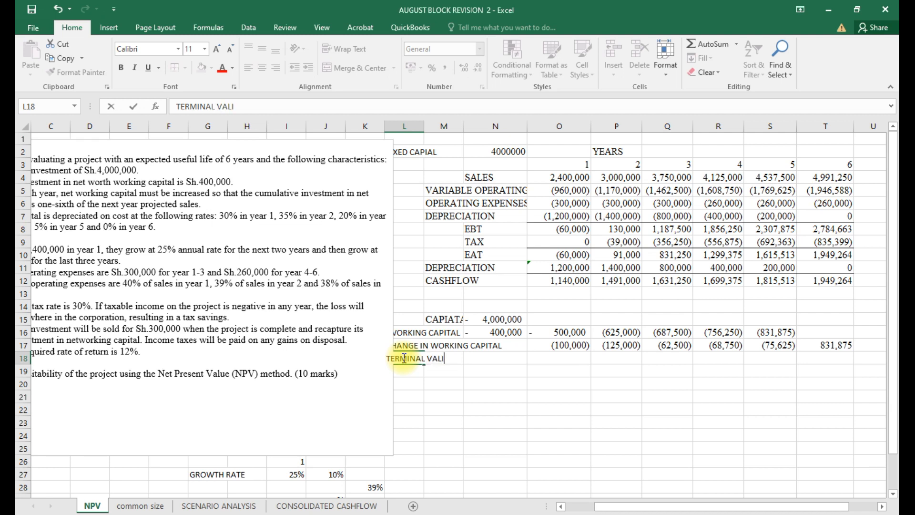
{"action": "key", "text": "BackSpace"}
{"action": "type", "text": "UE"}
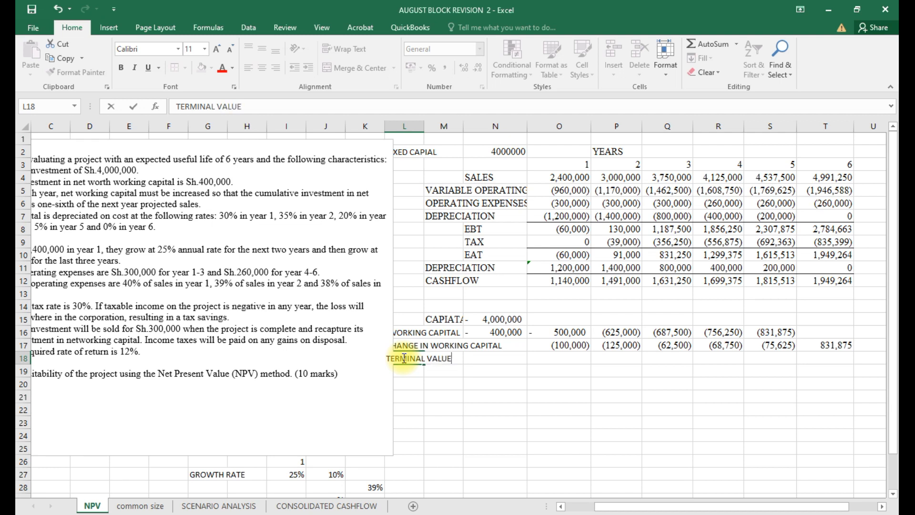
{"action": "left_click", "coordinate": [410, 384]}
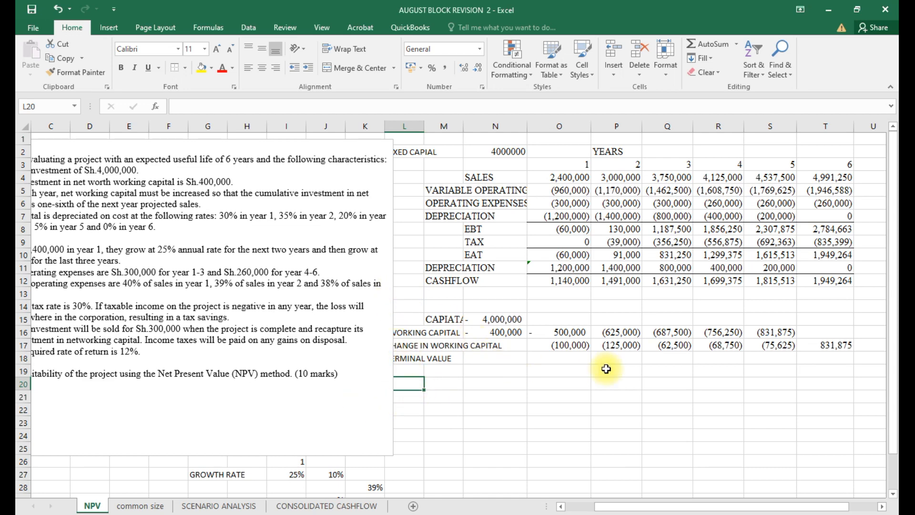
Total the depreciation row in V11 with =SUM(O11:U11).
{"action": "left_click_drag", "start_coordinate": [594, 512], "coordinate": [576, 512]}
{"action": "left_click_drag", "start_coordinate": [569, 511], "coordinate": [567, 511]}
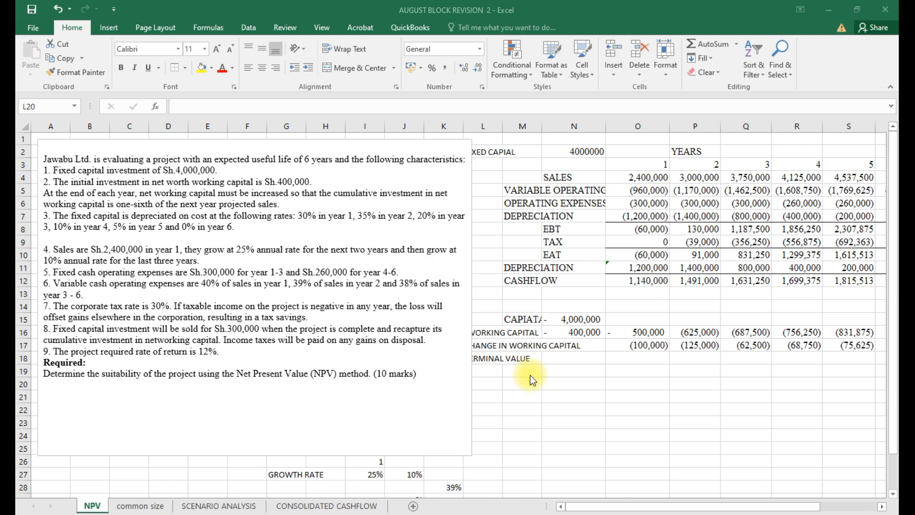
{"action": "left_click", "coordinate": [589, 509]}
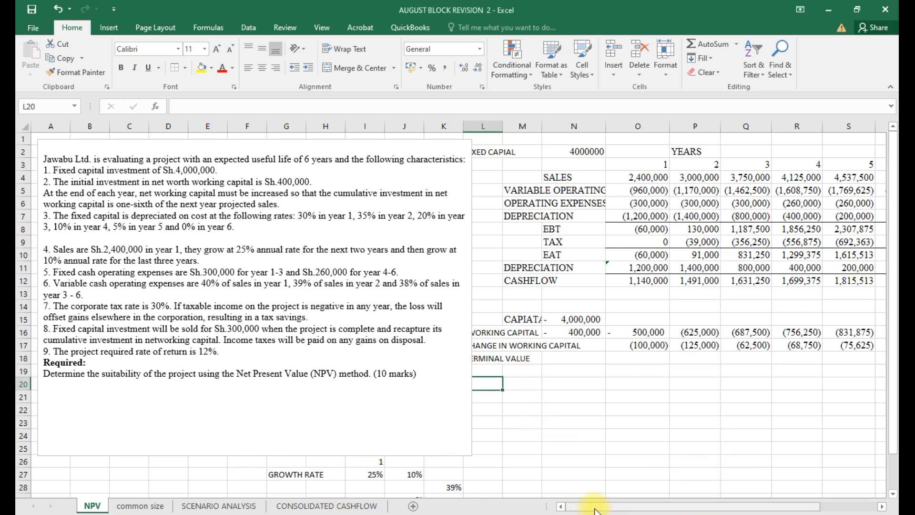
{"action": "left_click_drag", "start_coordinate": [613, 508], "coordinate": [648, 509]}
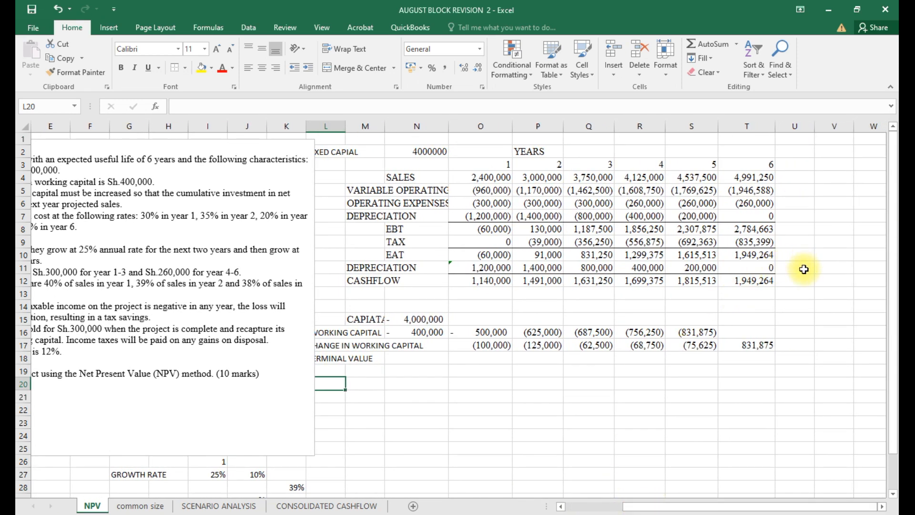
{"action": "left_click", "coordinate": [841, 271]}
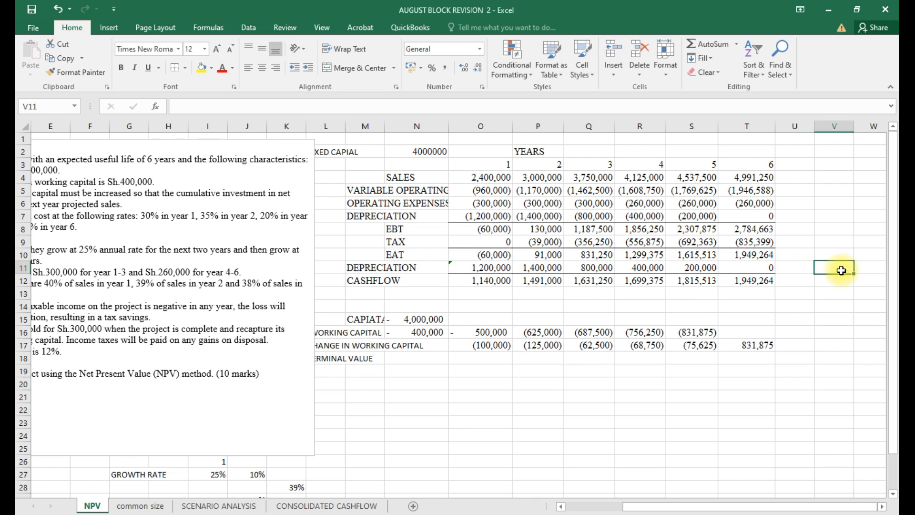
{"action": "type", "text": "="}
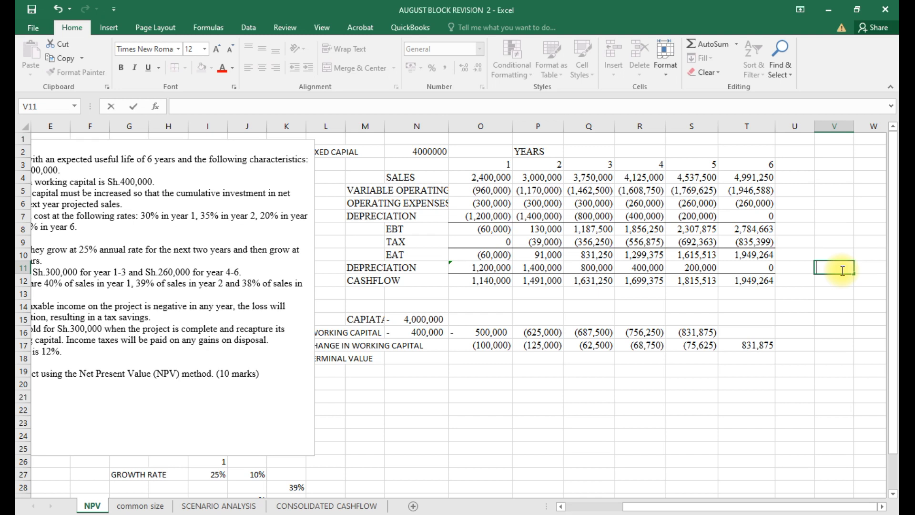
{"action": "key", "text": "Escape"}
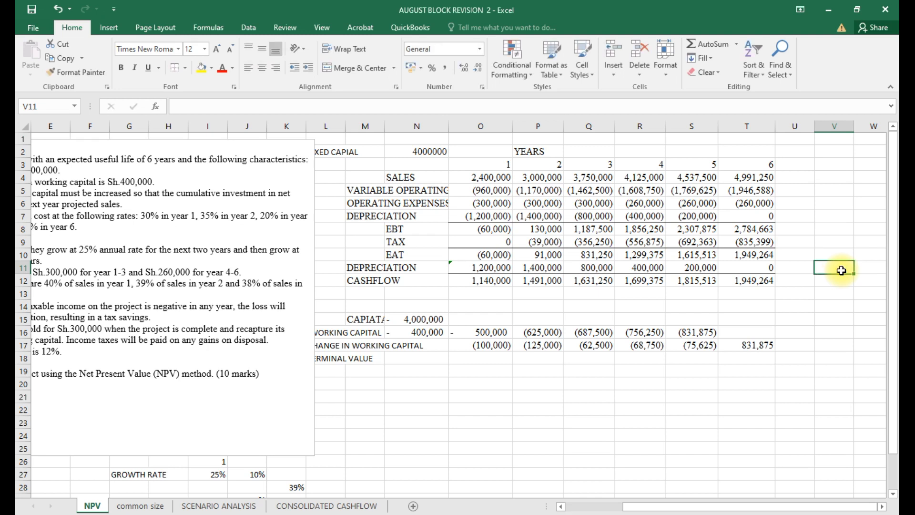
{"action": "key", "text": "alt+equal"}
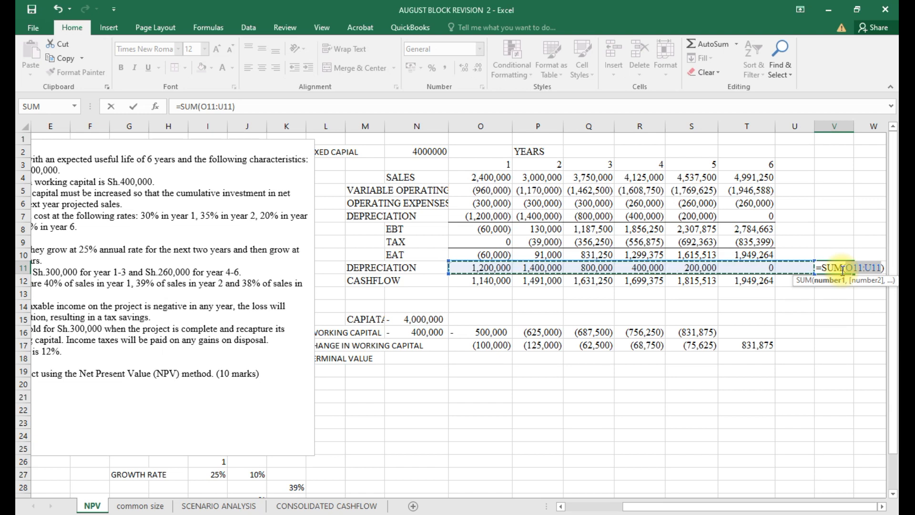
{"action": "key", "text": "Return"}
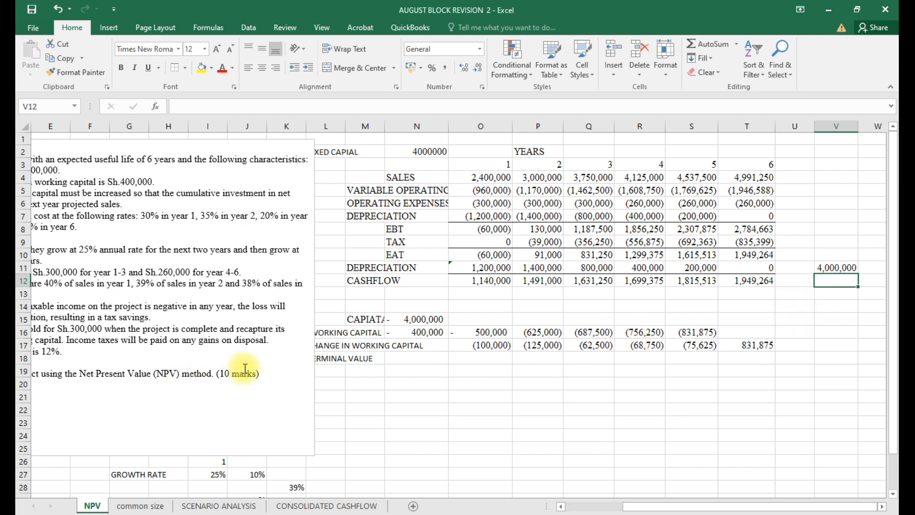
Label L19 TAX ON DISPOSAL and calculate the year 6 disposal tax in T19 as =300000*J29.
{"action": "left_click", "coordinate": [324, 371]}
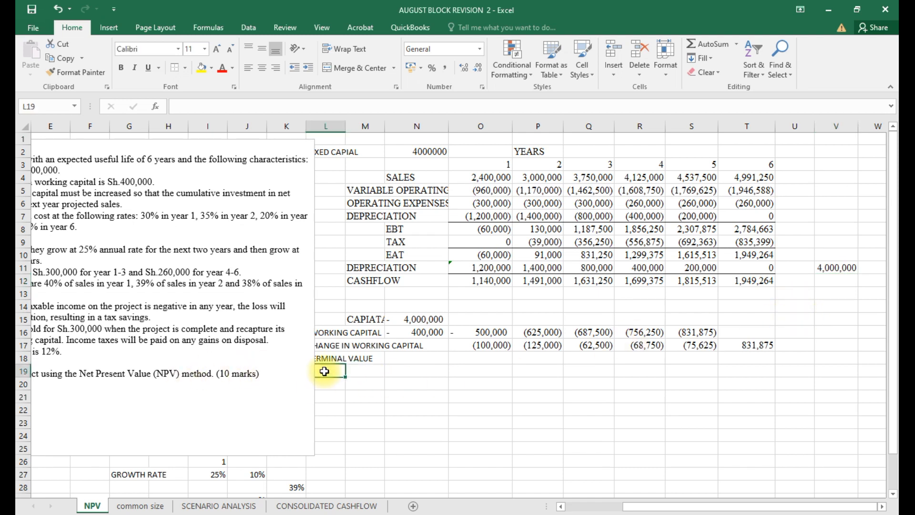
{"action": "type", "text": "TAX ON DISPOSAL"}
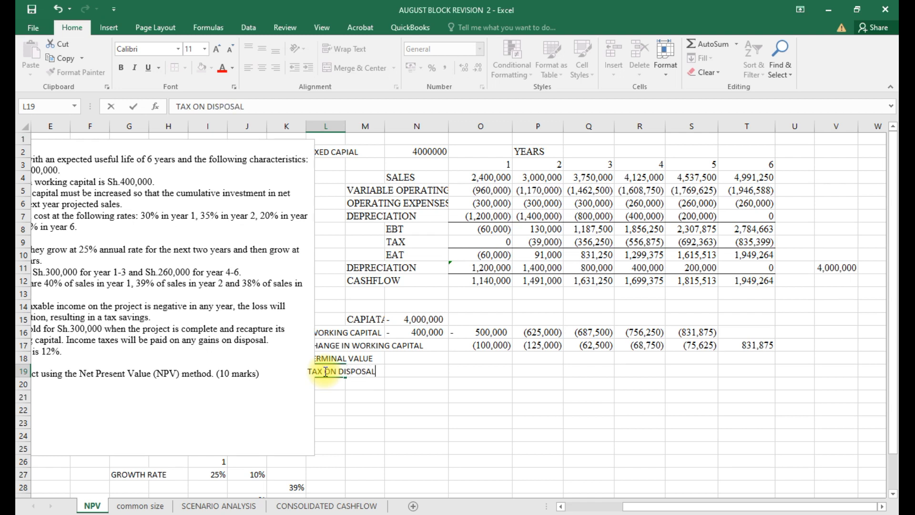
{"action": "left_click", "coordinate": [729, 372]}
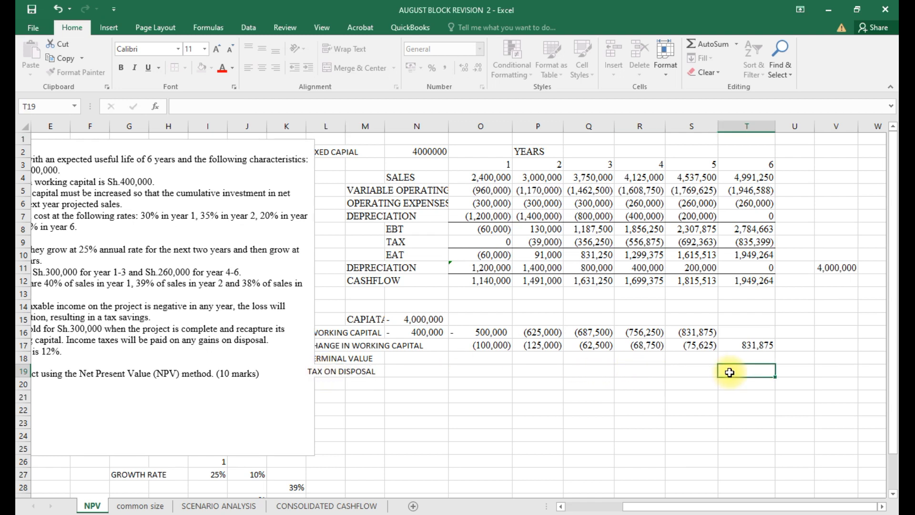
{"action": "type", "text": "="}
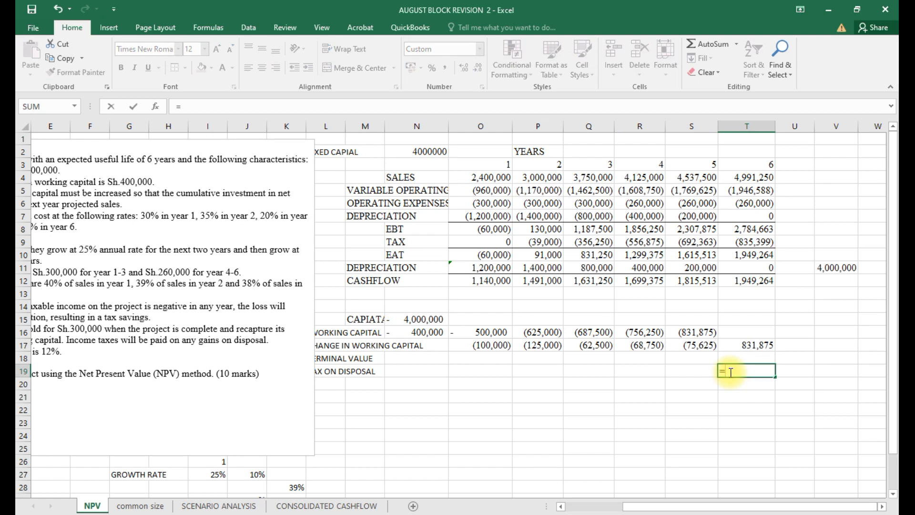
{"action": "type", "text": "30000"}
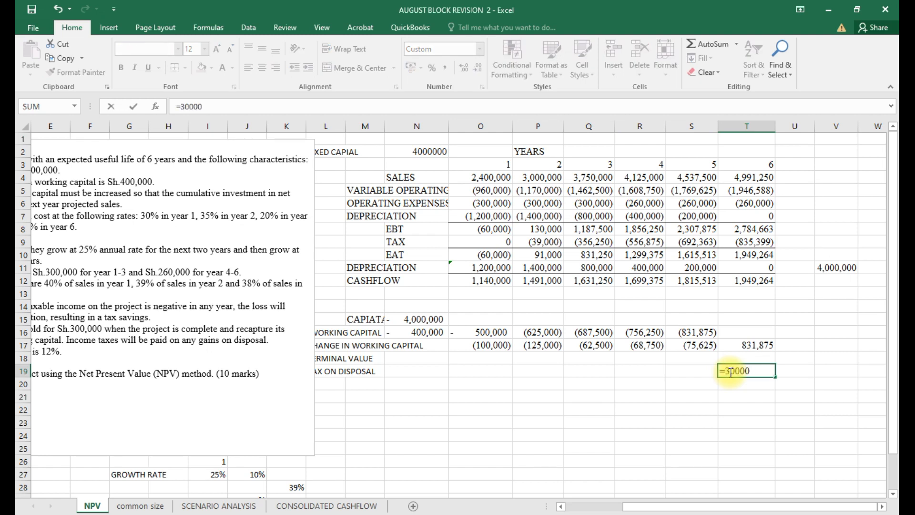
{"action": "type", "text": "0*"}
{"action": "scroll", "coordinate": [730, 370], "scroll_direction": "down", "scroll_amount": 1}
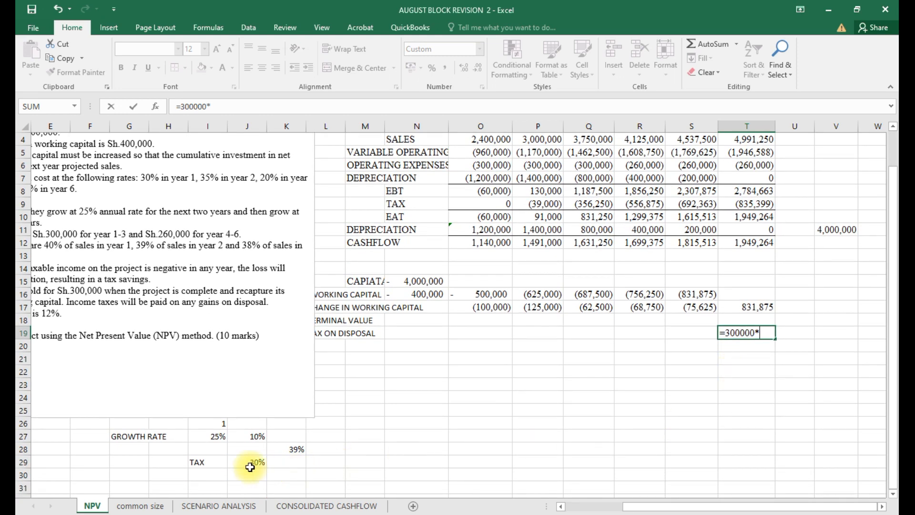
{"action": "left_click", "coordinate": [250, 466]}
{"action": "key", "text": "Return"}
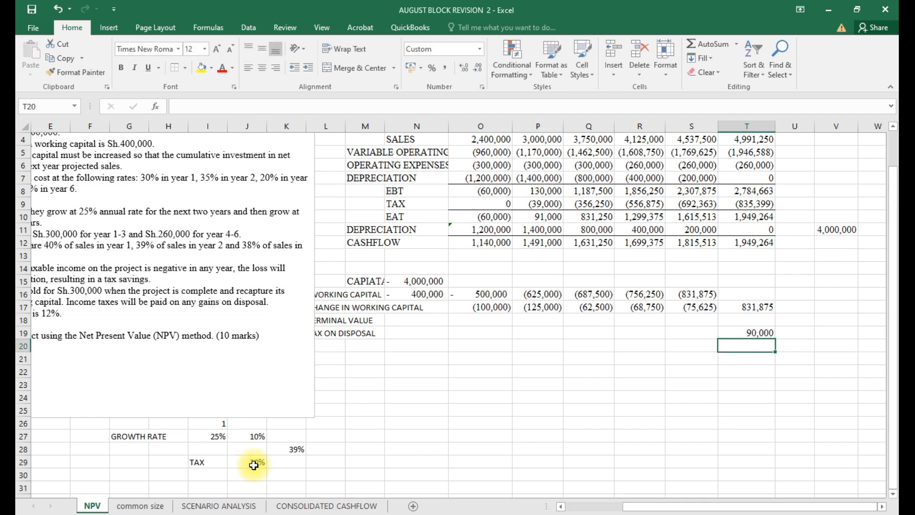
Make the year 6 disposal tax negative by changing T19 to =-300000*J29.
{"action": "left_click", "coordinate": [759, 333]}
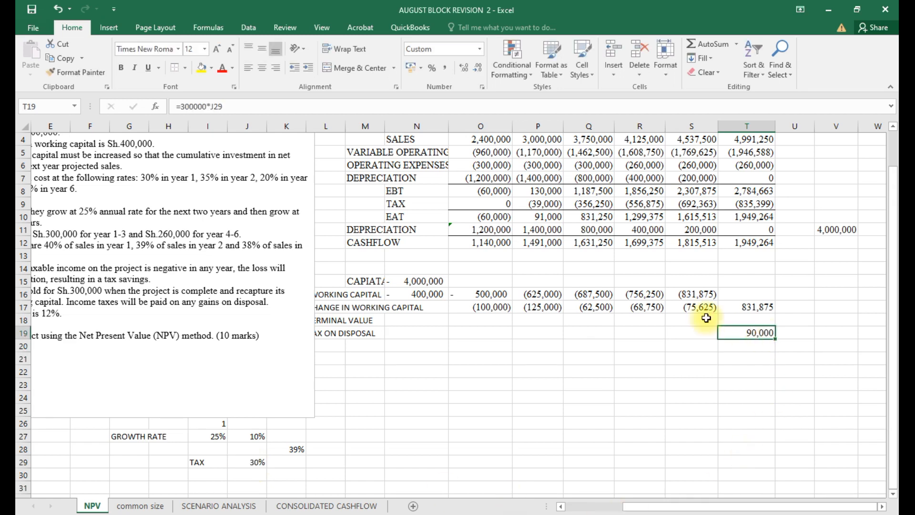
{"action": "left_click", "coordinate": [181, 106]}
{"action": "type", "text": "-"}
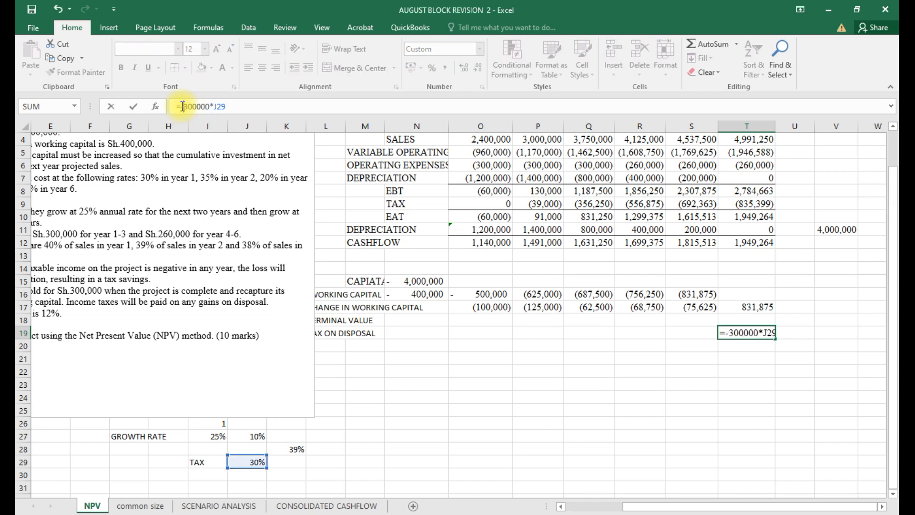
{"action": "key", "text": "Return"}
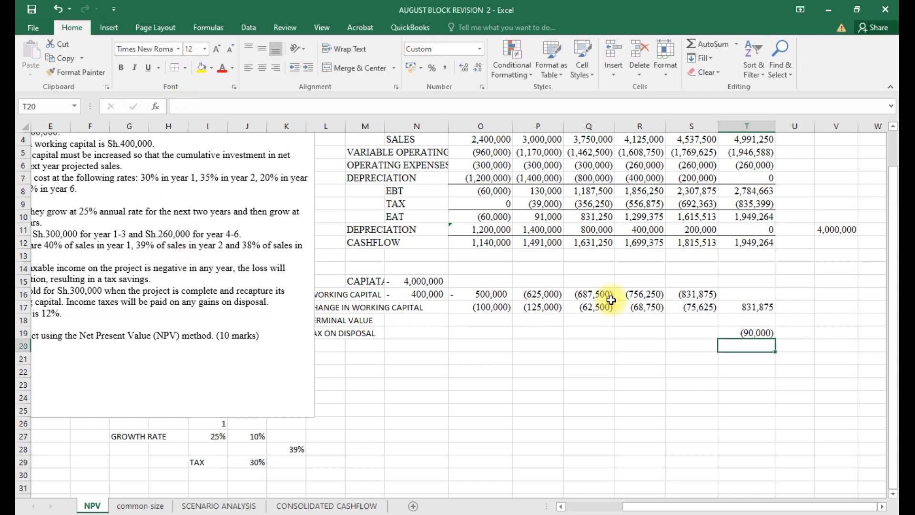
Enter 300000 as the year 6 terminal value in T18.
{"action": "left_click", "coordinate": [739, 319]}
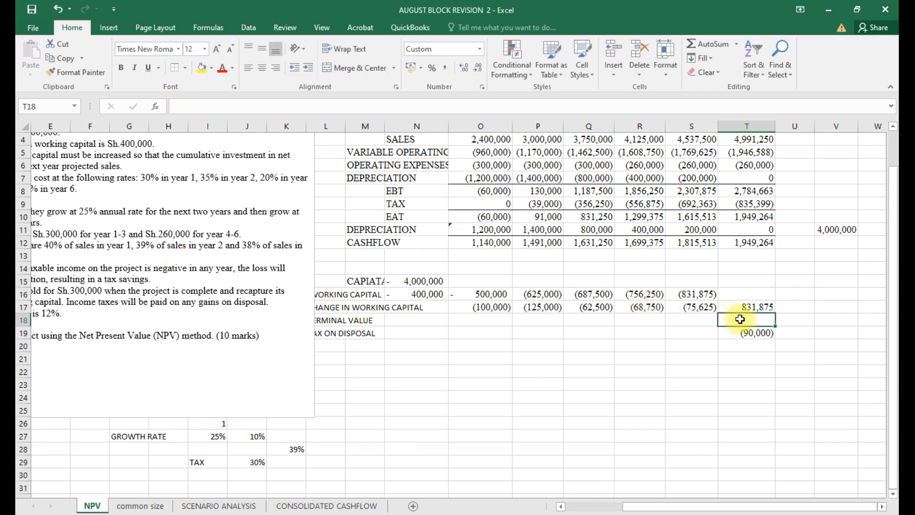
{"action": "type", "text": "3000000"}
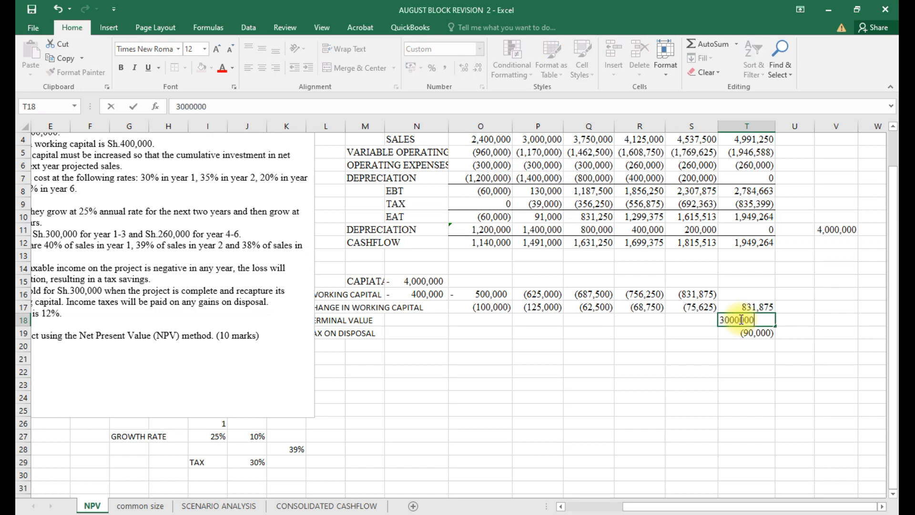
{"action": "key", "text": "Return"}
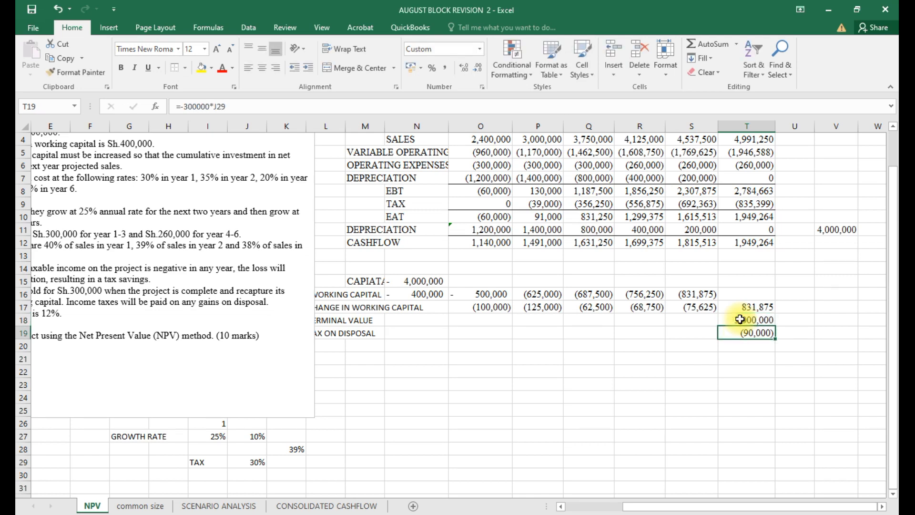
{"action": "left_click", "coordinate": [743, 319]}
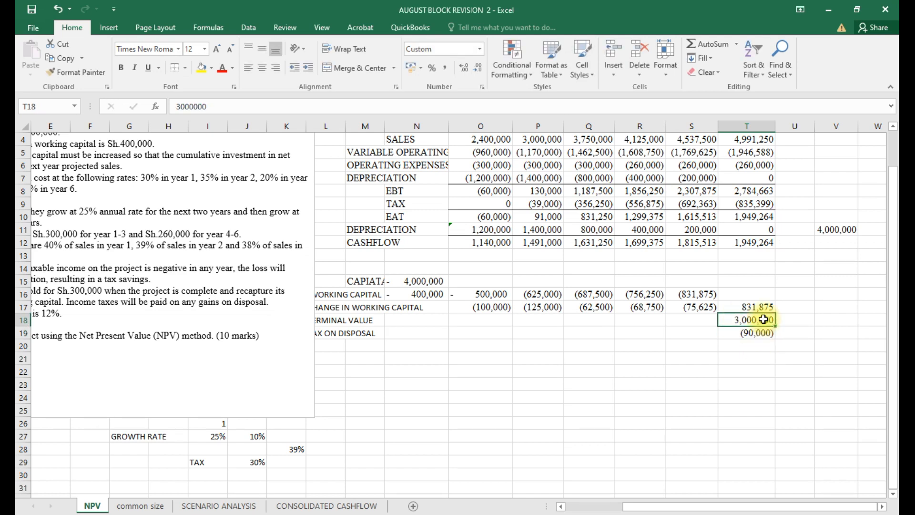
{"action": "left_click", "coordinate": [215, 107]}
{"action": "key", "text": "BackSpace"}
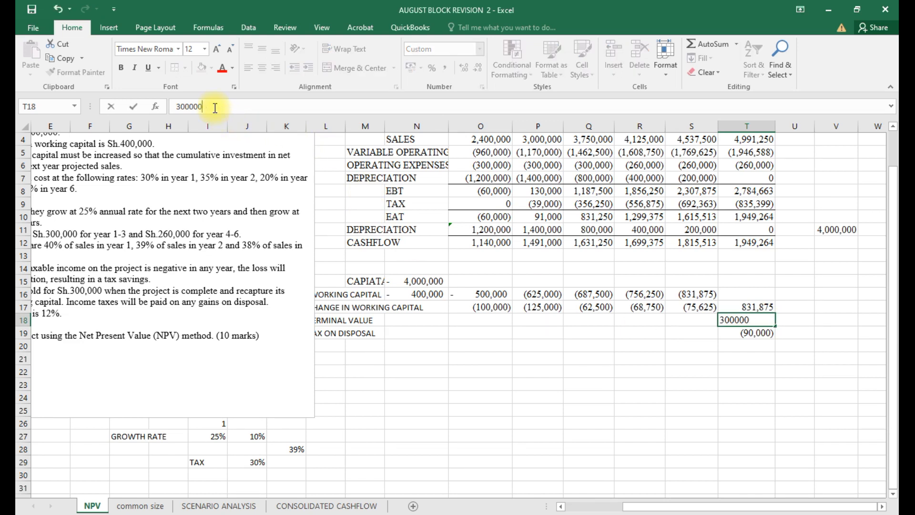
{"action": "key", "text": "Return"}
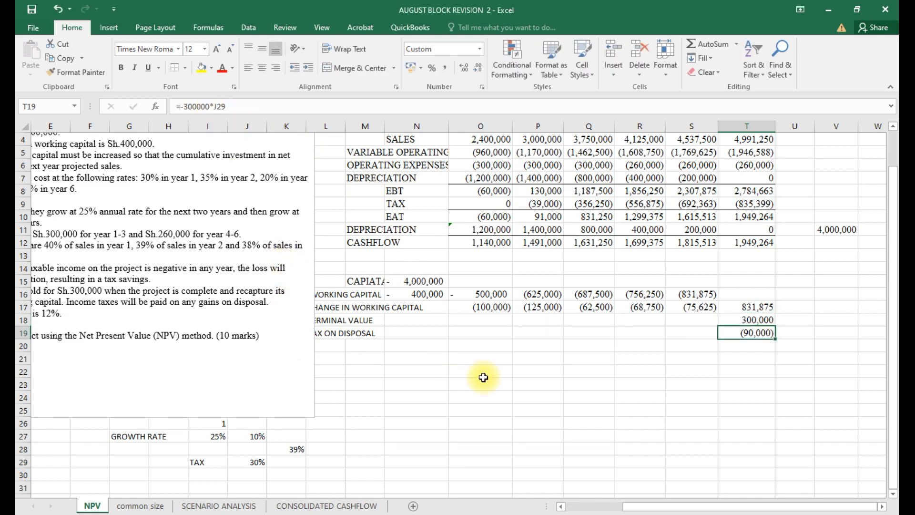
{"action": "left_click", "coordinate": [358, 346]}
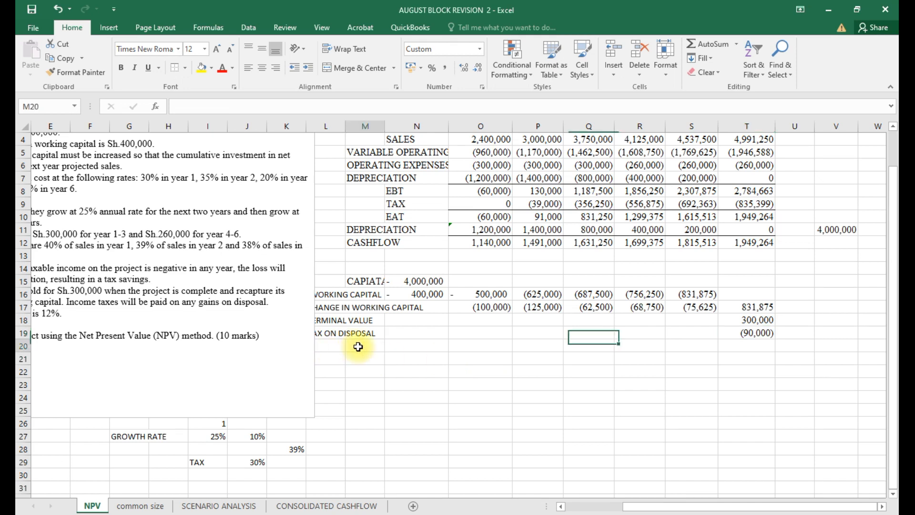
{"action": "type", "text": "C"}
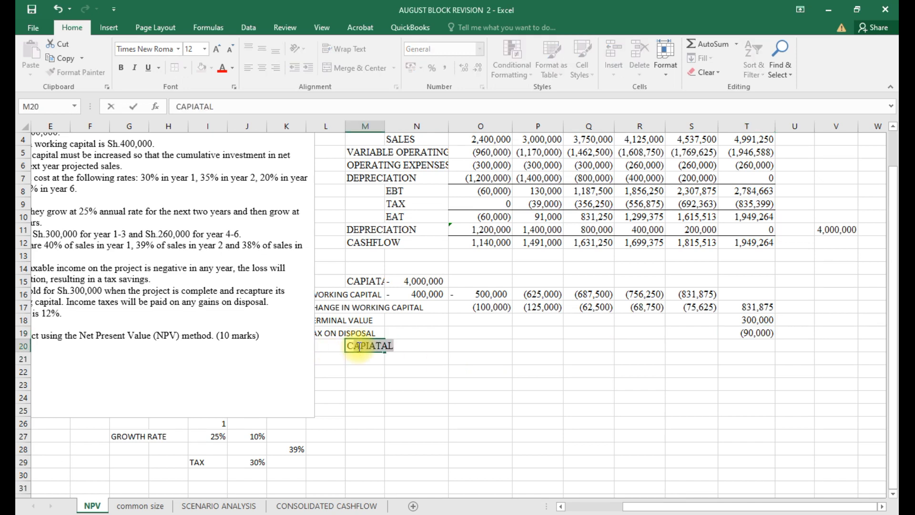
{"action": "key", "text": "BackSpace"}
{"action": "key", "text": "BackSpace"}
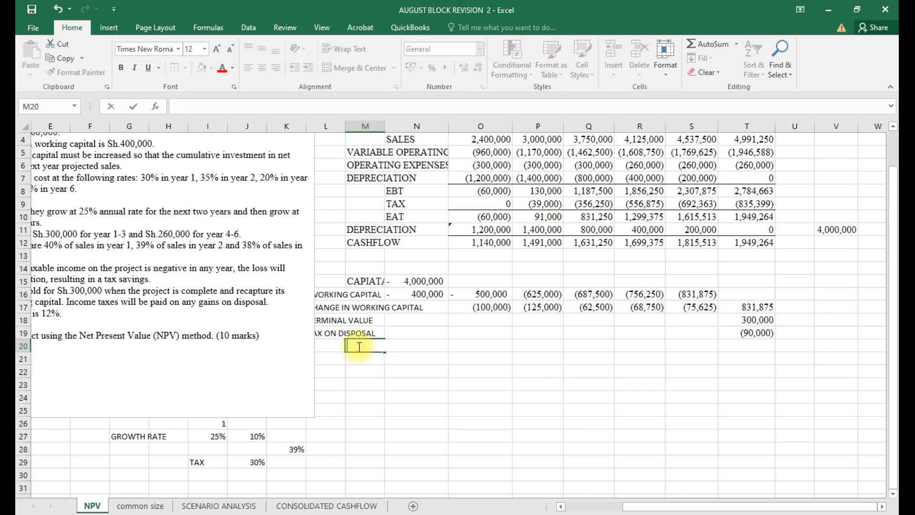
Add the row label CASHFLOW in L20, below the tax on disposal row.
{"action": "left_click", "coordinate": [334, 346]}
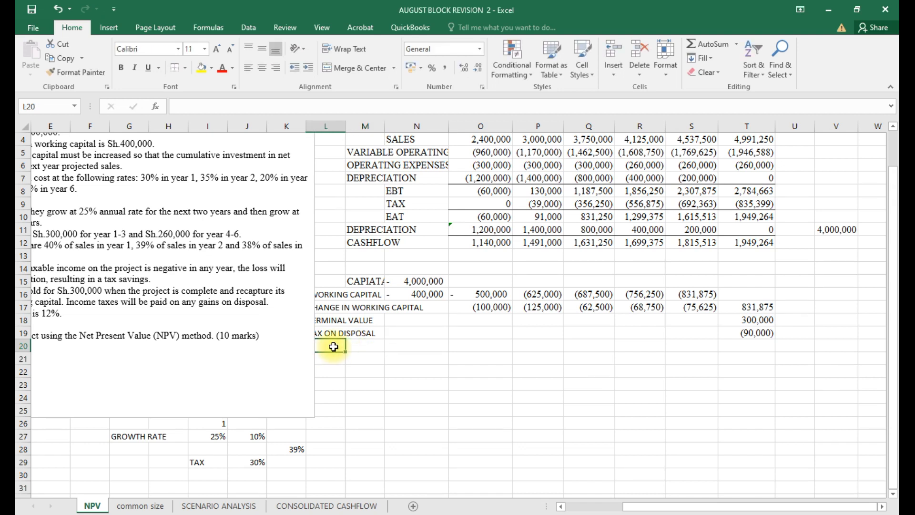
{"action": "type", "text": "CASHF"}
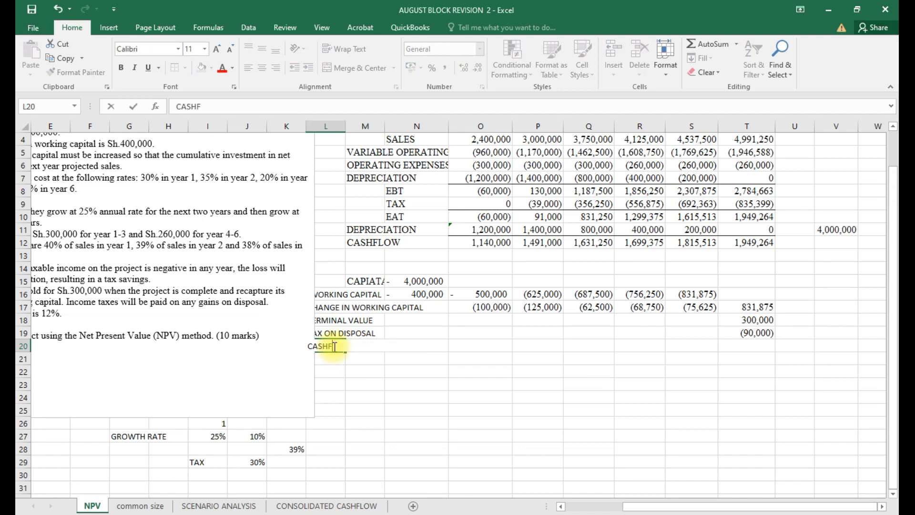
{"action": "type", "text": "LOW"}
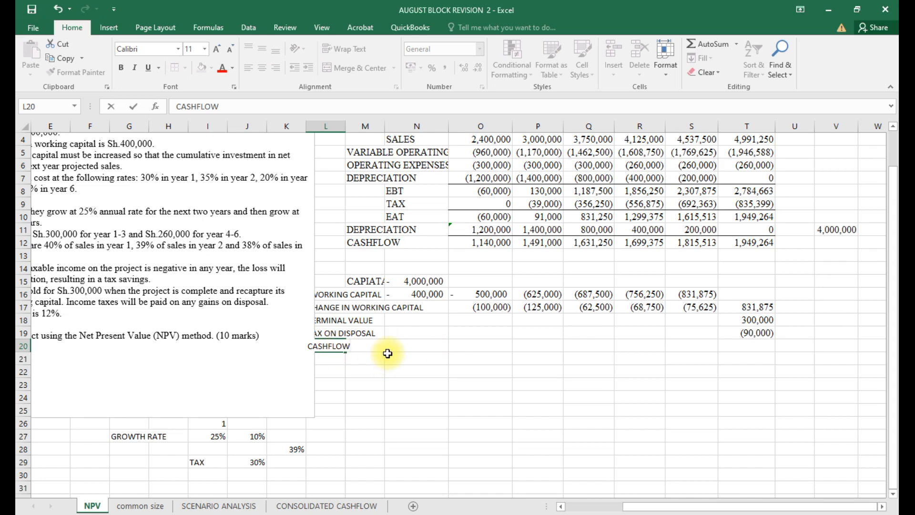
{"action": "key", "text": "Return"}
Total the initial outlay in N20 with =SUM(N15:N19).
{"action": "left_click", "coordinate": [408, 346]}
{"action": "type", "text": "="}
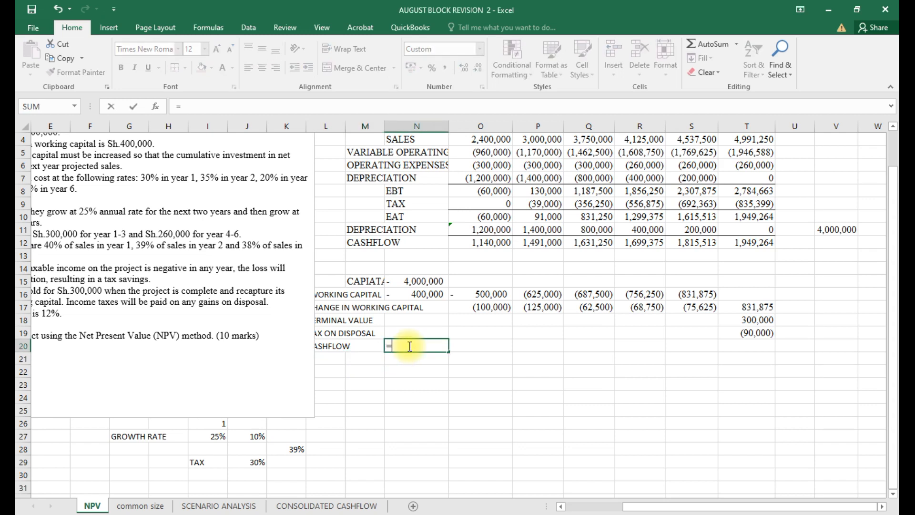
{"action": "key", "text": "Return"}
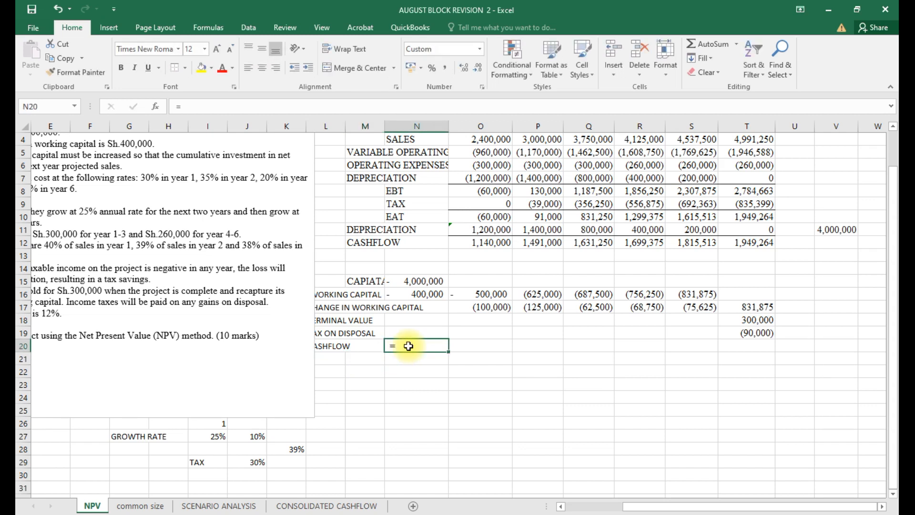
{"action": "key", "text": "alt+equal"}
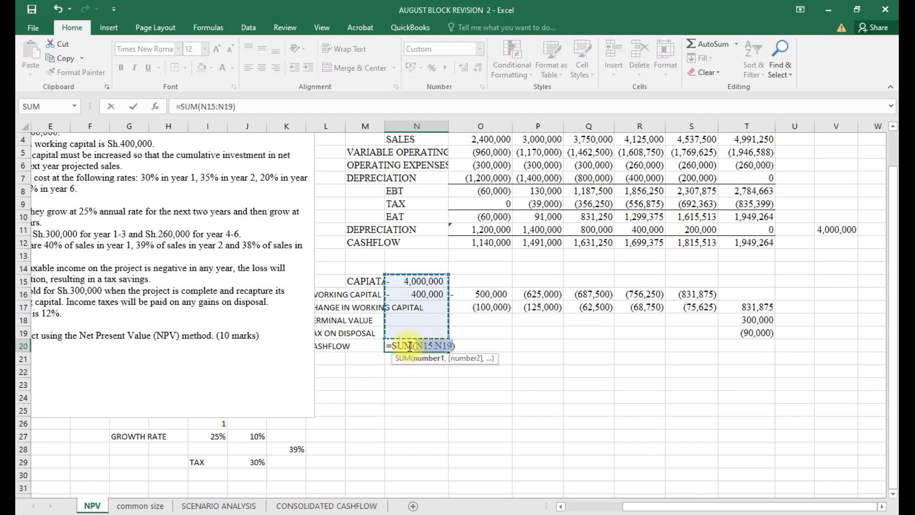
{"action": "key", "text": "Return"}
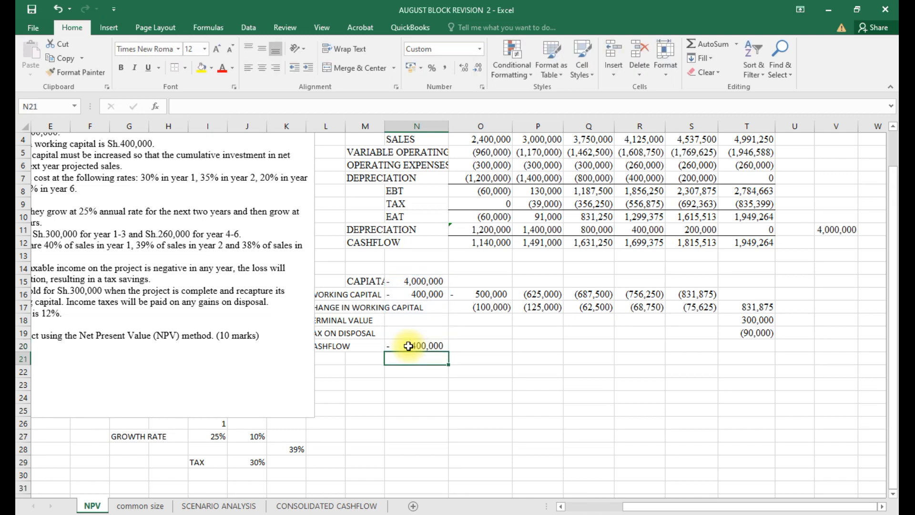
Calculate the year 1 net cashflow in O20 as =O12+O17 and copy the formula across to S20.
{"action": "left_click", "coordinate": [470, 344]}
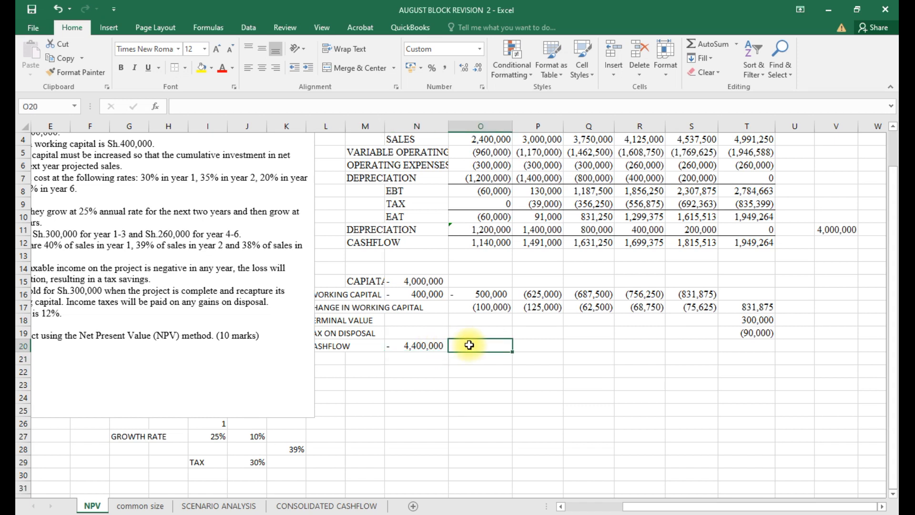
{"action": "type", "text": "="}
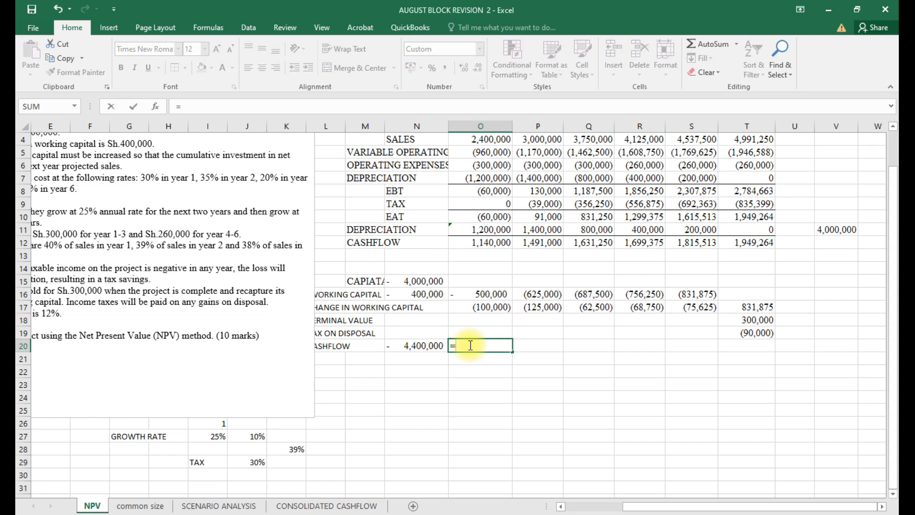
{"action": "left_click", "coordinate": [482, 244]}
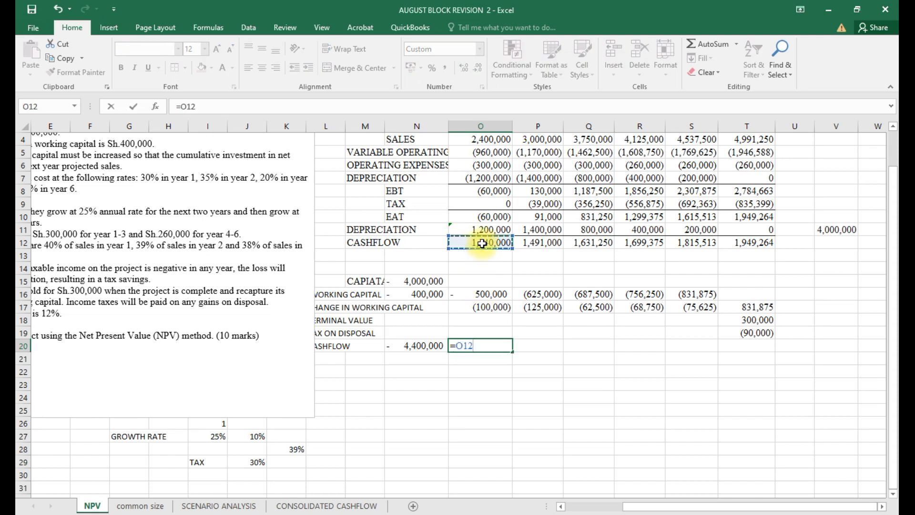
{"action": "left_click", "coordinate": [830, 501]}
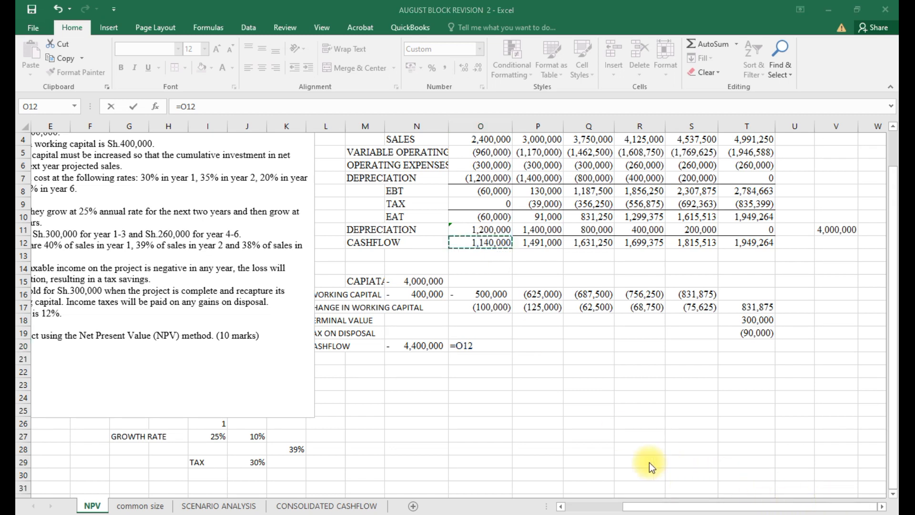
{"action": "left_click", "coordinate": [479, 347]}
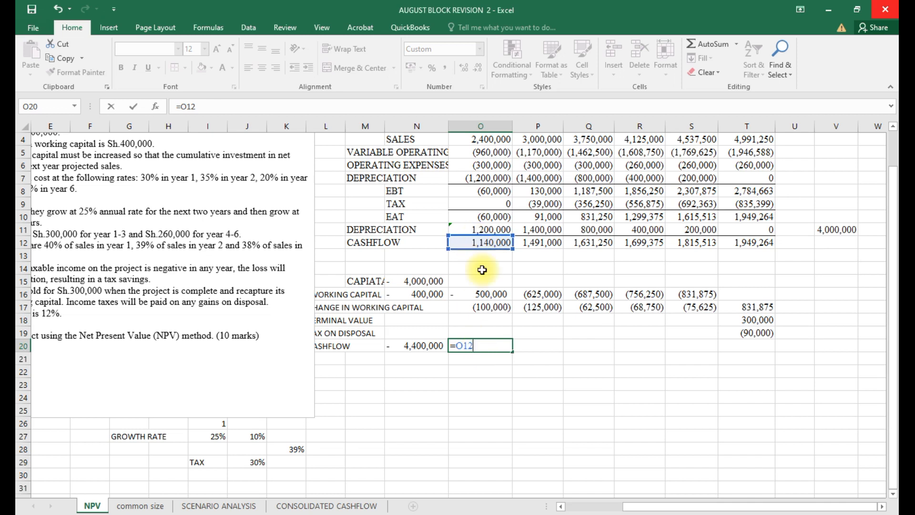
{"action": "type", "text": "+"}
{"action": "left_click", "coordinate": [487, 307]}
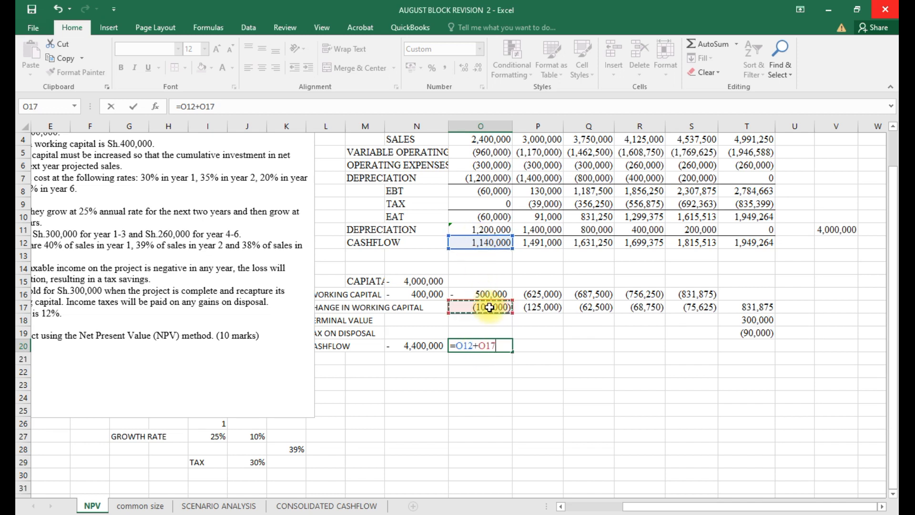
{"action": "key", "text": "Return"}
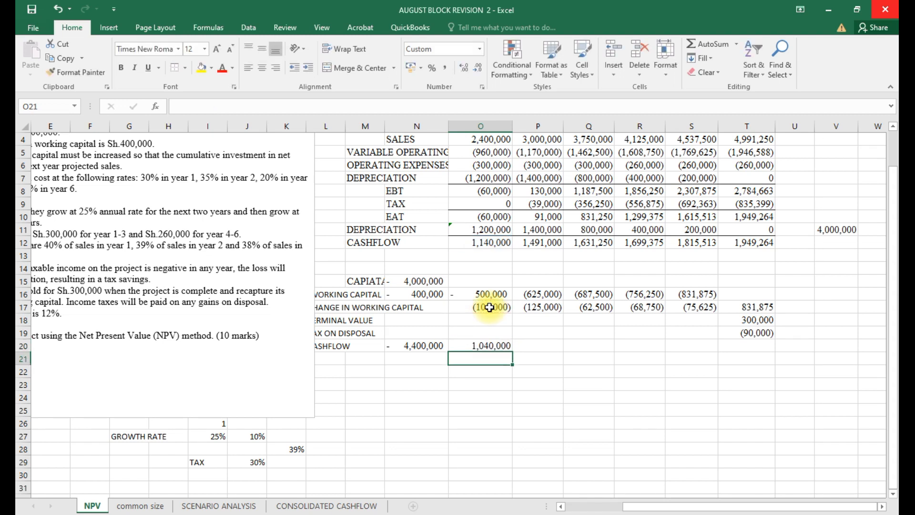
{"action": "left_click", "coordinate": [486, 346]}
{"action": "left_click_drag", "start_coordinate": [512, 350], "coordinate": [701, 348]}
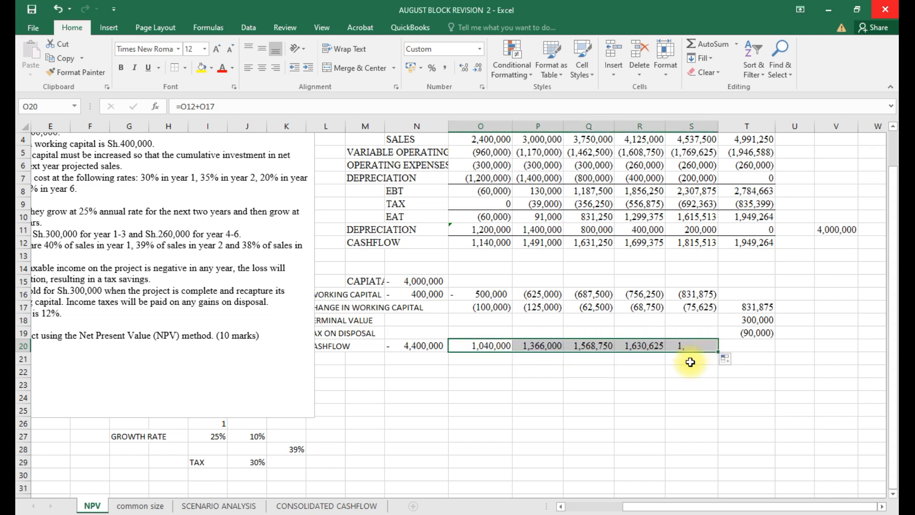
Calculate the year 6 net cashflow in T20 as =T12+T17+T18+T19.
{"action": "left_click", "coordinate": [745, 349]}
{"action": "type", "text": "="}
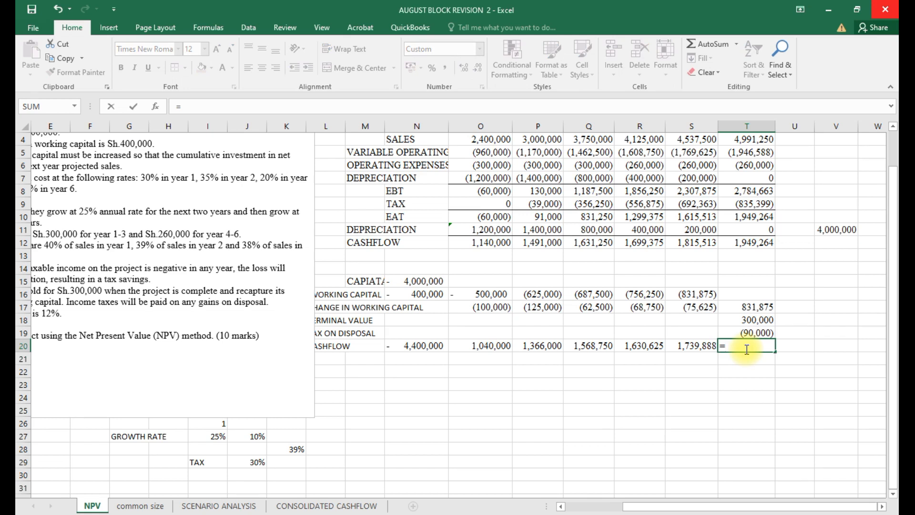
{"action": "left_click", "coordinate": [751, 242]}
{"action": "type", "text": "+"}
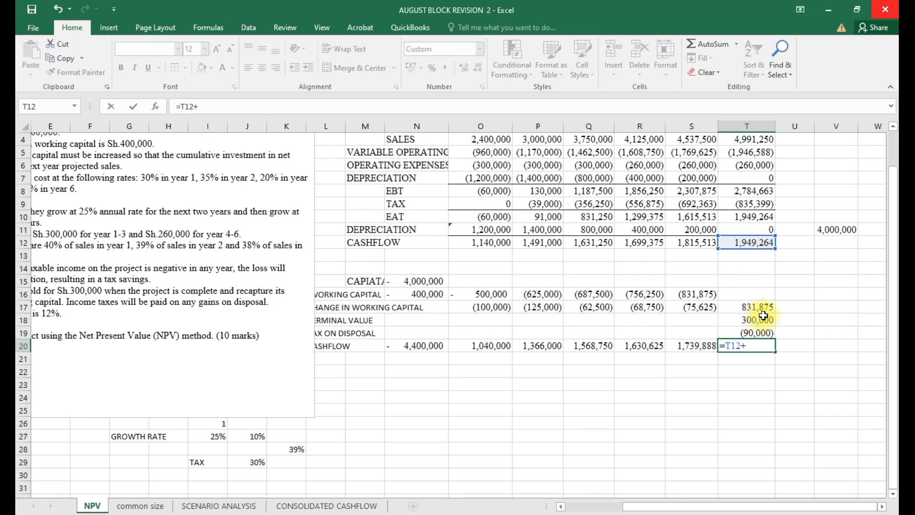
{"action": "left_click", "coordinate": [750, 305]}
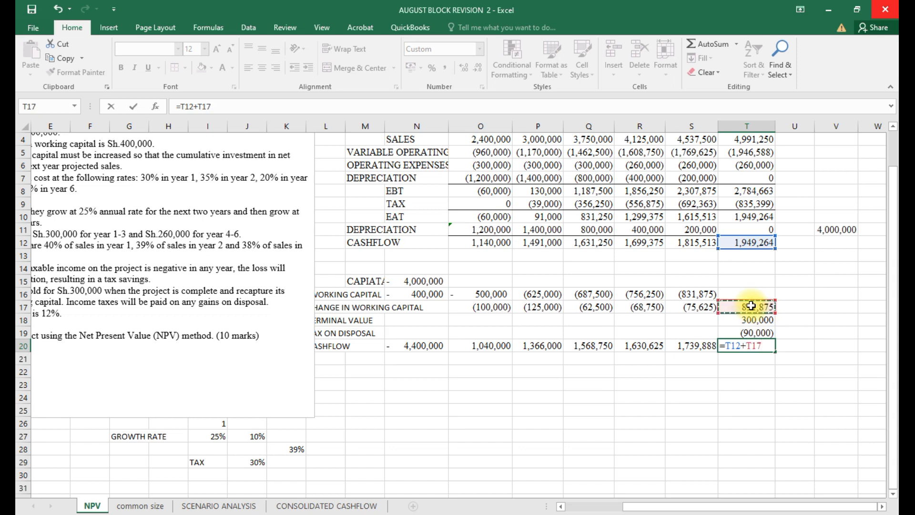
{"action": "type", "text": "+"}
{"action": "left_click", "coordinate": [755, 324]}
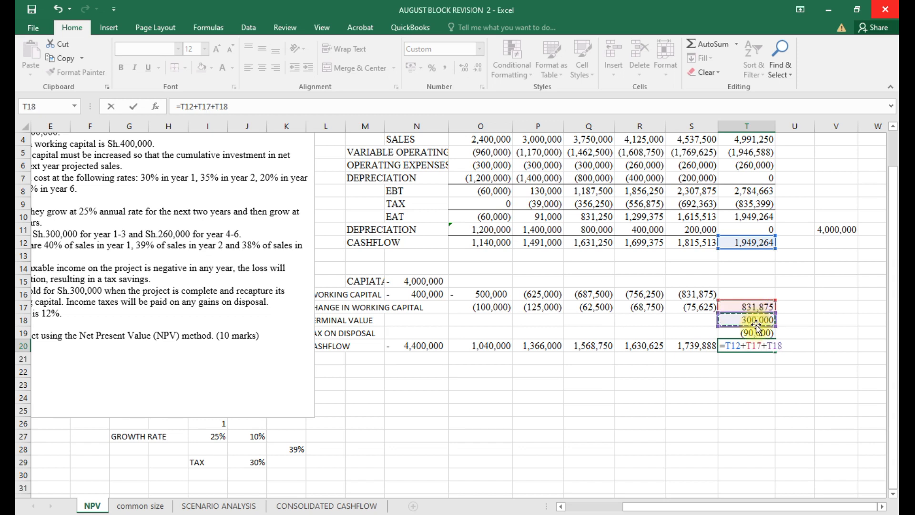
{"action": "type", "text": "+"}
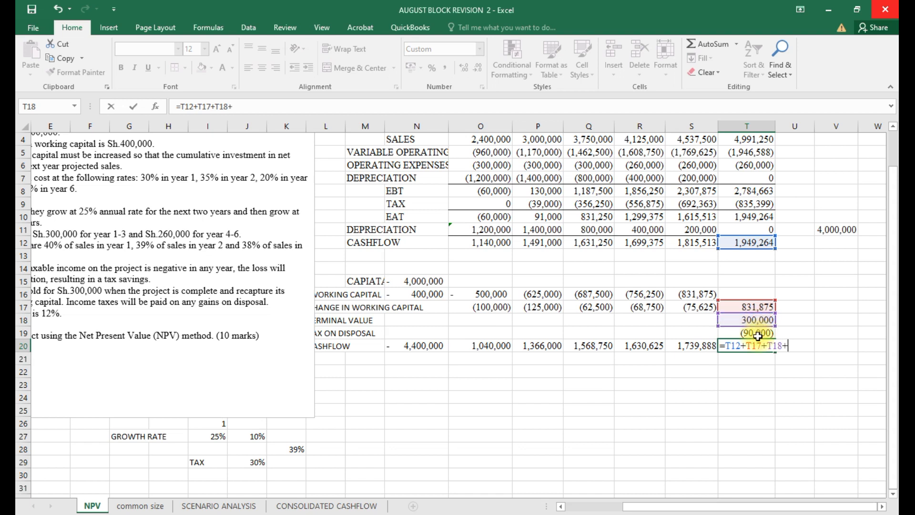
{"action": "left_click", "coordinate": [758, 335]}
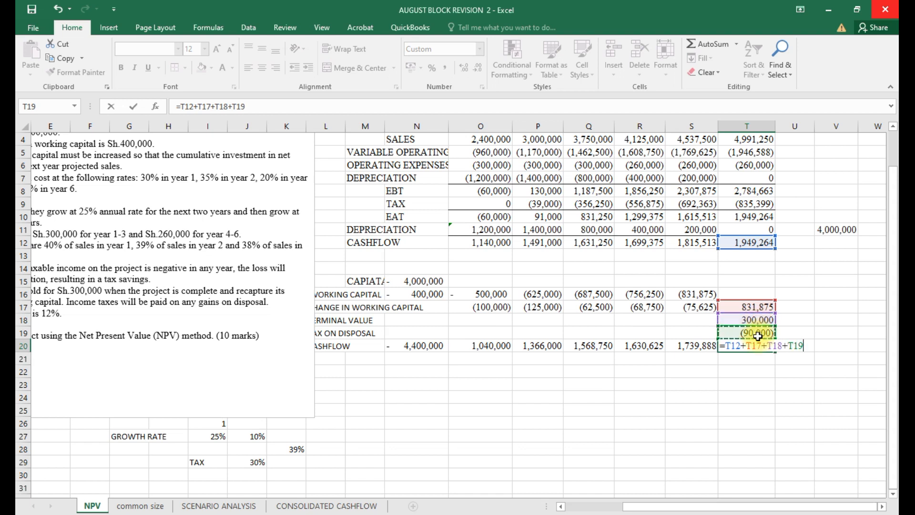
{"action": "key", "text": "Return"}
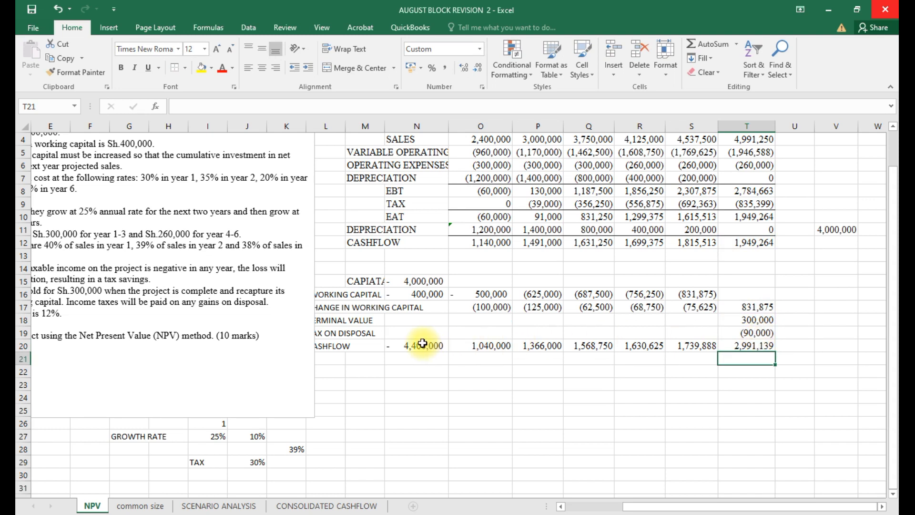
Format the cashflow totals in N20:T20 with a top and thick bottom border and bold text.
{"action": "left_click_drag", "start_coordinate": [395, 346], "coordinate": [751, 345]}
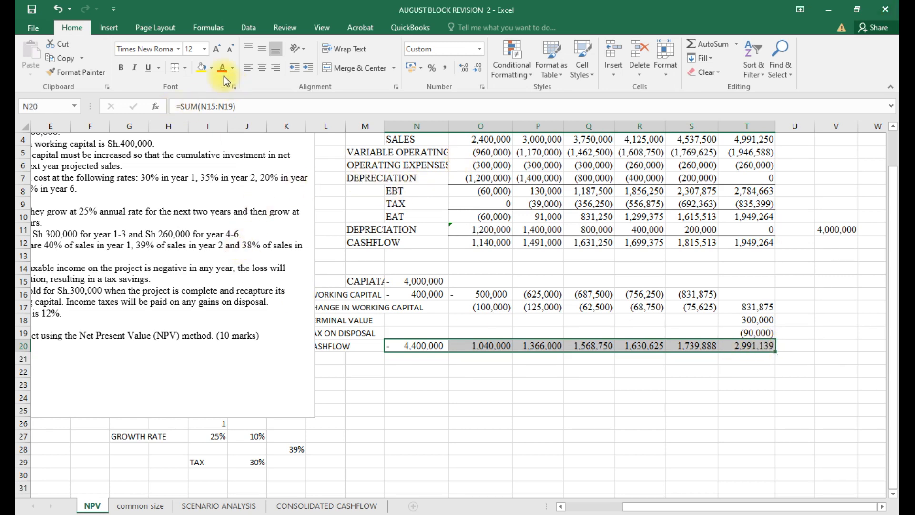
{"action": "left_click", "coordinate": [186, 68]}
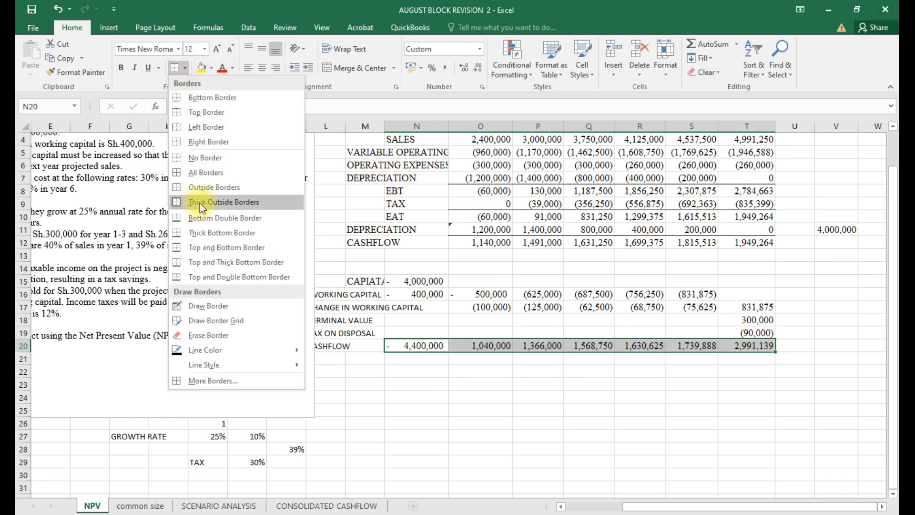
{"action": "left_click", "coordinate": [201, 261]}
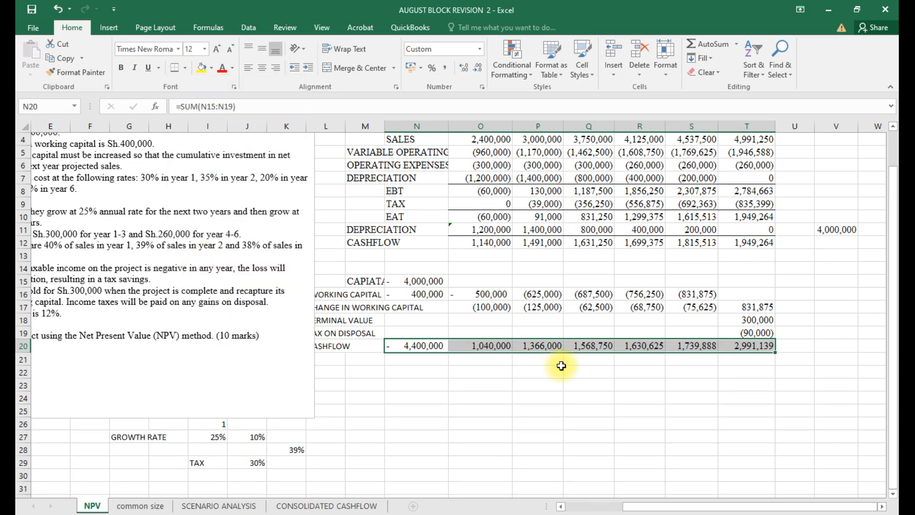
{"action": "key", "text": "ctrl+b"}
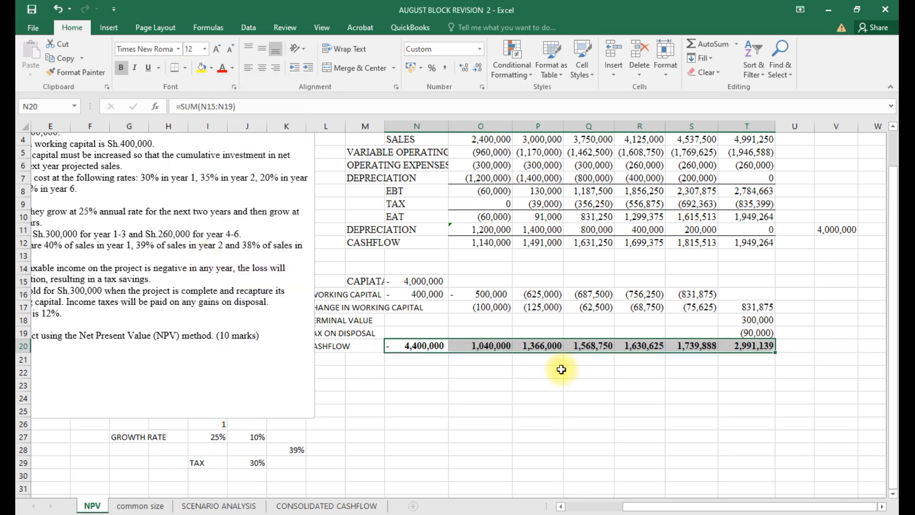
Label cell N22 below the cashflow row as NPV.
{"action": "left_click", "coordinate": [560, 369]}
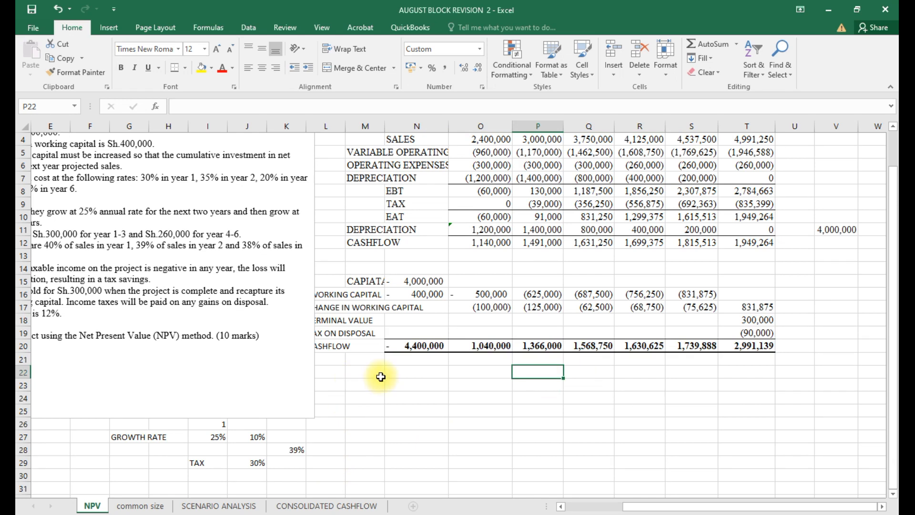
{"action": "left_click", "coordinate": [421, 372]}
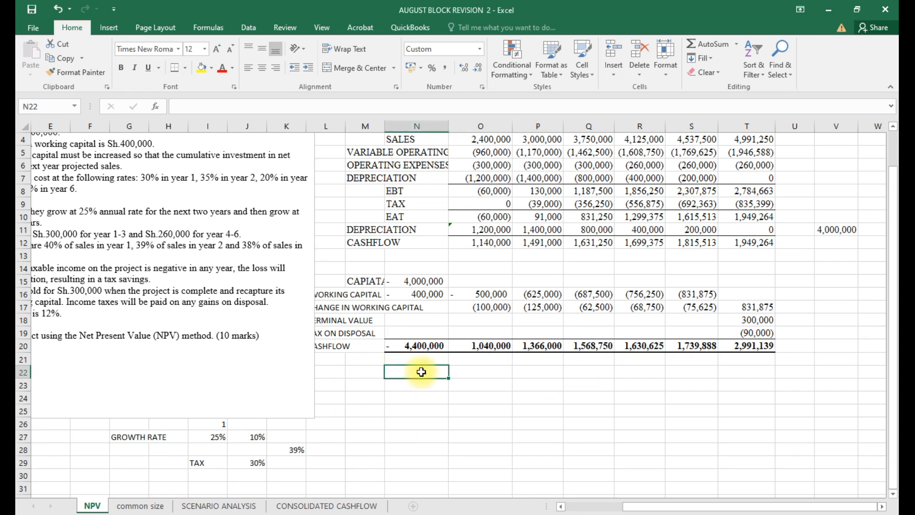
{"action": "type", "text": "N"}
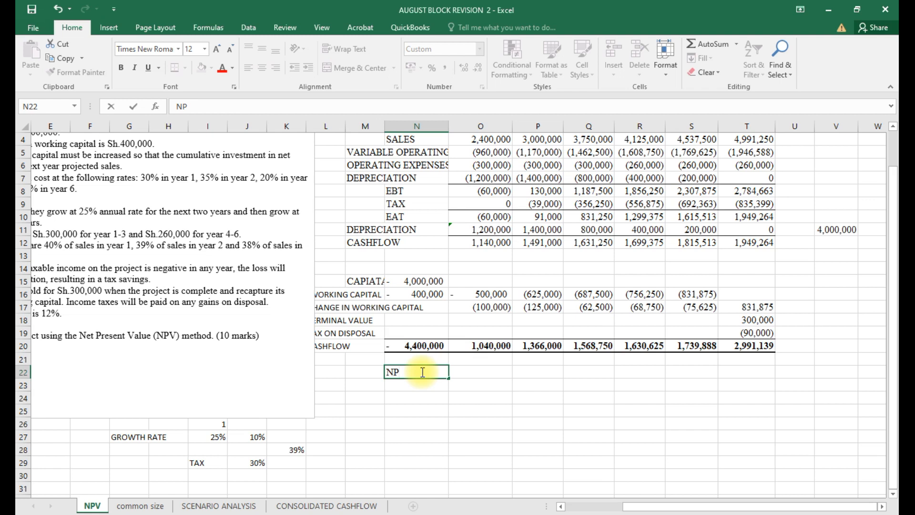
{"action": "key", "text": "BackSpace"}
{"action": "type", "text": "NPV"}
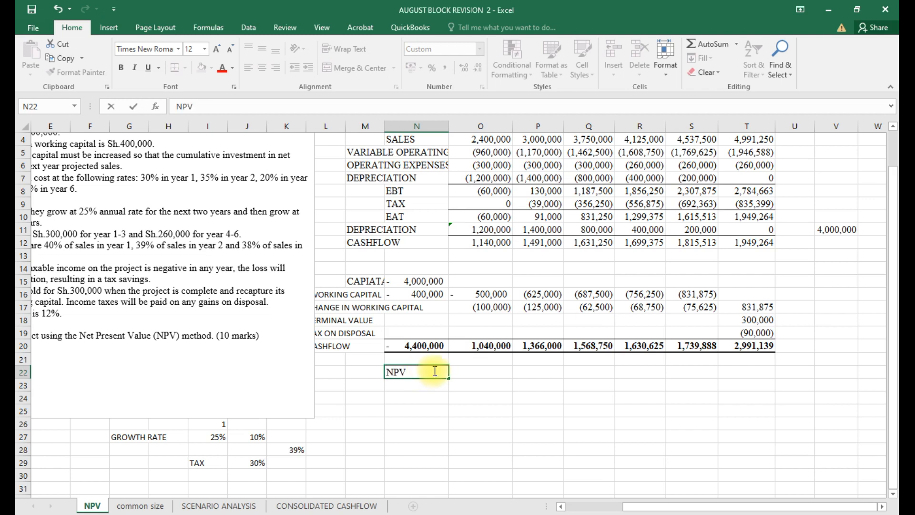
{"action": "left_click", "coordinate": [481, 375]}
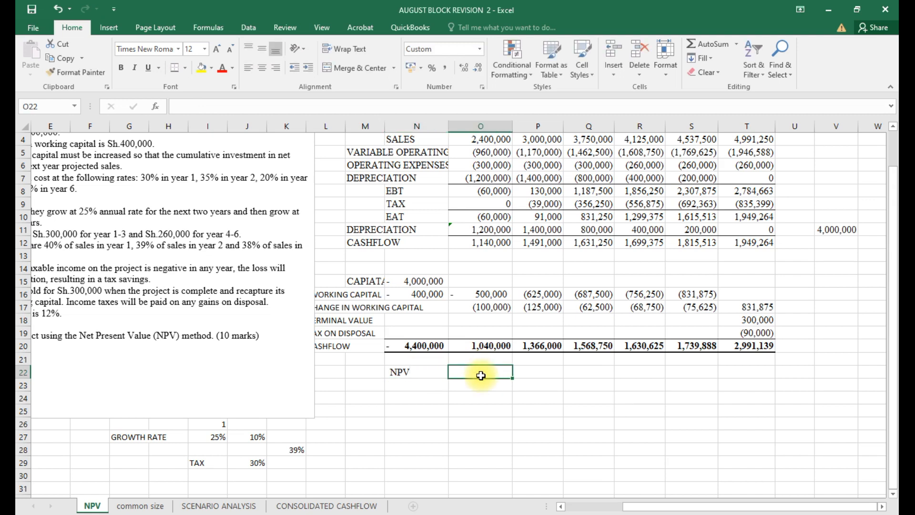
{"action": "type", "text": "=NP"}
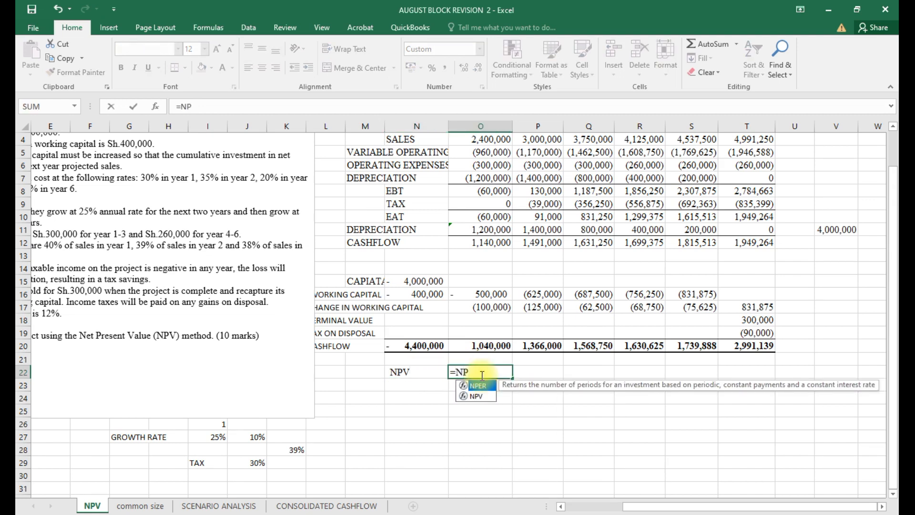
{"action": "type", "text": "V"}
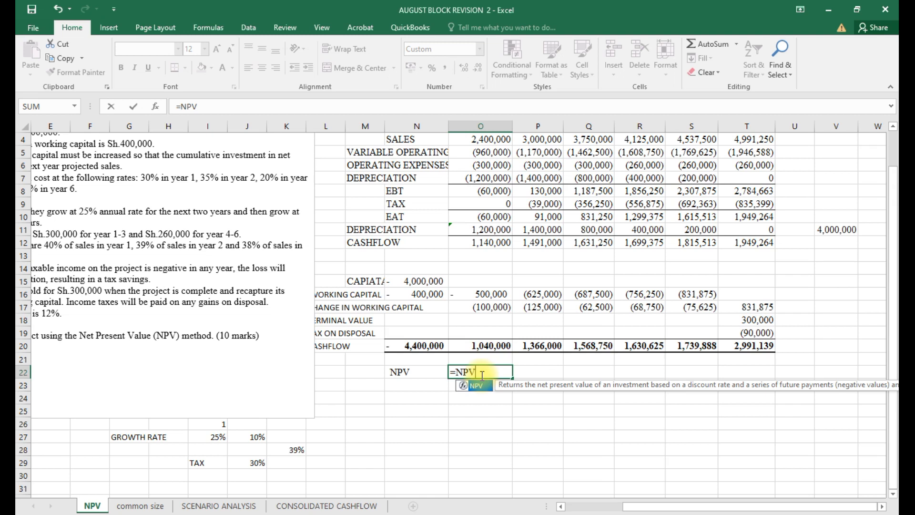
{"action": "type", "text": "("}
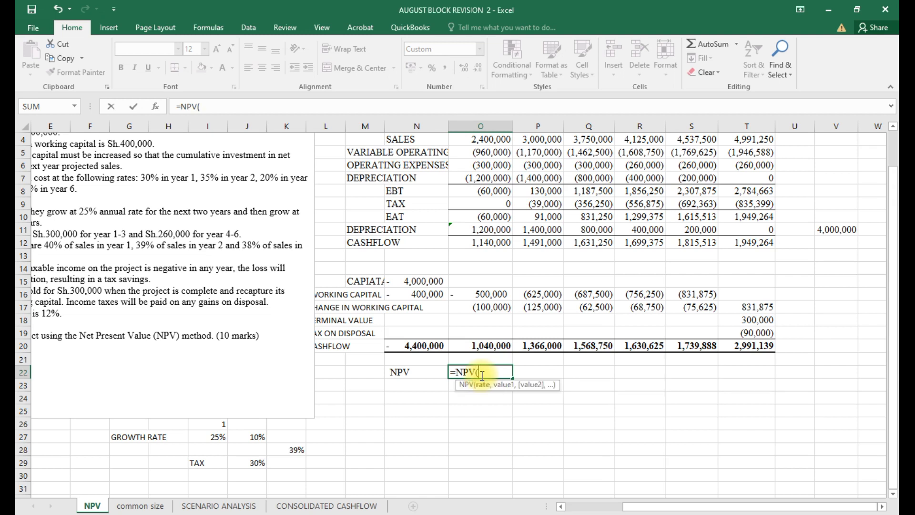
{"action": "key", "text": "BackSpace"}
{"action": "key", "text": "BackSpace"}
{"action": "key", "text": "BackSpace"}
{"action": "key", "text": "BackSpace"}
{"action": "key", "text": "BackSpace"}
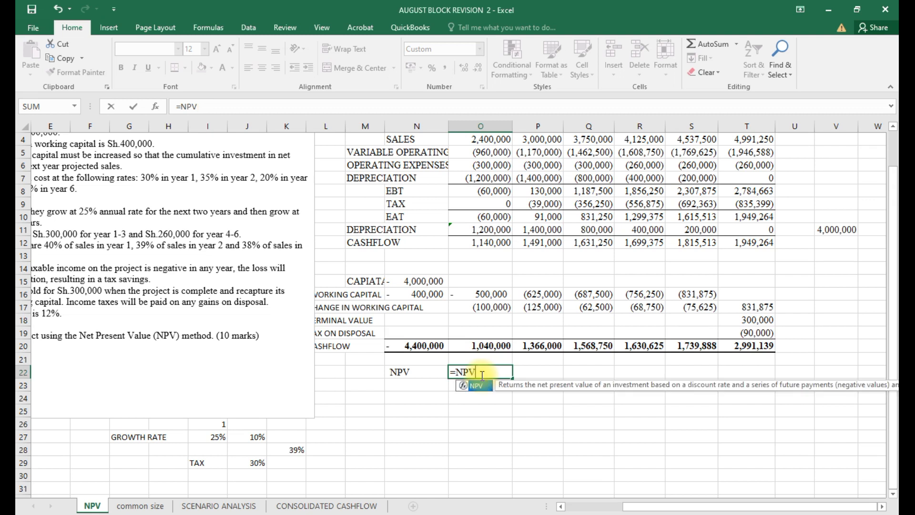
Add the discount rate below the tax rate, with the label WACC in I30 and =12% in J30 formatted as a percentage.
{"action": "left_click", "coordinate": [208, 473]}
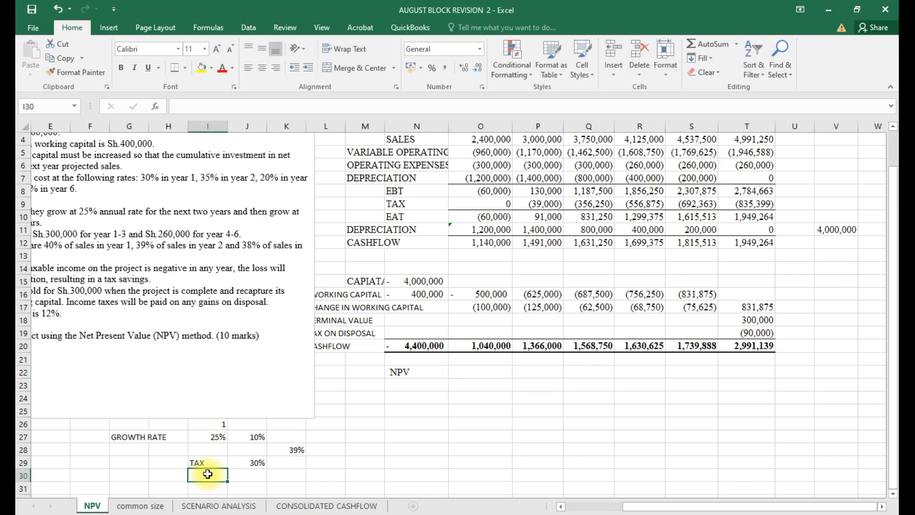
{"action": "type", "text": "WACC"}
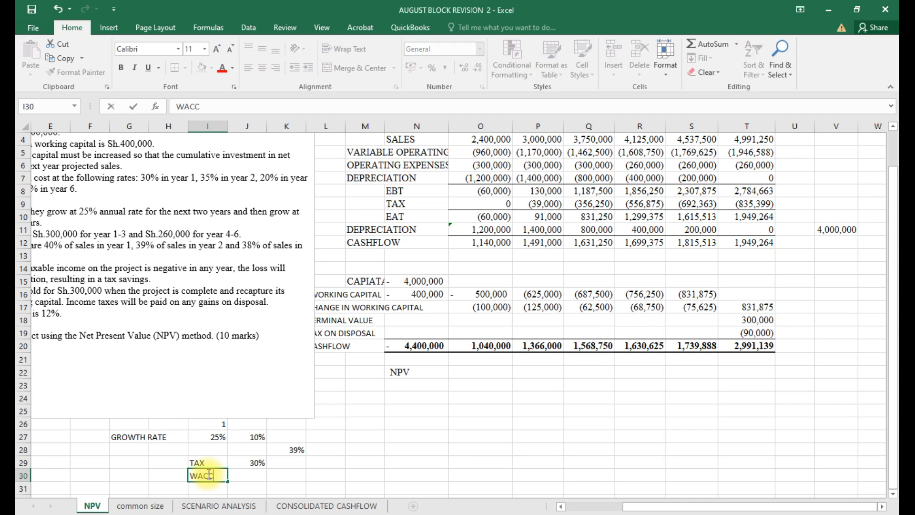
{"action": "key", "text": "Tab"}
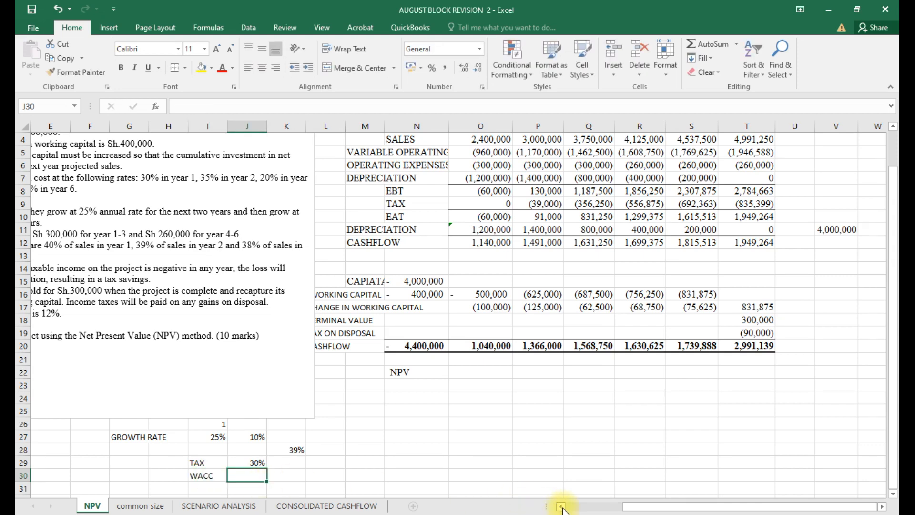
{"action": "left_click", "coordinate": [560, 506]}
{"action": "left_click", "coordinate": [560, 506]}
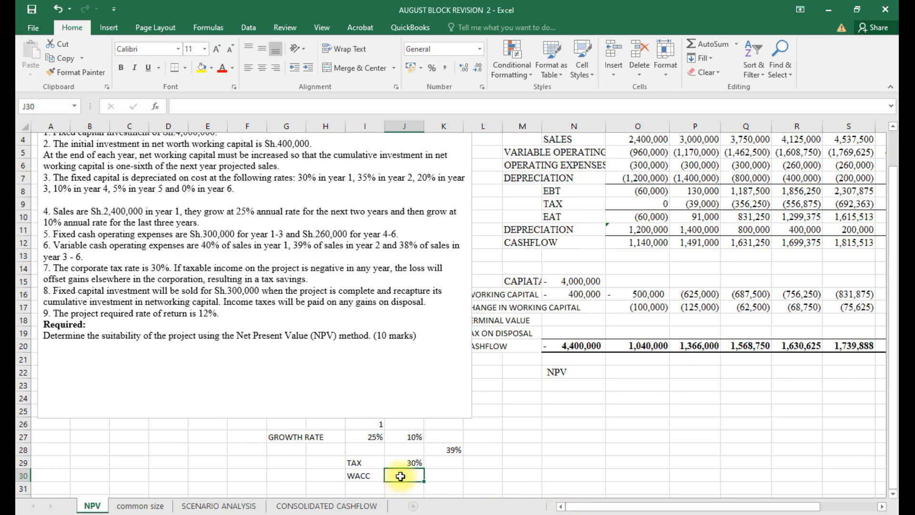
{"action": "type", "text": "=12%"}
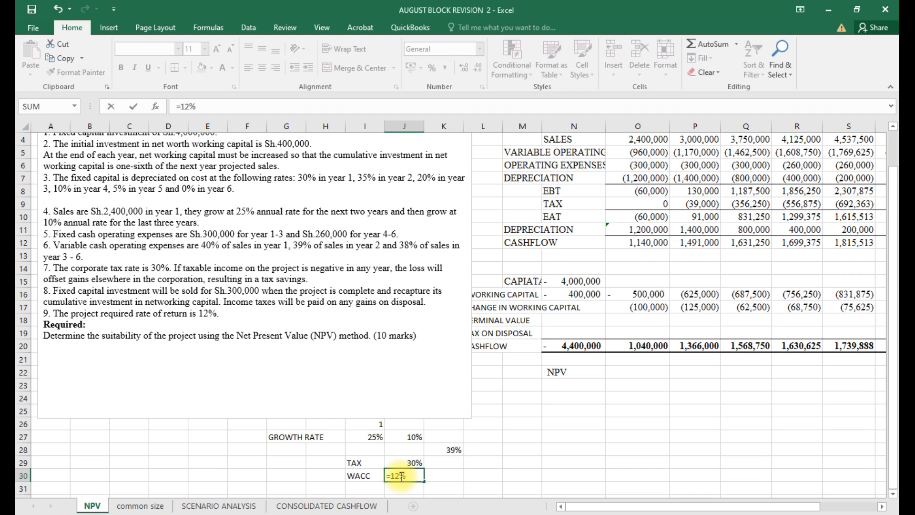
{"action": "key", "text": "Return"}
{"action": "left_click", "coordinate": [400, 476]}
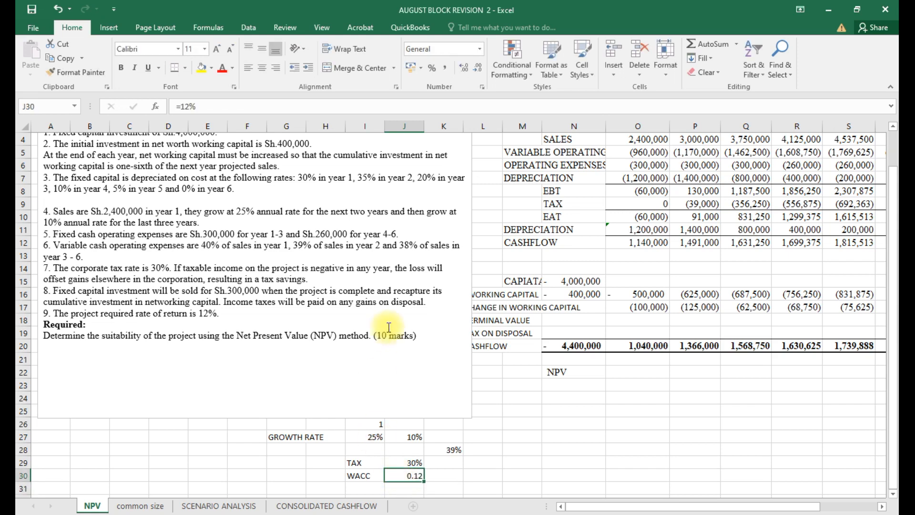
{"action": "left_click", "coordinate": [431, 68]}
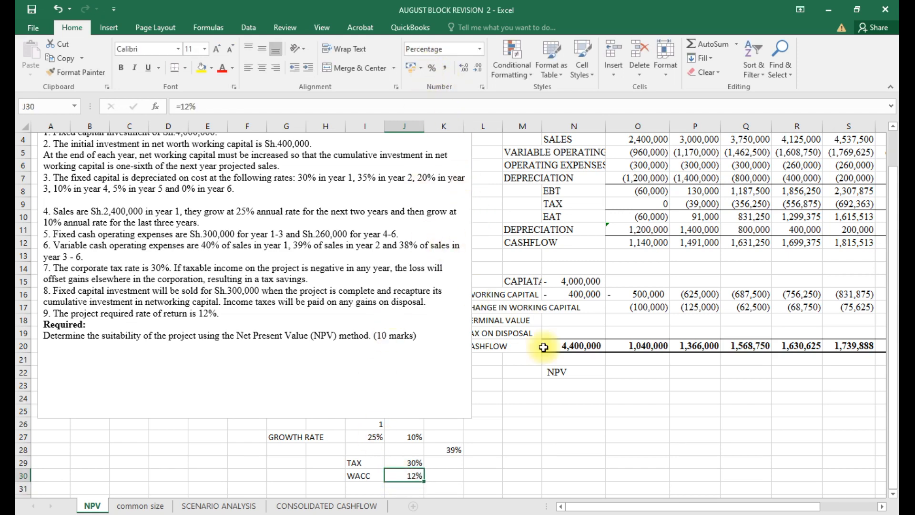
Calculate the net present value in O22 as =NPV(J30,O20:T20)+N20 and make the result bold.
{"action": "left_click", "coordinate": [617, 372]}
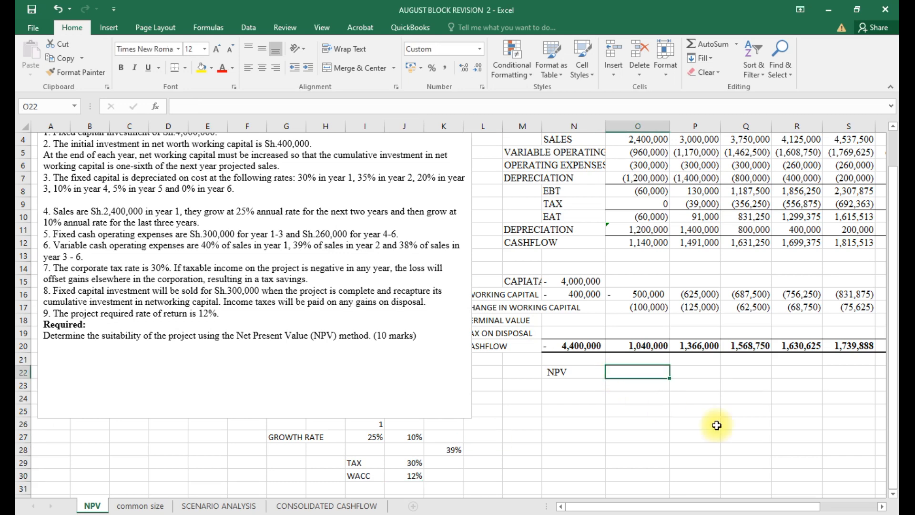
{"action": "left_click", "coordinate": [832, 507]}
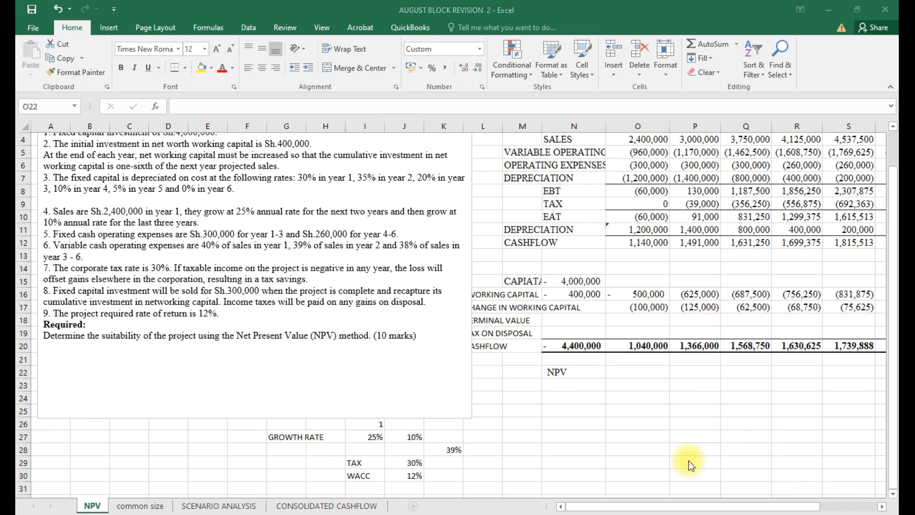
{"action": "left_click", "coordinate": [612, 371]}
{"action": "type", "text": "="}
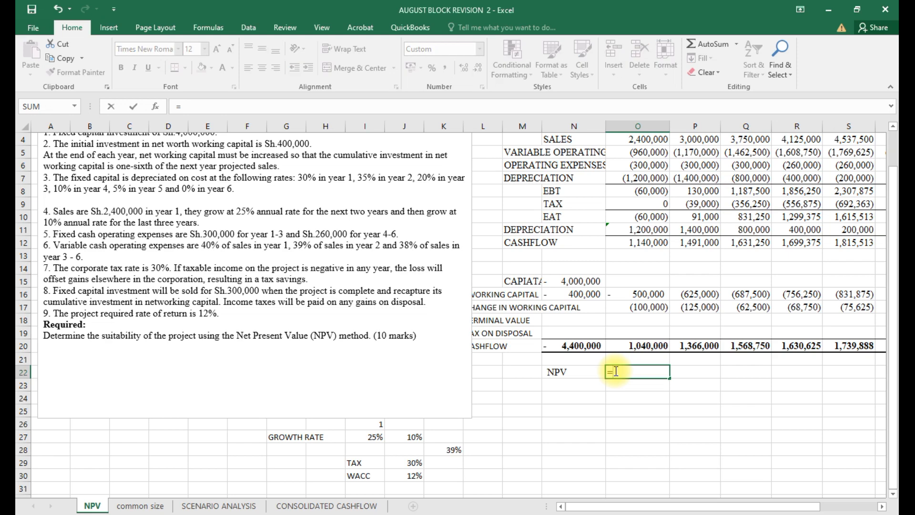
{"action": "type", "text": "NPV("}
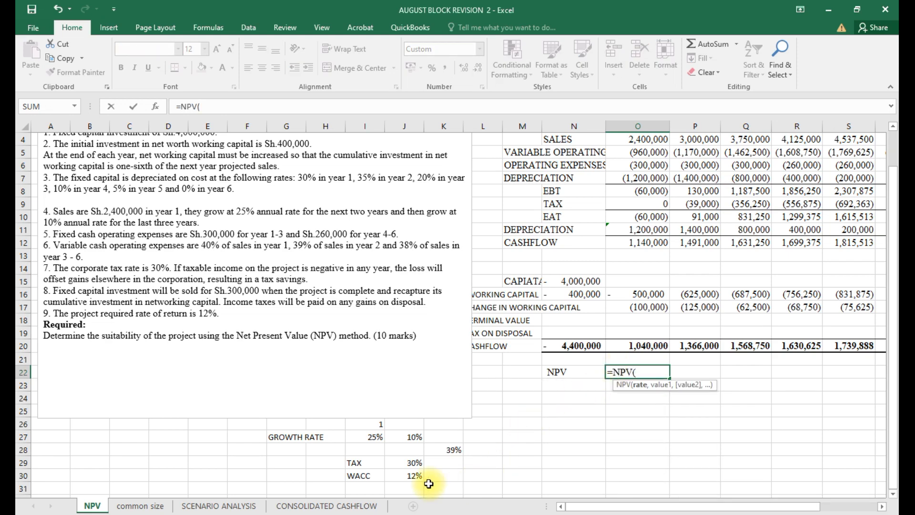
{"action": "left_click", "coordinate": [409, 477]}
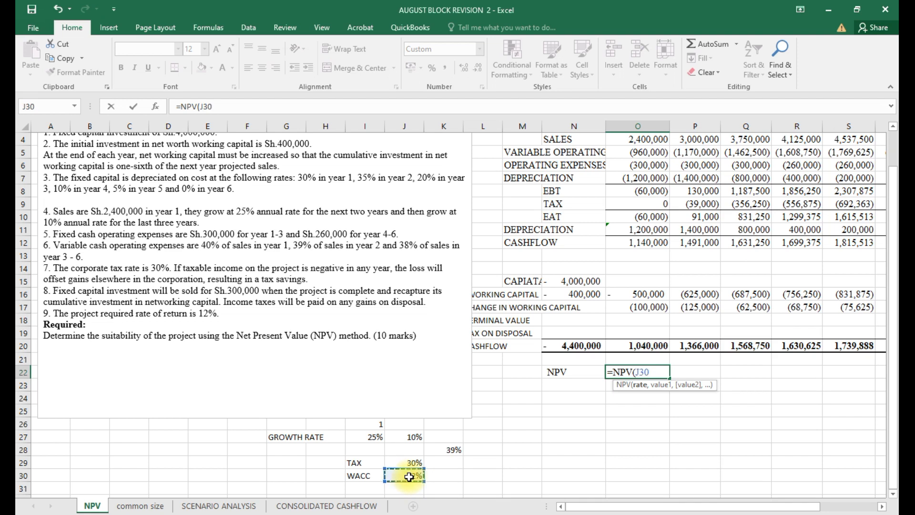
{"action": "type", "text": ","}
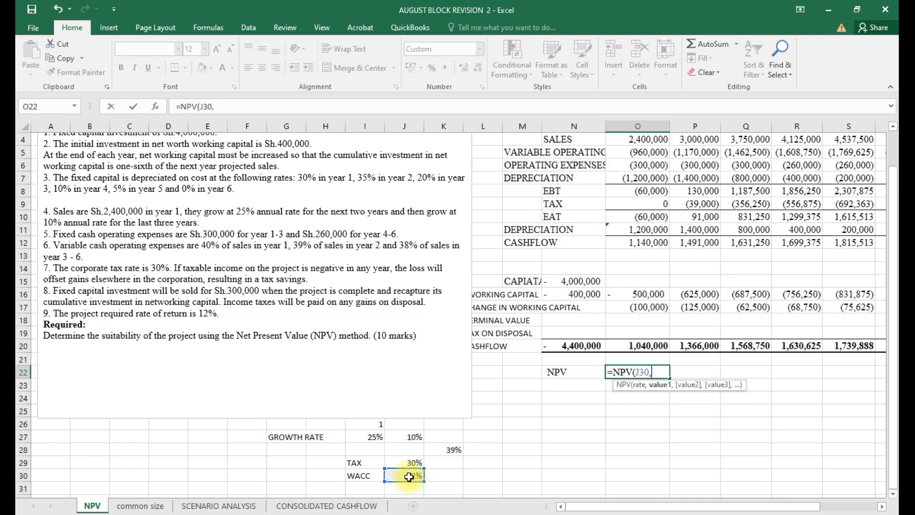
{"action": "left_click_drag", "start_coordinate": [570, 509], "coordinate": [621, 509]}
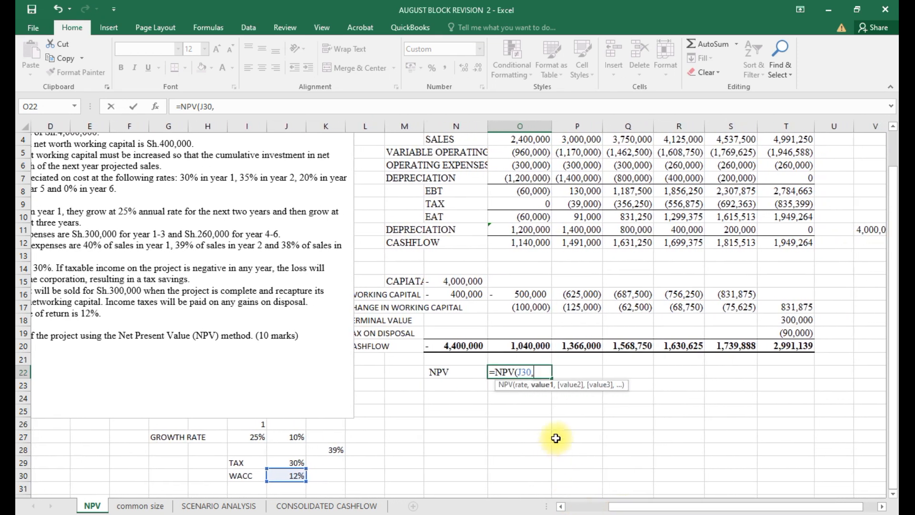
{"action": "left_click_drag", "start_coordinate": [512, 346], "coordinate": [794, 349]}
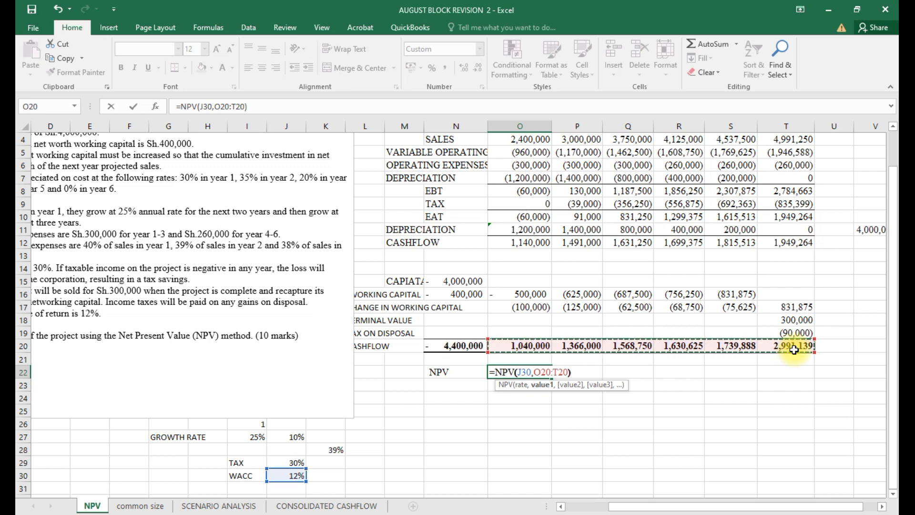
{"action": "type", "text": ")"}
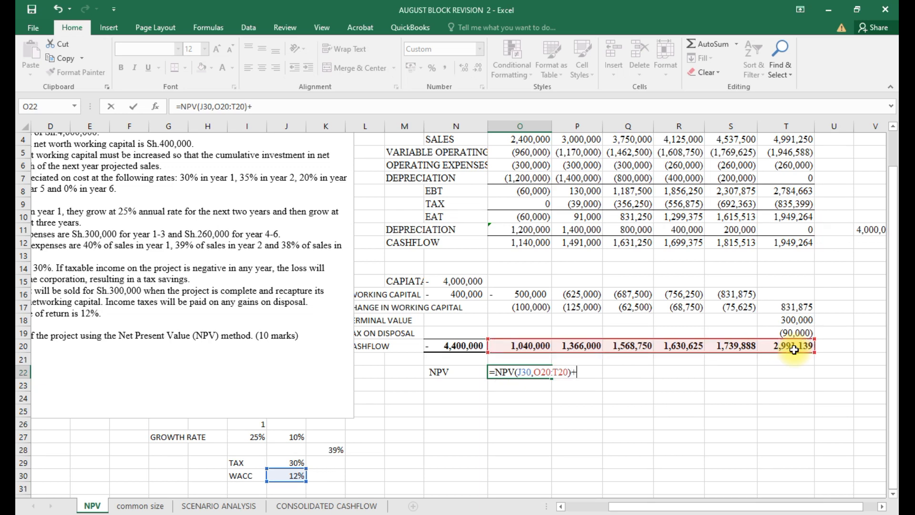
{"action": "type", "text": "+"}
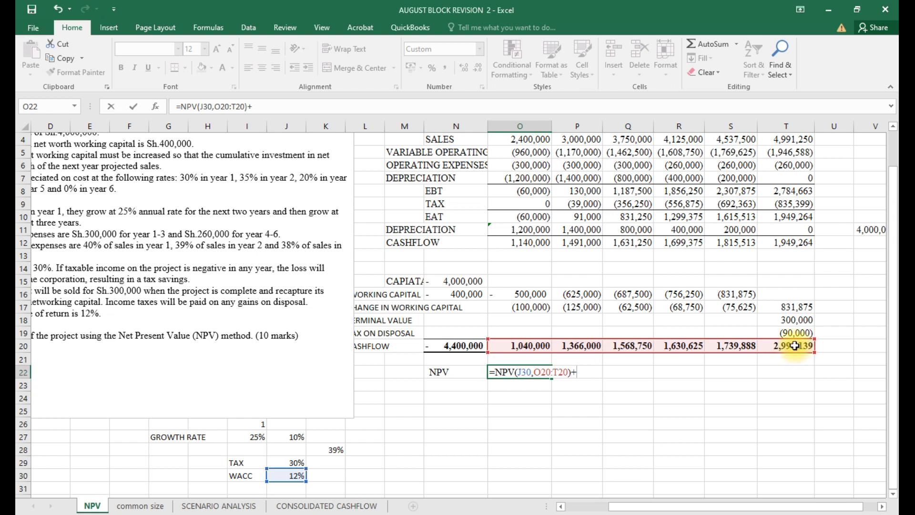
{"action": "left_click", "coordinate": [472, 346]}
{"action": "key", "text": "Return"}
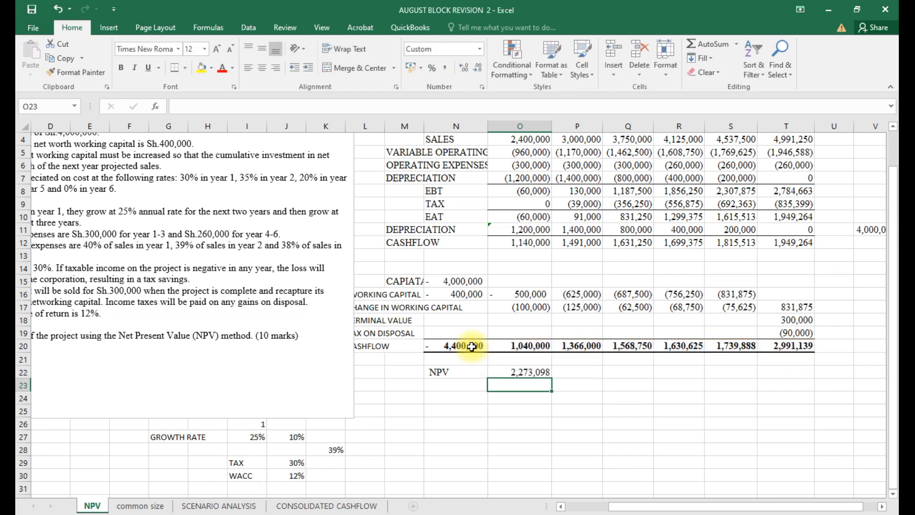
{"action": "left_click", "coordinate": [519, 371]}
{"action": "key", "text": "ctrl+b"}
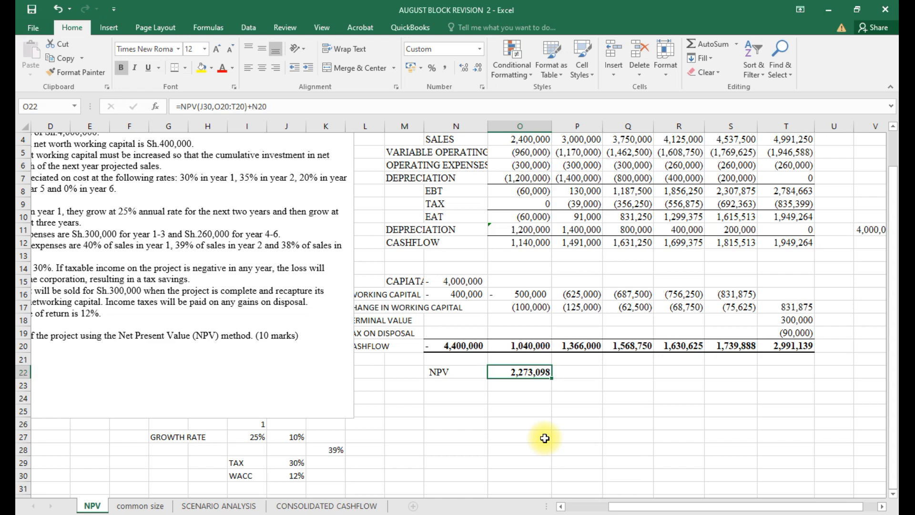
Write the conclusion THE PROJECT IS SUITABLE BECAUSE IT HAS A POSITIVE NPV in N23, below the NPV label.
{"action": "scroll", "coordinate": [545, 438], "scroll_direction": "up", "scroll_amount": 1}
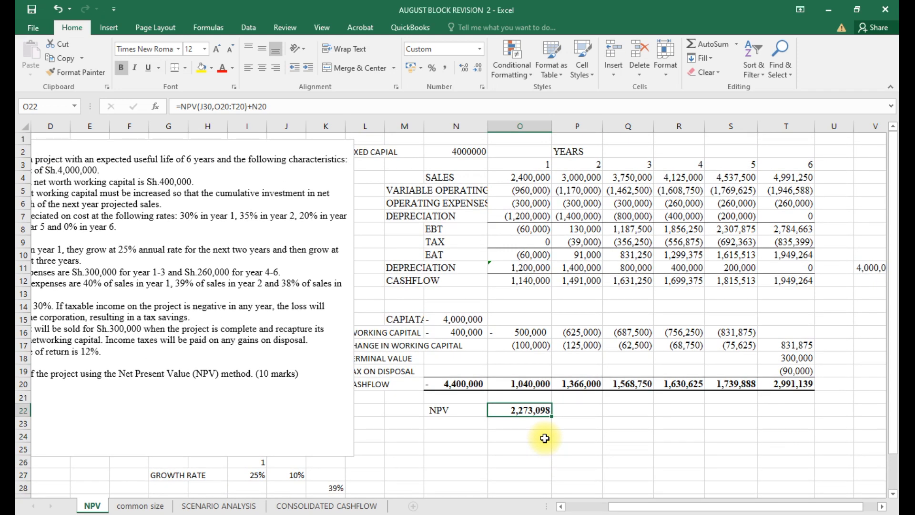
{"action": "left_click", "coordinate": [560, 507]}
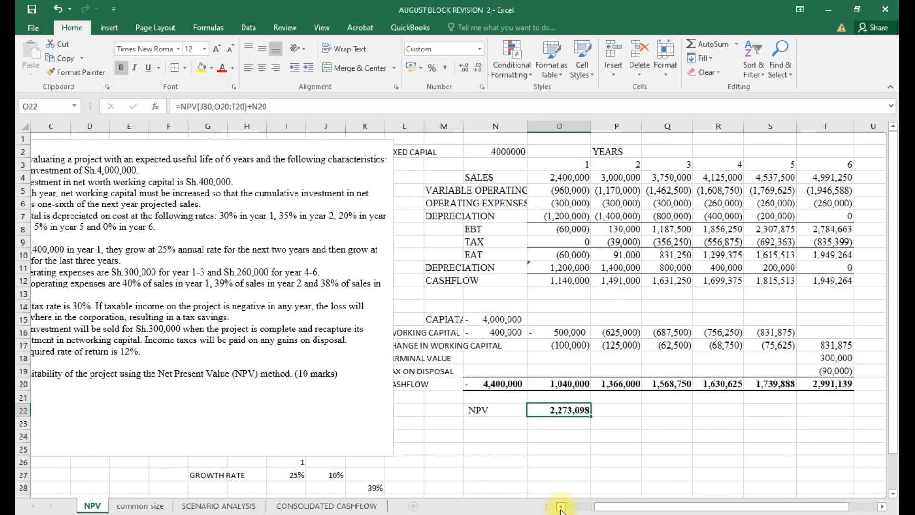
{"action": "left_click", "coordinate": [561, 506]}
{"action": "left_click", "coordinate": [561, 506]}
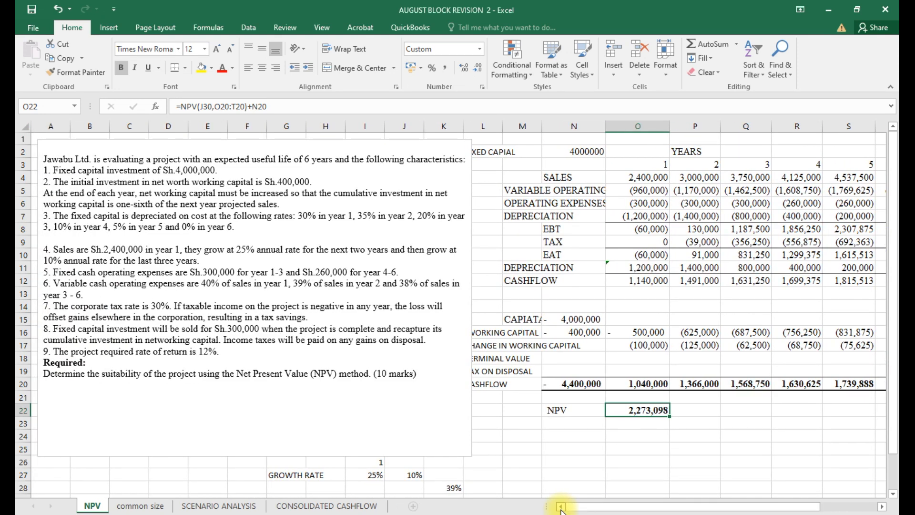
{"action": "left_click_drag", "start_coordinate": [571, 506], "coordinate": [602, 510]}
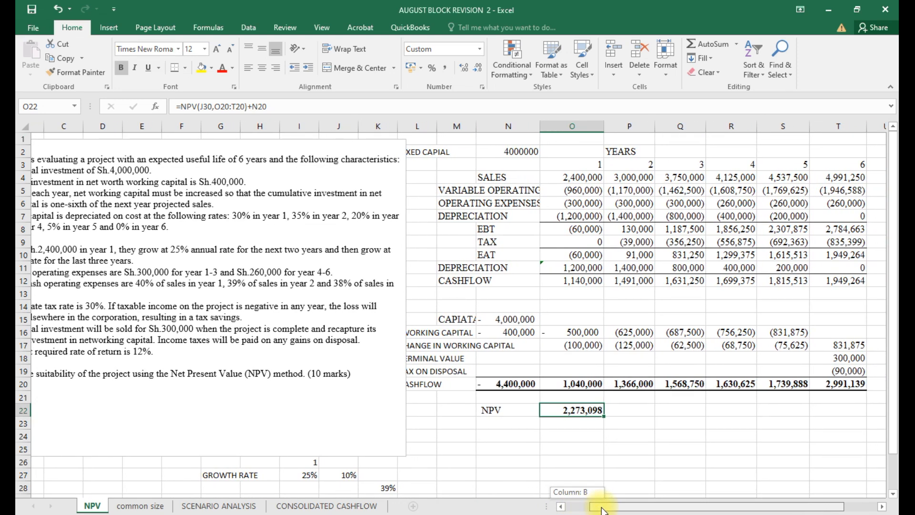
{"action": "left_click_drag", "start_coordinate": [602, 510], "coordinate": [609, 509]}
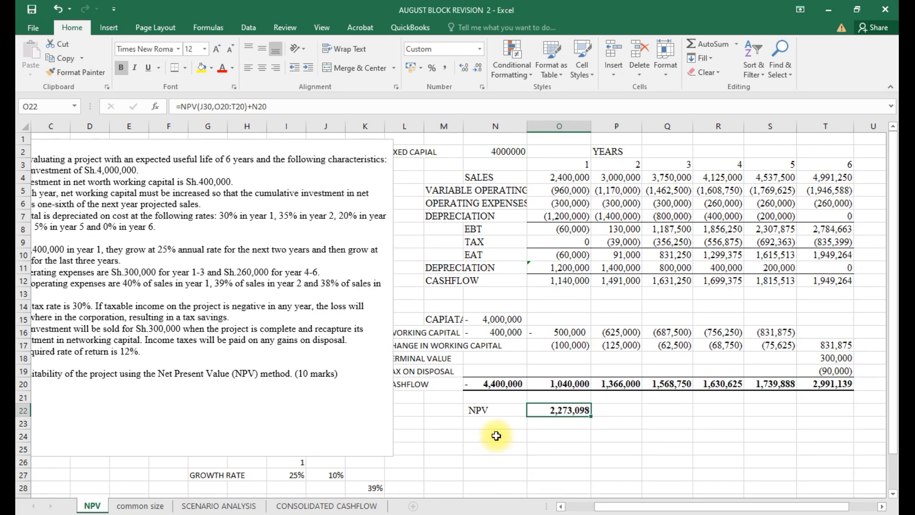
{"action": "left_click", "coordinate": [489, 421]}
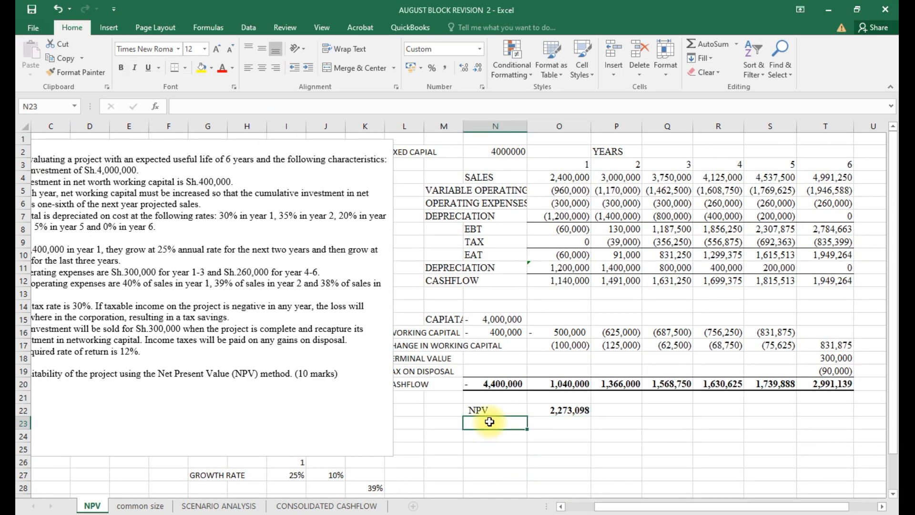
{"action": "type", "text": "THE "}
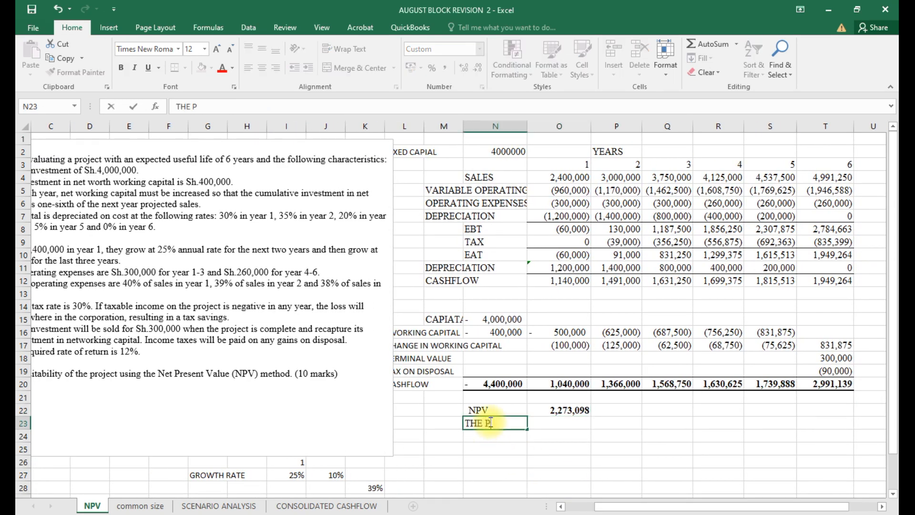
{"action": "type", "text": "PROJECT IS SUITABLE"}
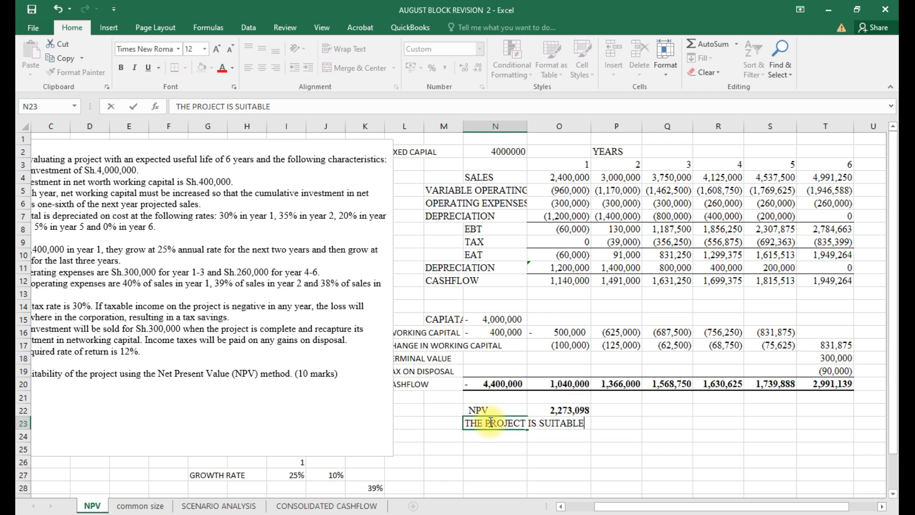
{"action": "type", "text": " BECAUS"}
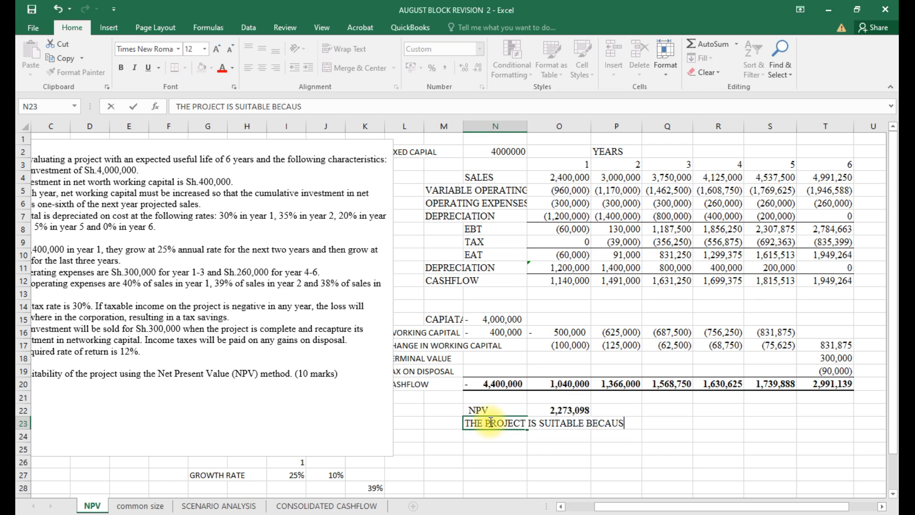
{"action": "type", "text": "E IT HAS A PO"}
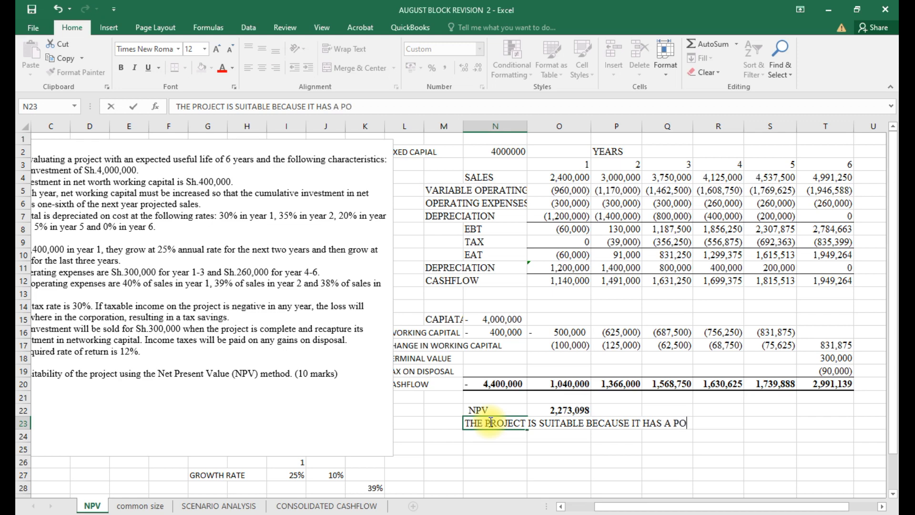
{"action": "type", "text": "SITIVE NPV"}
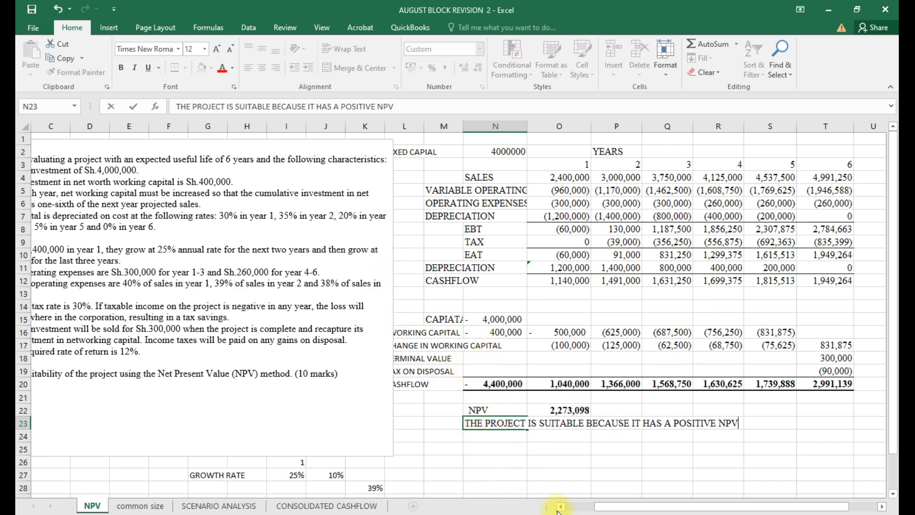
{"action": "mouse_move", "coordinate": [598, 509]}
{"action": "left_mouse_down"}
{"action": "mouse_move", "coordinate": [610, 510]}
{"action": "mouse_move", "coordinate": [602, 509]}
{"action": "left_mouse_up"}
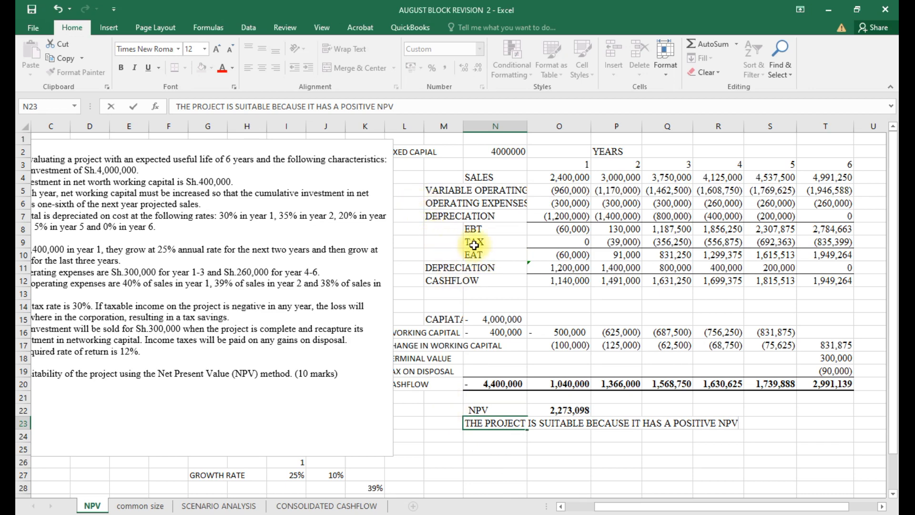
Merge and center the variable operating expenses label across L5:N5 and the operating expenses label across L6:N6.
{"action": "left_click_drag", "start_coordinate": [404, 190], "coordinate": [476, 191]}
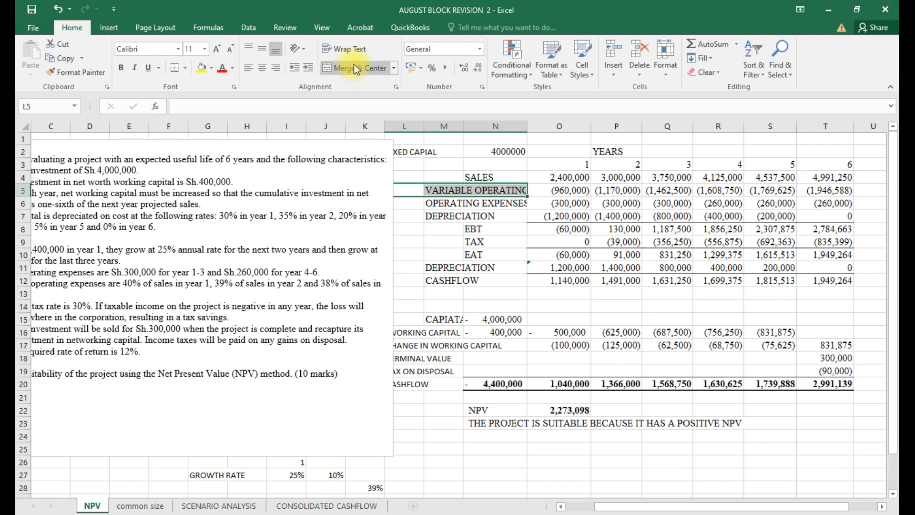
{"action": "left_click", "coordinate": [355, 68]}
{"action": "left_click_drag", "start_coordinate": [407, 205], "coordinate": [477, 203]}
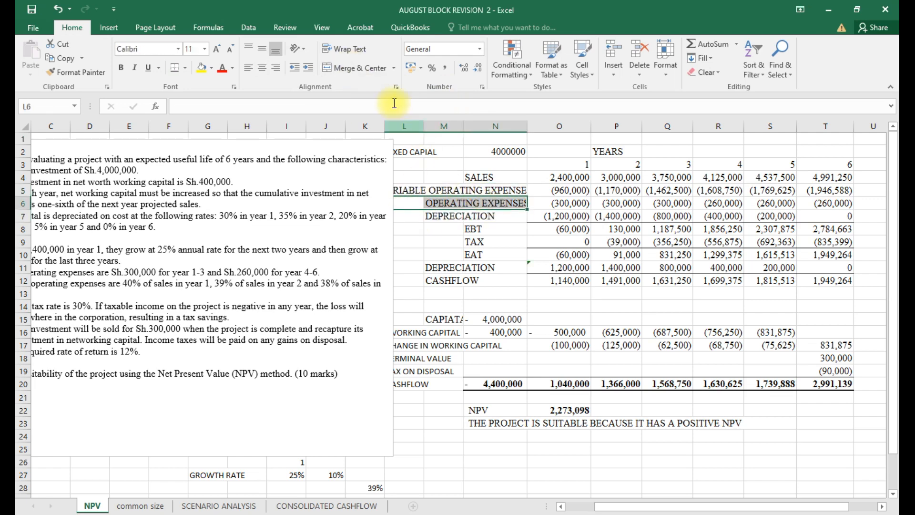
{"action": "left_click", "coordinate": [357, 68]}
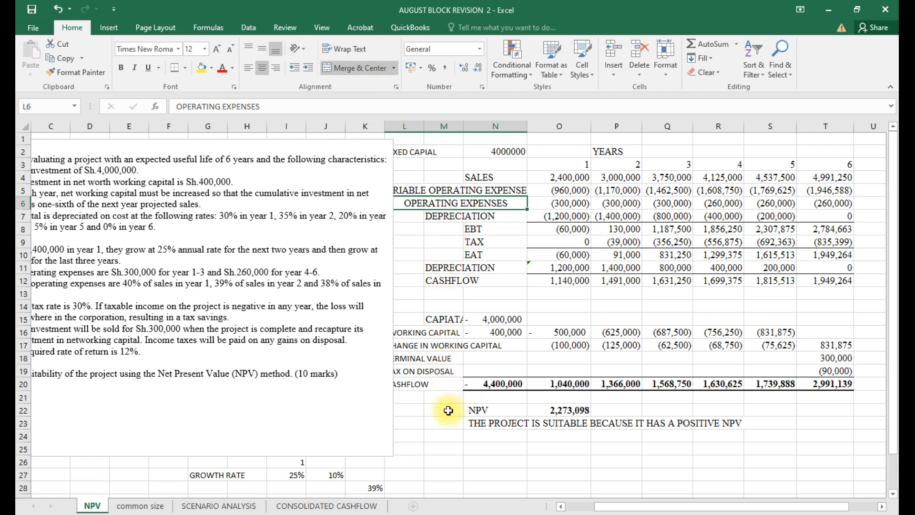
Unmerge the WORKING CAPITAL label in L16:M16 and merge and center the CHANGE IN WORKING CAPITAL label across L17:M17.
{"action": "left_click", "coordinate": [400, 333]}
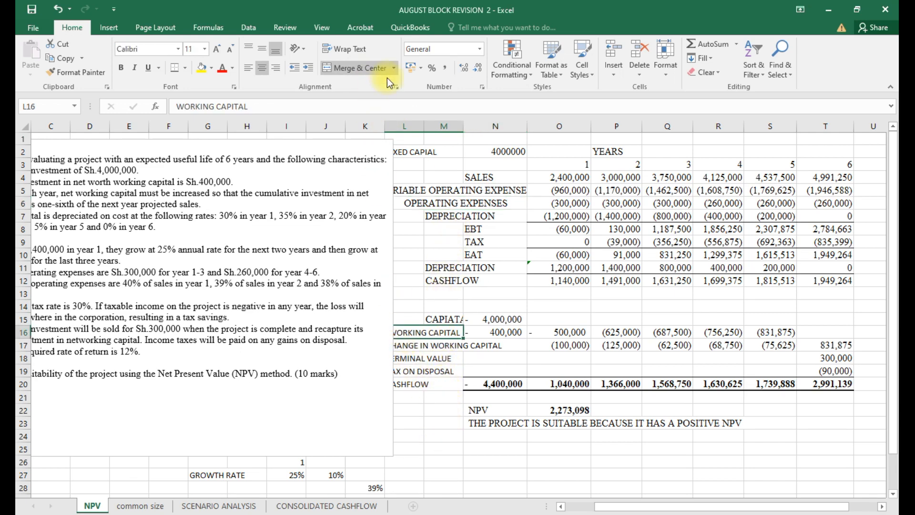
{"action": "left_click", "coordinate": [337, 69]}
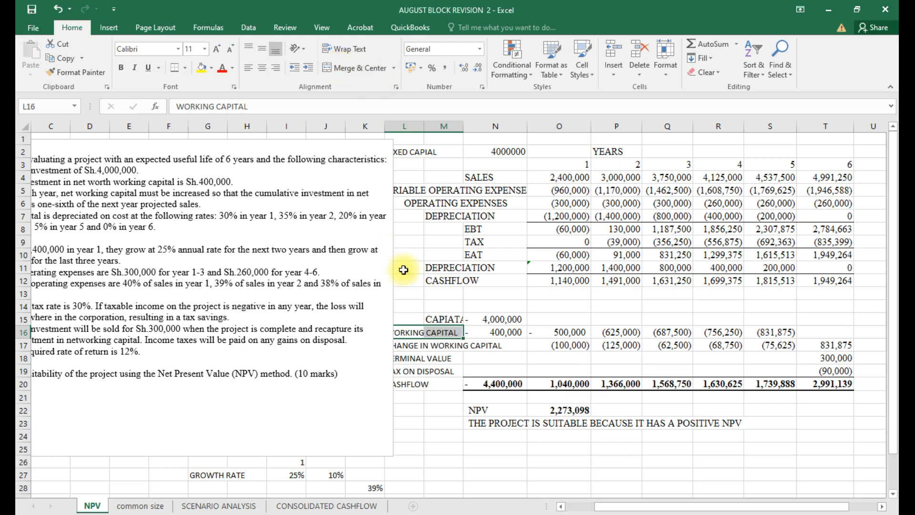
{"action": "left_click", "coordinate": [398, 346]}
{"action": "left_click_drag", "start_coordinate": [398, 346], "coordinate": [505, 347]}
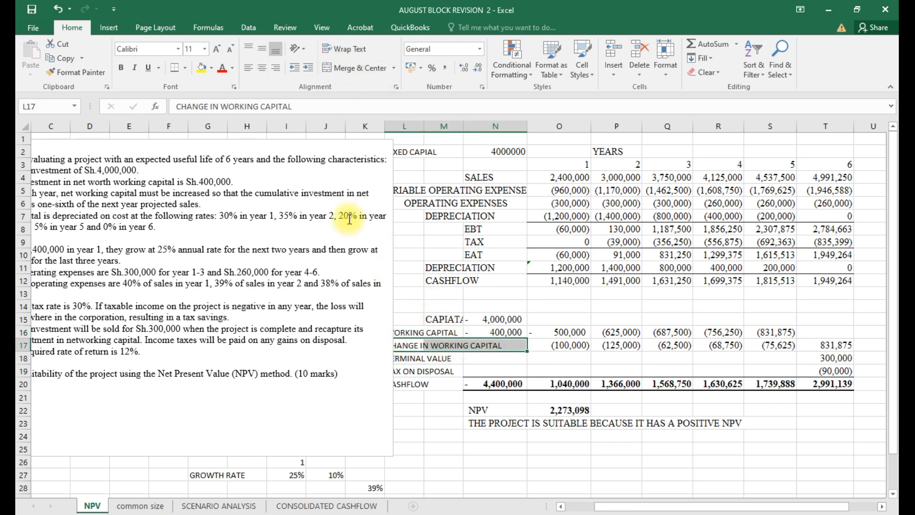
{"action": "left_click", "coordinate": [402, 345]}
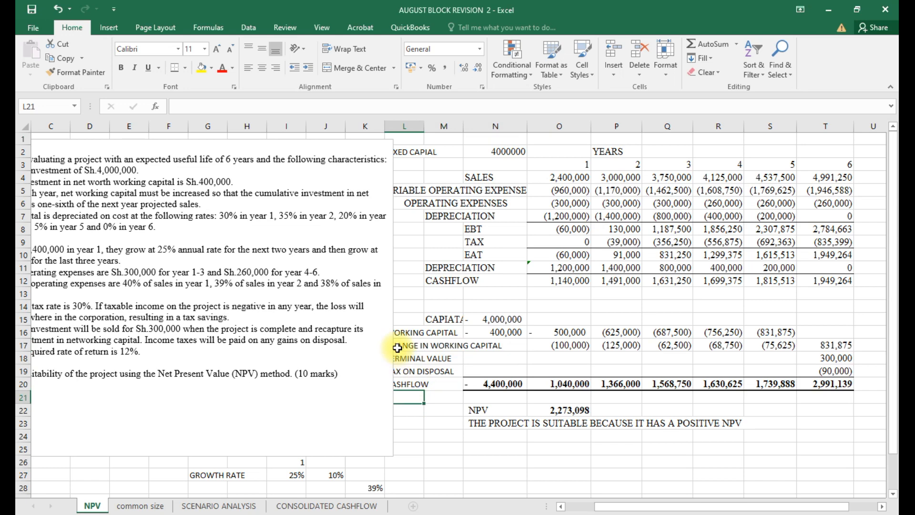
{"action": "left_click_drag", "start_coordinate": [407, 345], "coordinate": [443, 346]}
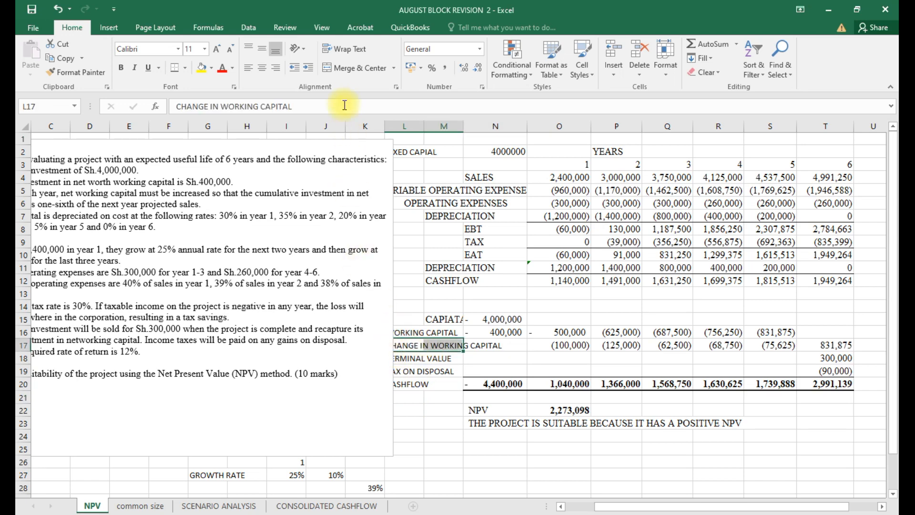
{"action": "left_click", "coordinate": [353, 71]}
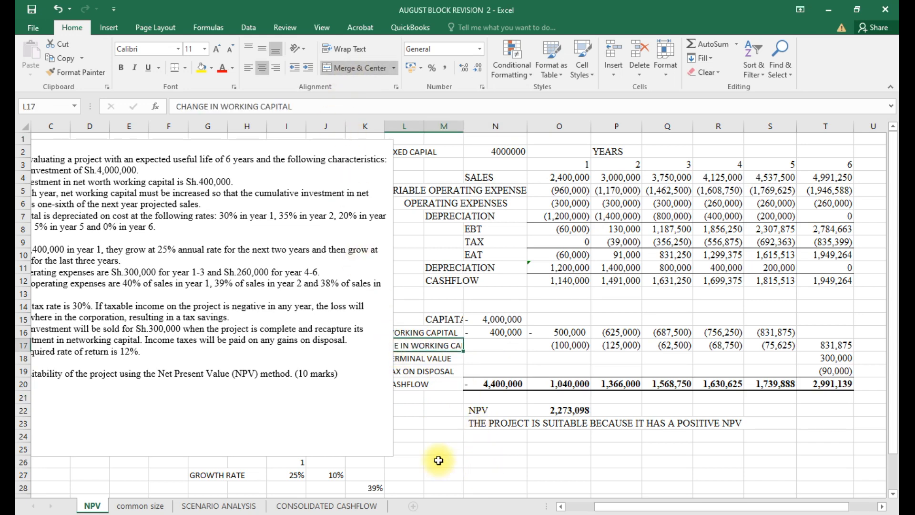
{"action": "left_click", "coordinate": [412, 421]}
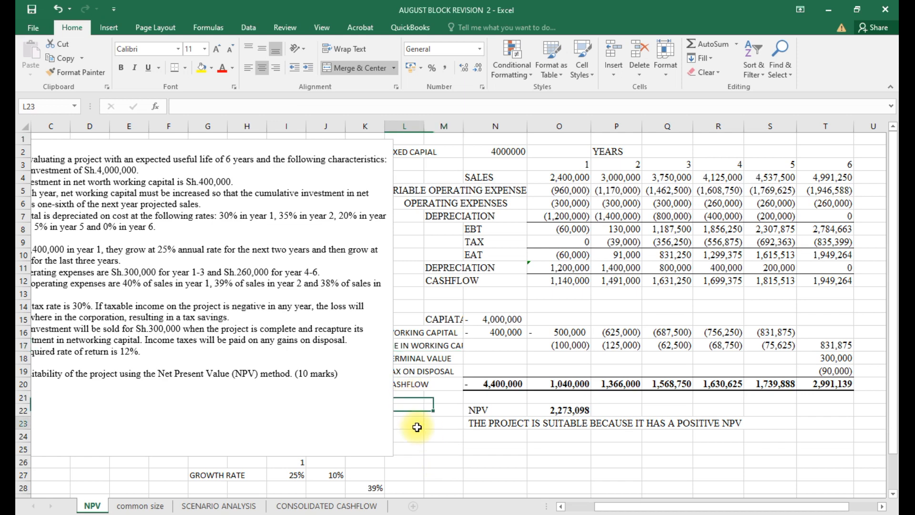
Narrow the question text box so it no longer covers column L, and widen column M to fit the row labels.
{"action": "left_click", "coordinate": [389, 318]}
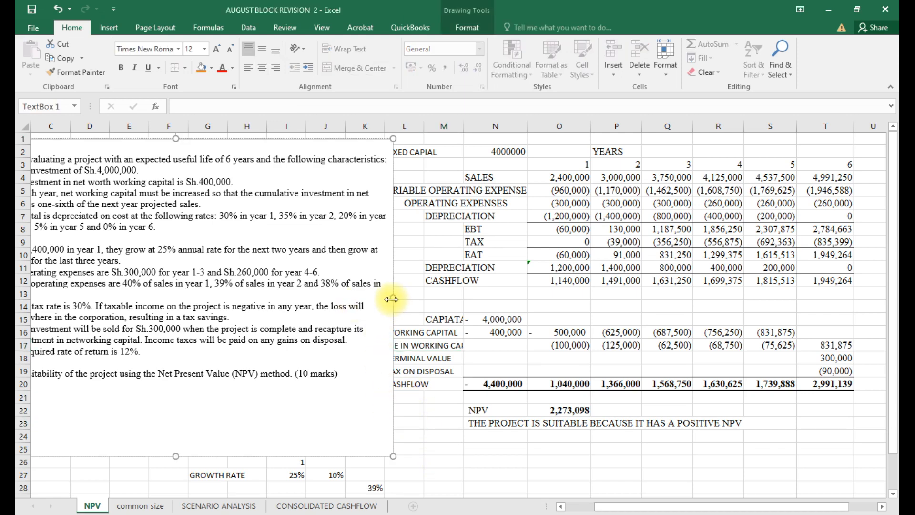
{"action": "left_click_drag", "start_coordinate": [386, 297], "coordinate": [368, 292]}
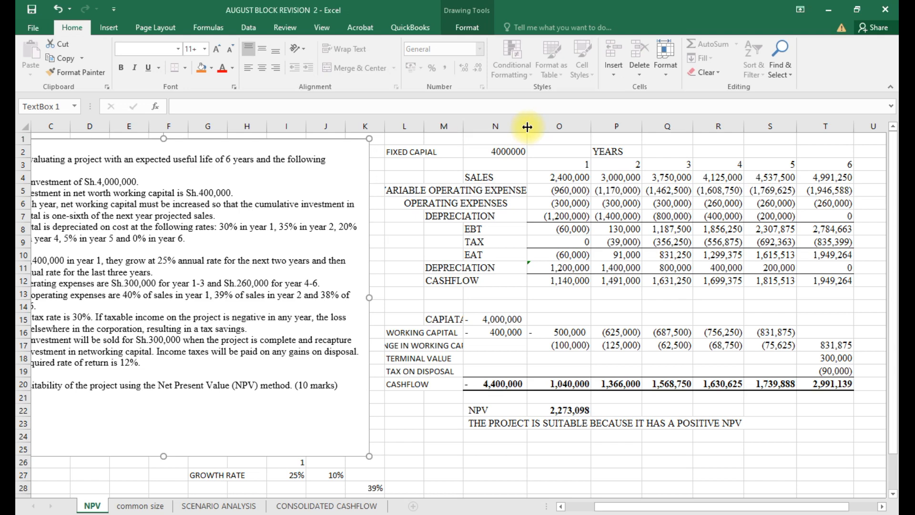
{"action": "left_click_drag", "start_coordinate": [462, 126], "coordinate": [483, 127]}
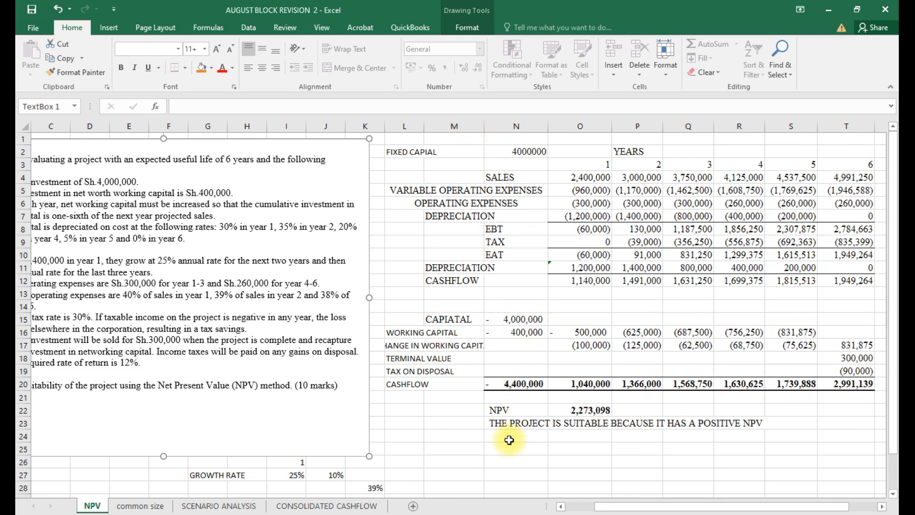
{"action": "left_click_drag", "start_coordinate": [483, 126], "coordinate": [499, 126]}
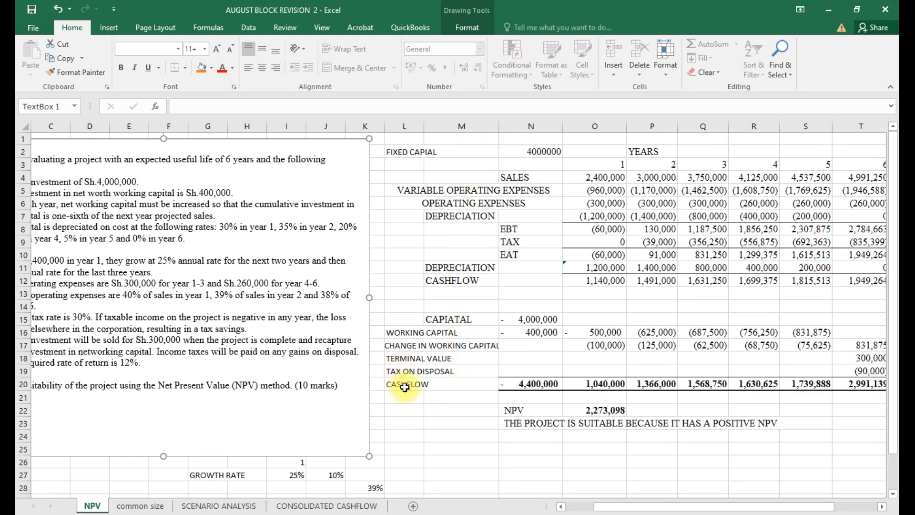
Format the labels in L16:M21, from WORKING CAPITAL to CASHFLOW, in Times New Roman at size 12.
{"action": "left_click_drag", "start_coordinate": [395, 332], "coordinate": [425, 398]}
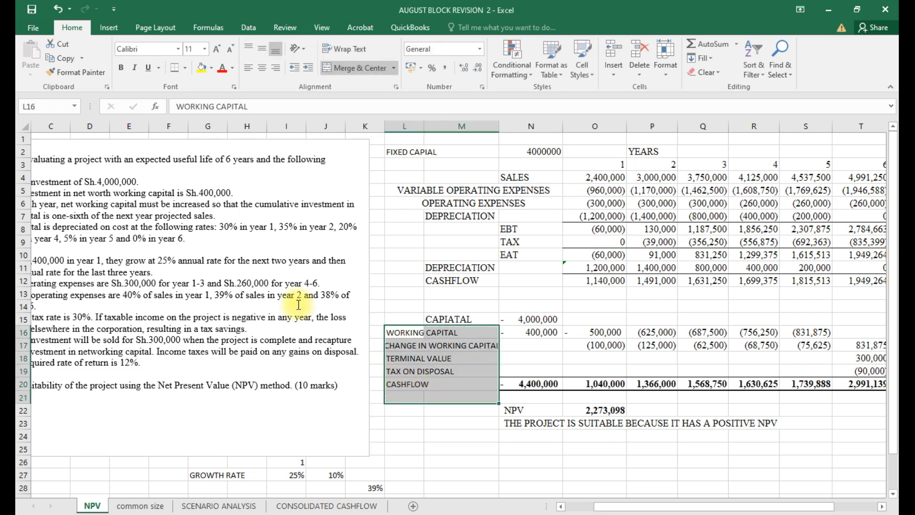
{"action": "left_click", "coordinate": [176, 48]}
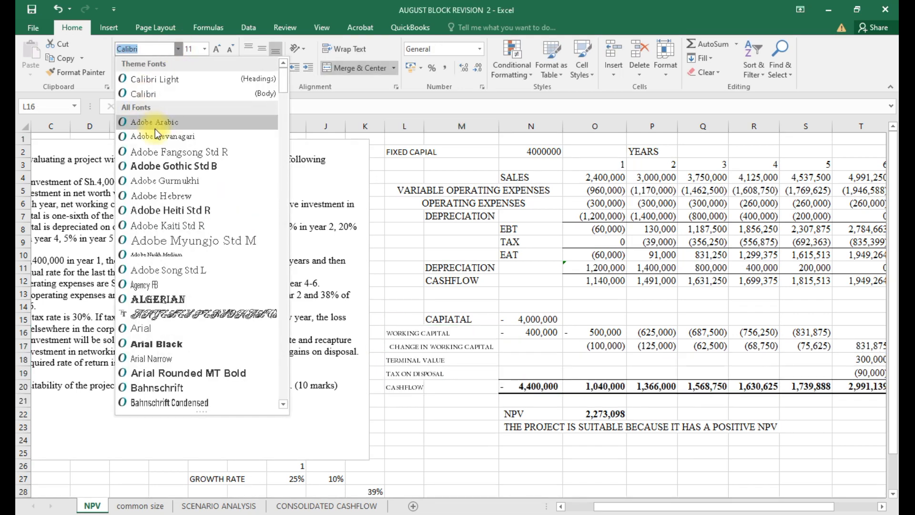
{"action": "type", "text": "Times New Roma"}
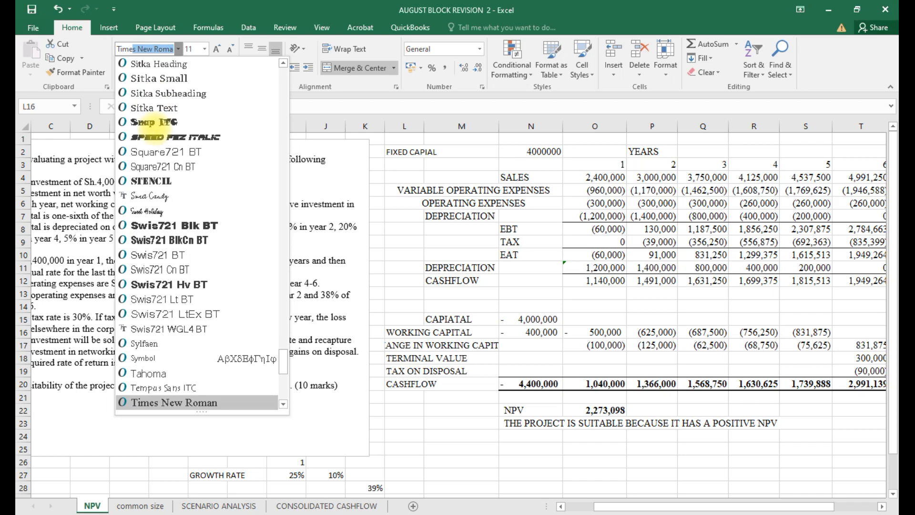
{"action": "key", "text": "Return"}
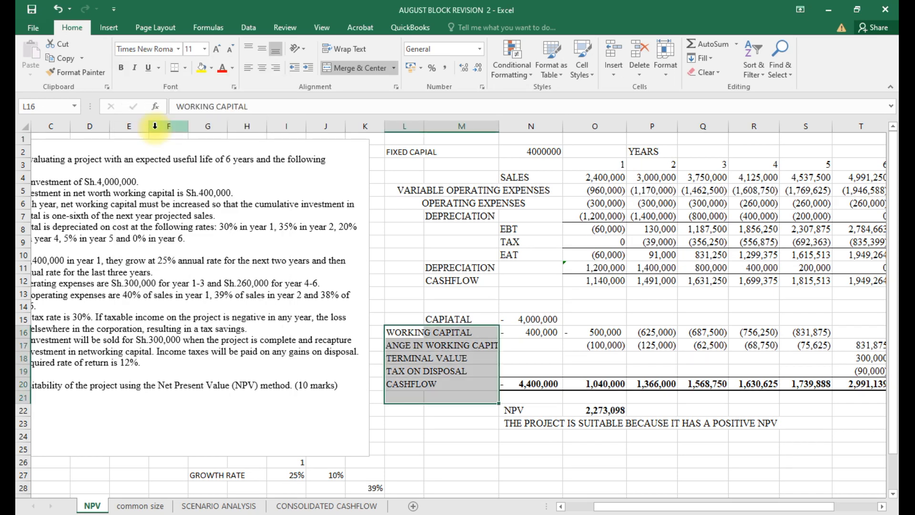
{"action": "left_click", "coordinate": [205, 48]}
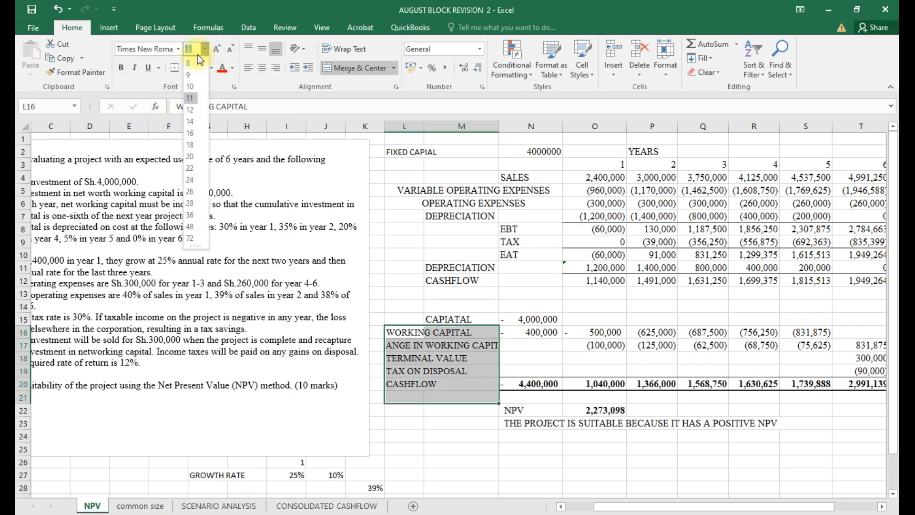
{"action": "left_click", "coordinate": [191, 111]}
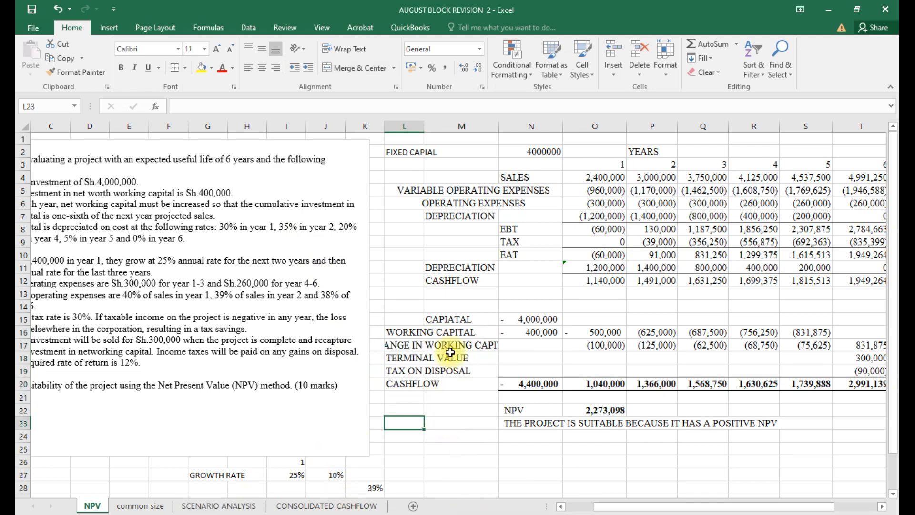
{"action": "left_click", "coordinate": [410, 342]}
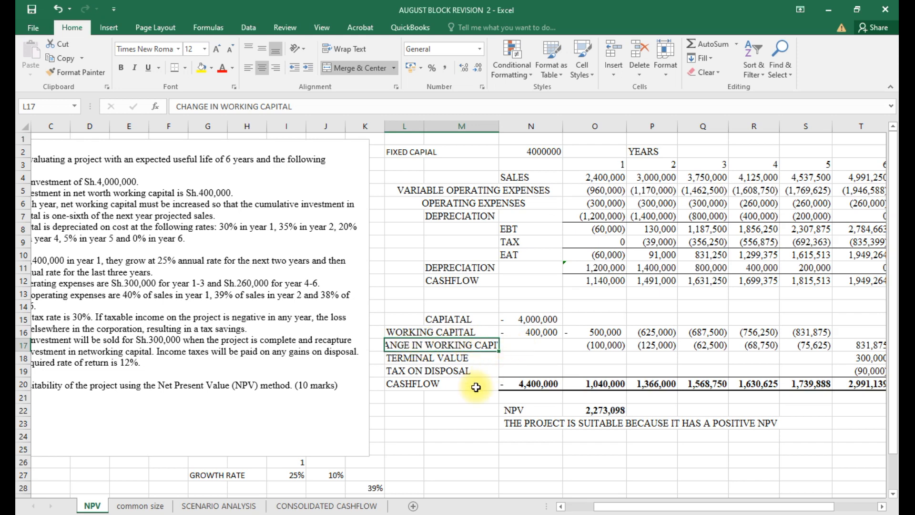
{"action": "left_click", "coordinate": [462, 447]}
{"action": "left_click", "coordinate": [395, 347]}
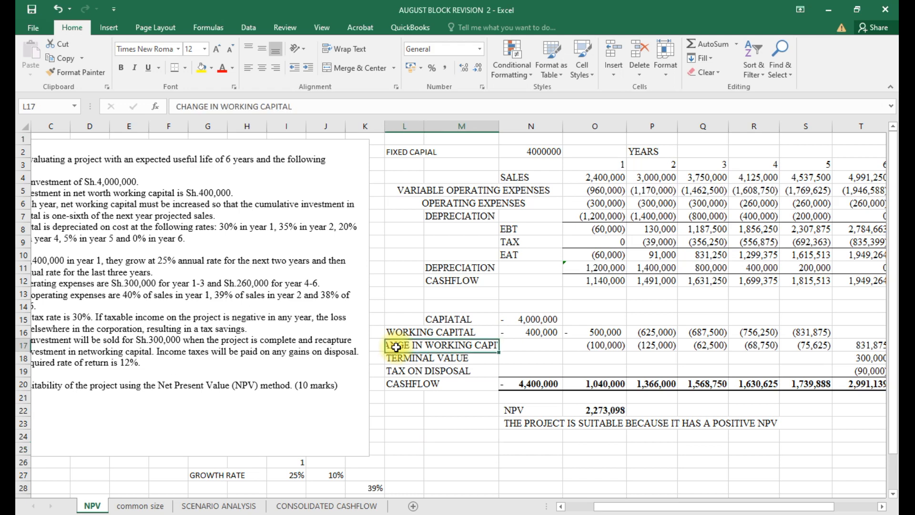
{"action": "left_click", "coordinate": [461, 422]}
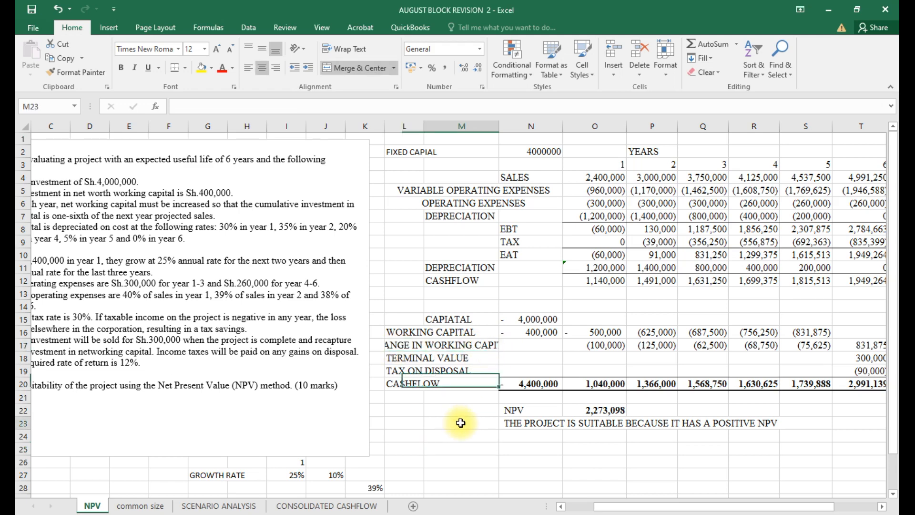
Make the NPV label in N22 bold.
{"action": "double_click", "coordinate": [446, 343]}
{"action": "left_click", "coordinate": [460, 426]}
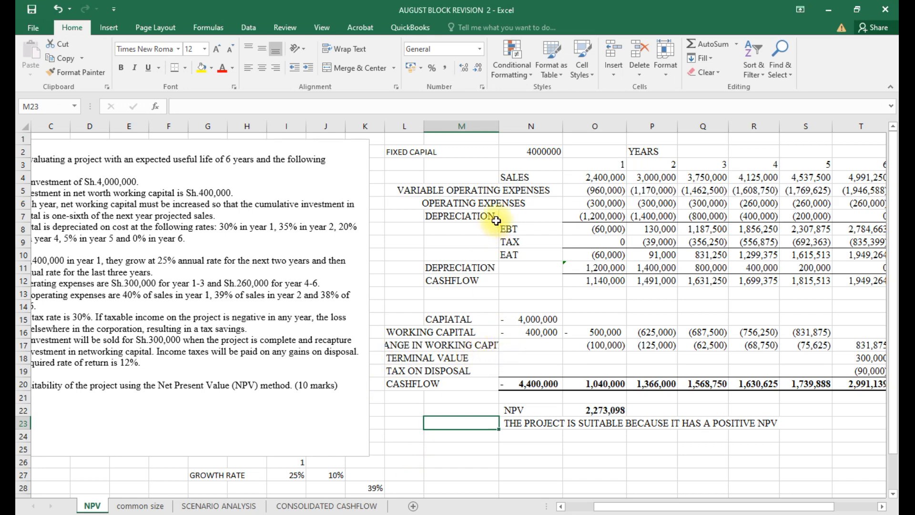
{"action": "left_click_drag", "start_coordinate": [595, 507], "coordinate": [612, 510]}
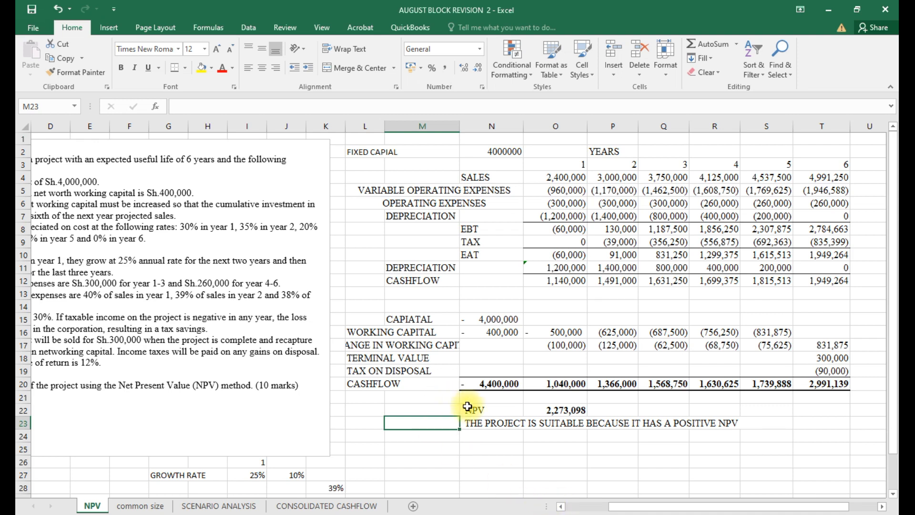
{"action": "left_click", "coordinate": [484, 410]}
{"action": "key", "text": "ctrl+b"}
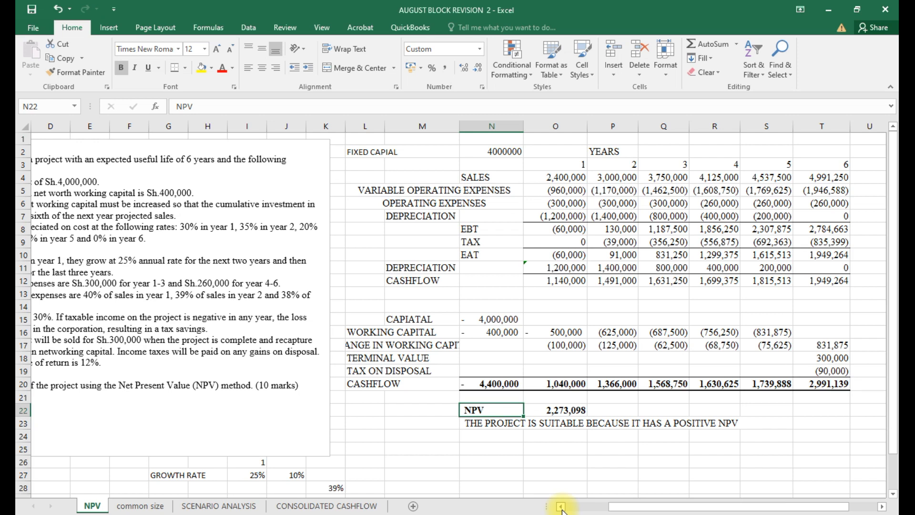
Merge and center the CASHFLOW label in row 20 across L20:M20.
{"action": "left_click", "coordinate": [387, 384]}
{"action": "left_click", "coordinate": [361, 381]}
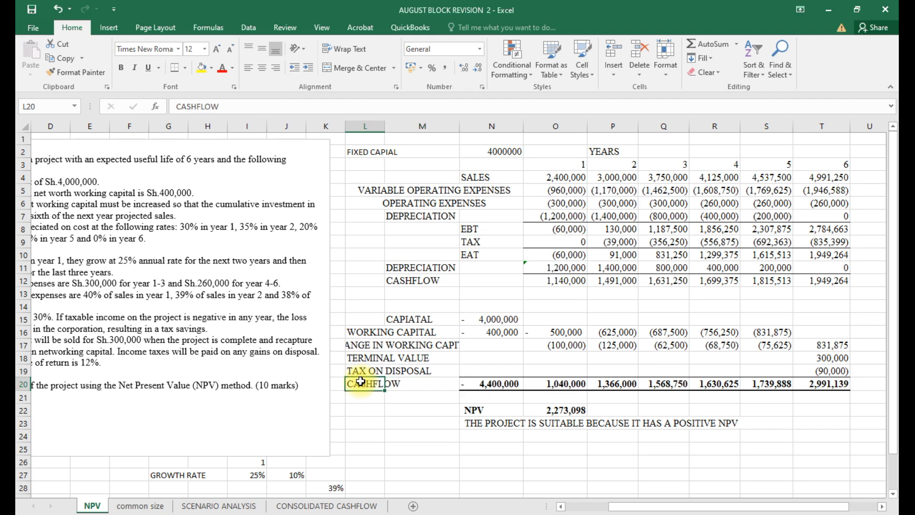
{"action": "left_click_drag", "start_coordinate": [361, 381], "coordinate": [412, 383]}
{"action": "left_click", "coordinate": [354, 68]}
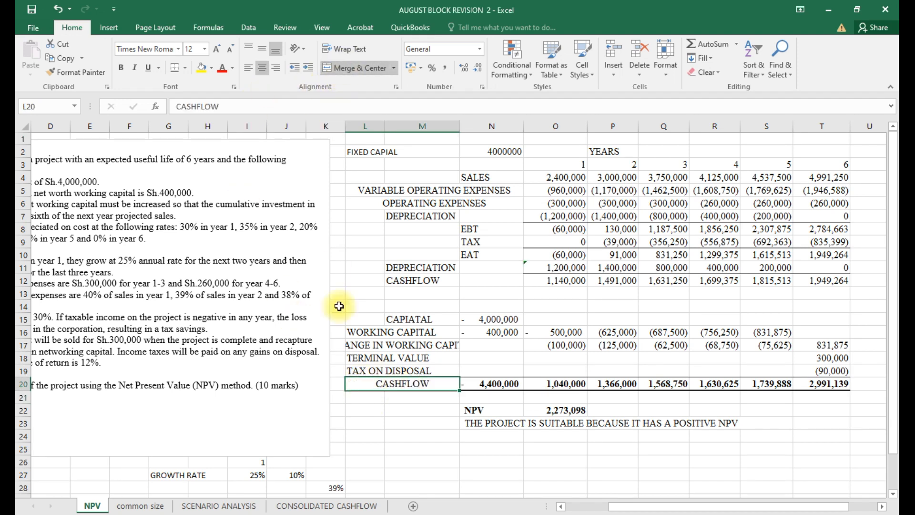
{"action": "left_click", "coordinate": [391, 422]}
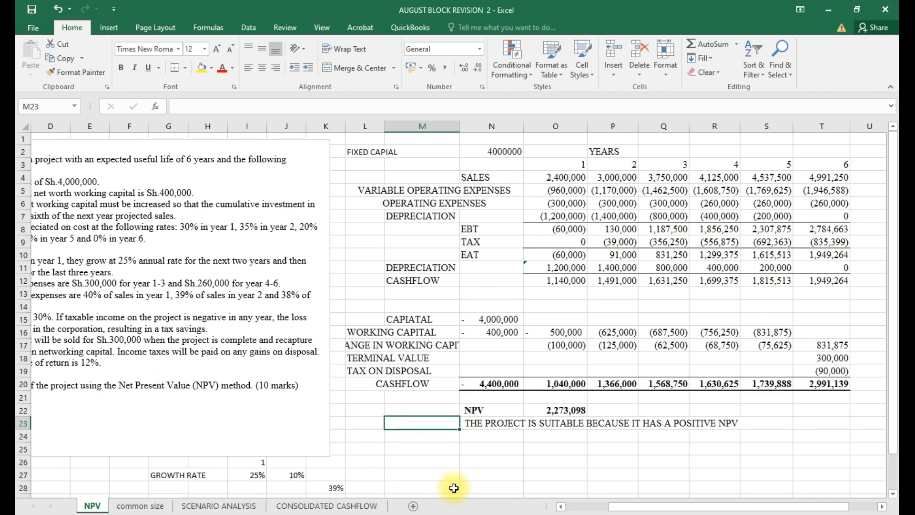
{"action": "left_click", "coordinate": [560, 506]}
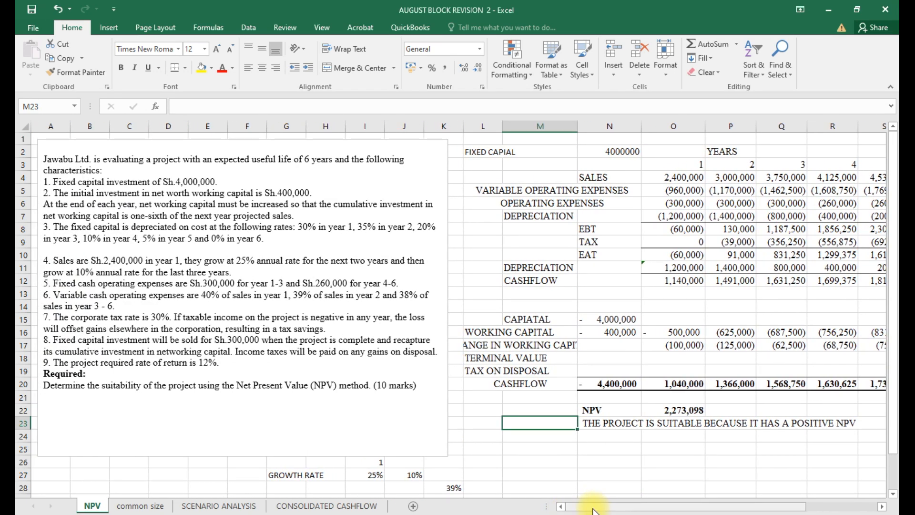
{"action": "left_click_drag", "start_coordinate": [581, 508], "coordinate": [619, 514]}
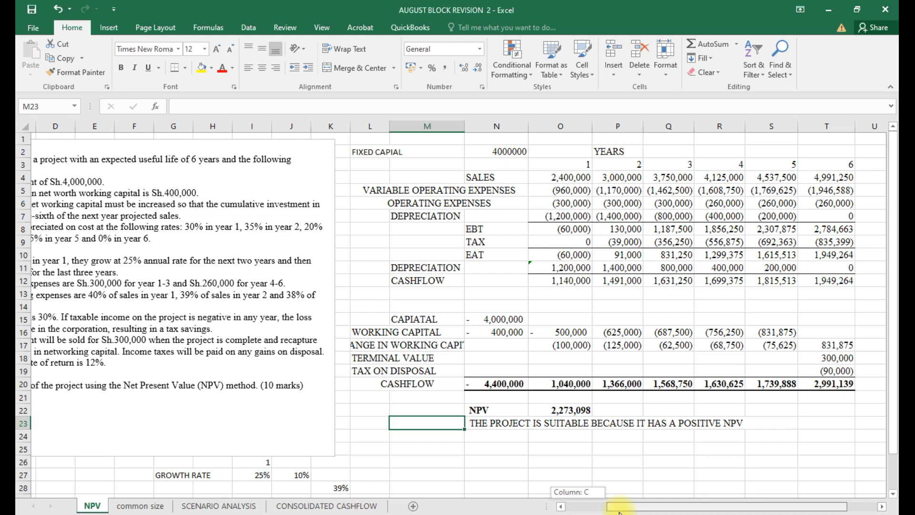
{"action": "left_click_drag", "start_coordinate": [620, 512], "coordinate": [621, 512]}
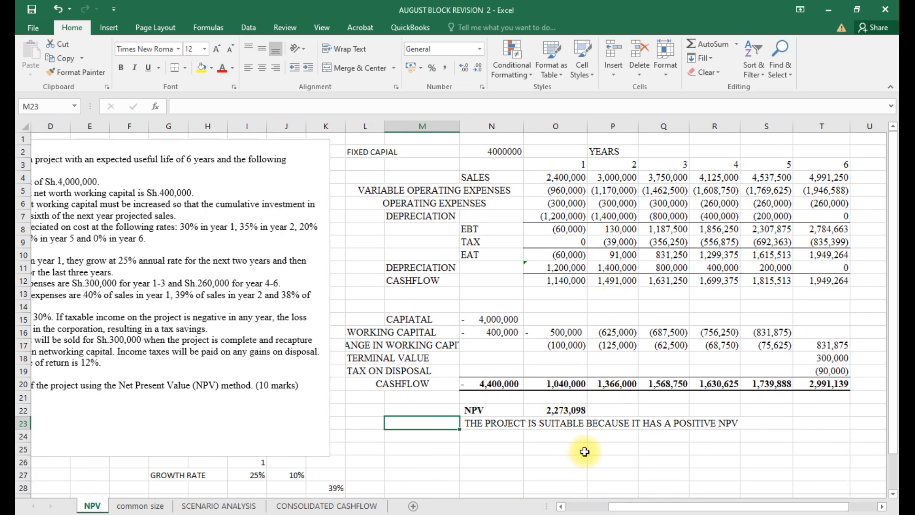